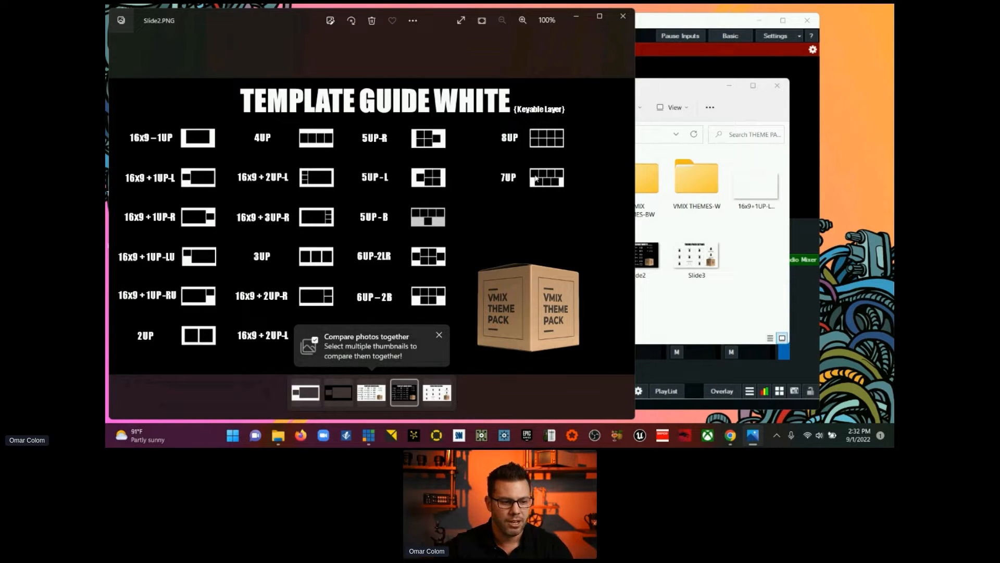
Step: Review the Theme Pack Extras slide (Slide3) in the THEME PACK GFX folder, then close the image and the folder
click(442, 396)
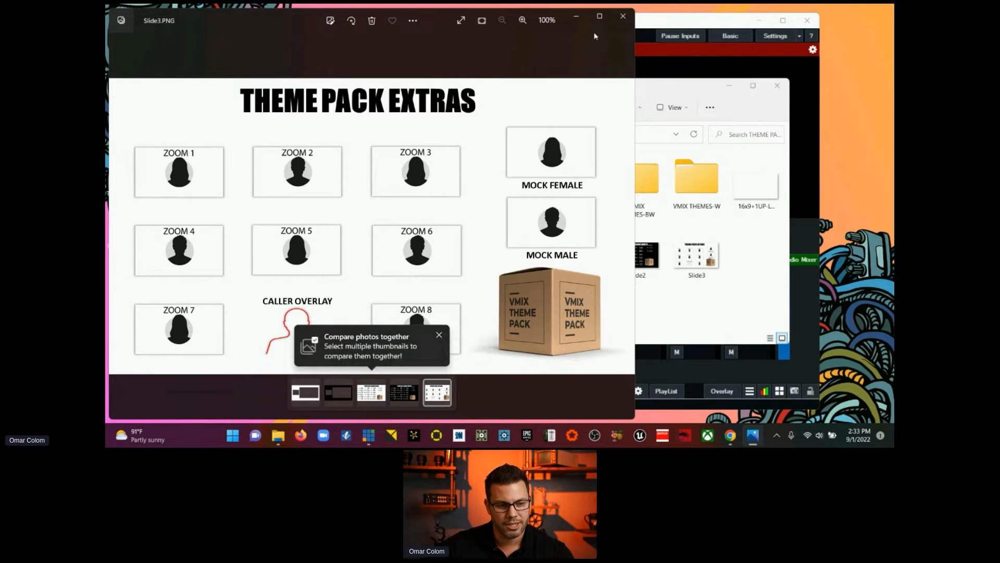
click(623, 17)
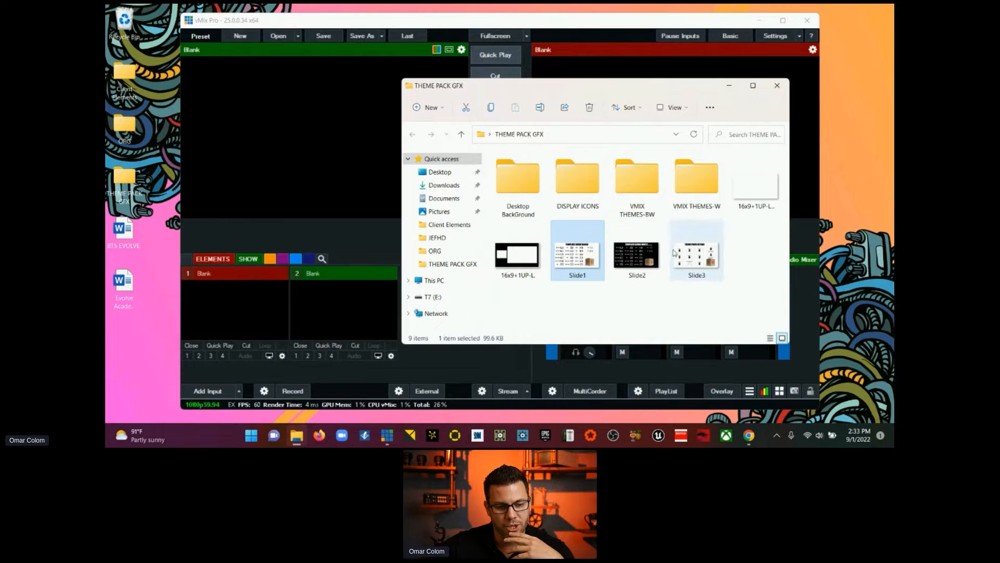
double_click(696, 255)
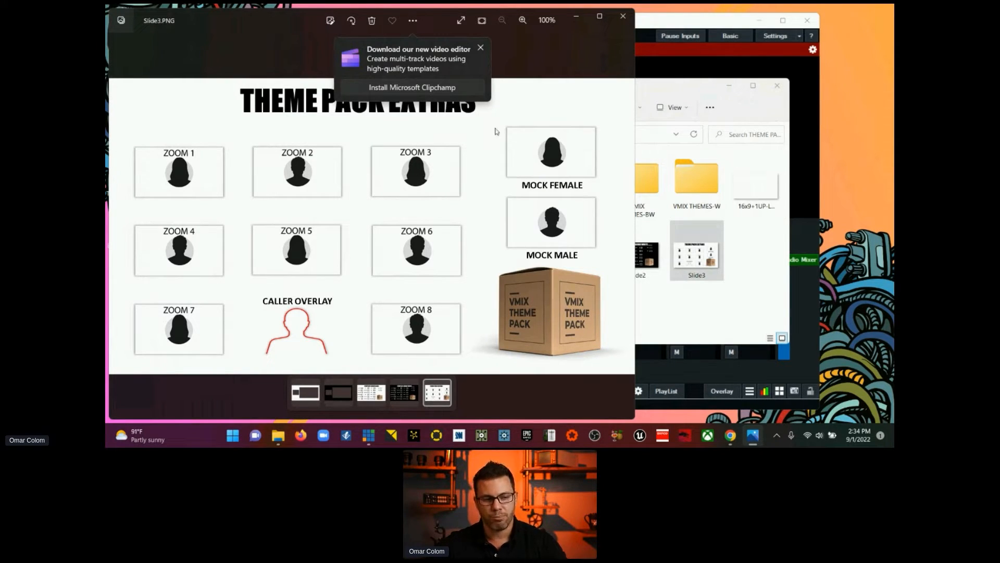
click(623, 16)
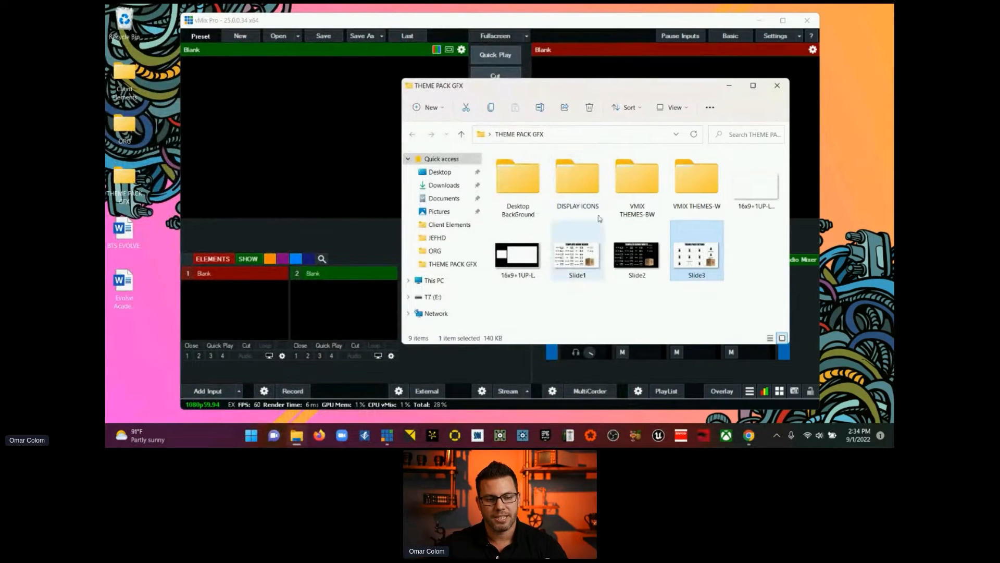
click(778, 86)
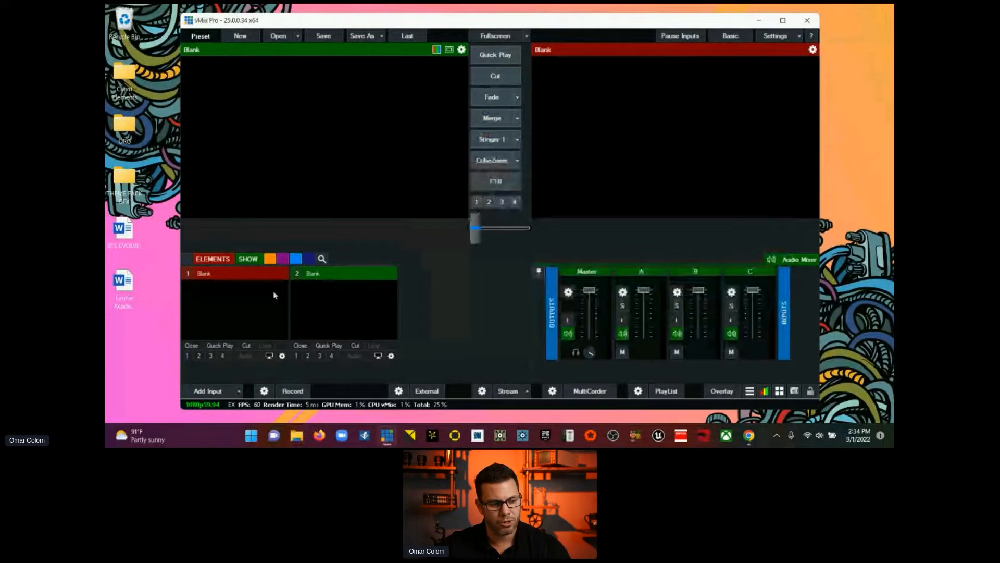
Step: Add a Colour Bars input in place of the first blank input
click(239, 391)
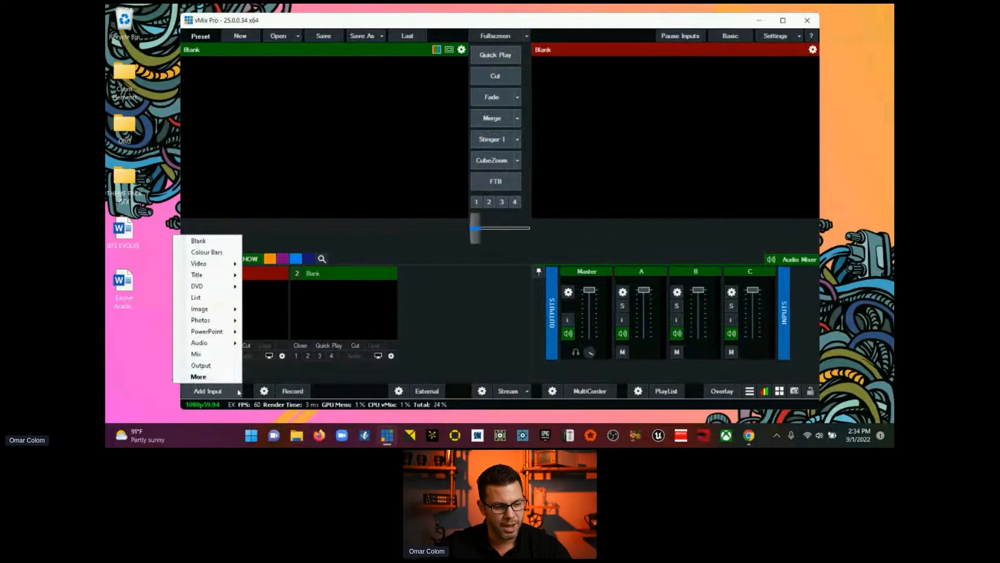
click(217, 255)
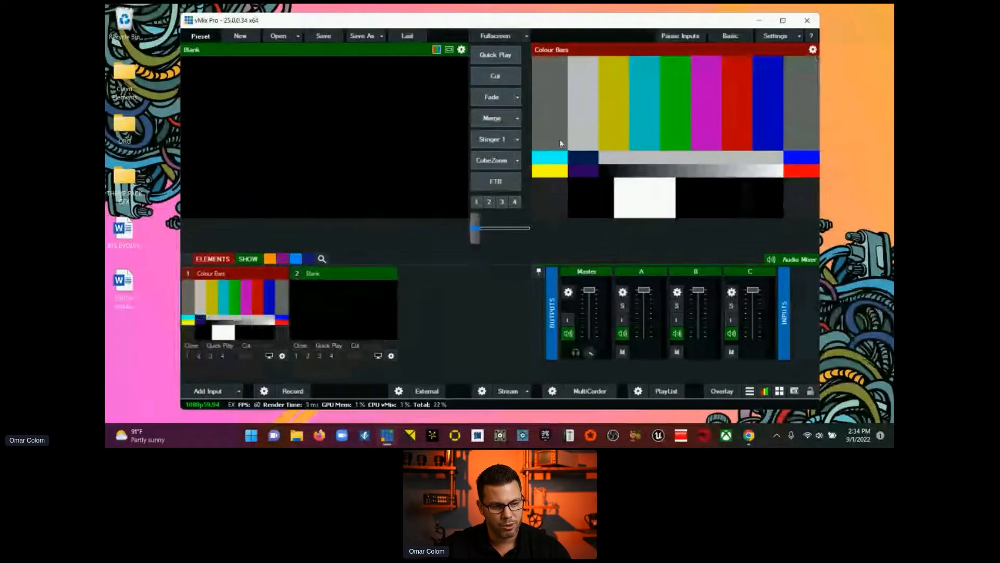
Step: Add the Integrated Camera as input number 2 at 1280x720, NTSC 29.97p, with built-in audio
click(239, 391)
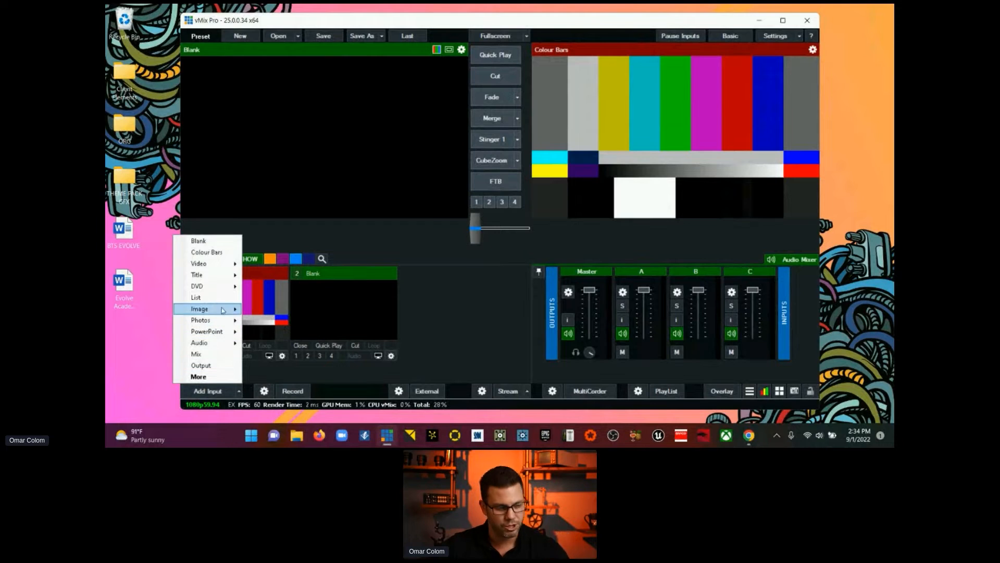
click(215, 393)
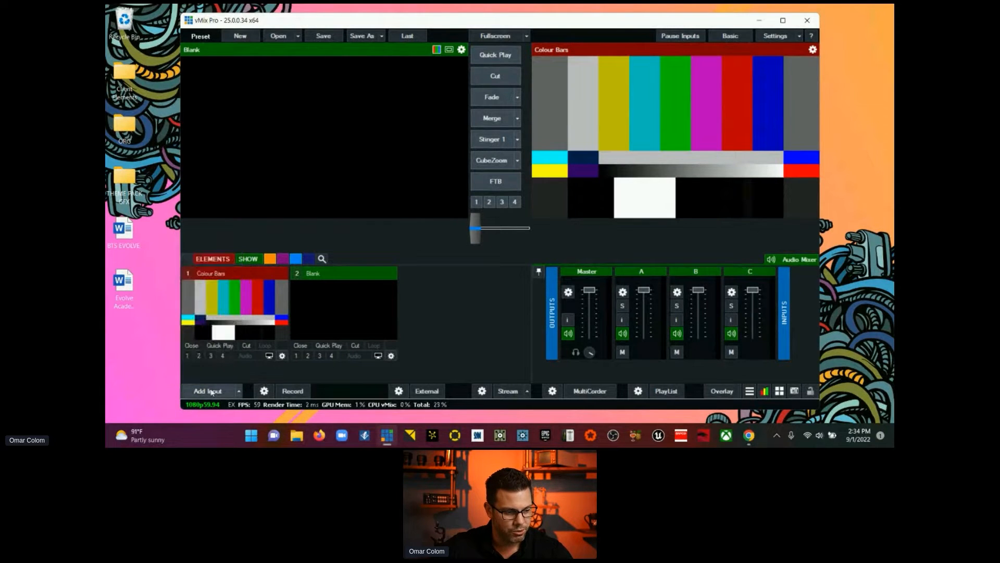
click(212, 393)
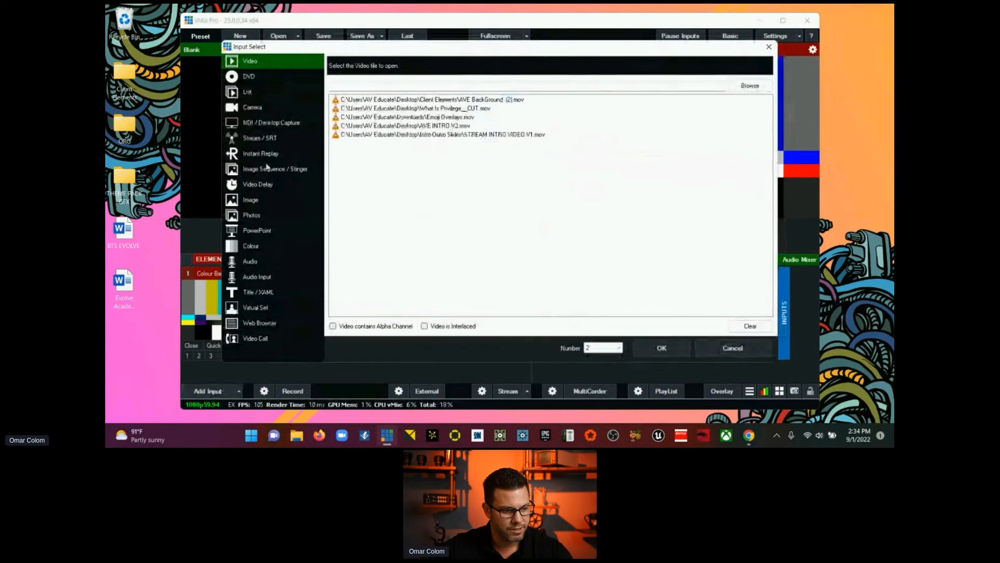
click(266, 108)
click(441, 63)
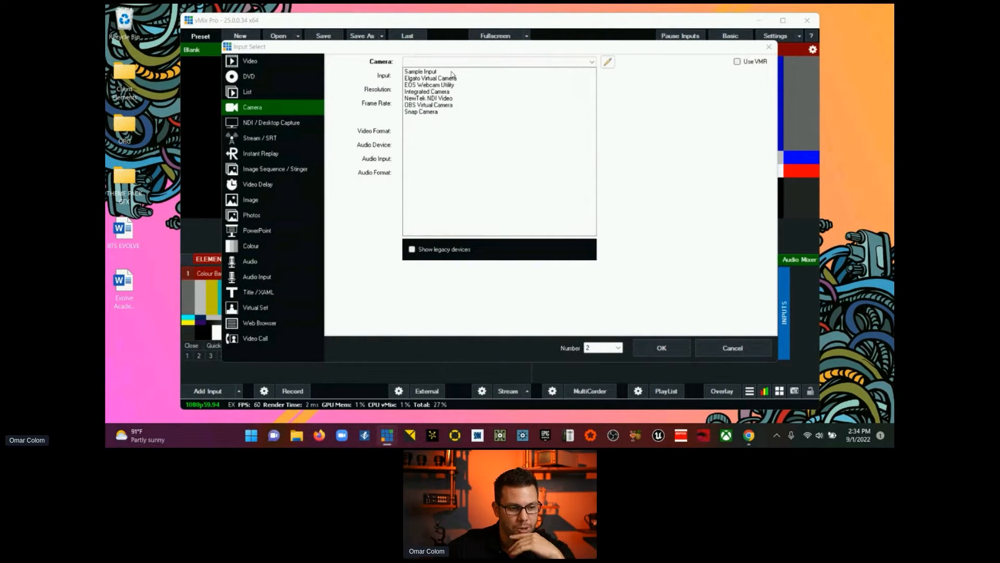
click(447, 92)
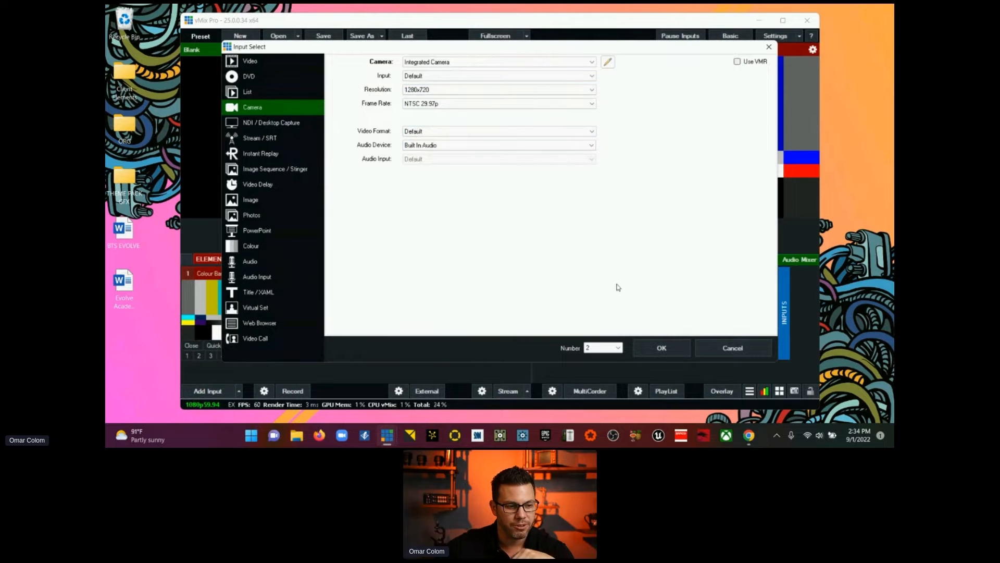
click(663, 352)
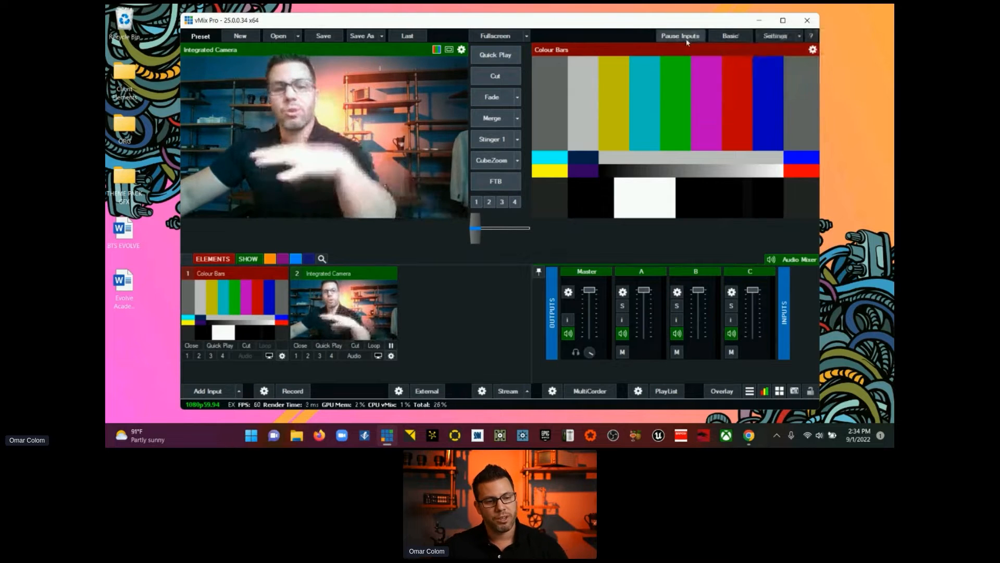
Step: Move the vMix window clear of the desktop folders and display the ELEMENTS input category
drag(630, 21, 671, 18)
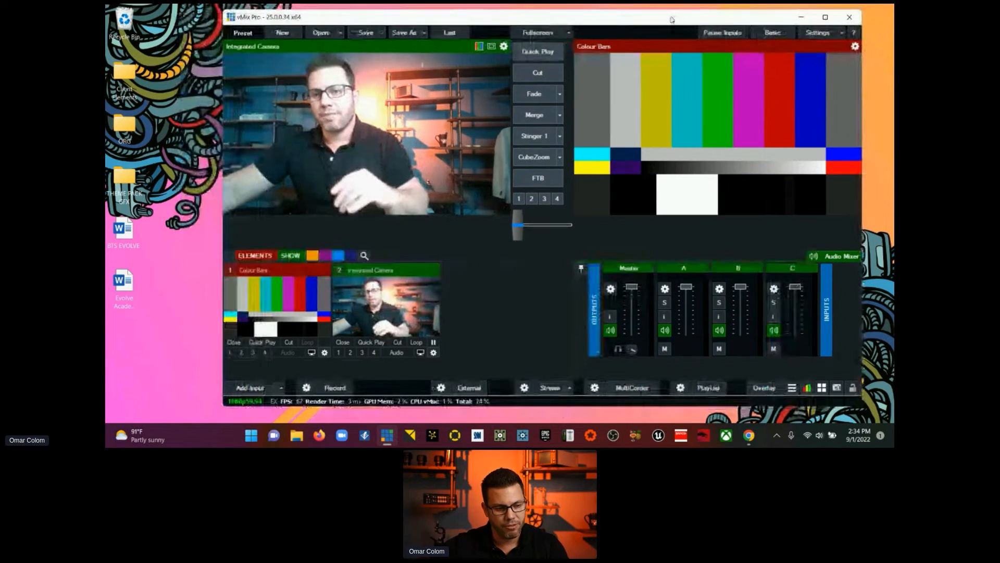
click(260, 256)
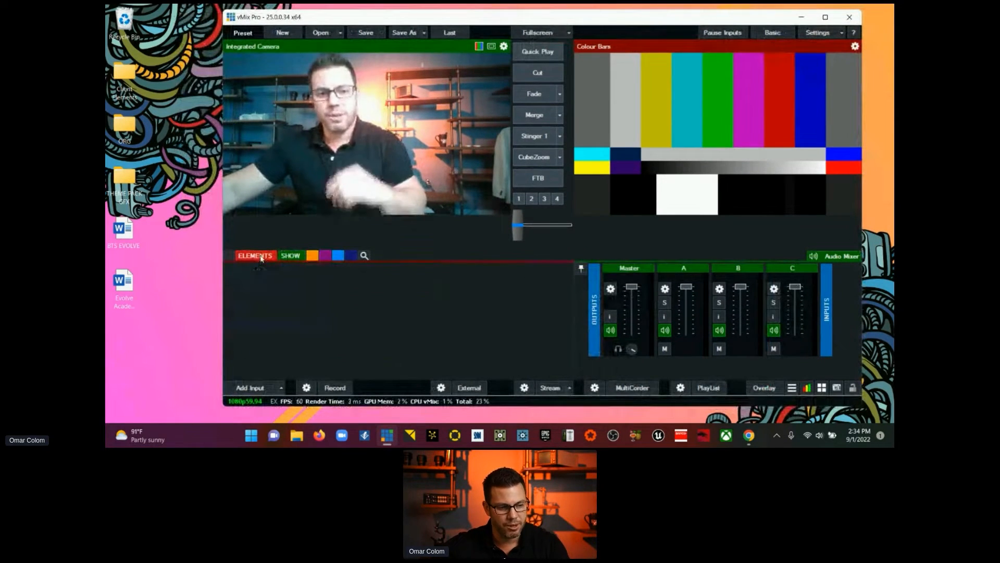
click(290, 257)
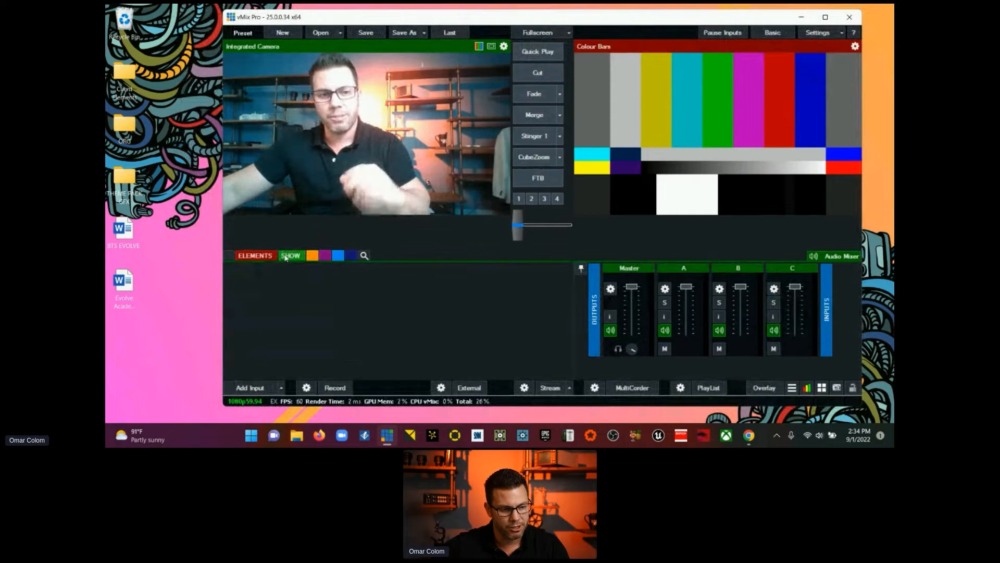
click(255, 257)
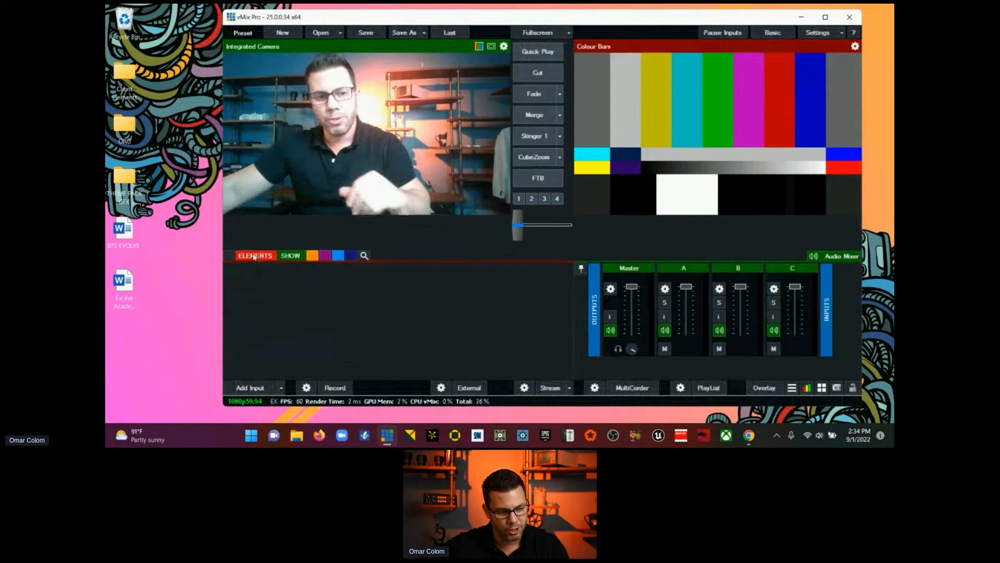
Step: Add the 16x9+1UP-L image from the VMIX THEMES-BW folder to the ELEMENTS category and load it into preview
click(120, 177)
double_click(120, 177)
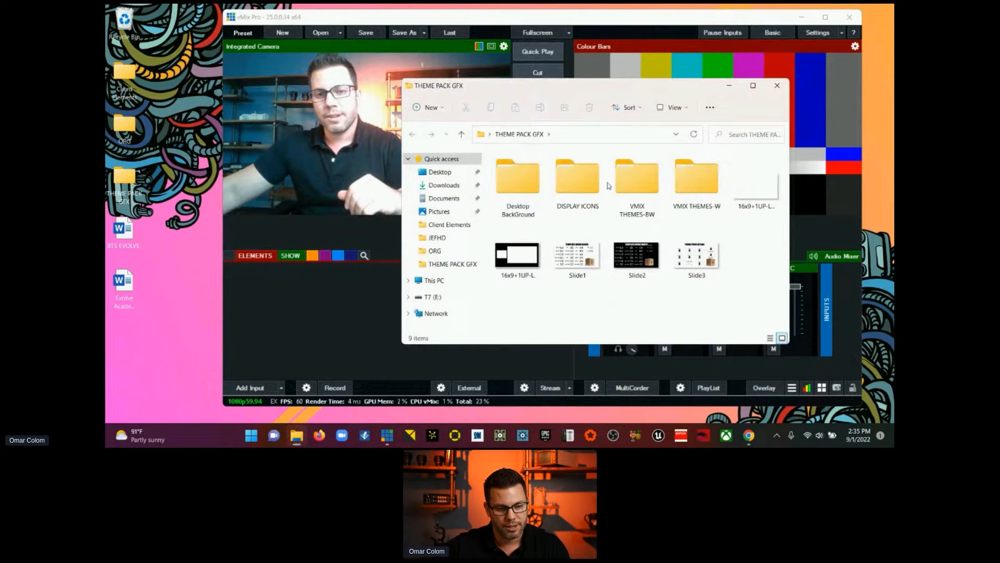
double_click(632, 188)
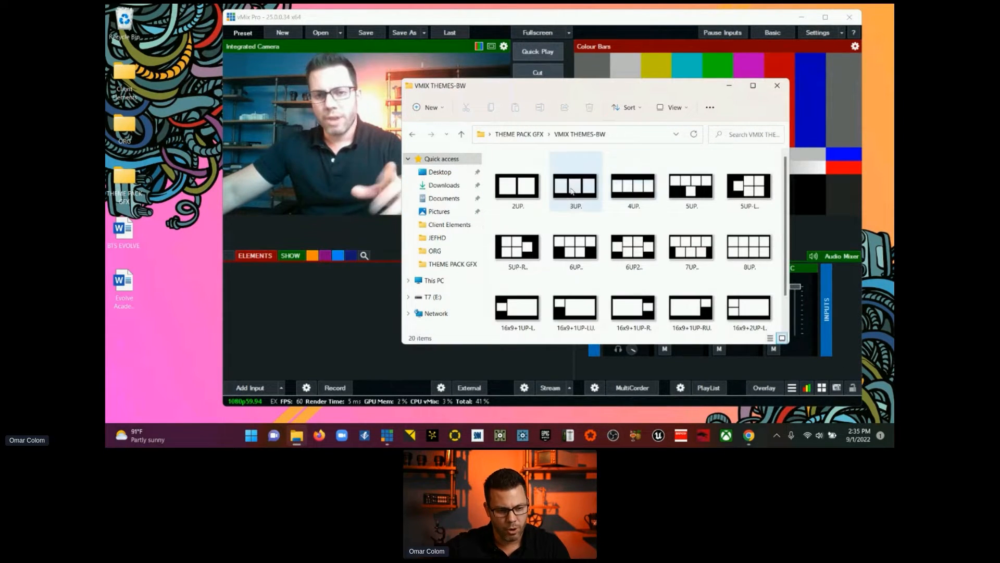
scroll(571, 192, down, 1)
click(518, 269)
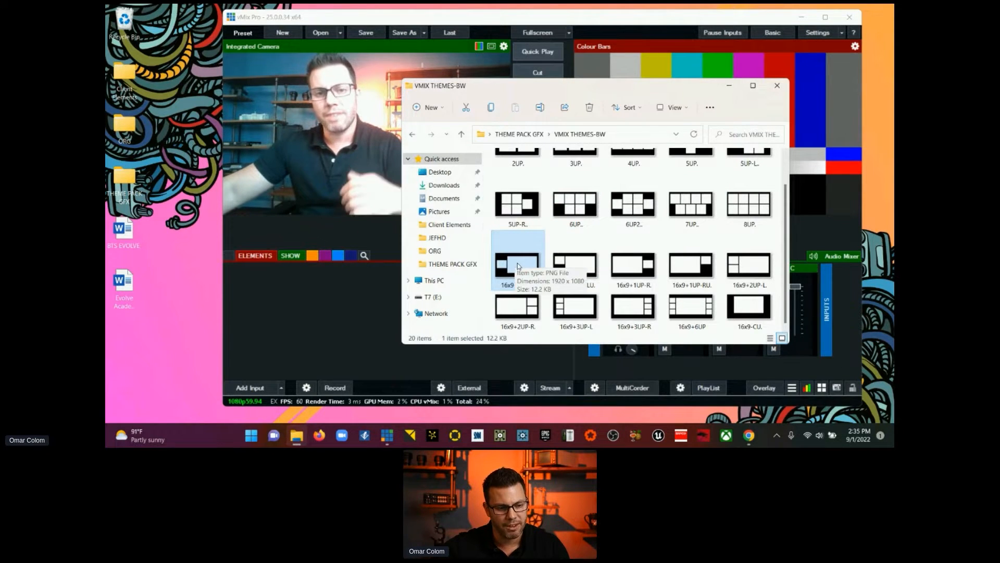
drag(346, 295, 344, 296)
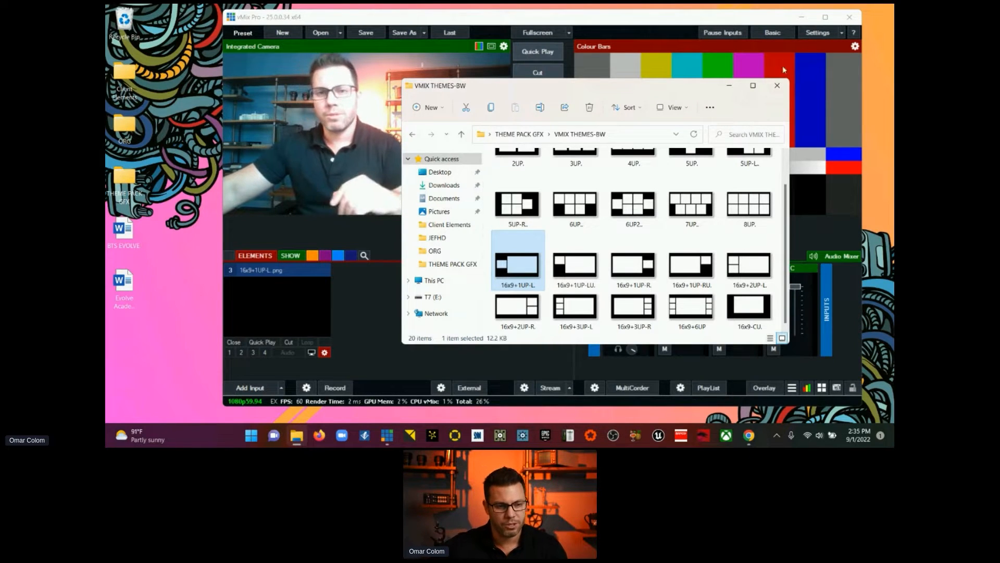
click(777, 86)
click(322, 268)
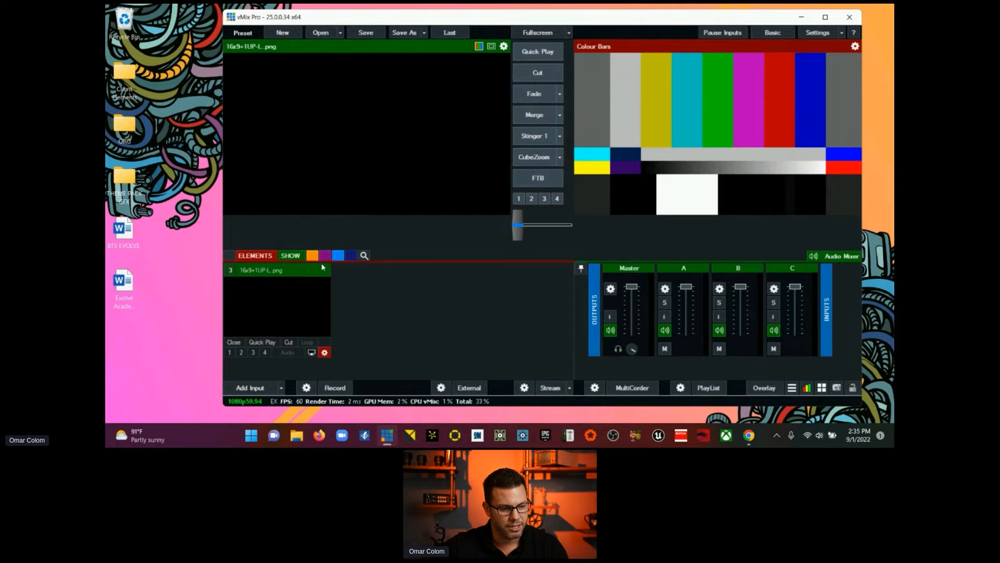
Step: Examine the transparent cut-outs of the 16x9+1UP-L template in its input settings
click(325, 353)
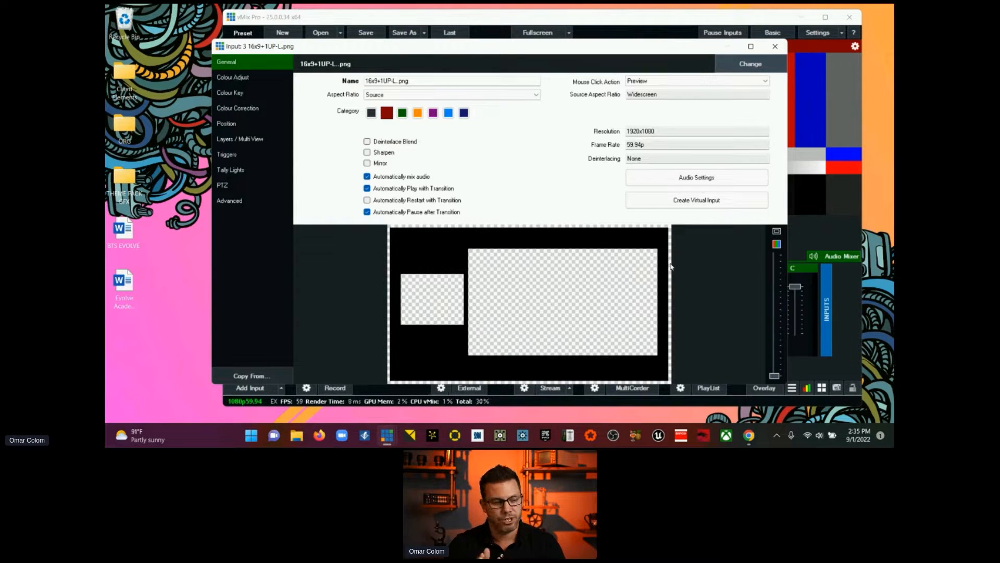
click(775, 46)
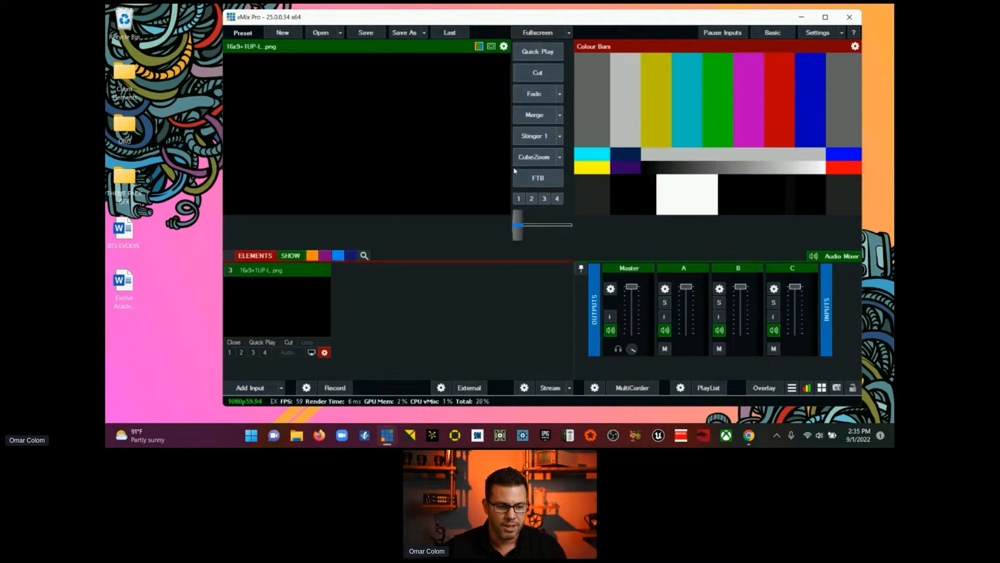
Step: Add the white 16x9+1UP+R image from the VMIX THEMES-W folder to the ELEMENTS category
click(132, 178)
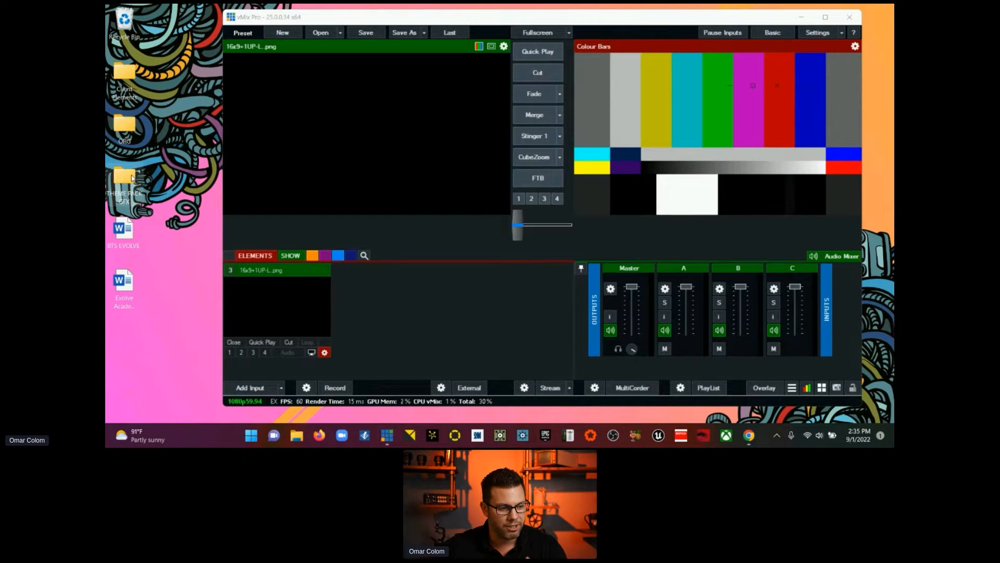
double_click(133, 178)
double_click(695, 174)
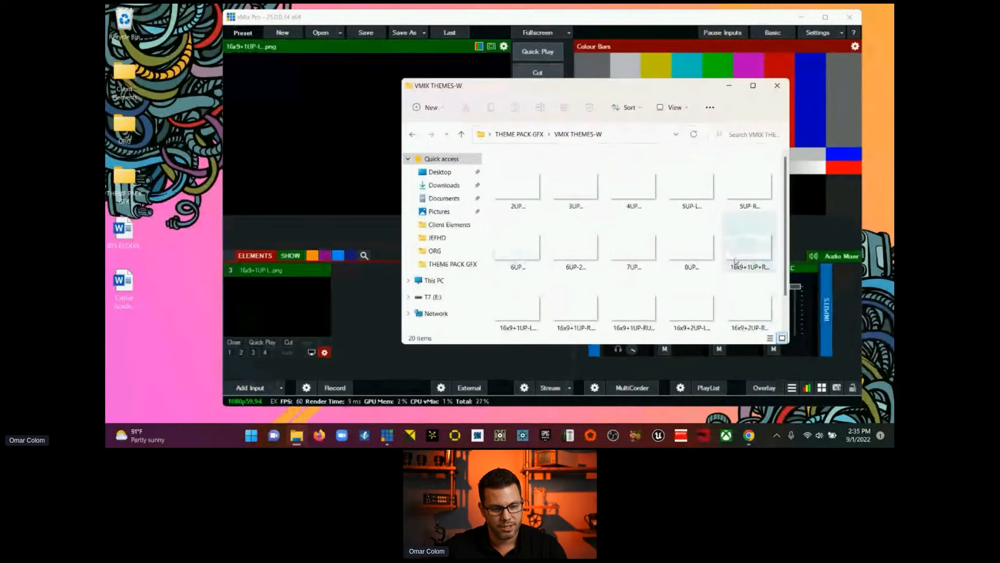
drag(735, 262, 348, 313)
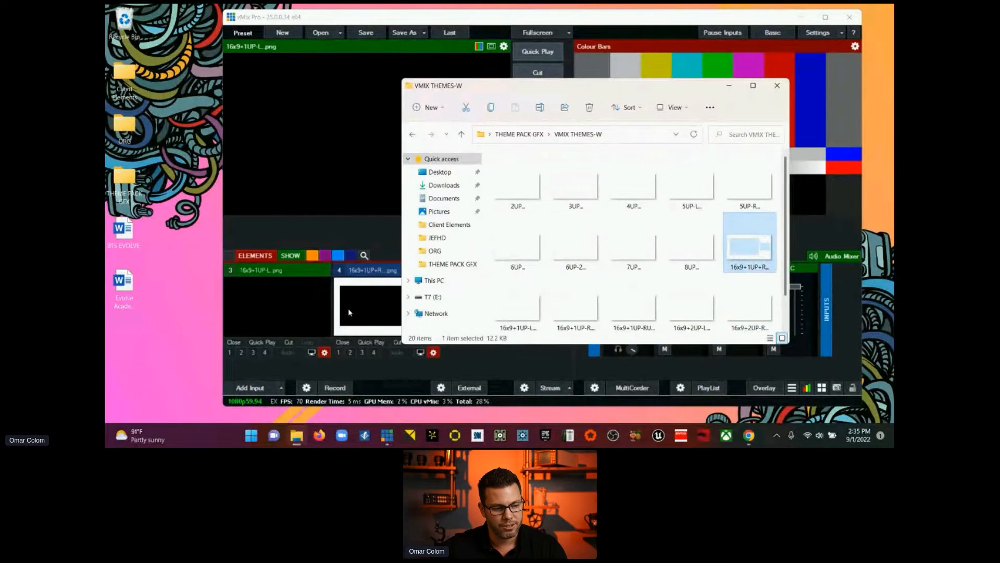
click(776, 86)
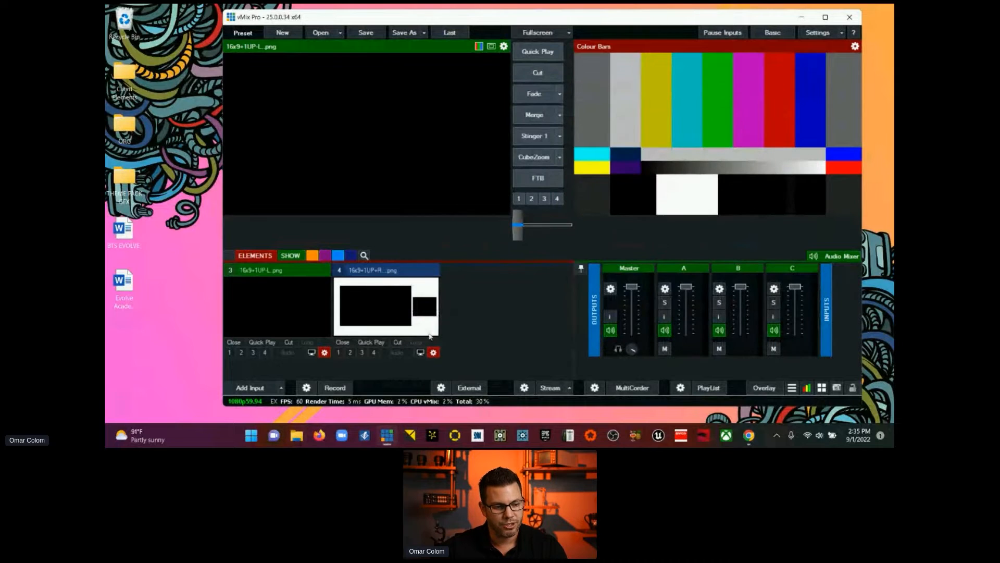
Step: Examine the transparent cut-outs of the white 16x9+1UP+R template in its input settings
click(432, 352)
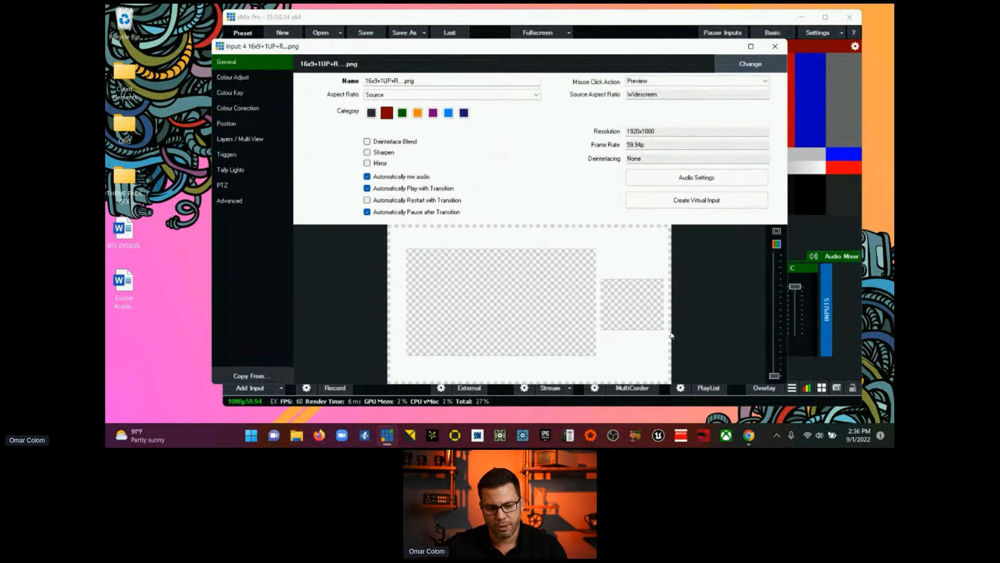
click(776, 50)
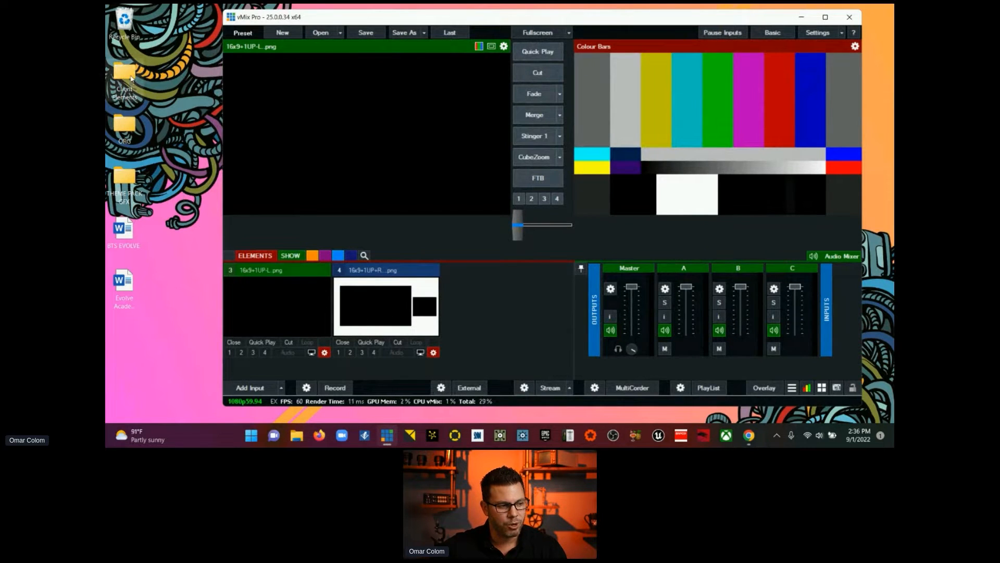
Step: Add the pink-orange AVE BackGround (1) image from the Client Elements folder to the ELEMENTS category
double_click(130, 79)
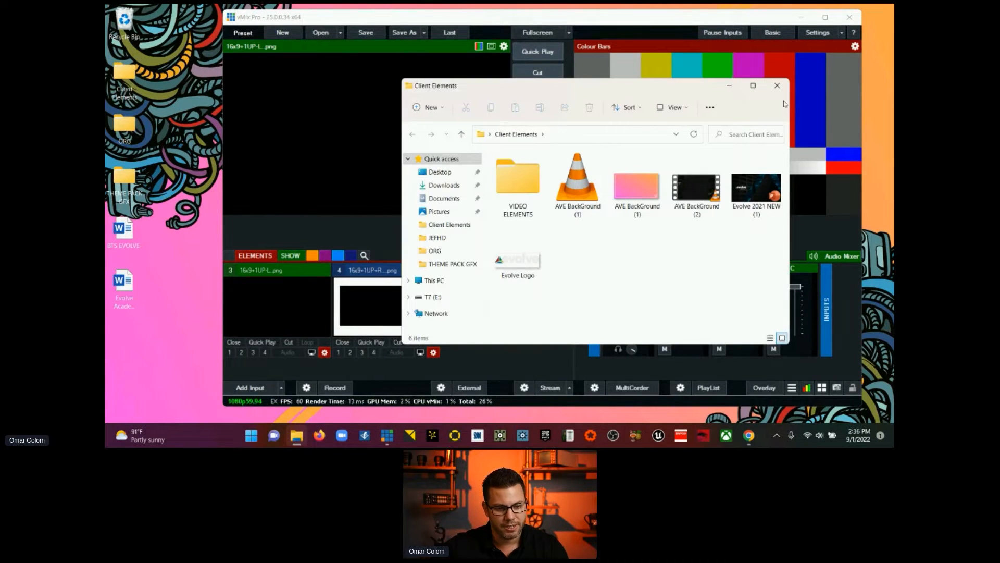
click(776, 85)
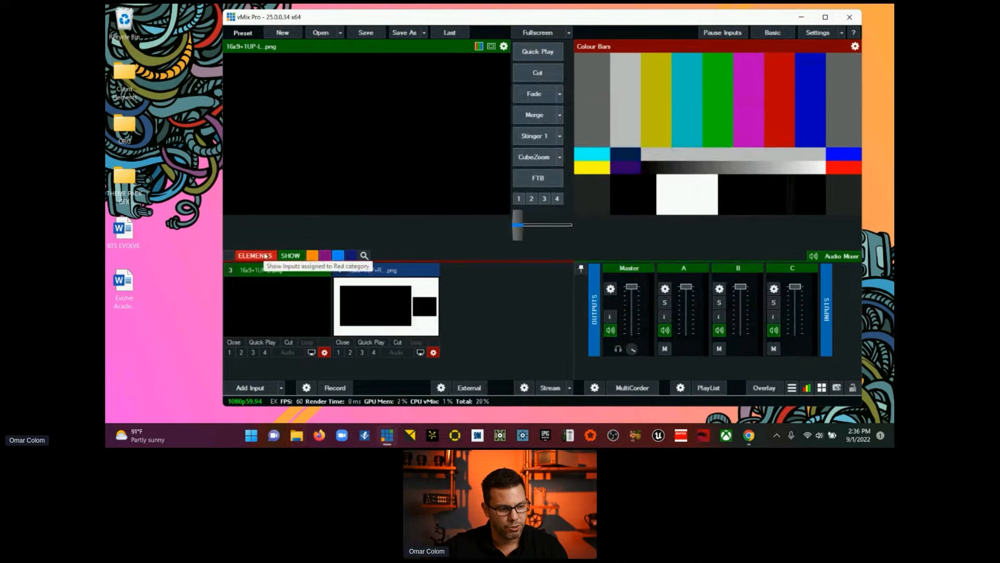
click(126, 79)
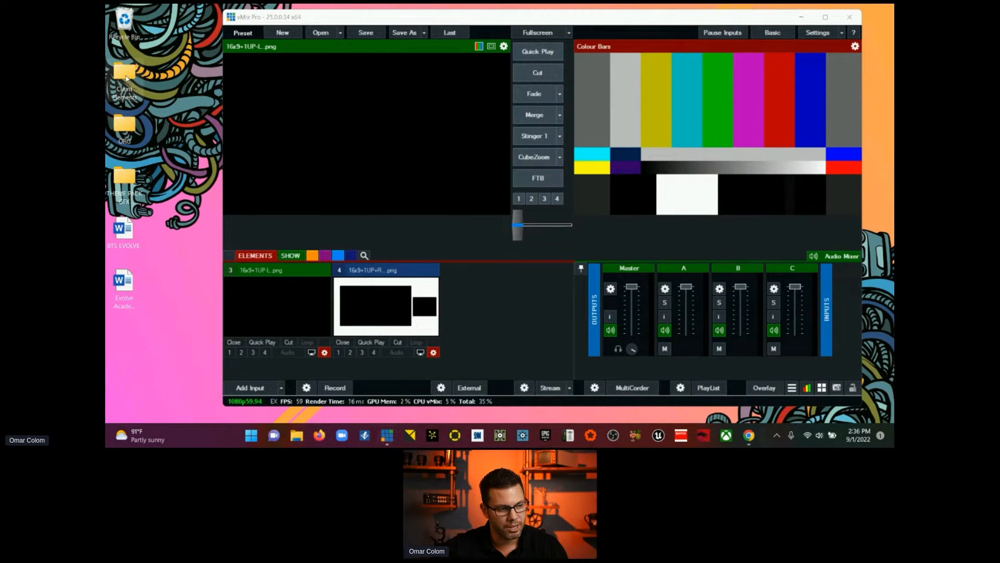
double_click(127, 78)
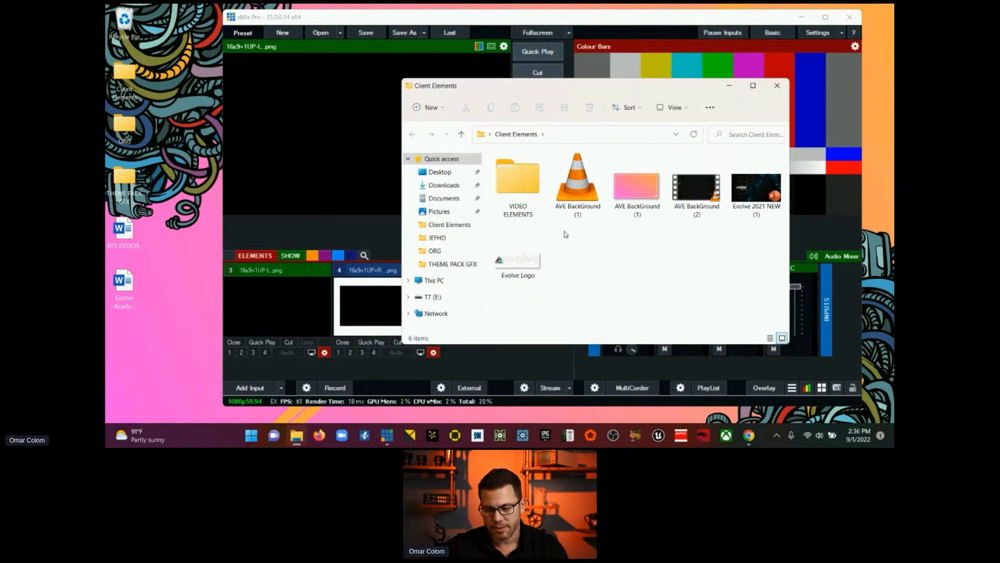
drag(640, 196, 486, 358)
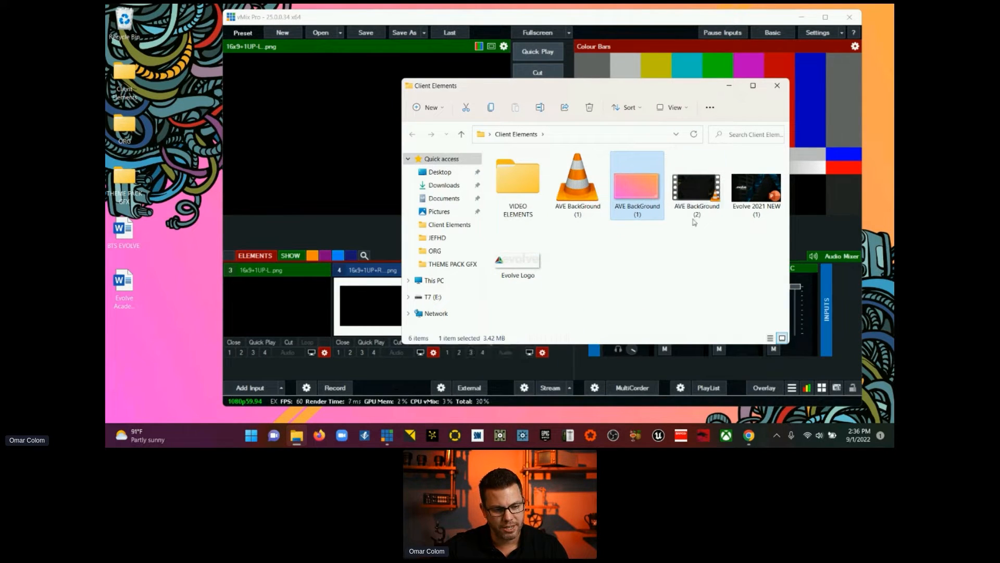
Step: Add the AVE BackGround (2) video, Evolve 2021 NEW (1) presentation and Evolve Logo image from Client Elements to the ELEMENTS category
drag(695, 191, 390, 378)
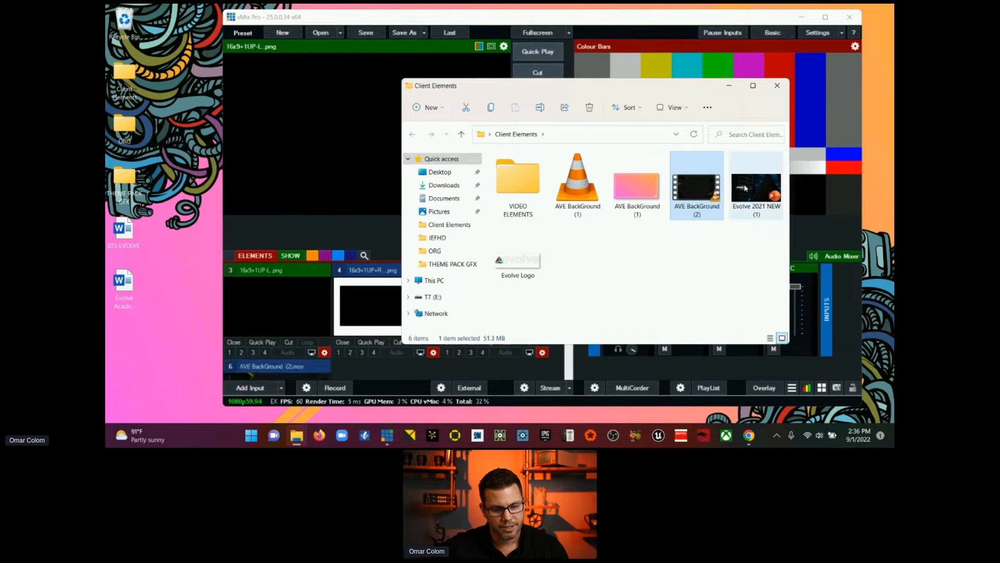
drag(756, 187, 431, 371)
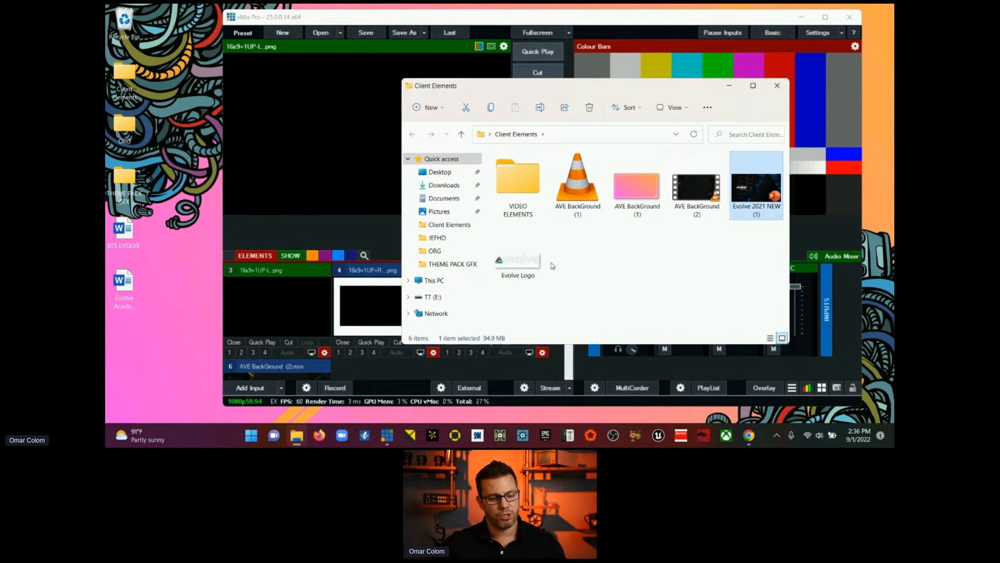
click(776, 104)
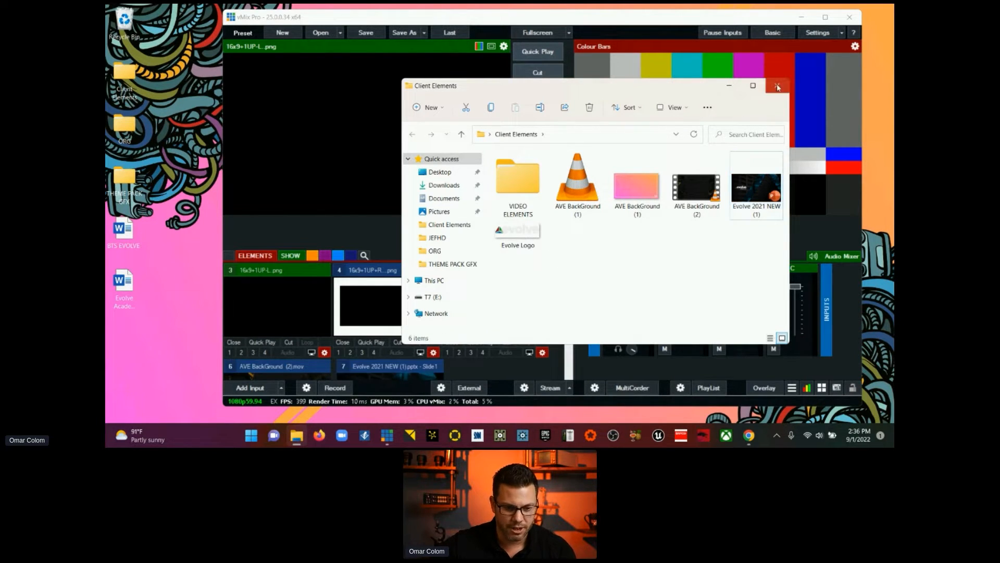
drag(524, 233, 498, 379)
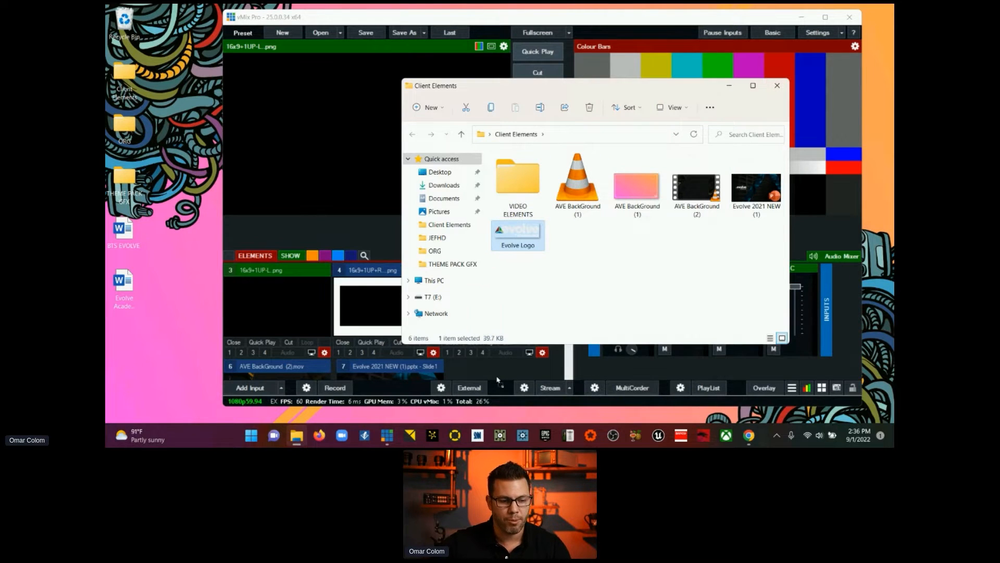
Step: Open the Evolve 2021 NEW (1) presentation in PowerPoint, enable editing and maximize its window
double_click(750, 192)
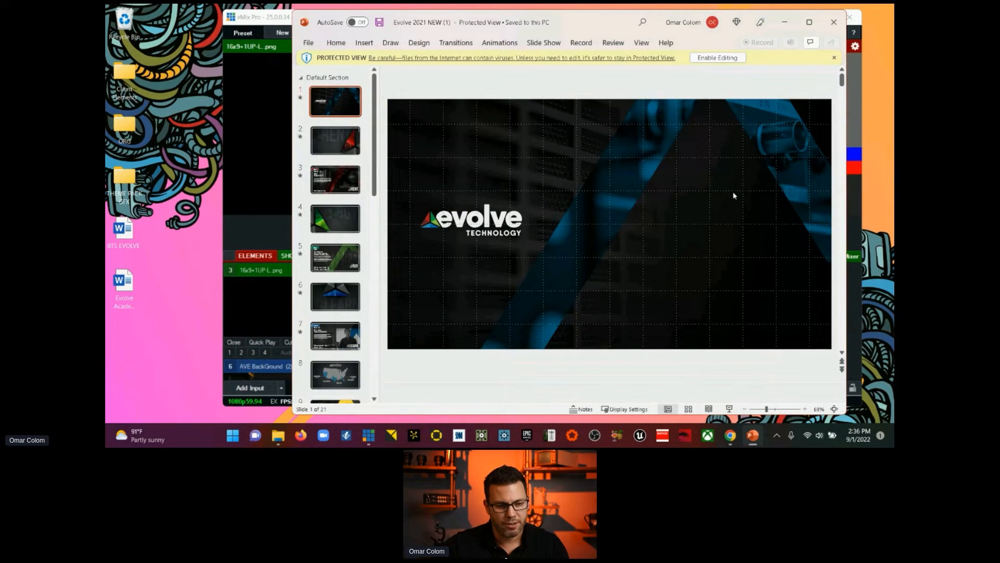
click(713, 59)
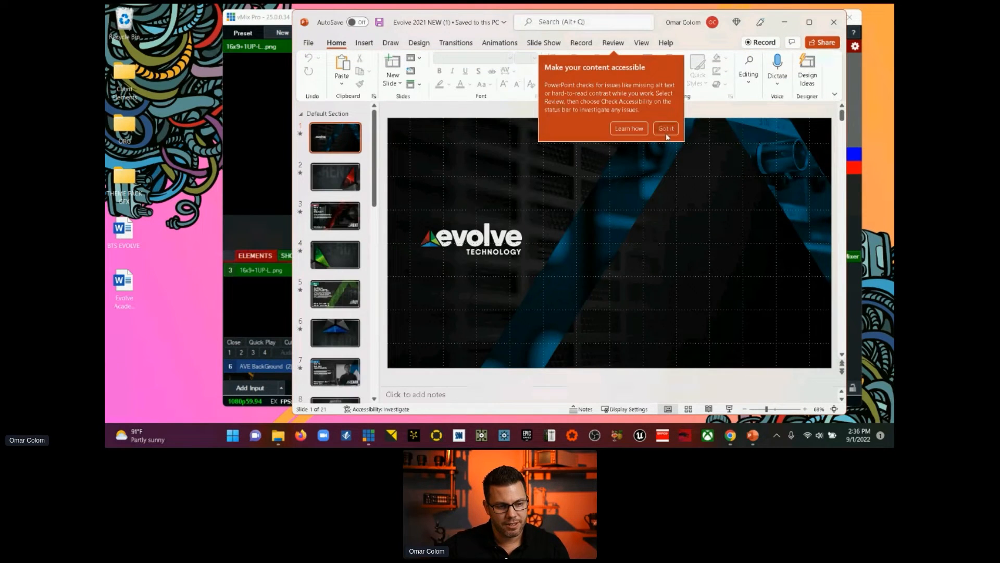
click(665, 130)
click(809, 22)
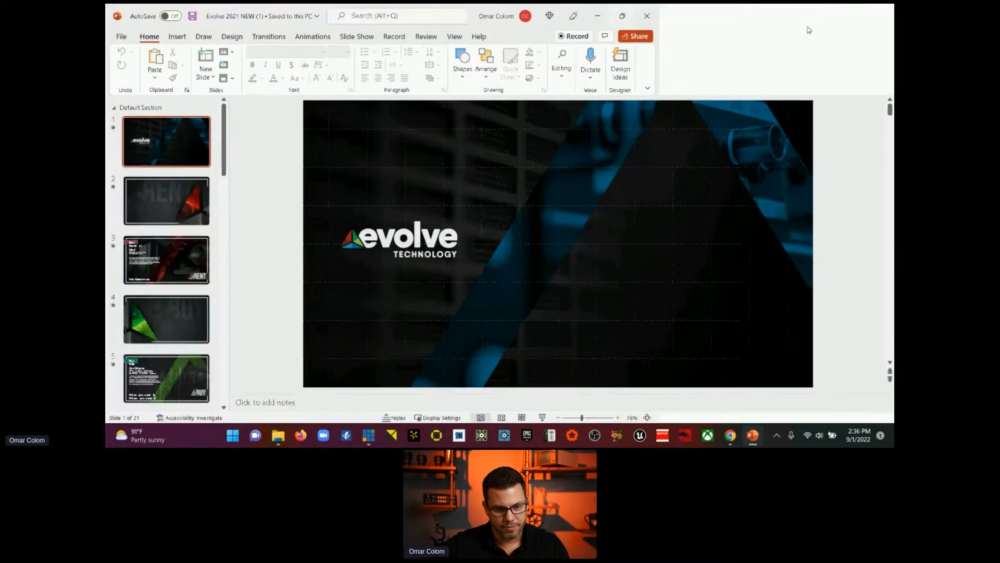
Step: Select the full-slide background picture behind the evolve logo on slide 1
click(530, 188)
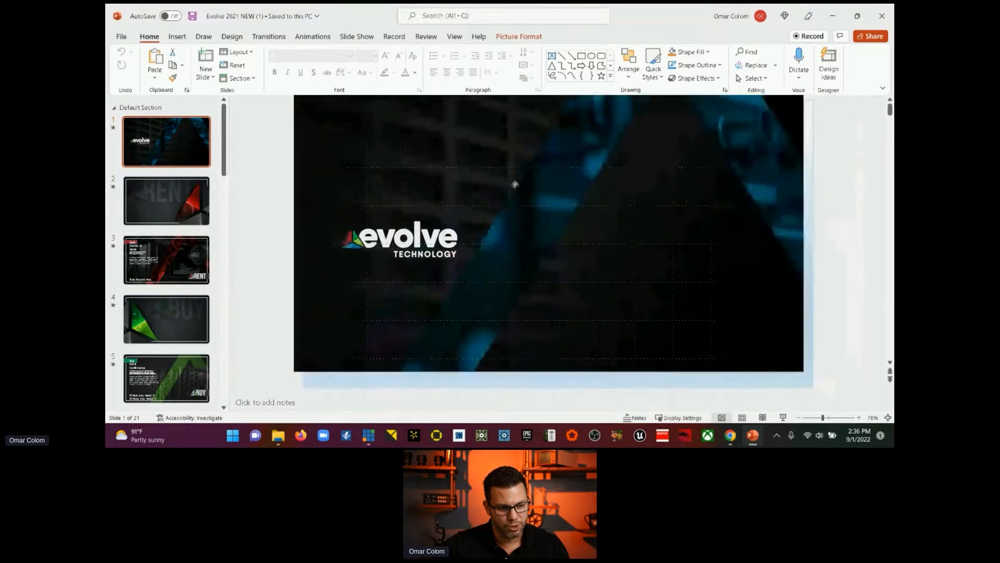
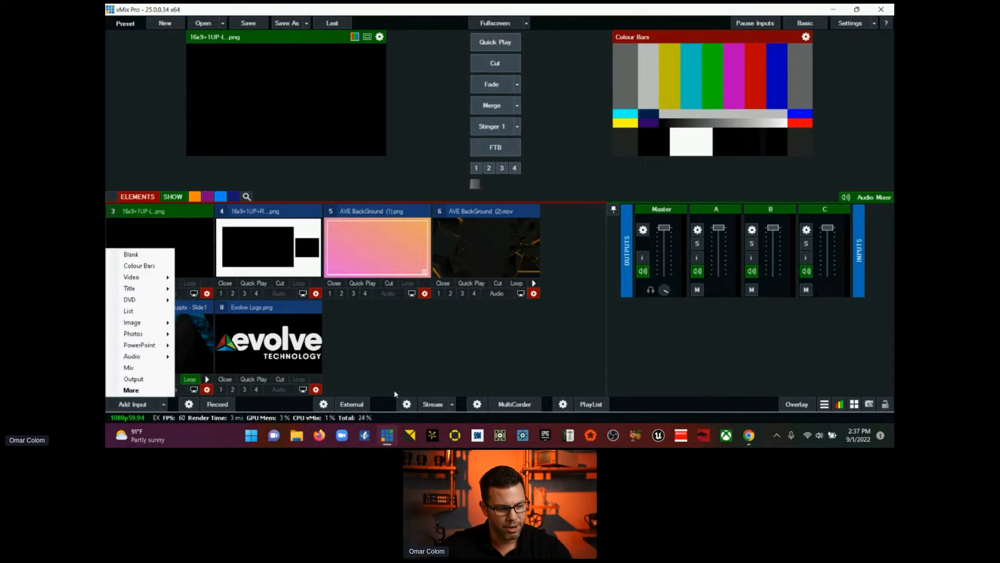
Step: Add a blank colour input to the SHOW category
click(190, 227)
click(173, 197)
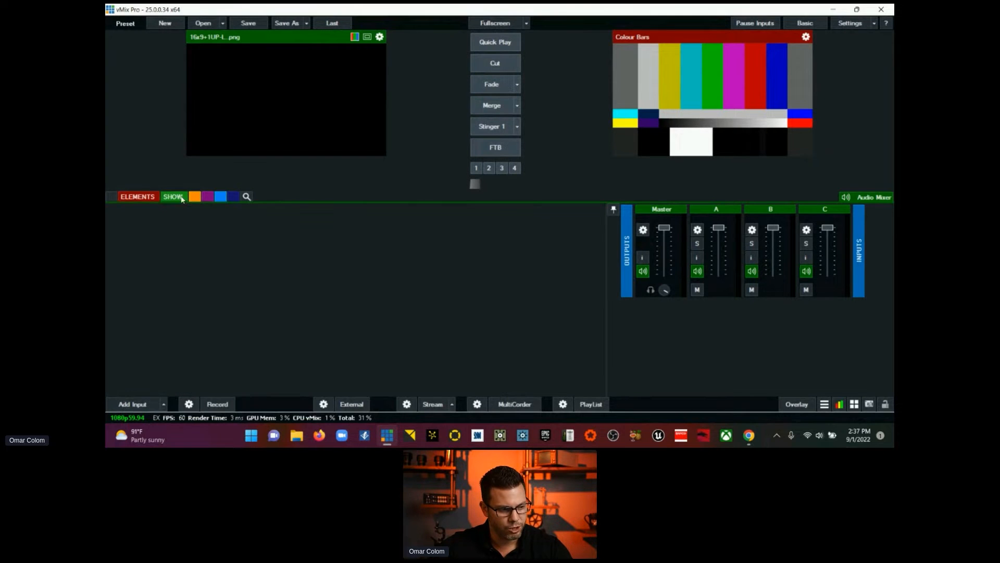
click(163, 405)
click(131, 254)
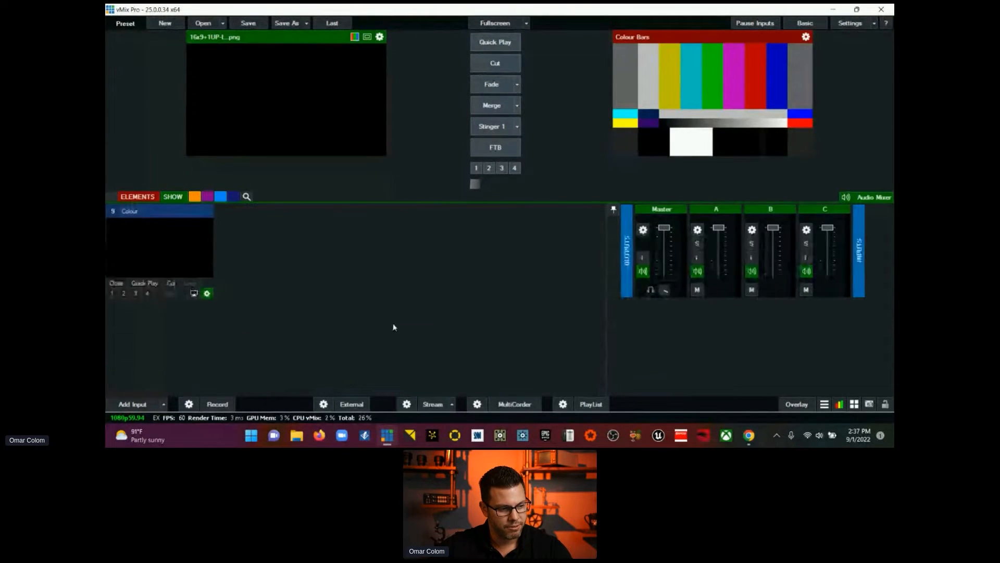
Step: Preview the AVE BackGround (1) image from the ELEMENTS category, and briefly play the AVE BackGround (2) video in preview
click(138, 196)
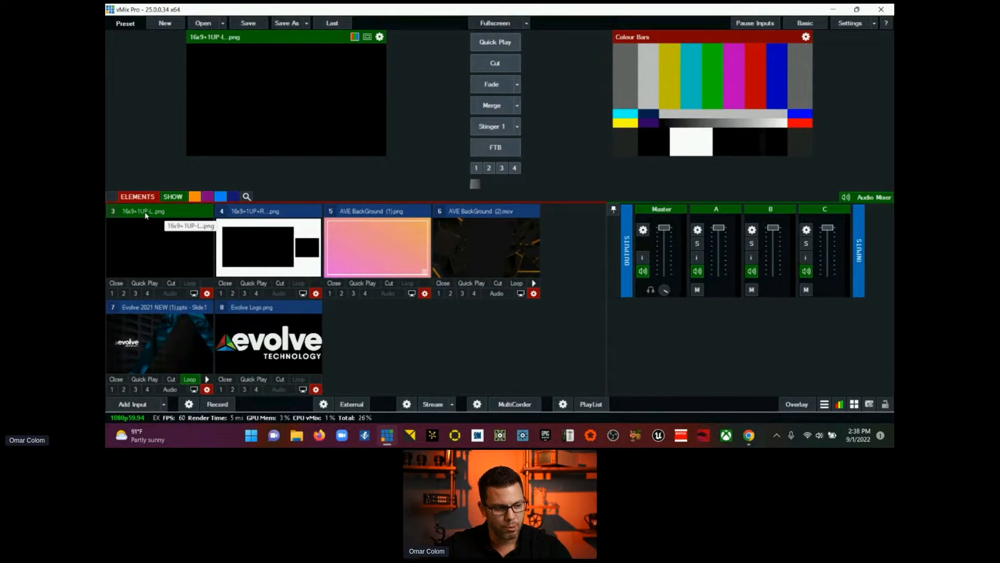
click(367, 215)
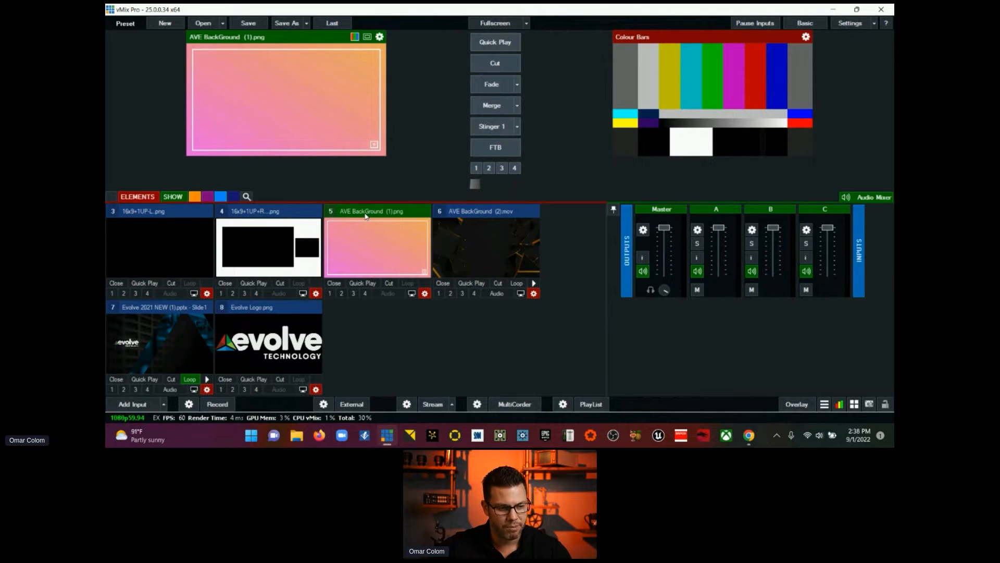
click(461, 214)
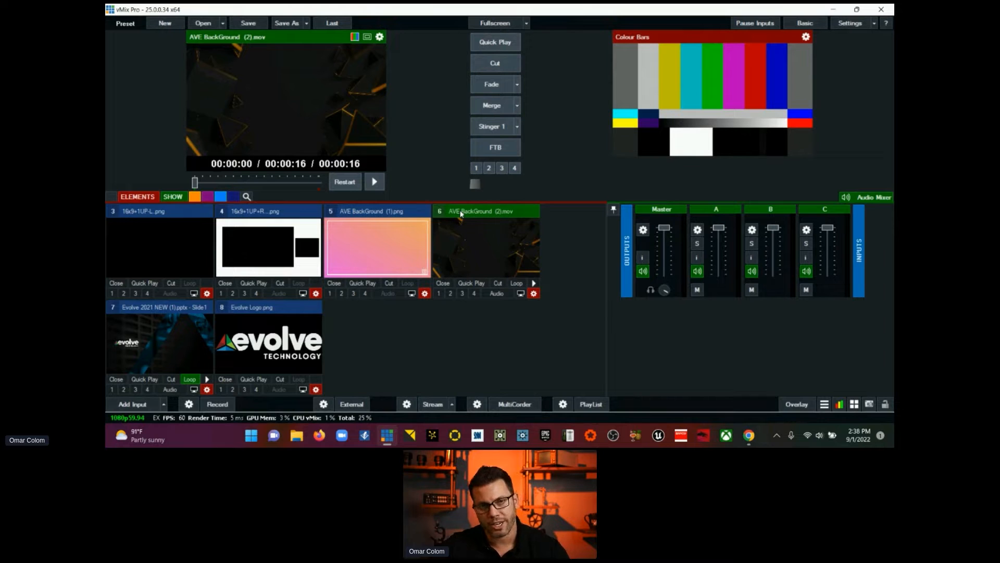
click(534, 284)
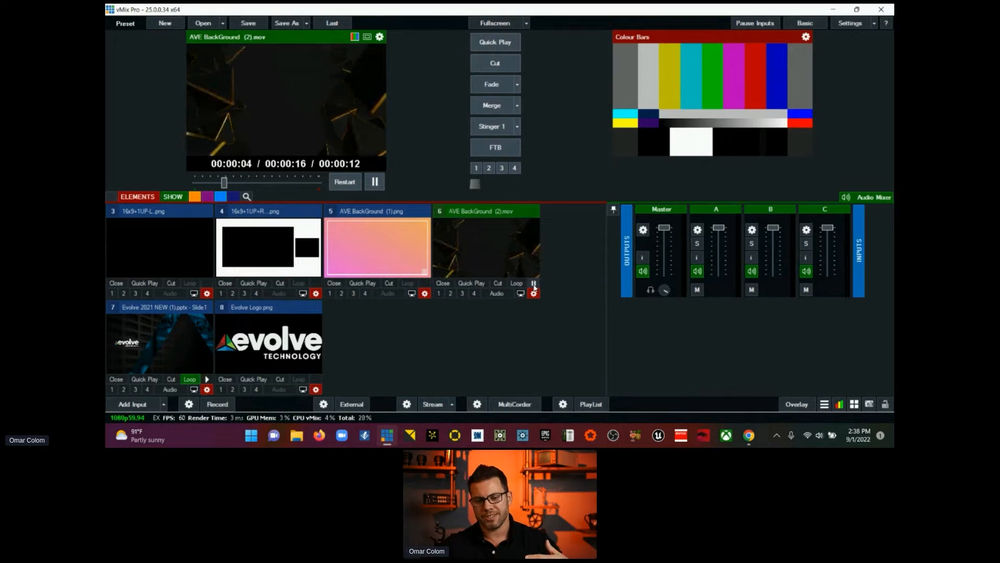
click(534, 283)
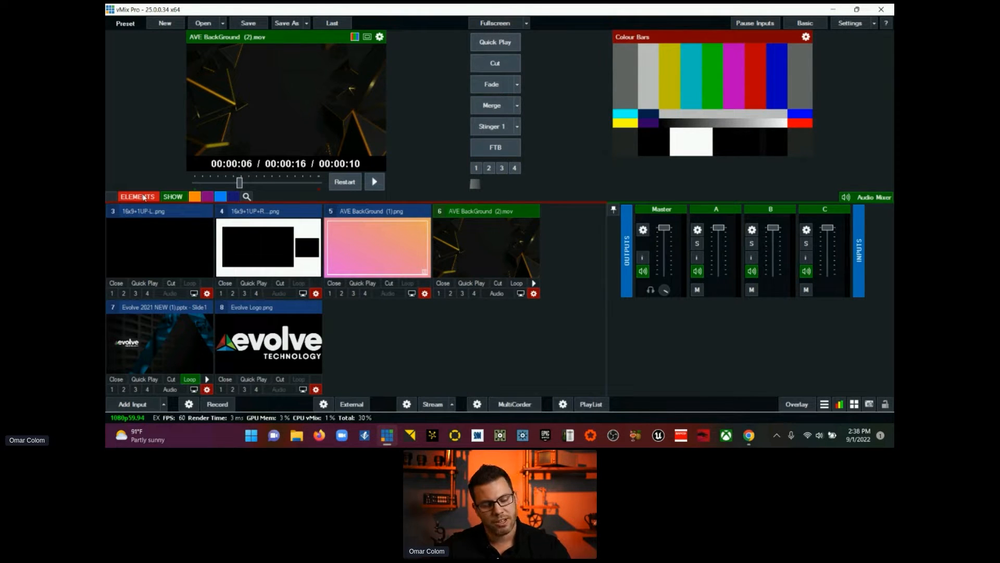
Step: Enable the first custom input category and name it Day 2
double_click(143, 197)
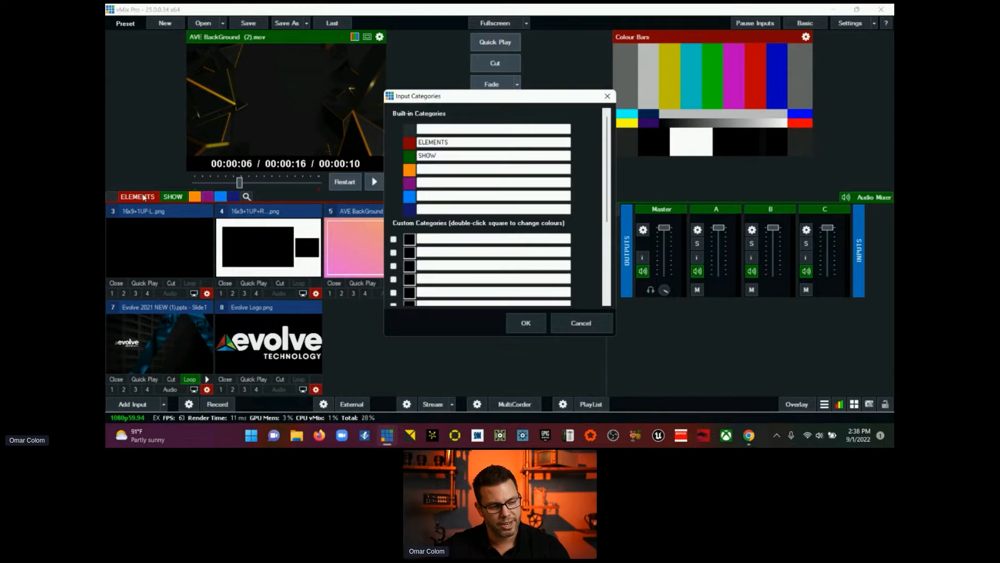
click(579, 324)
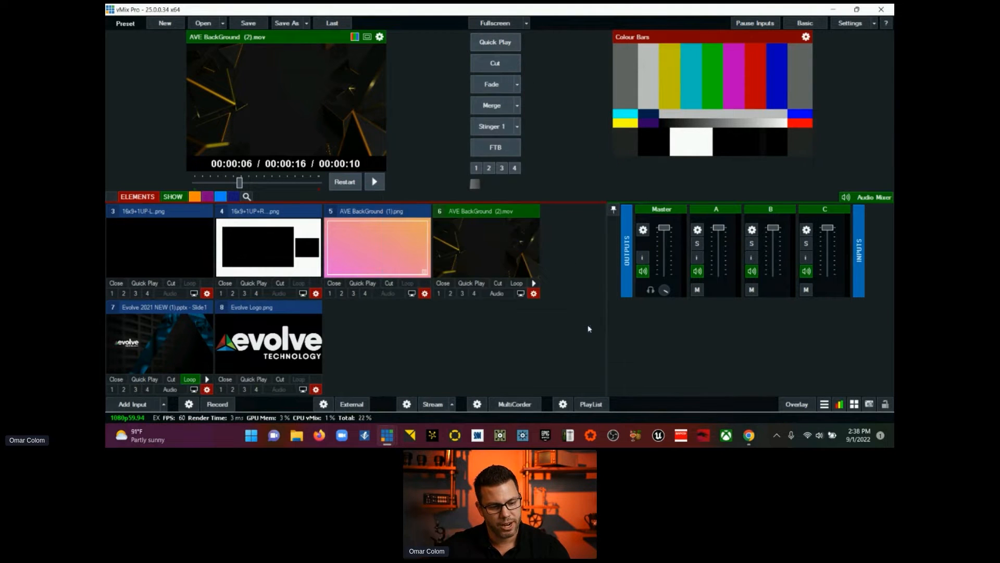
double_click(151, 198)
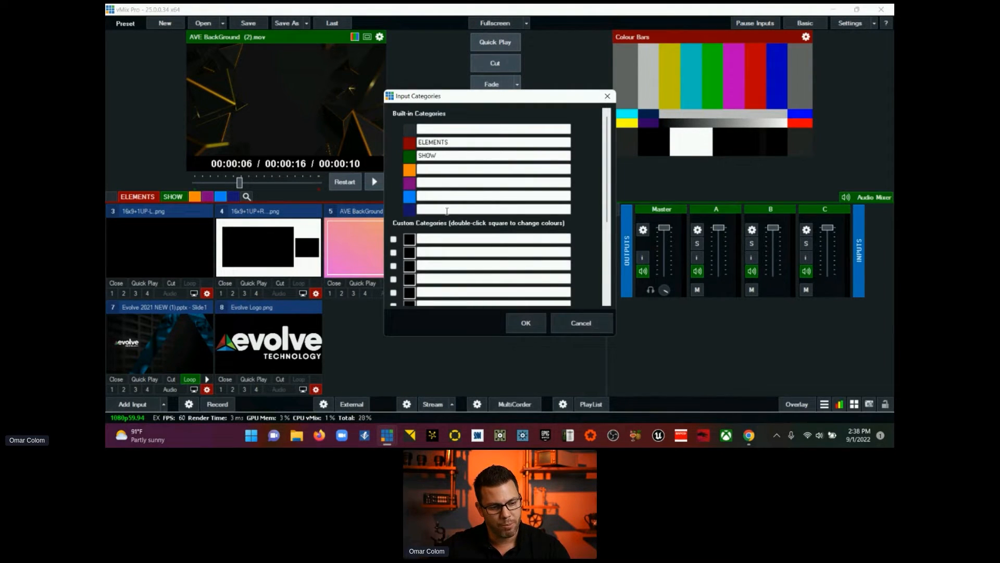
click(393, 239)
click(428, 238)
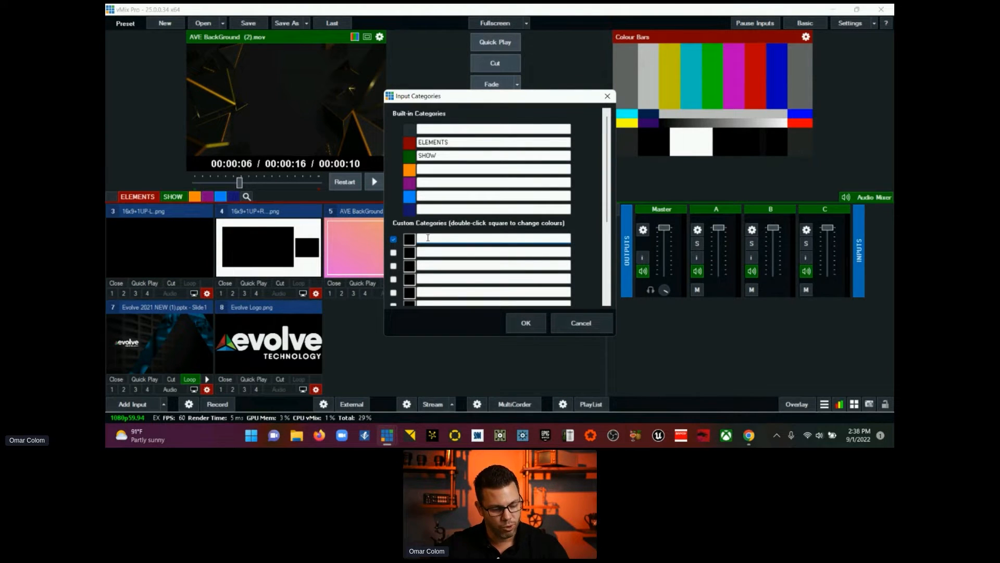
text(dAY)
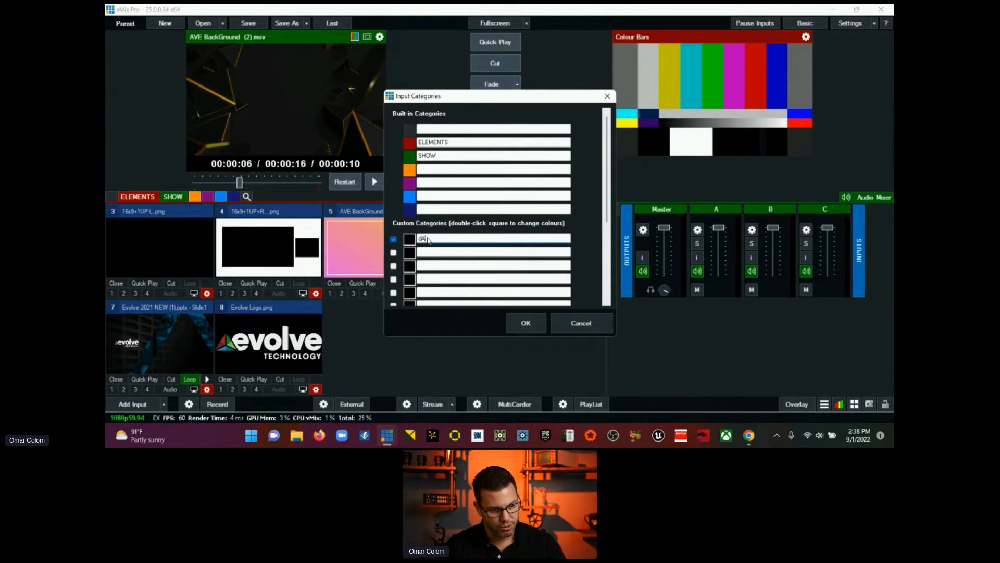
key(BackSpace)
key(BackSpace)
text(Day 2)
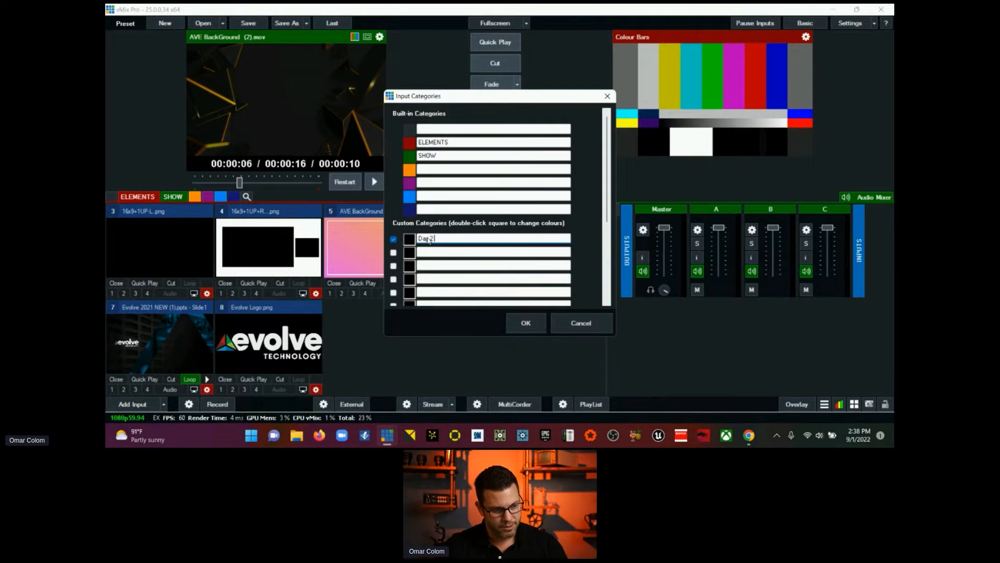
click(524, 325)
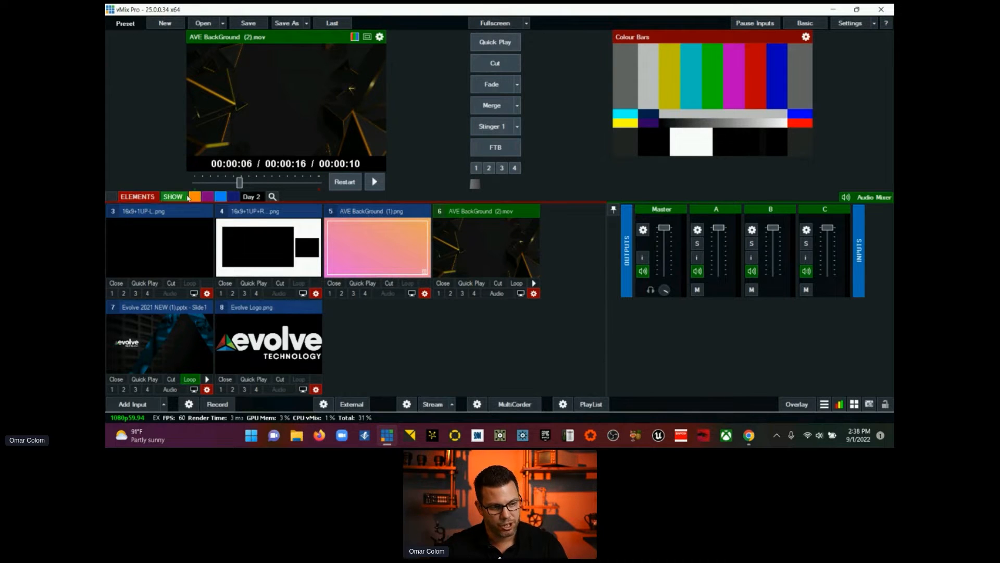
Step: Reopen the input category settings and view the colour choices for the Day 2 category without changing its colour
right_click(180, 197)
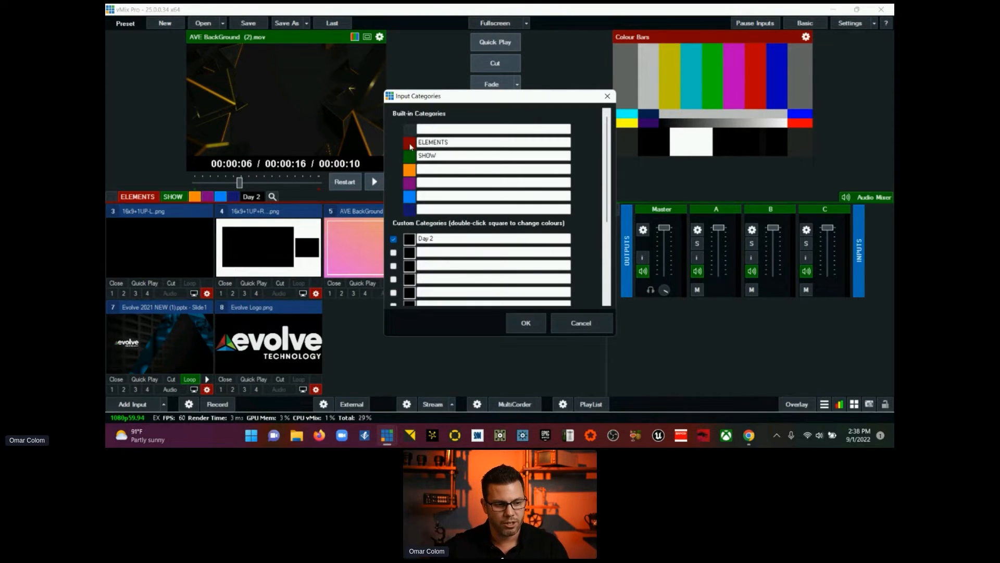
double_click(411, 241)
click(608, 321)
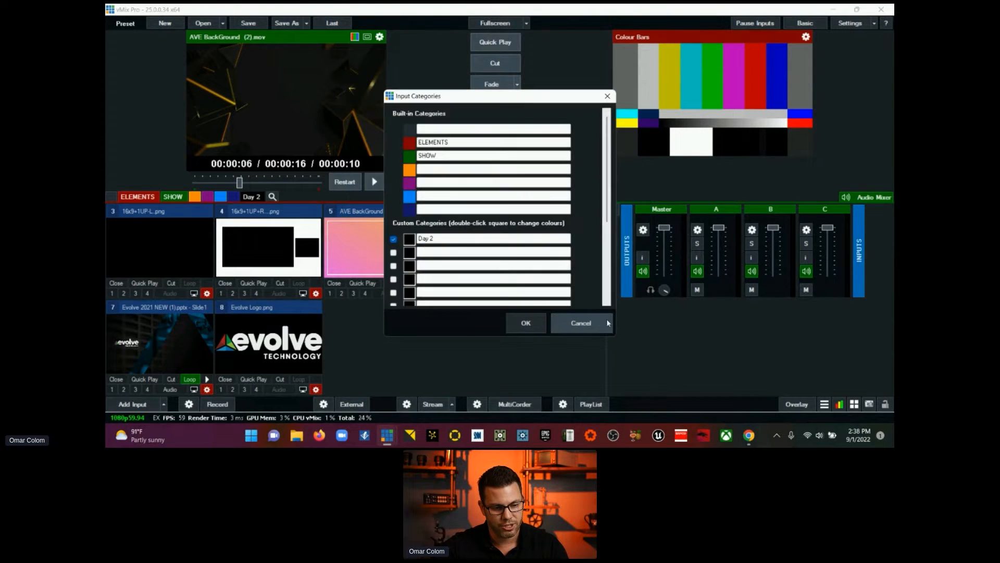
double_click(410, 240)
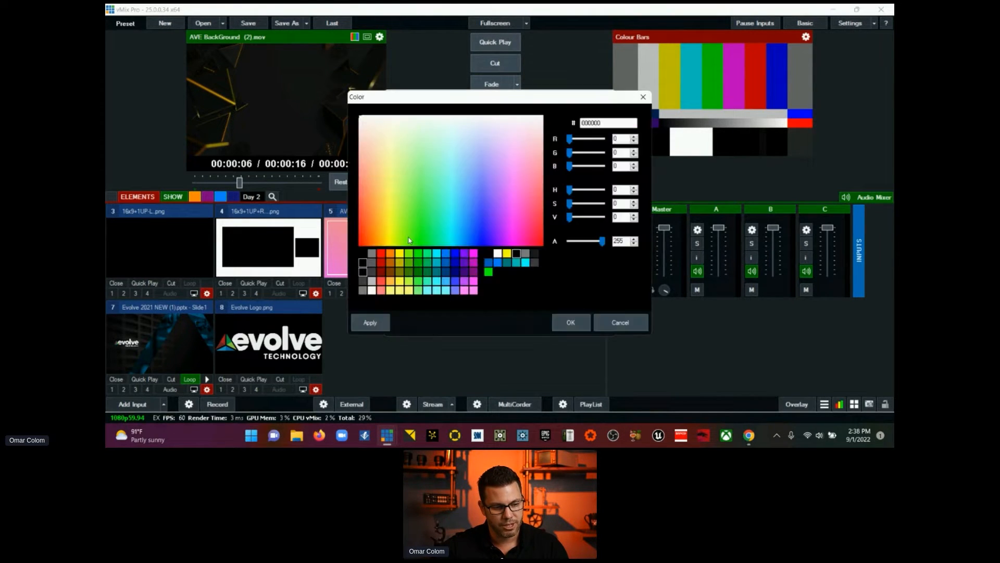
click(614, 323)
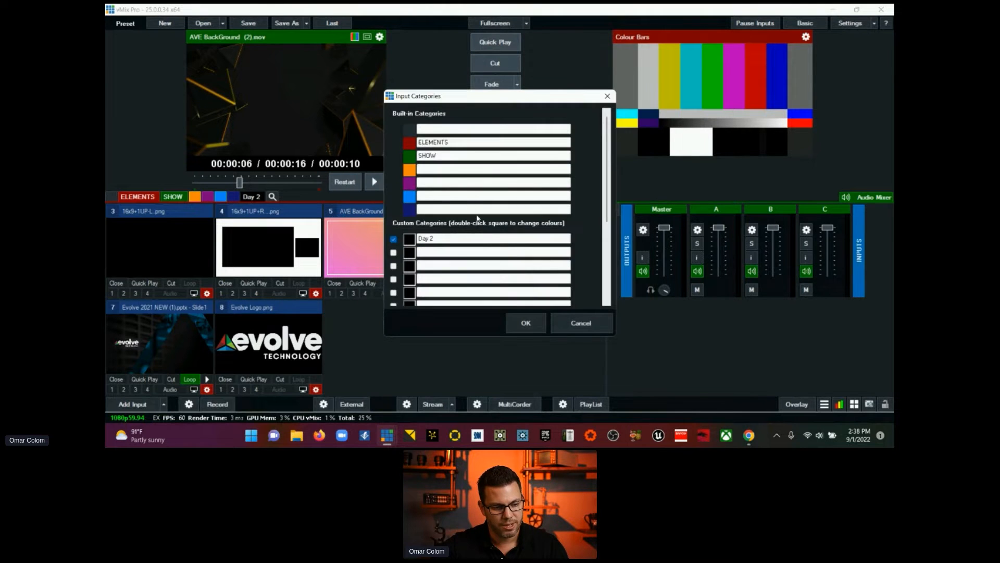
Step: Name the first built-in input category Home and show all inputs under it
click(439, 129)
text(Hom)
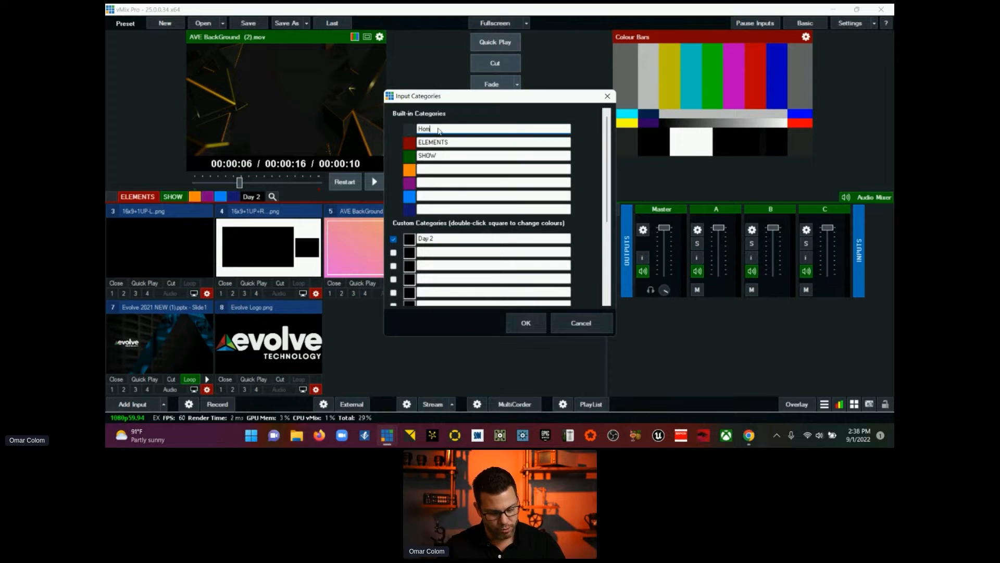
text(e)
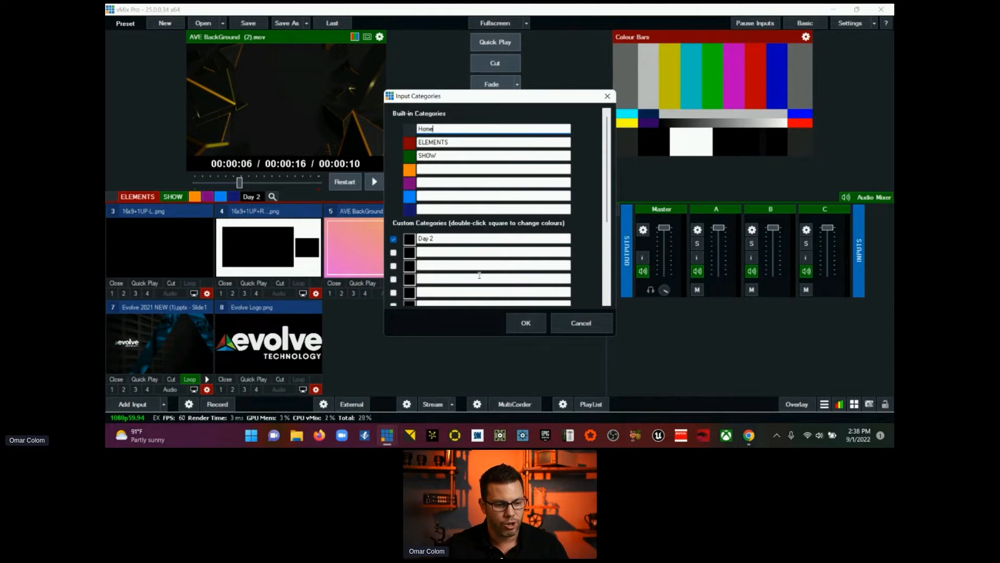
click(526, 323)
click(118, 198)
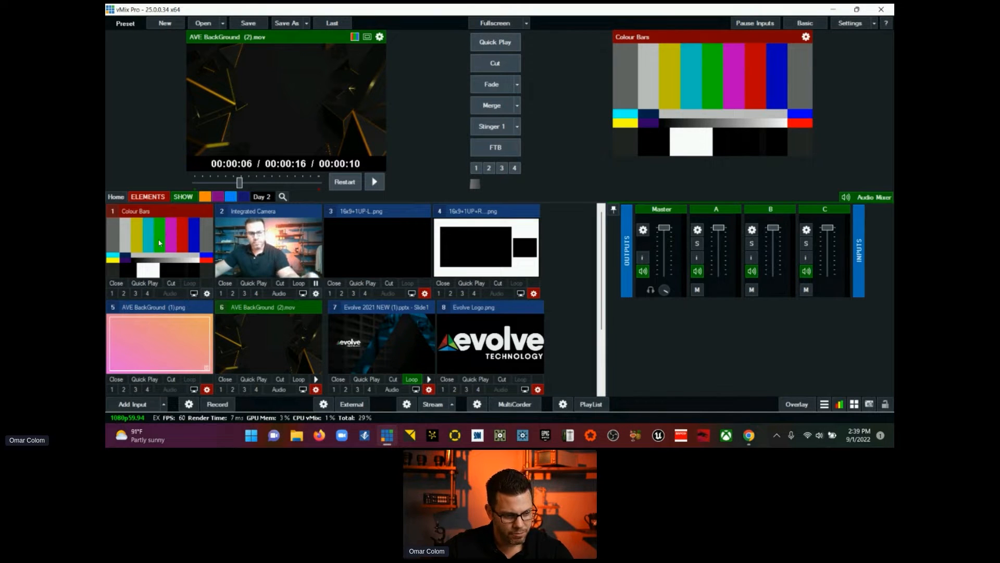
Step: Hide the audio mixer and preview the AVE BackGround (1) image followed by the AVE BackGround (2) video
click(867, 197)
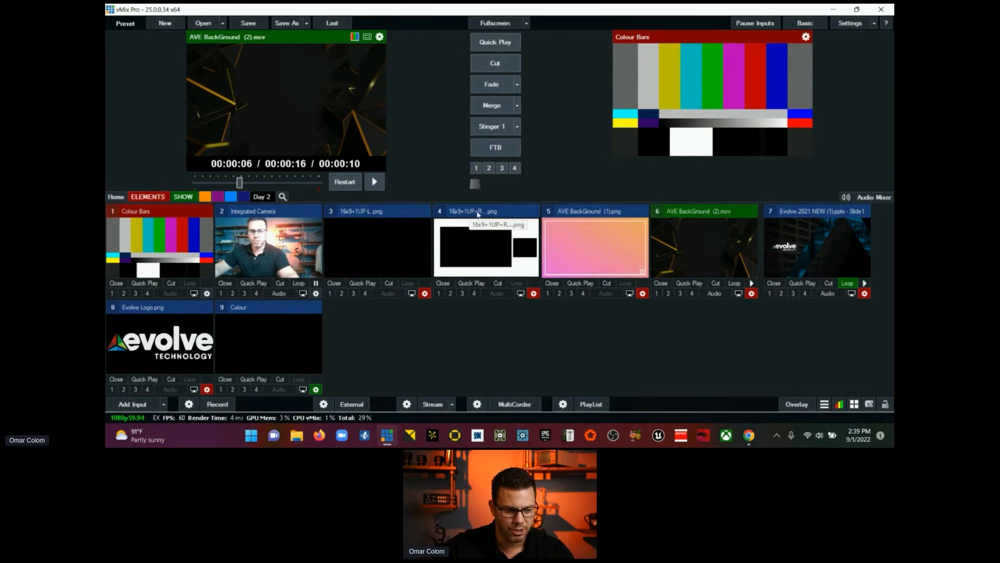
click(569, 213)
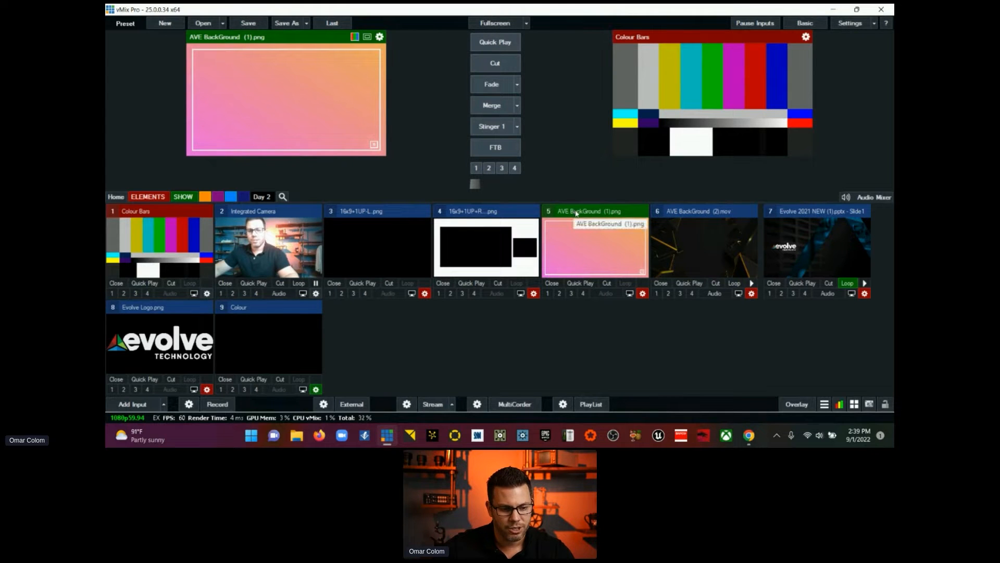
click(688, 213)
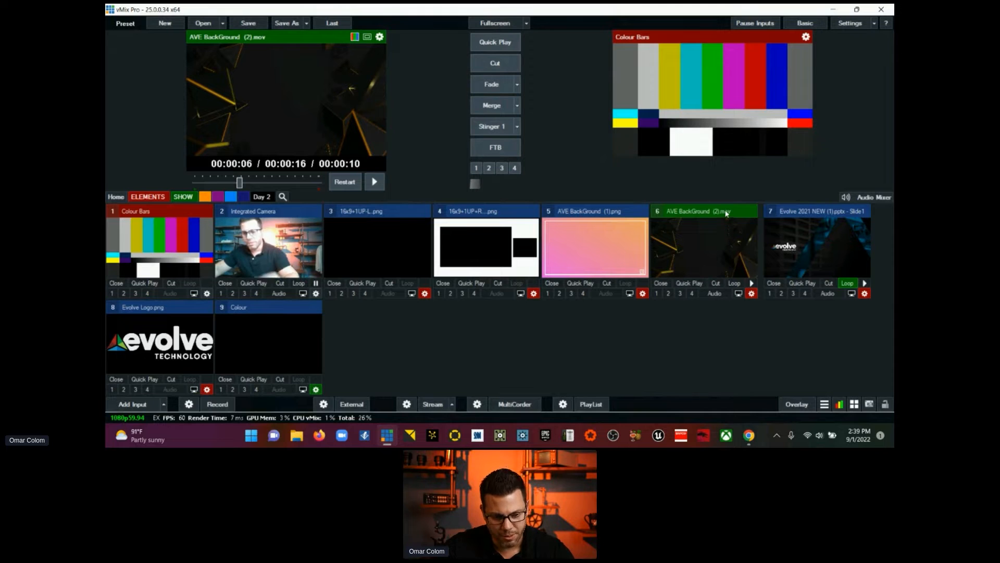
Step: Rename the AVE BackGround (2) video input to MOV. BG (2).mov in its input settings
click(752, 294)
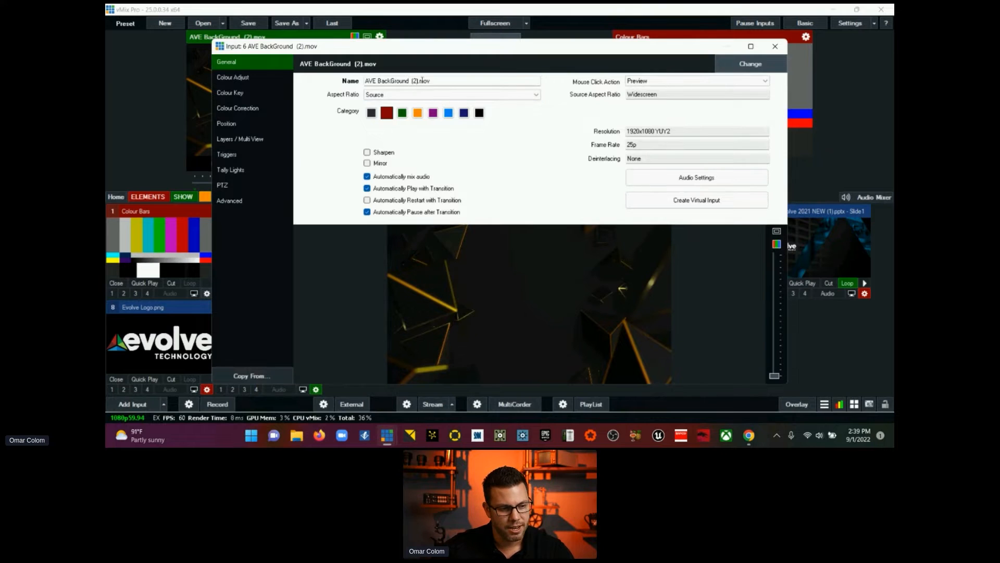
drag(407, 80, 364, 85)
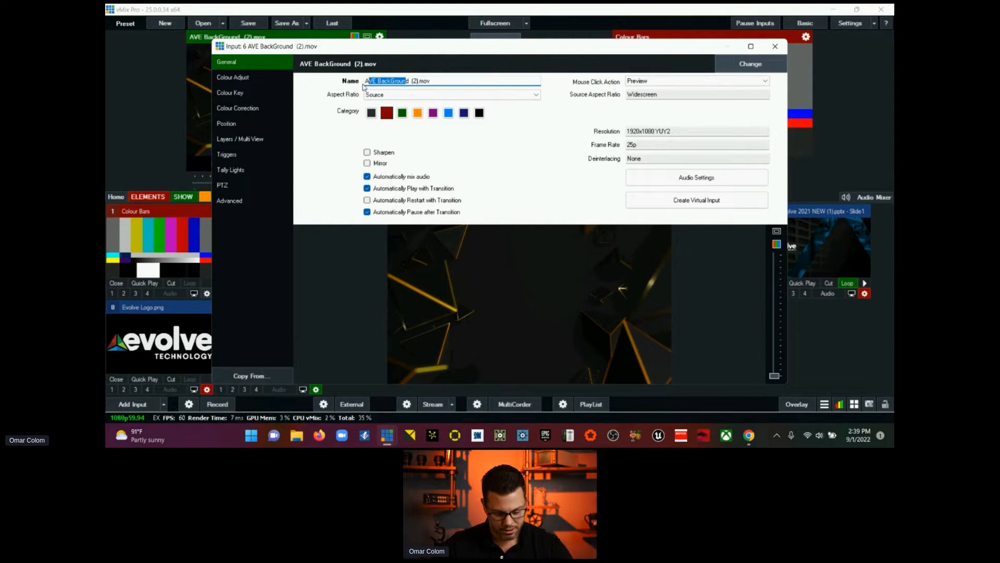
key(BackSpace)
key(BackSpace)
text(MOV B)
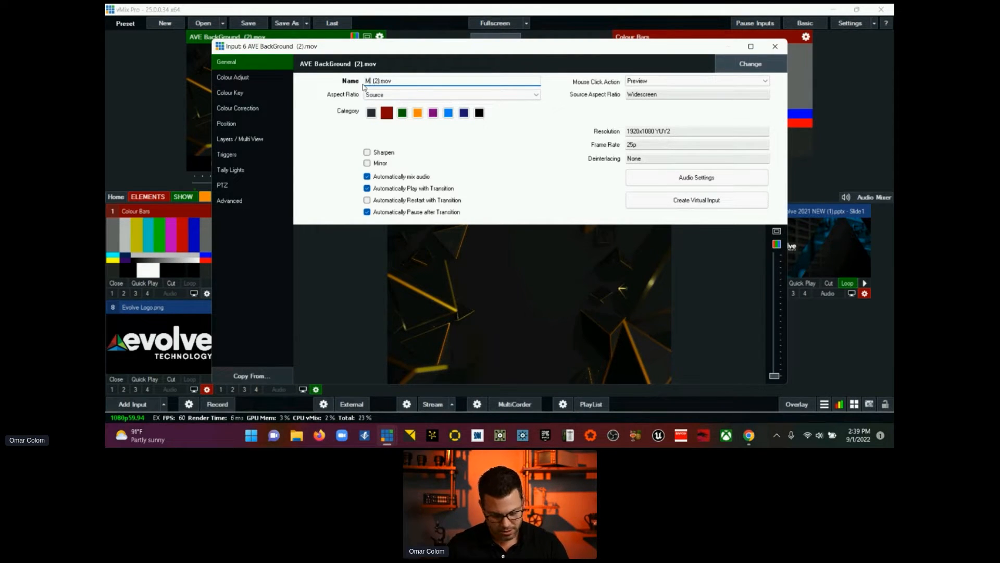
text(G)
key(Tab)
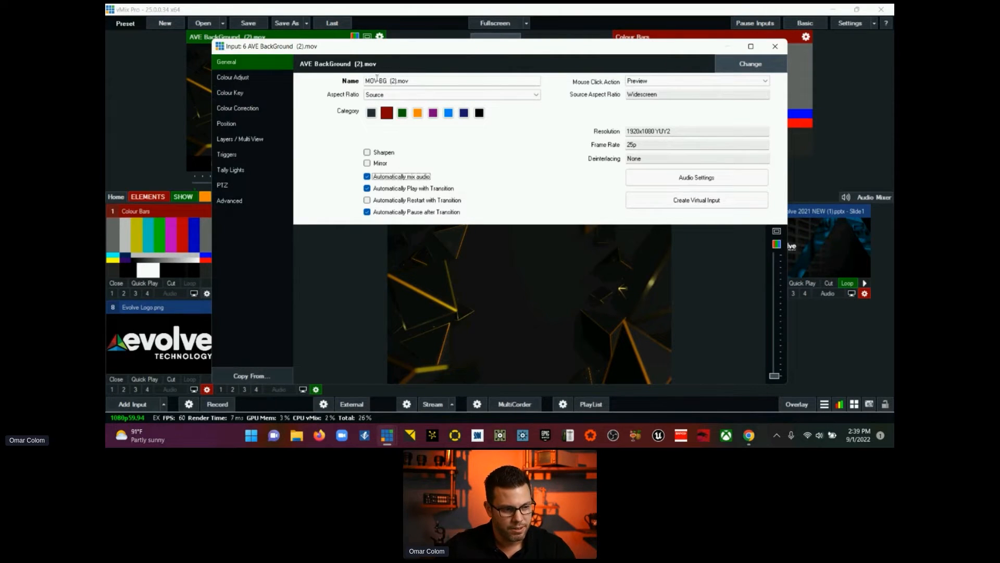
click(377, 79)
text(.)
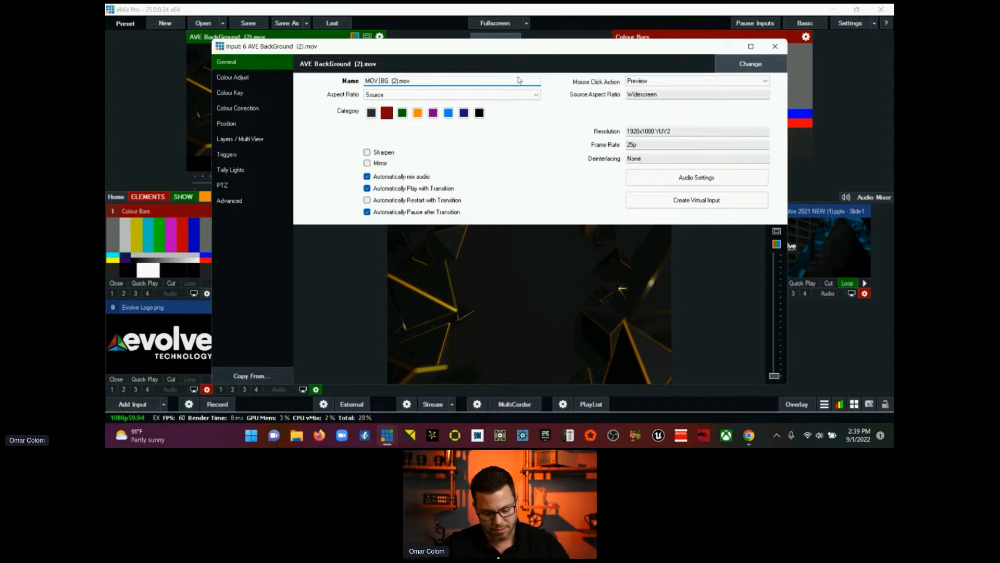
click(766, 50)
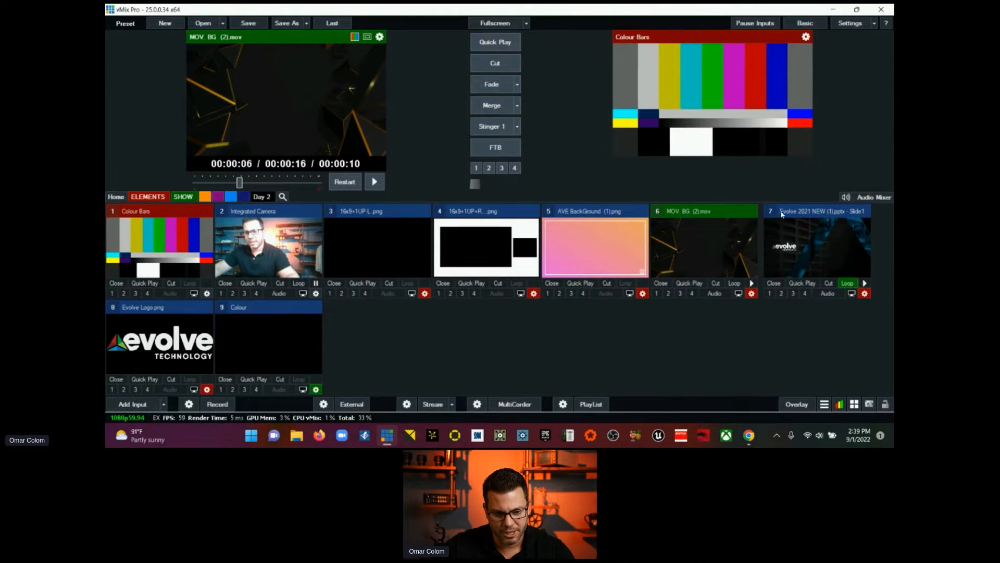
Step: Preview the Evolve 2021 NEW (1) presentation and set its slideshow transition time to 0 seconds
click(805, 213)
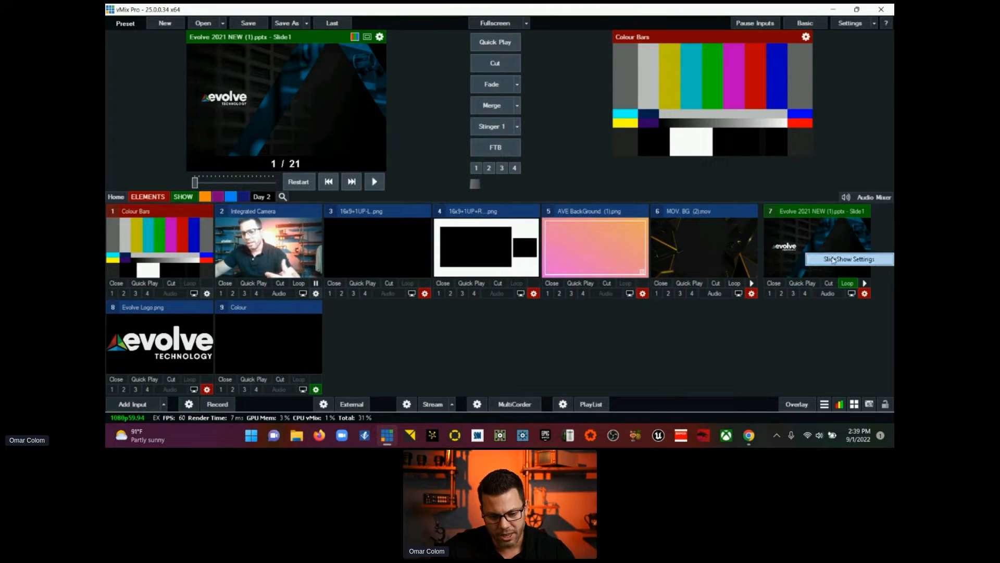
right_click(834, 261)
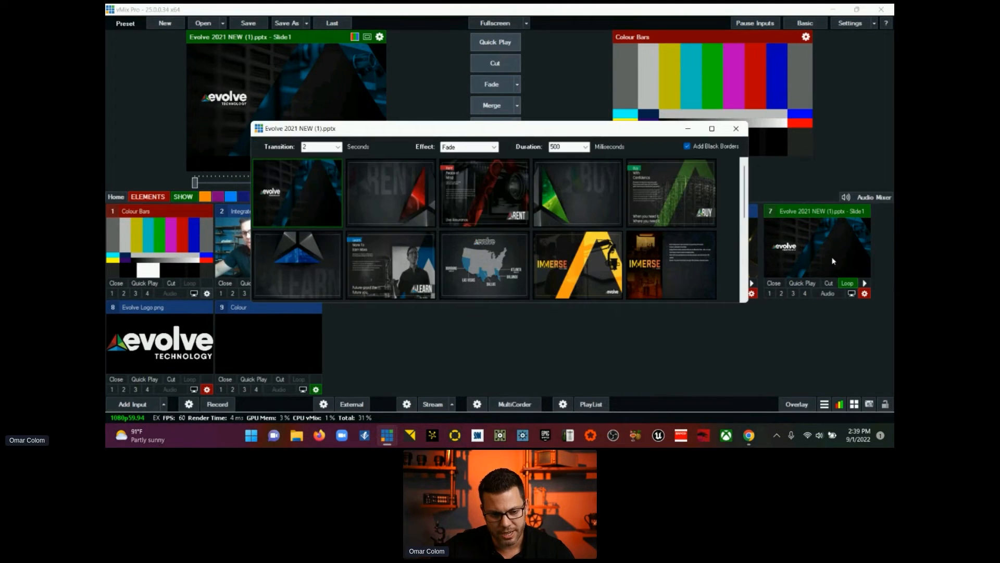
click(338, 147)
click(332, 159)
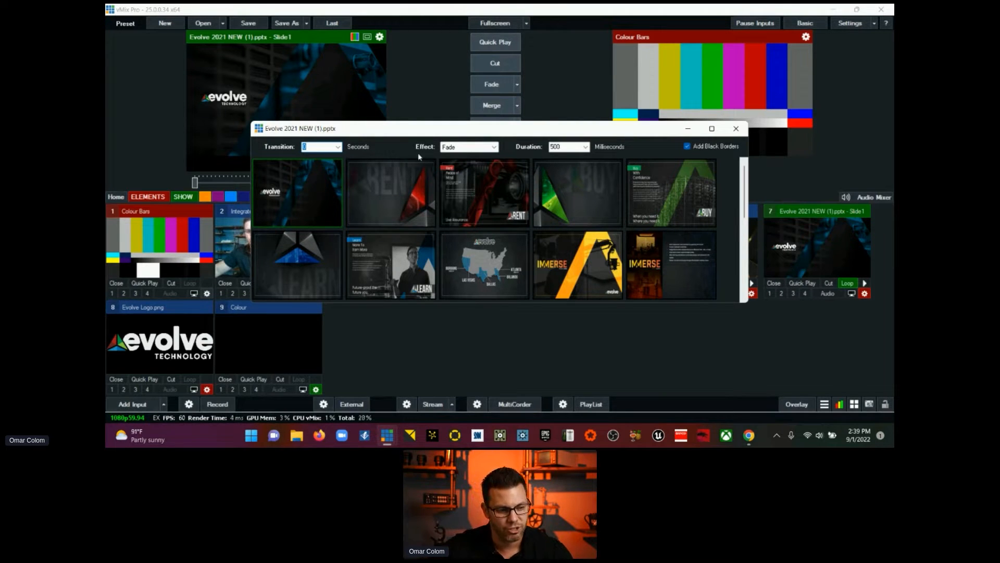
click(464, 147)
click(552, 148)
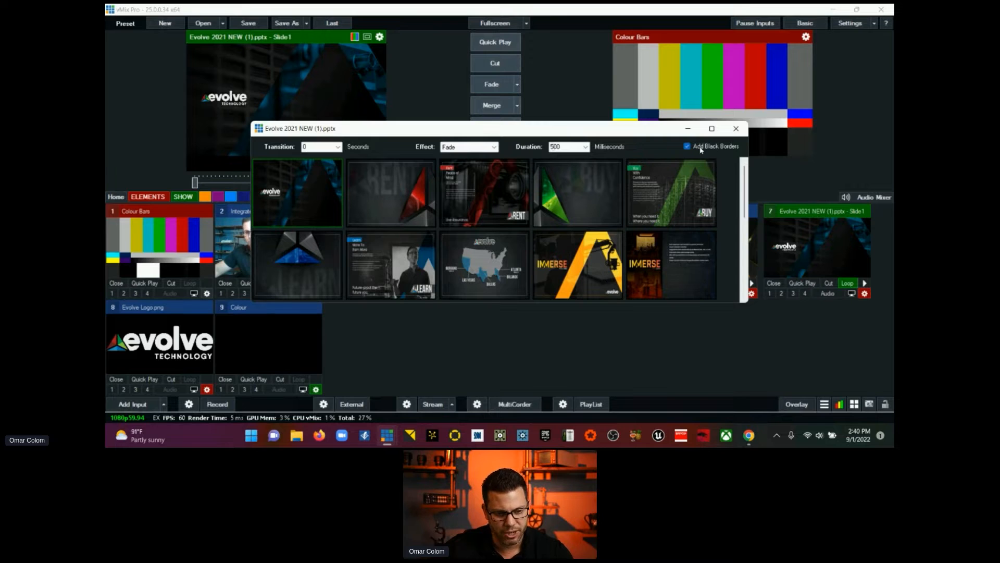
click(737, 129)
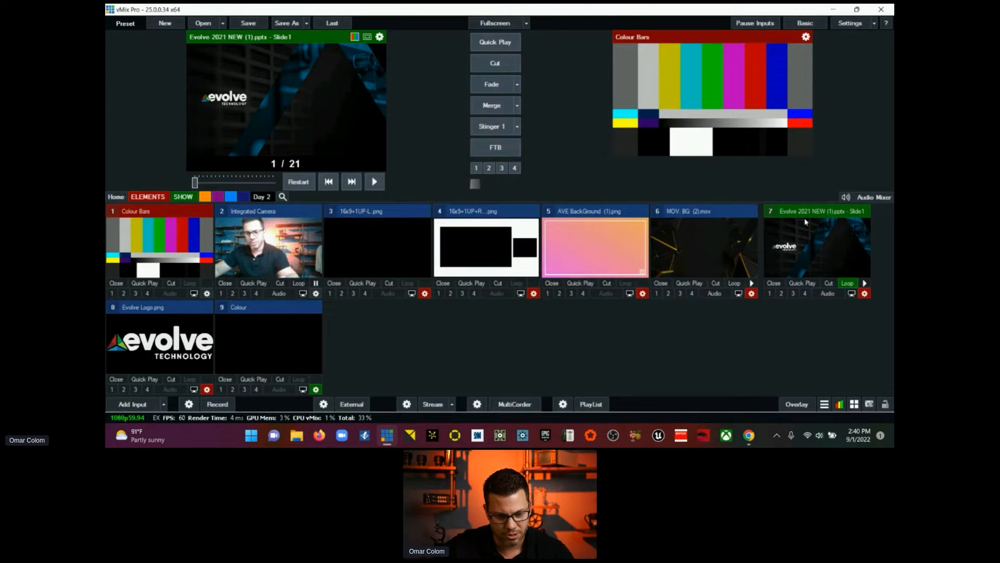
Step: Preview the Evolve Logo.png input, and rename the Colour input to Scene 01 in its input settings
click(168, 336)
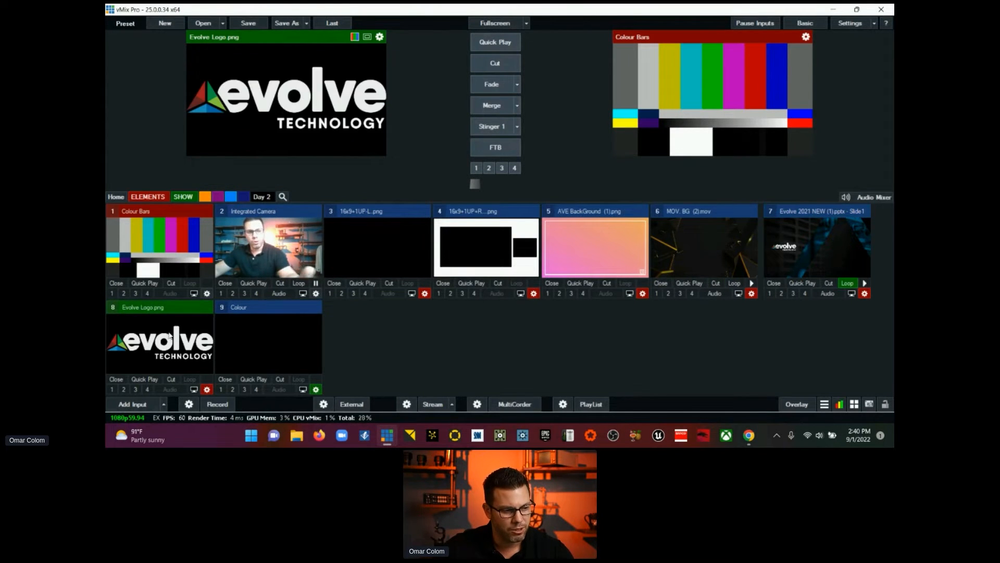
click(254, 350)
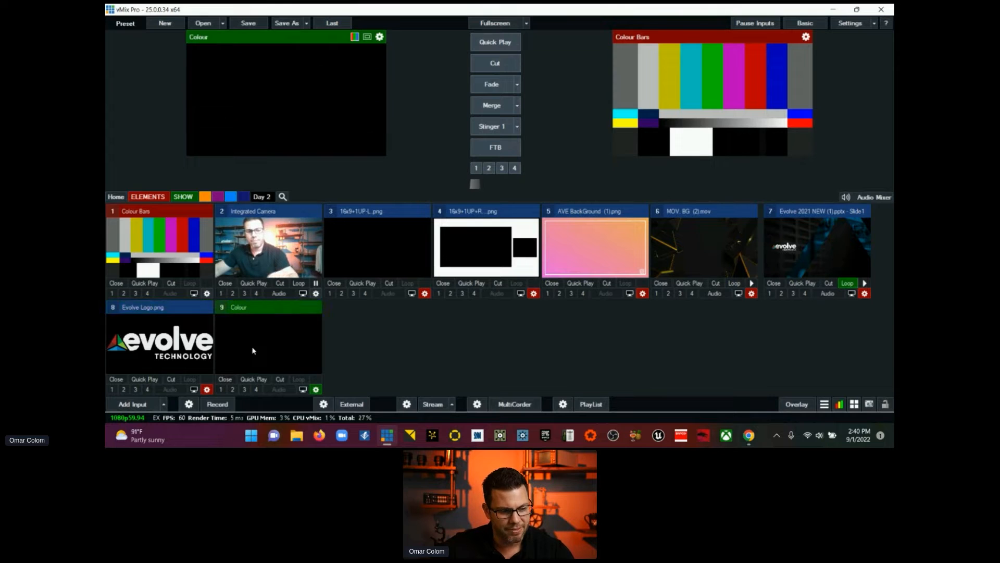
click(316, 389)
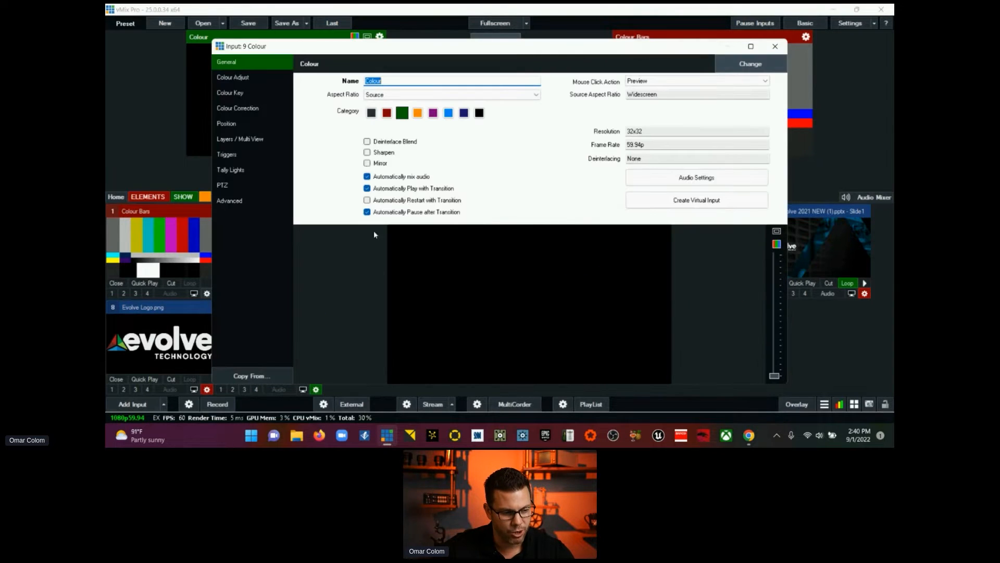
double_click(387, 82)
text(Scene )
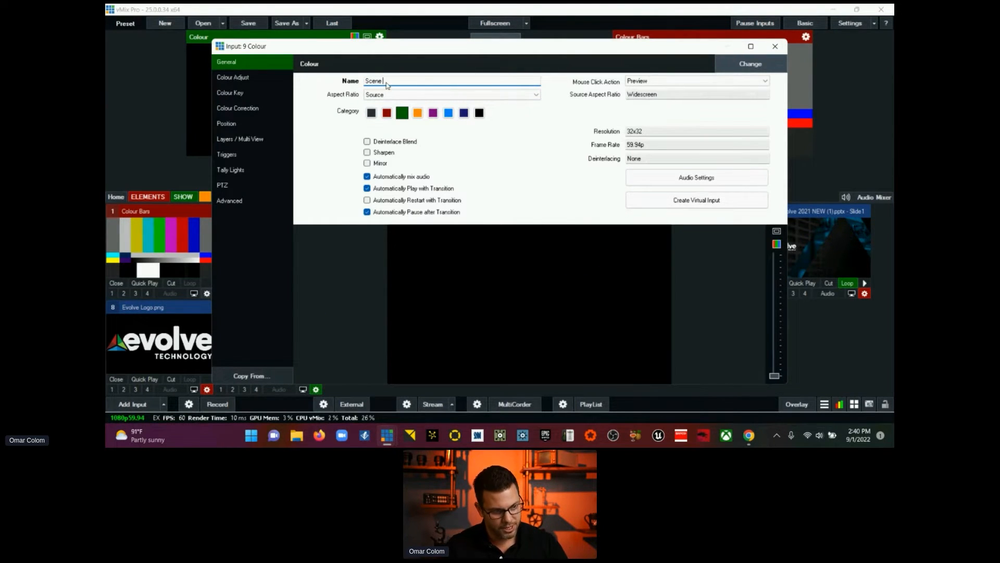
text(01)
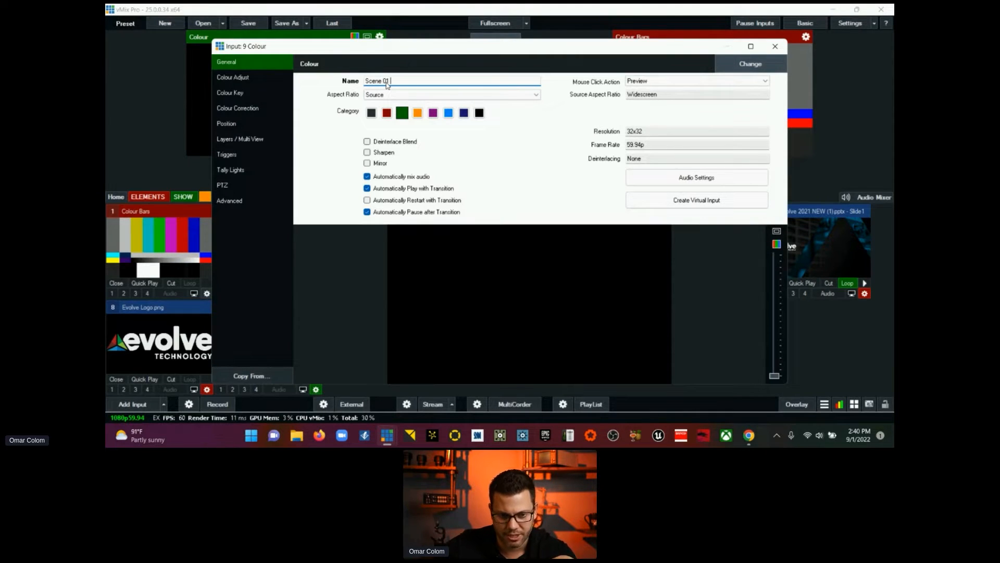
click(776, 46)
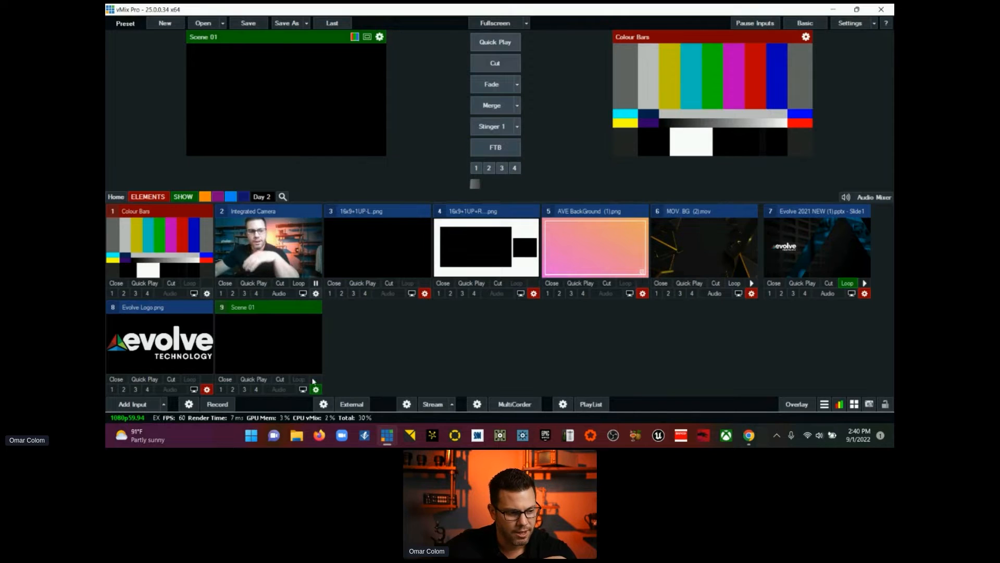
Step: Show only the inputs in the SHOW category and open the layer settings of Scene 01
click(189, 198)
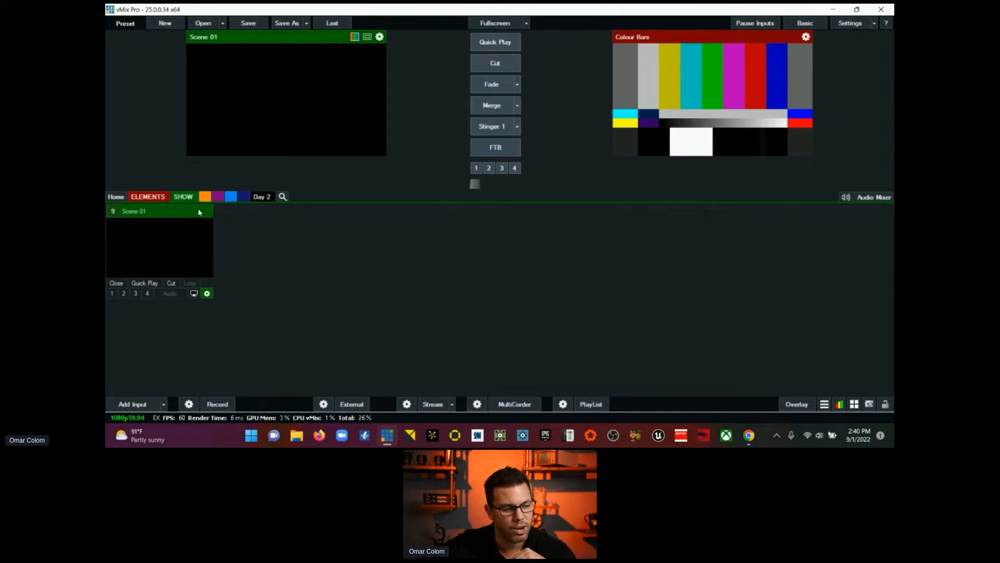
click(207, 293)
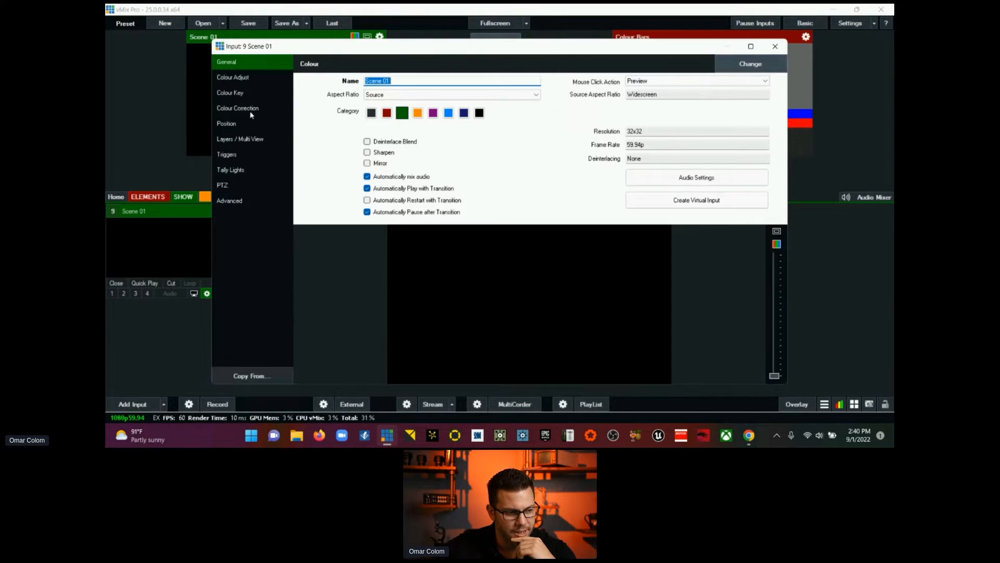
click(252, 140)
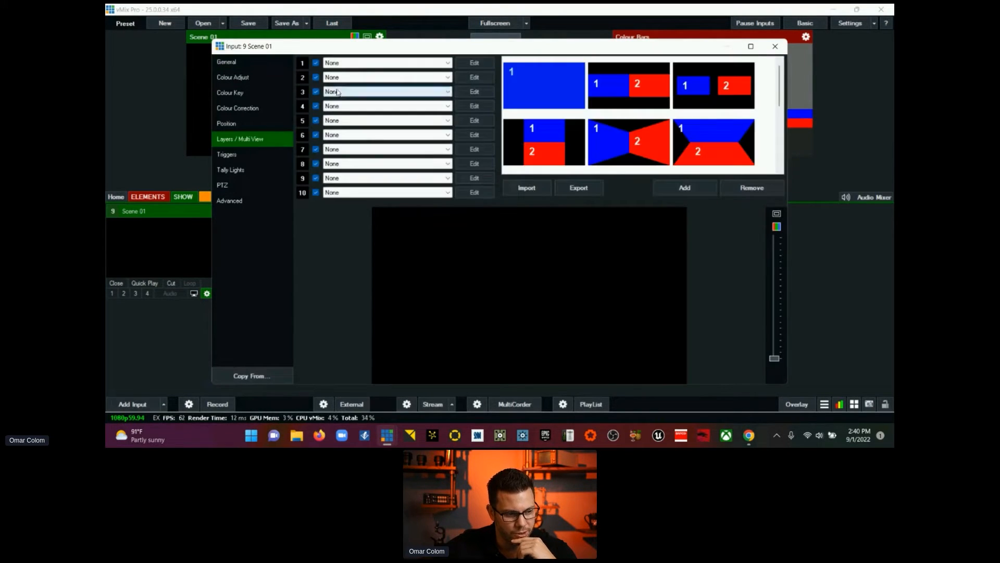
Step: Assign Evolve Logo.png to layer 10 of Scene 01 and reset that layer to None
click(384, 193)
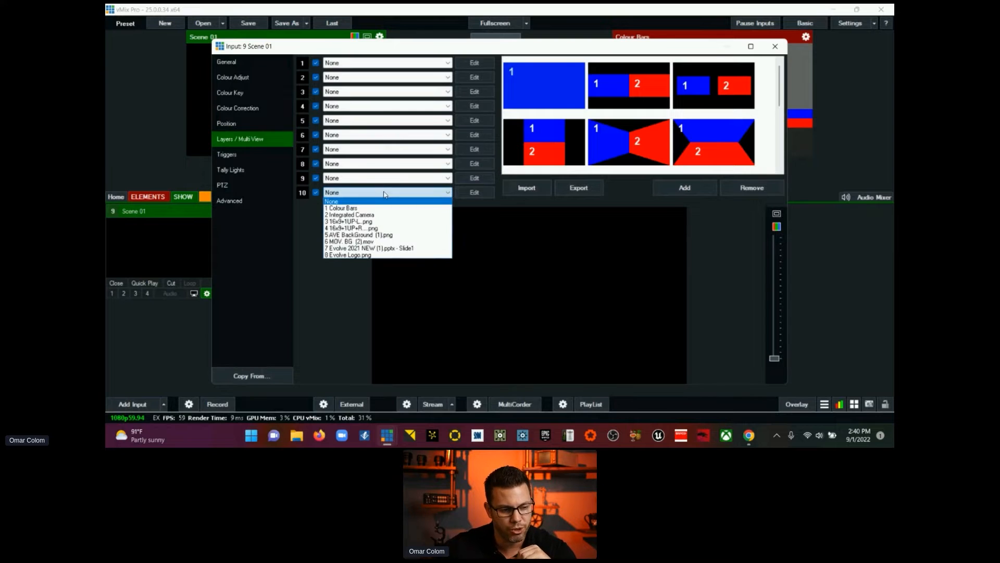
click(397, 255)
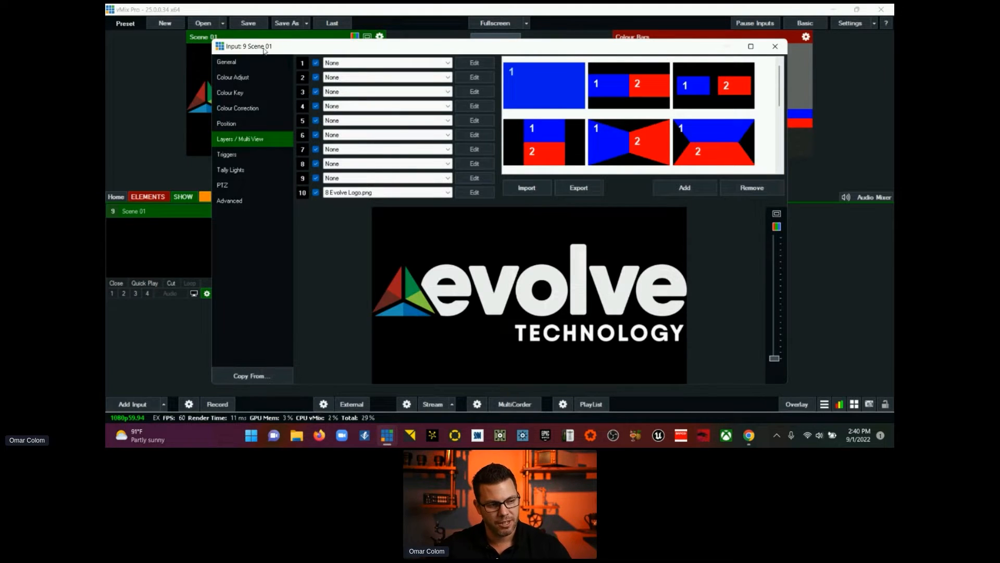
click(380, 192)
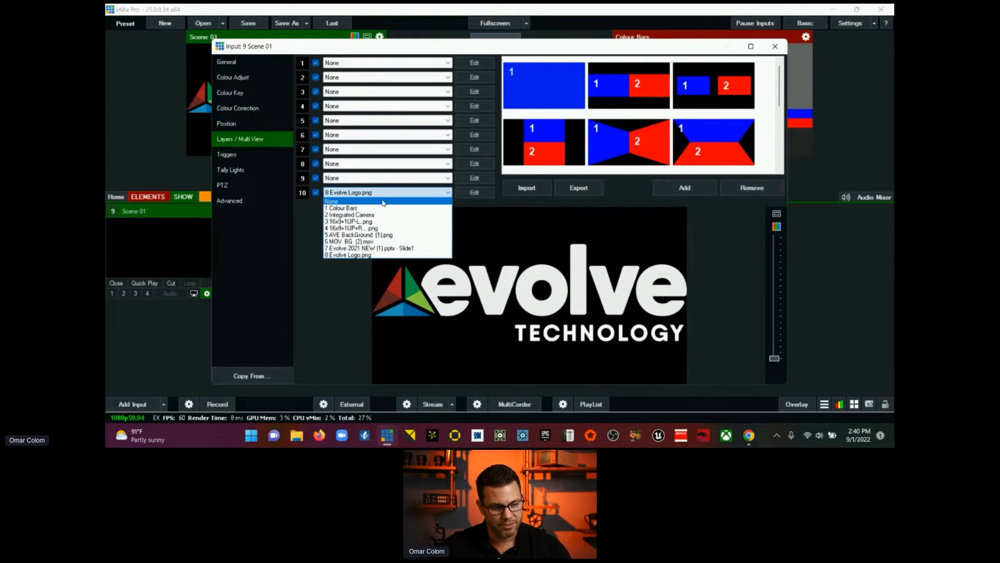
click(383, 202)
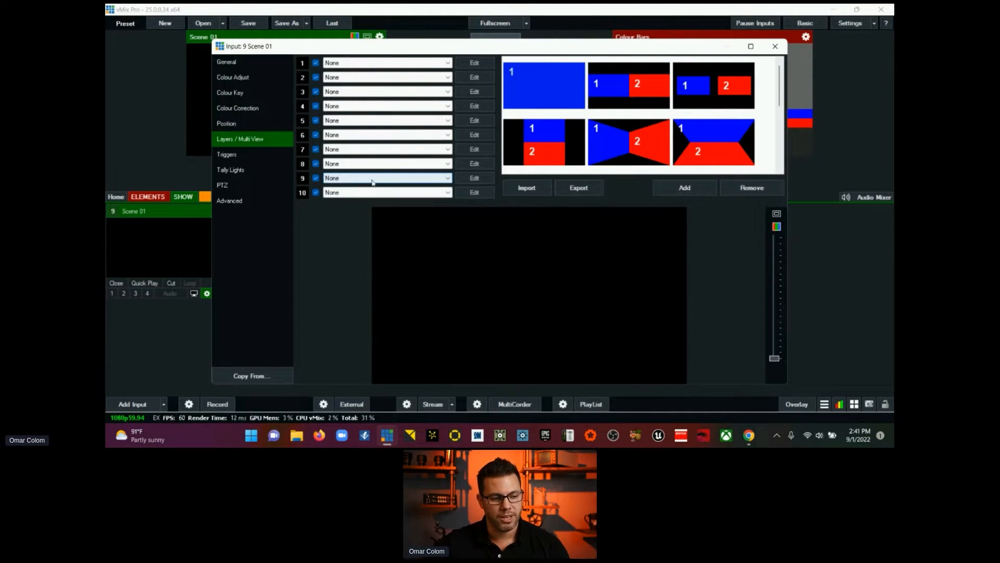
Step: Assign the 16x9+1UP+R template image to layer 9 of Scene 01 and the MOV. BG (2).mov background to layer 1
click(373, 178)
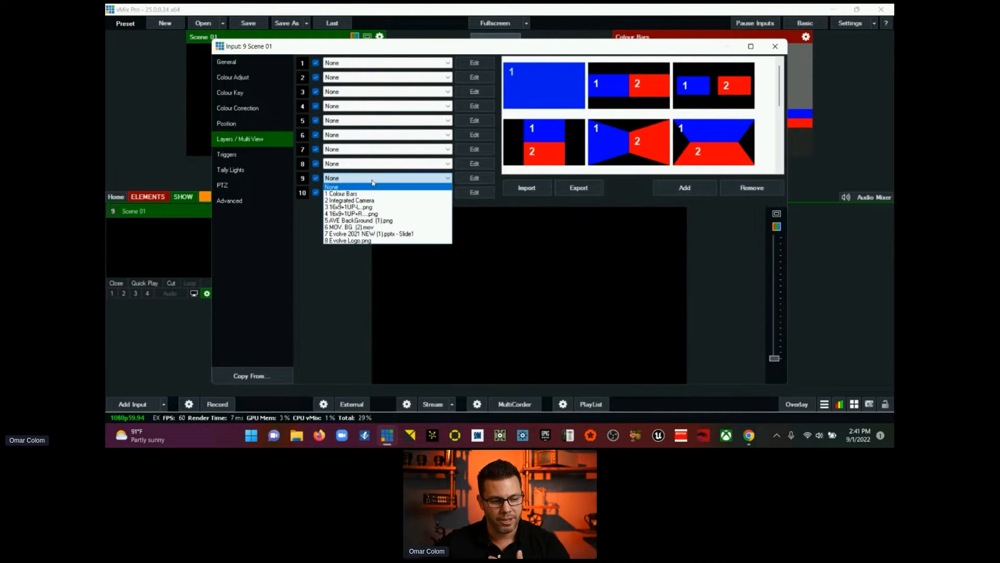
click(384, 207)
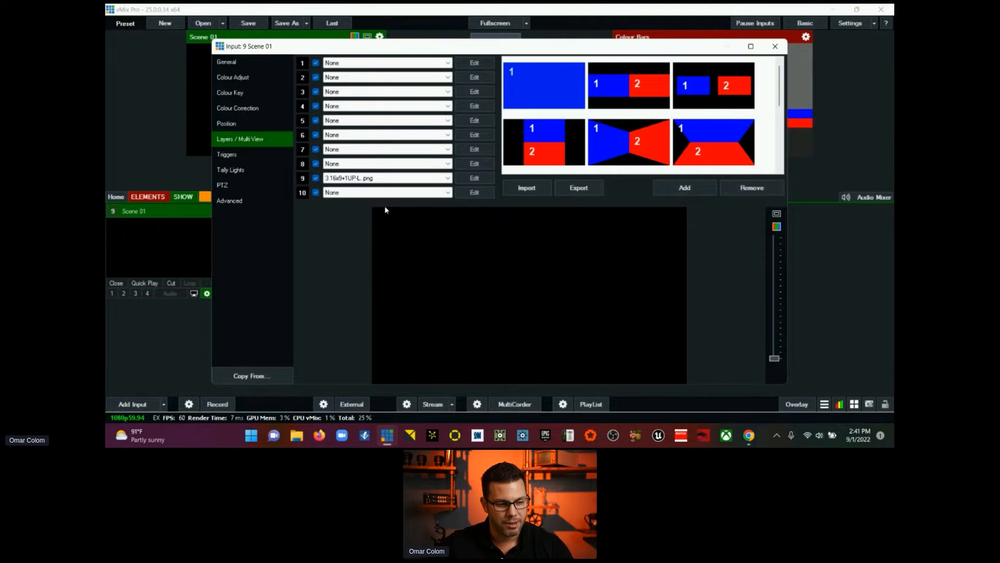
click(384, 178)
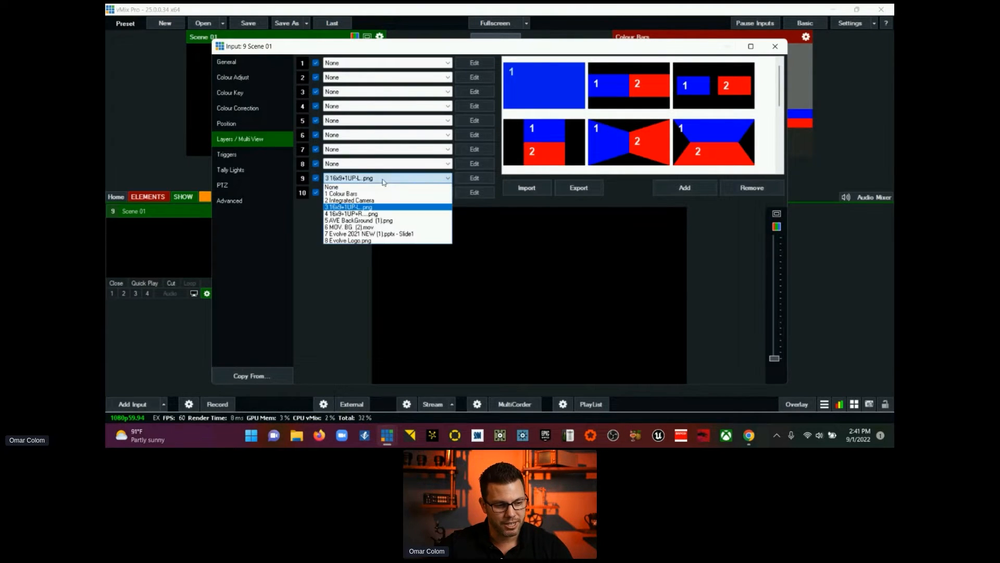
click(394, 216)
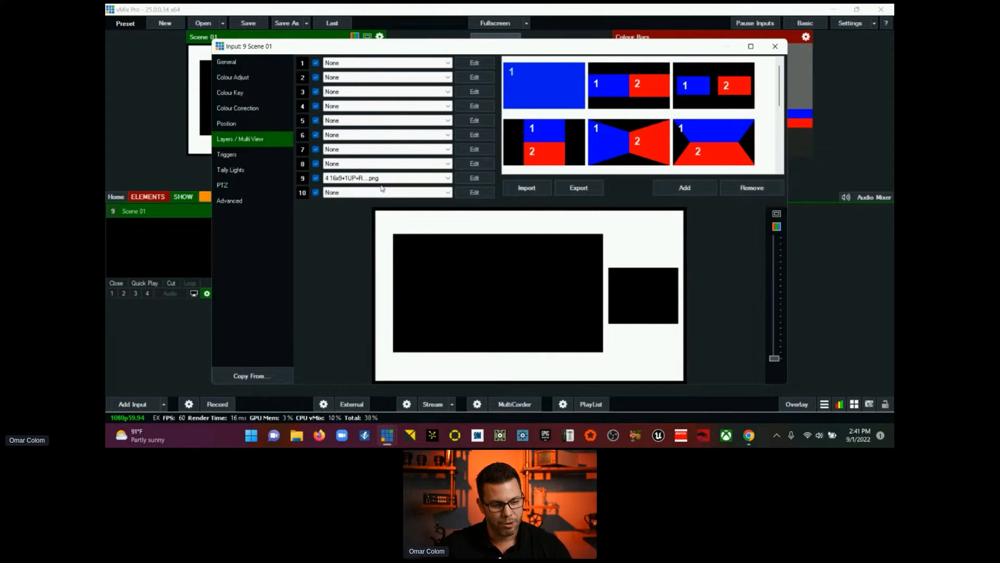
click(355, 63)
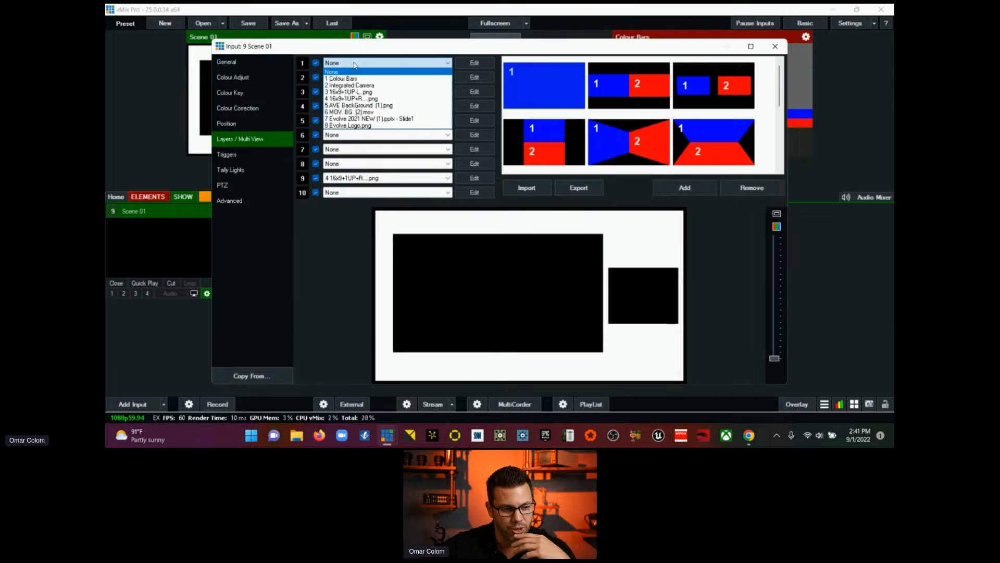
click(359, 112)
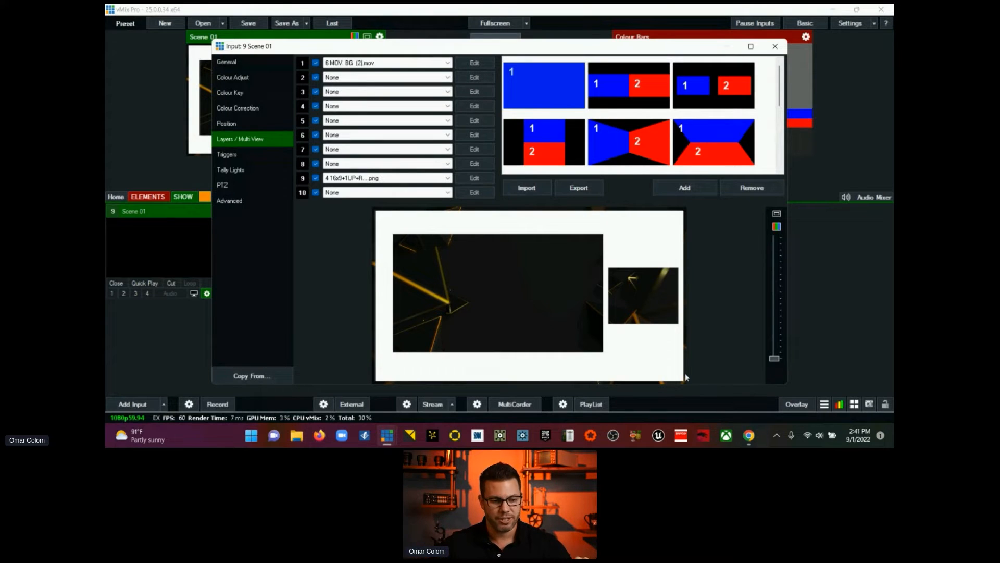
Step: Assign the Integrated Camera input to layer 2 of Scene 01
click(398, 78)
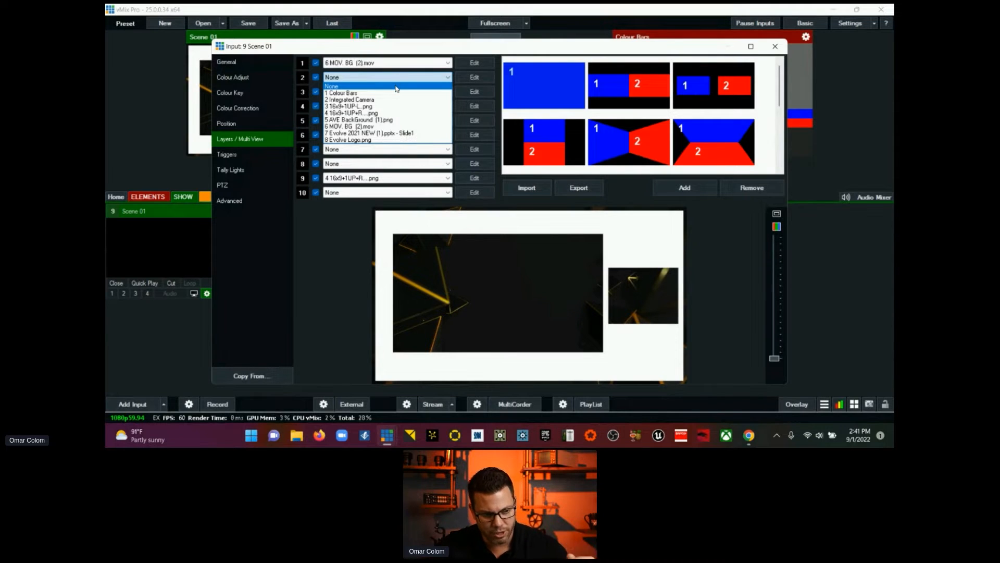
click(396, 62)
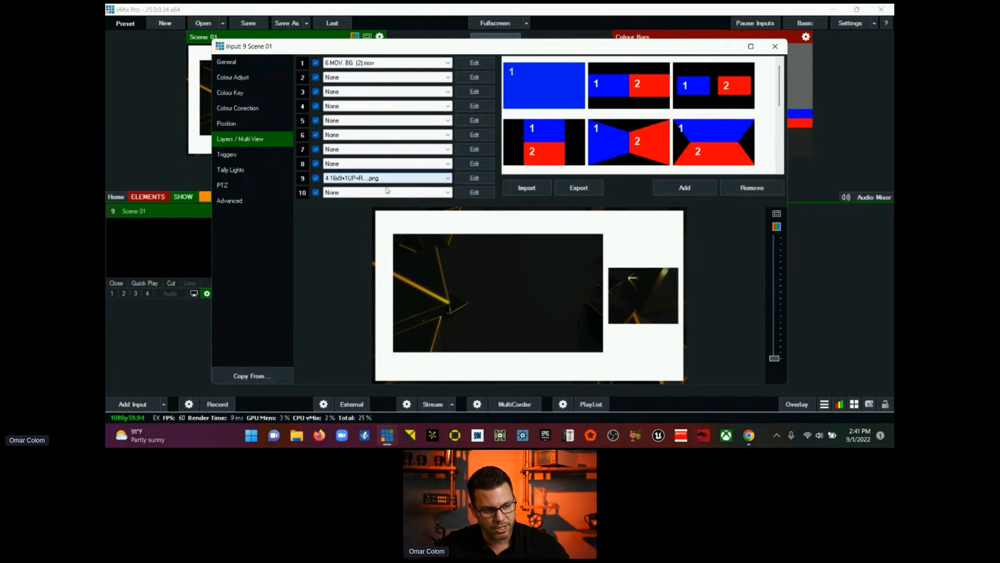
click(385, 77)
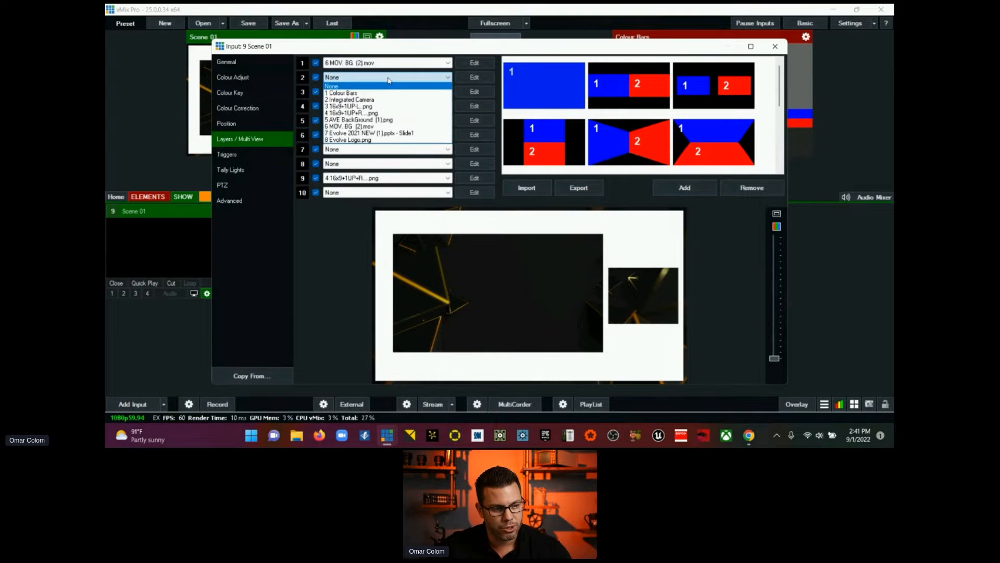
click(384, 100)
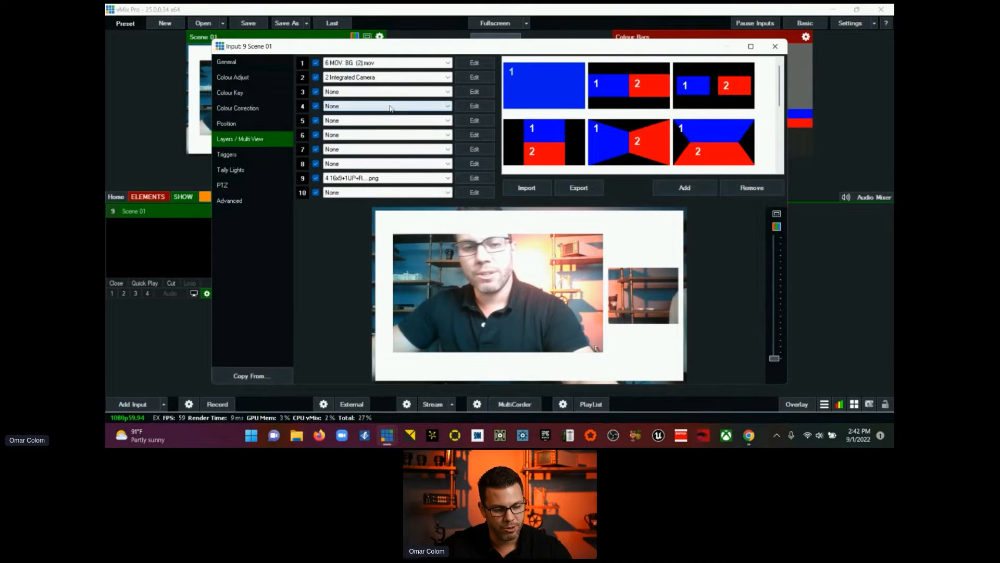
Step: Scale the camera on layer 2 to a zoom of 0.325 and place it over the template's small window at Pan X about 0.78
click(481, 77)
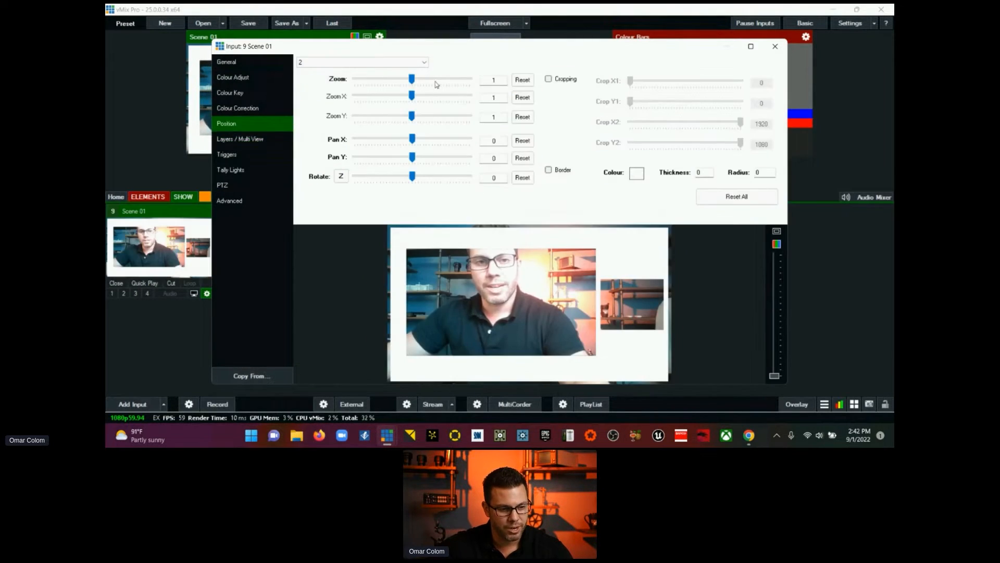
drag(412, 80, 376, 79)
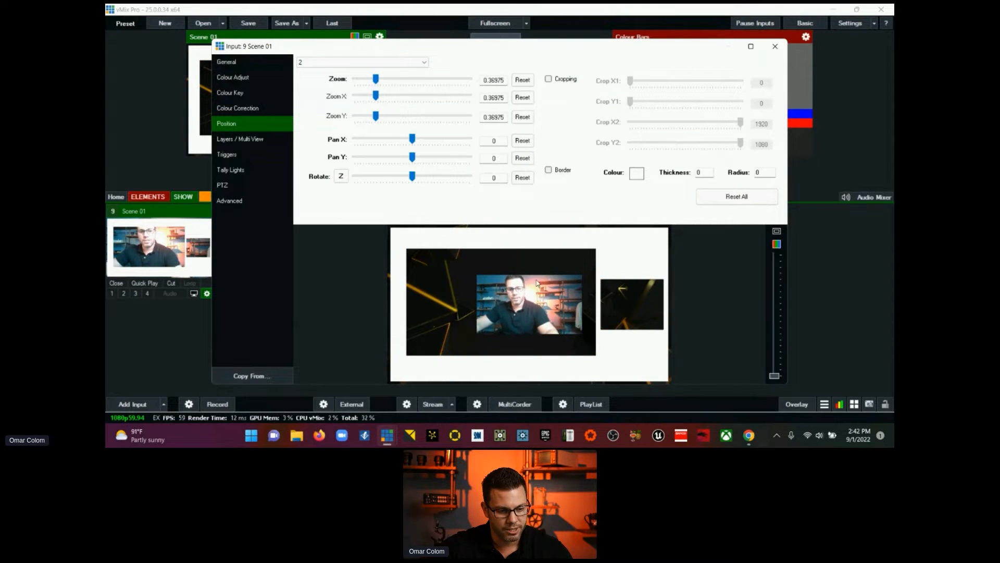
drag(537, 301, 642, 303)
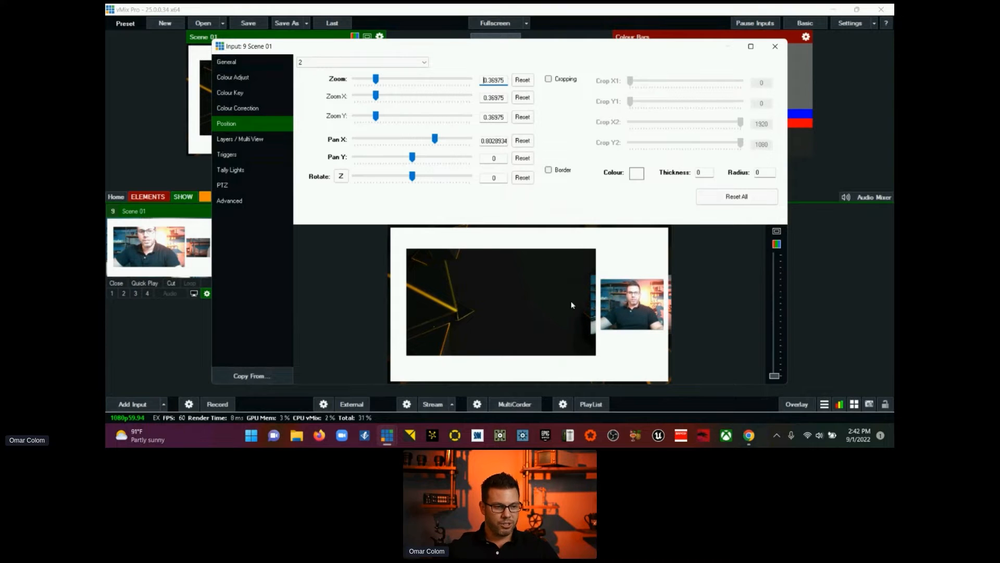
drag(375, 79, 373, 79)
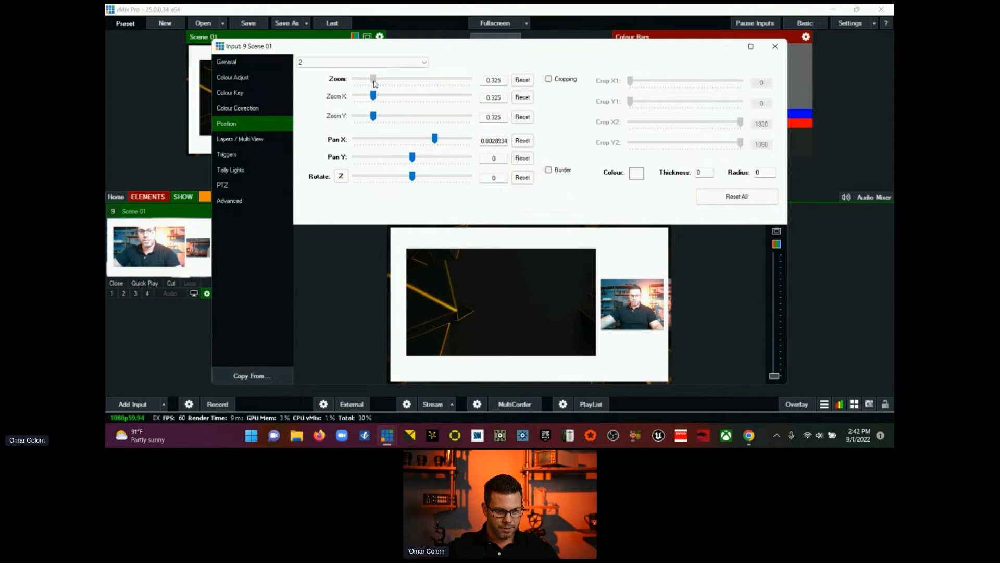
drag(626, 298, 625, 298)
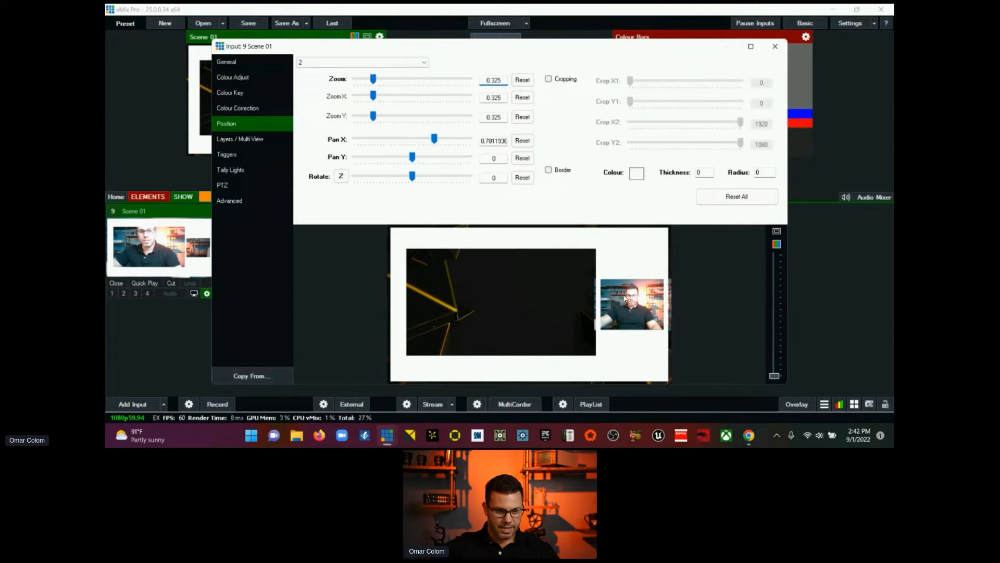
Step: Enable cropping on layer 2 with Crop X2 at 1411, recentre the camera at Pan X about 0.82, and return to the layer list
click(550, 80)
drag(628, 82, 633, 82)
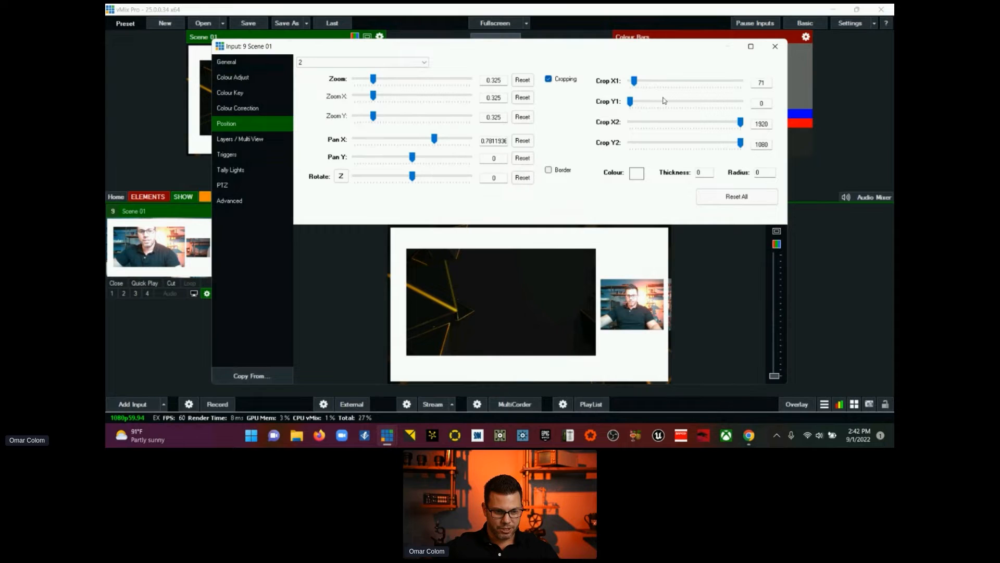
drag(741, 122, 715, 124)
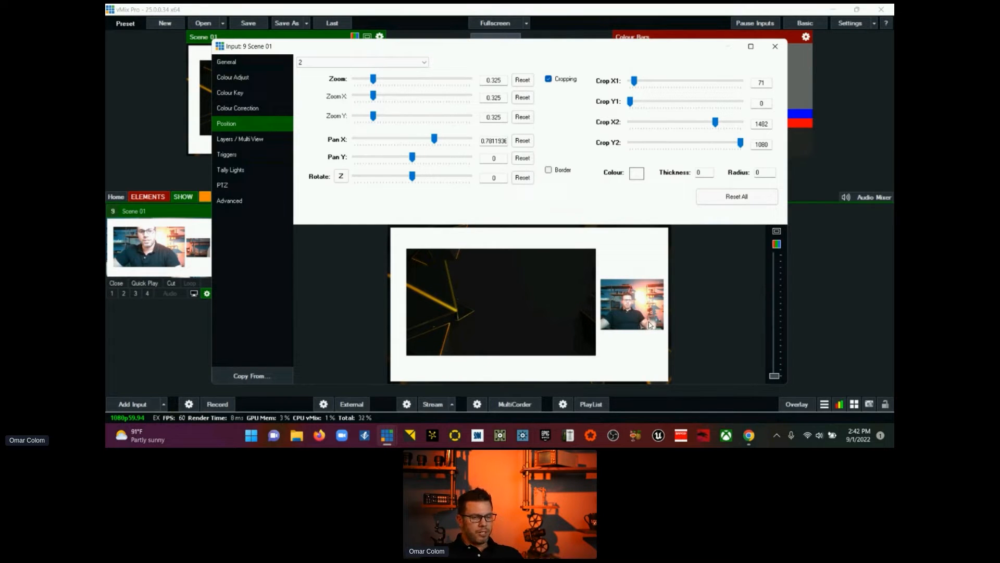
drag(611, 323, 618, 323)
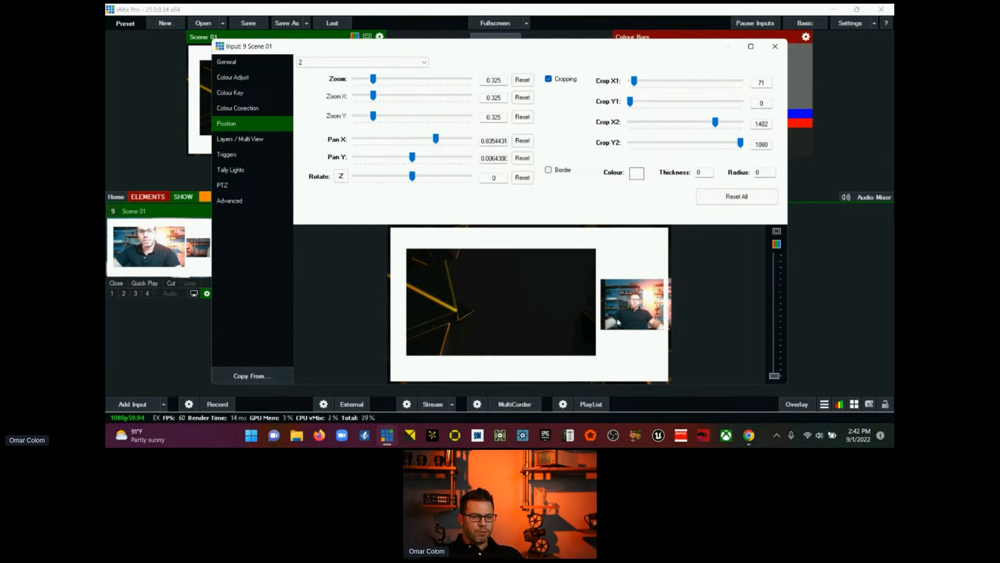
drag(634, 81, 630, 85)
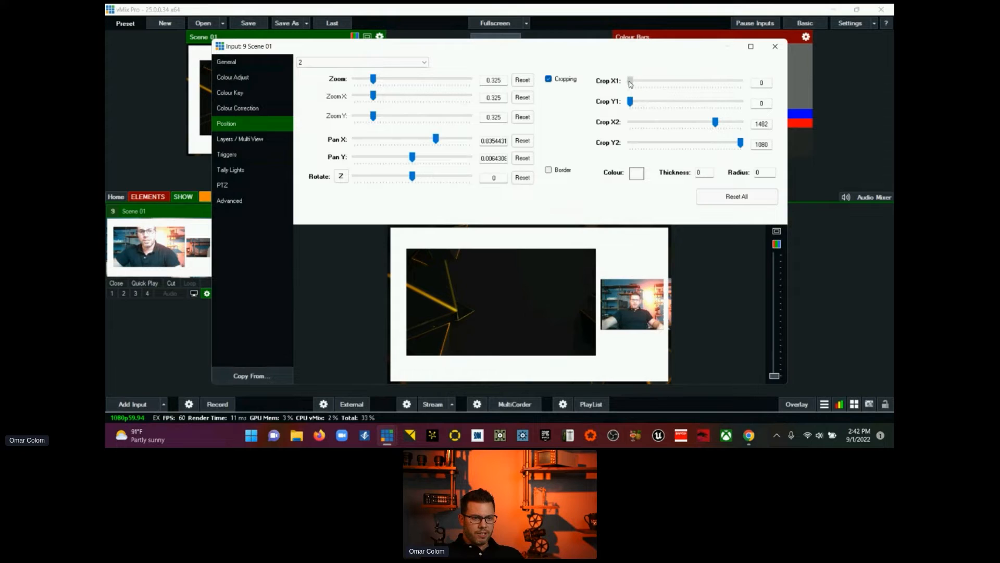
drag(628, 316, 626, 313)
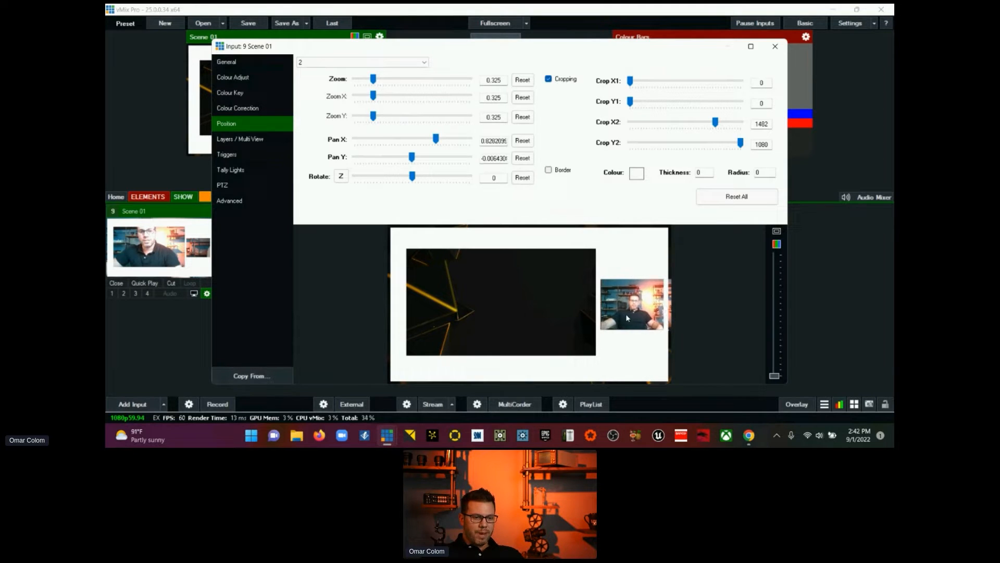
drag(715, 122, 712, 130)
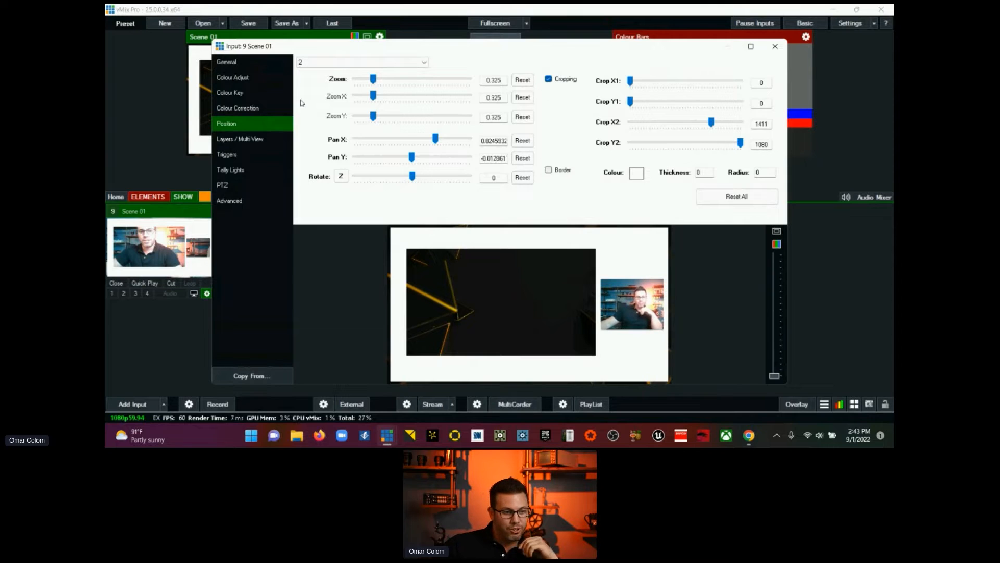
click(256, 141)
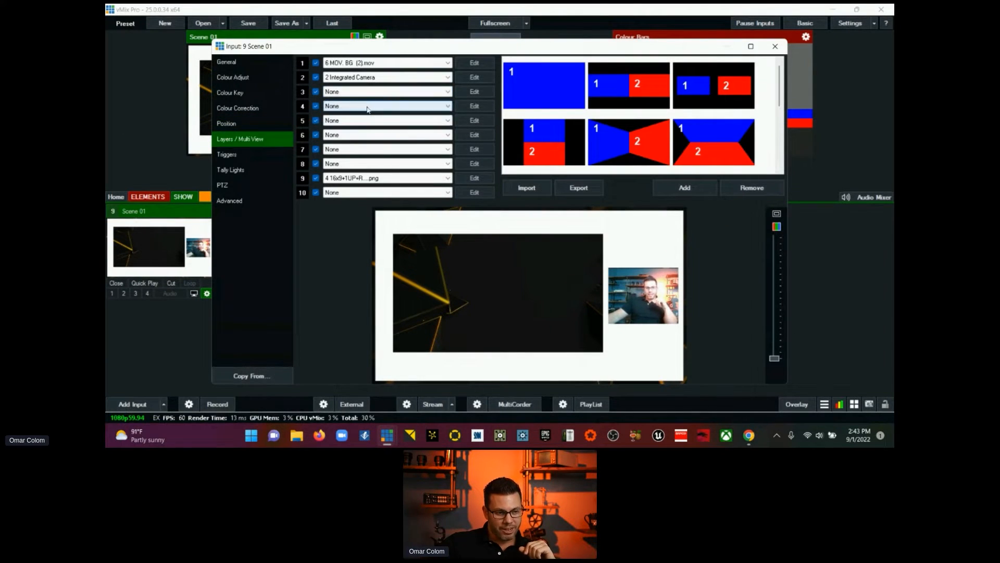
Step: Assign the Evolve 2021 NEW (1).pptx presentation to layer 4, scale it to zoom 0.55775 and move it to Pan X about -0.2
click(395, 107)
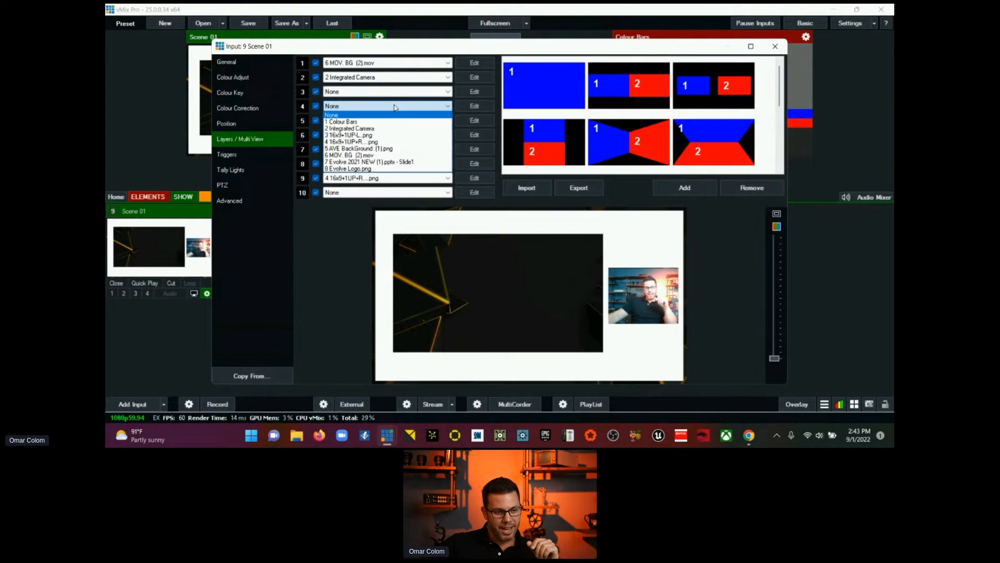
click(390, 162)
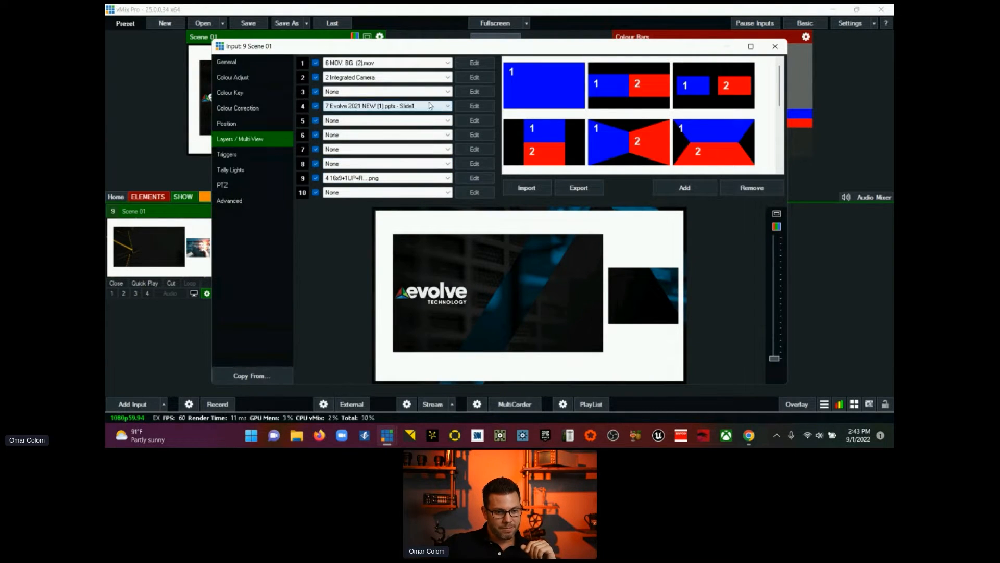
click(460, 107)
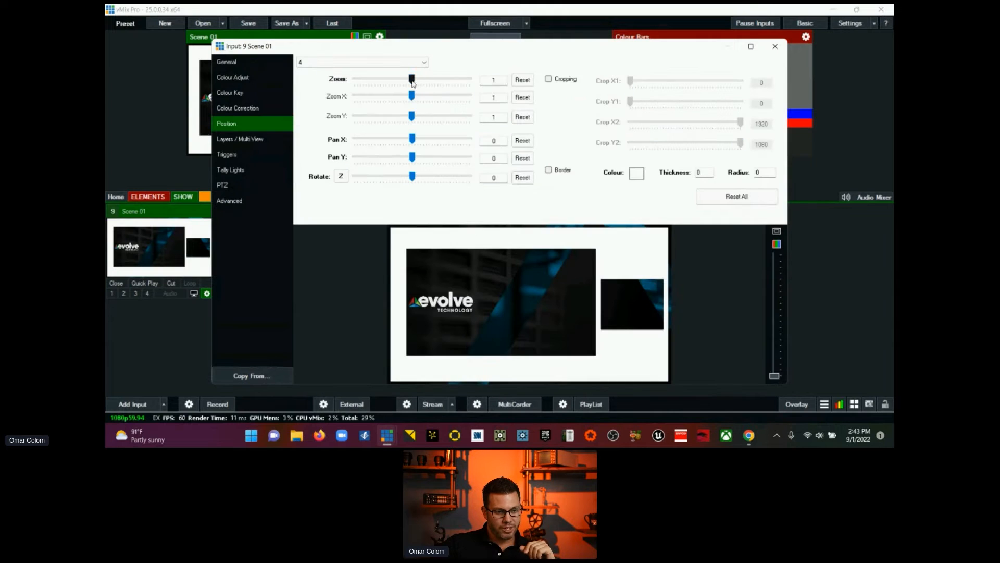
drag(401, 87, 387, 95)
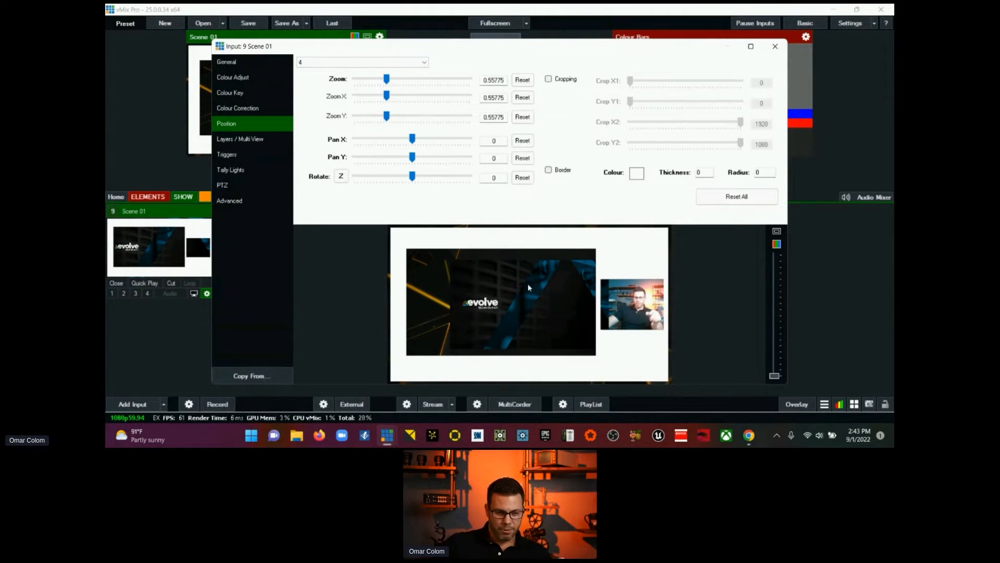
drag(527, 284, 499, 287)
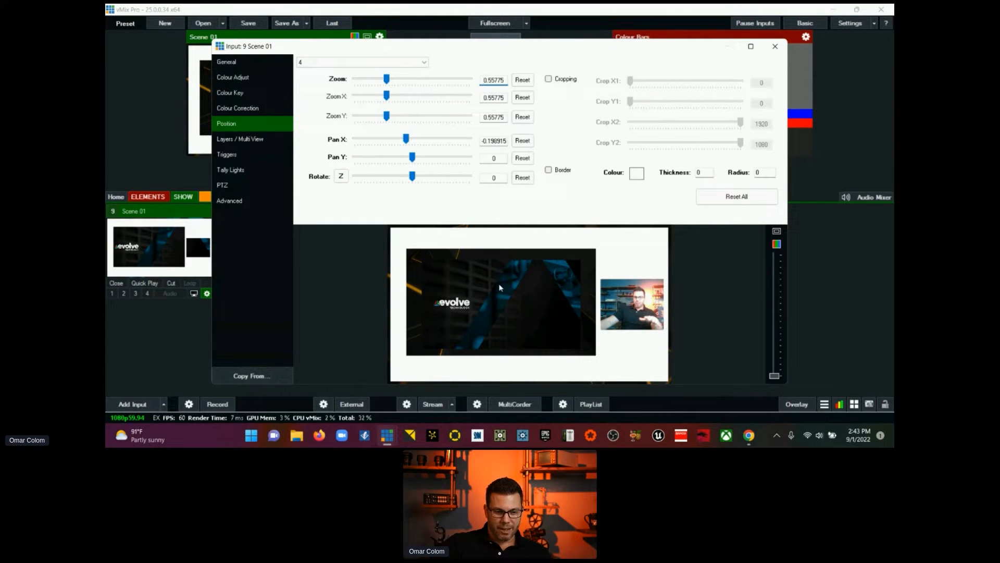
Step: Enable a border around the presentation on layer 4 with thickness 5 and radius 5
click(548, 170)
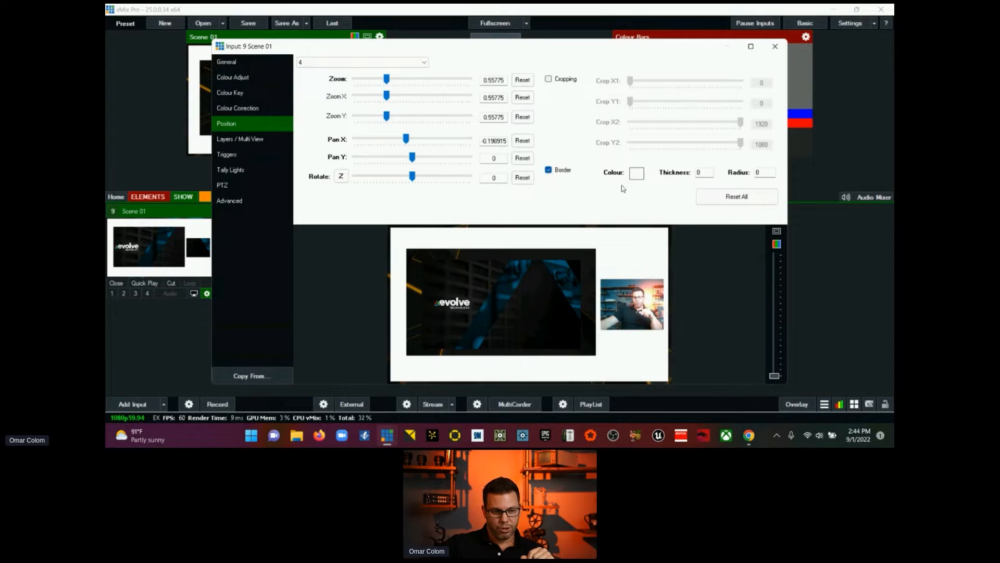
double_click(700, 174)
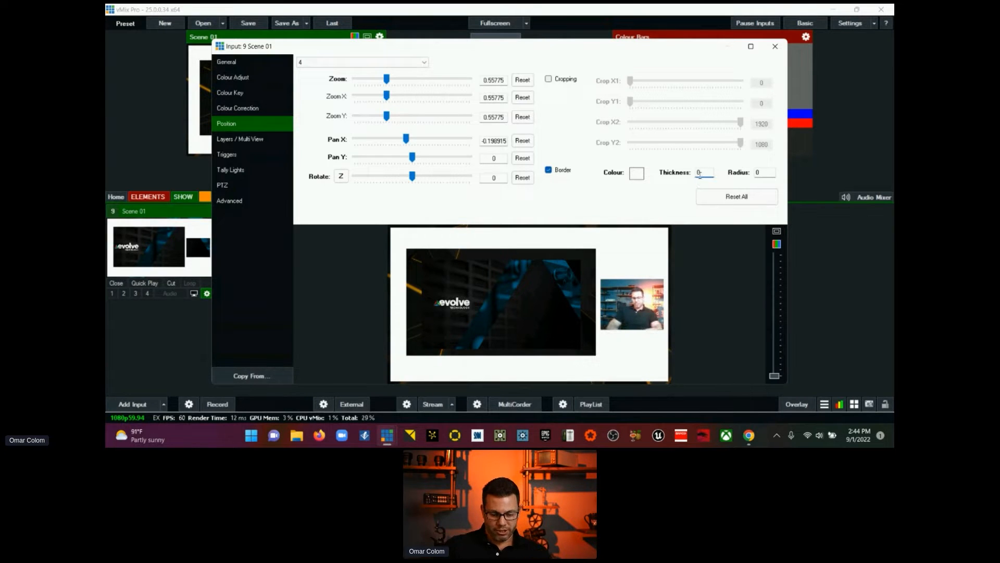
text(5)
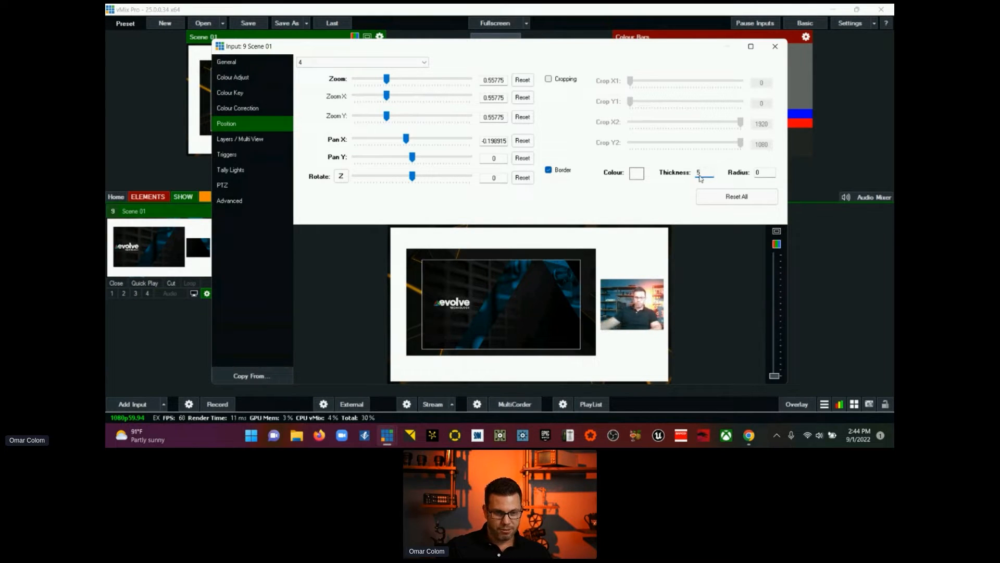
click(759, 173)
double_click(759, 172)
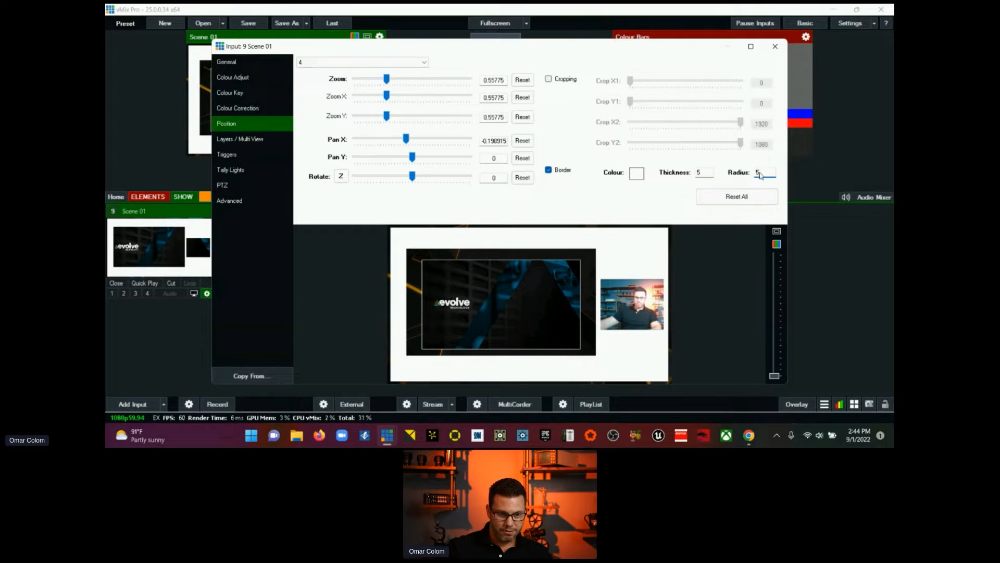
text(5)
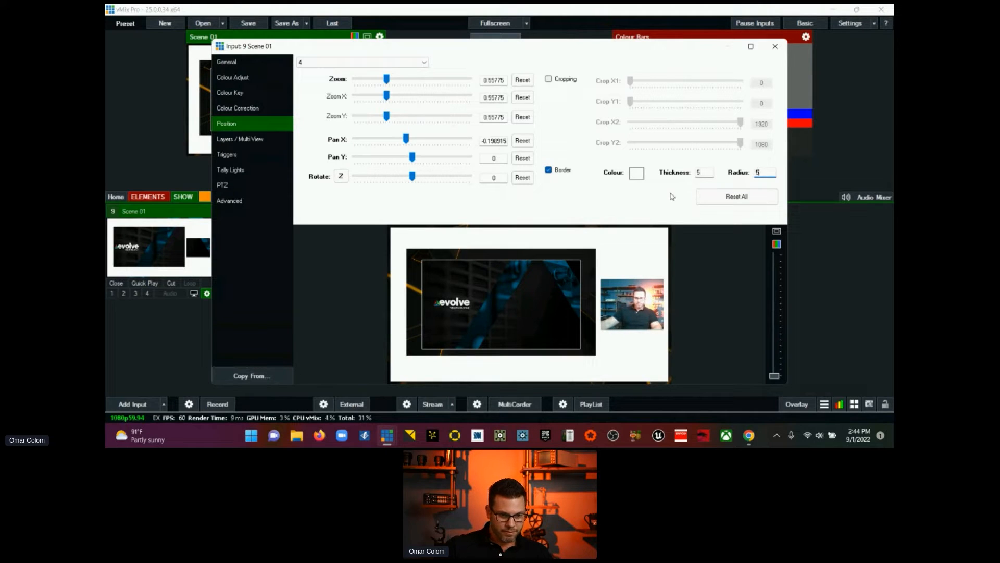
Step: Maximize the Scene 01 settings window and set layer 4's border colour to red
click(750, 47)
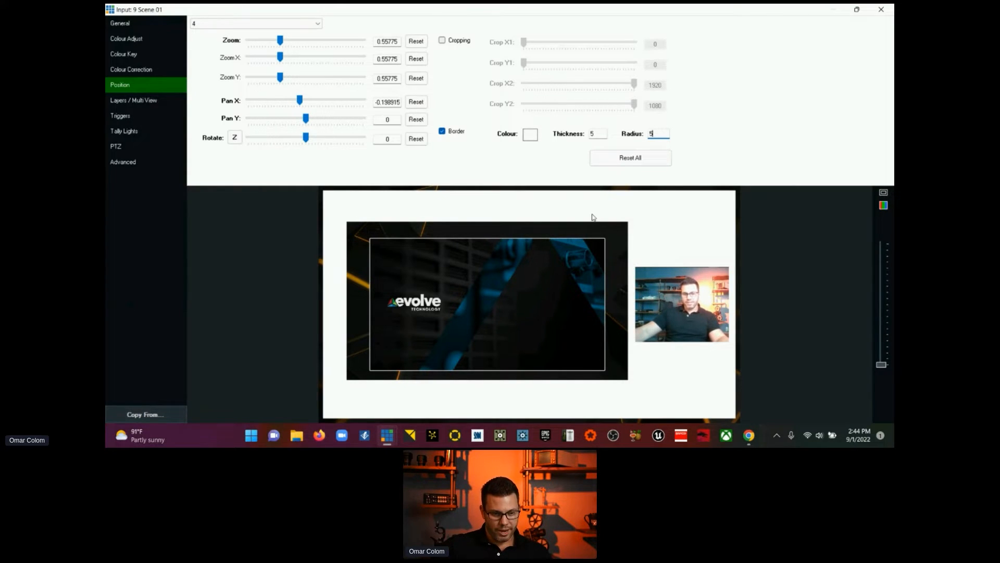
click(530, 135)
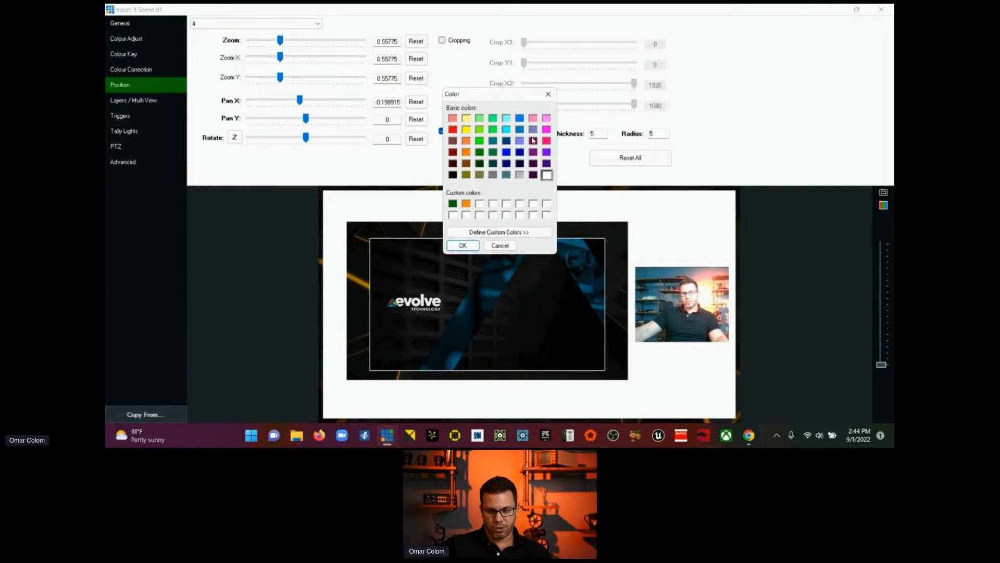
click(454, 130)
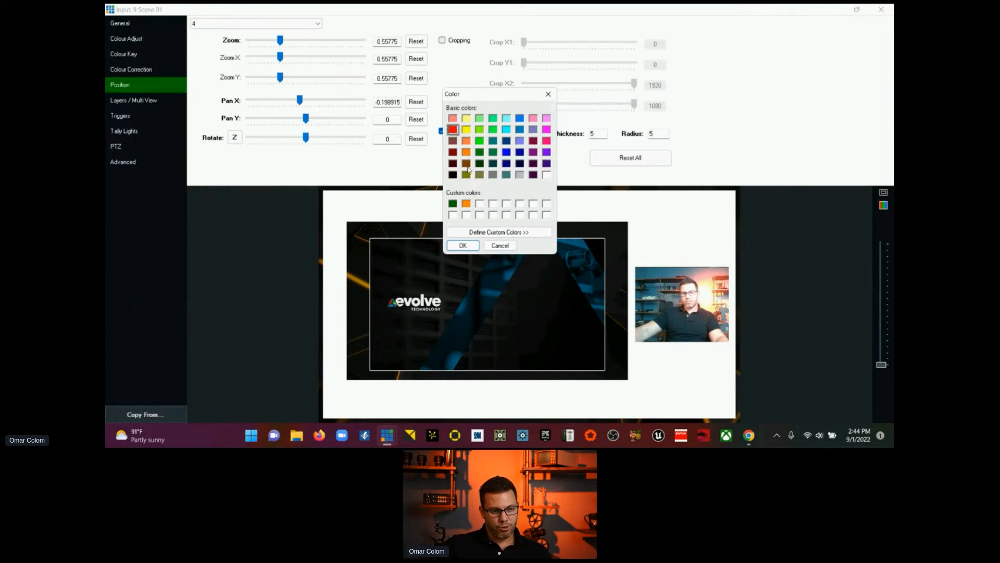
click(457, 244)
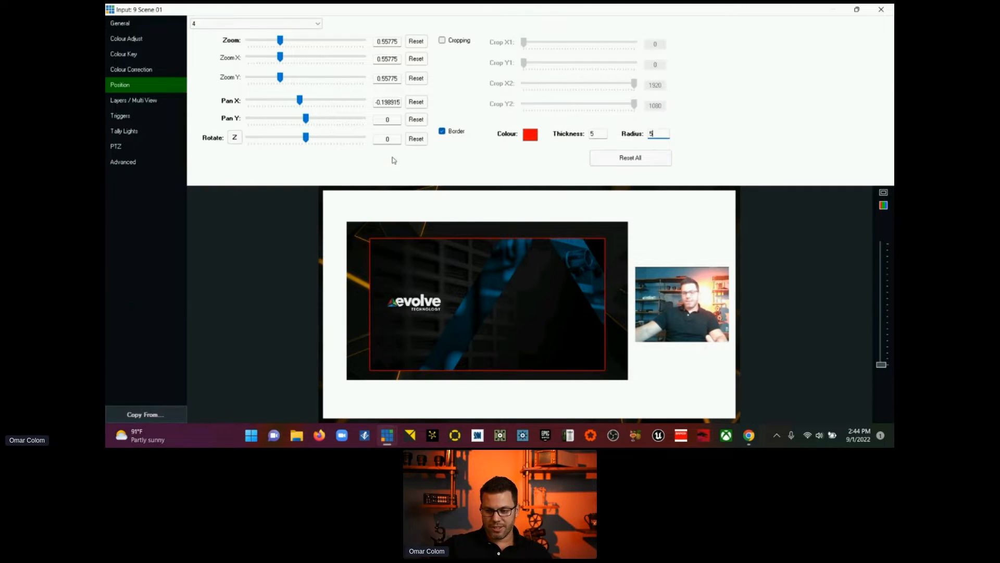
Step: Fit layer 4 to the template's large window with zoom 0.67425, Pan X -0.193 and Pan Y about 0.026, and close the Scene 01 settings
drag(279, 43, 284, 41)
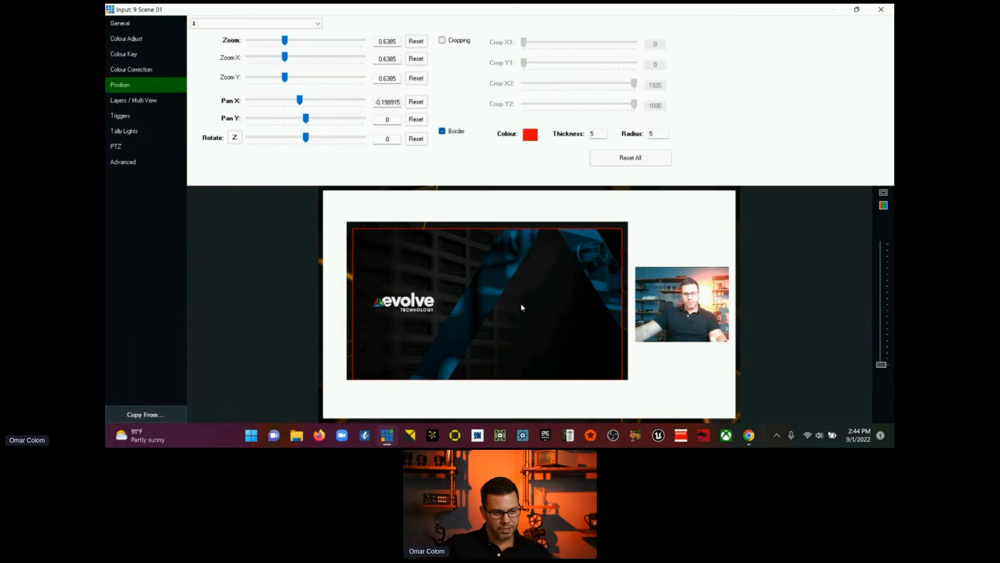
drag(521, 308, 522, 301)
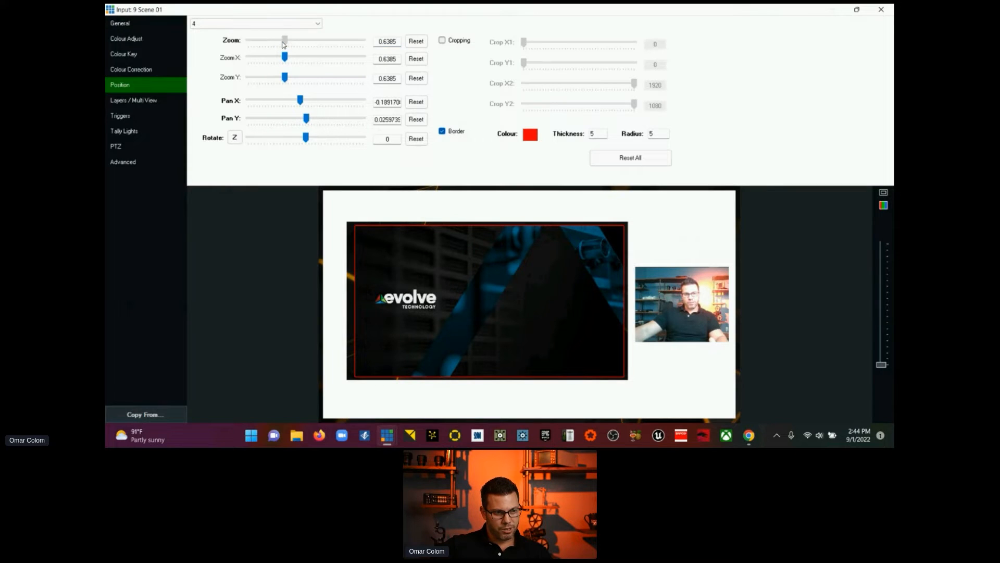
drag(284, 45, 286, 43)
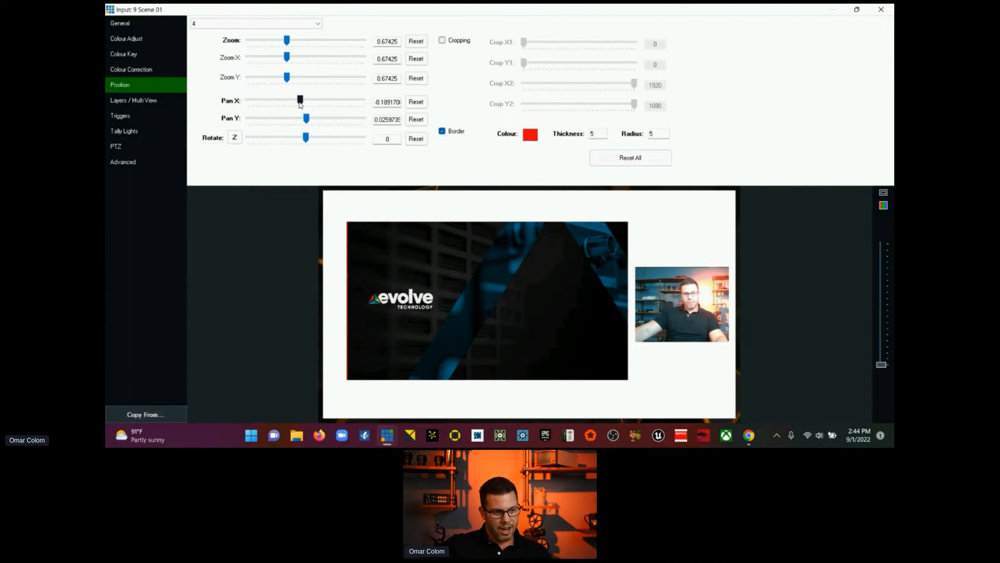
drag(299, 102, 299, 103)
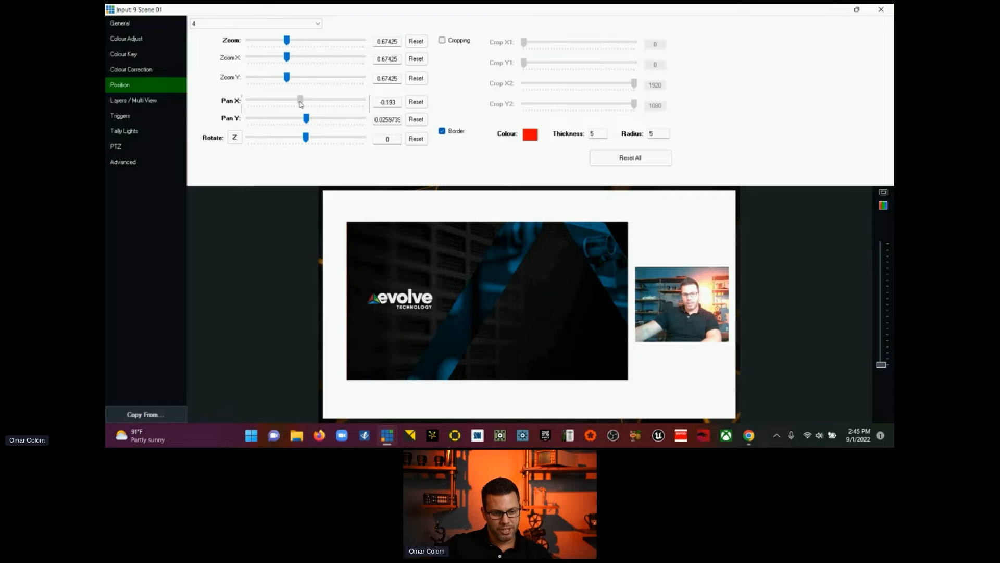
drag(300, 104, 301, 104)
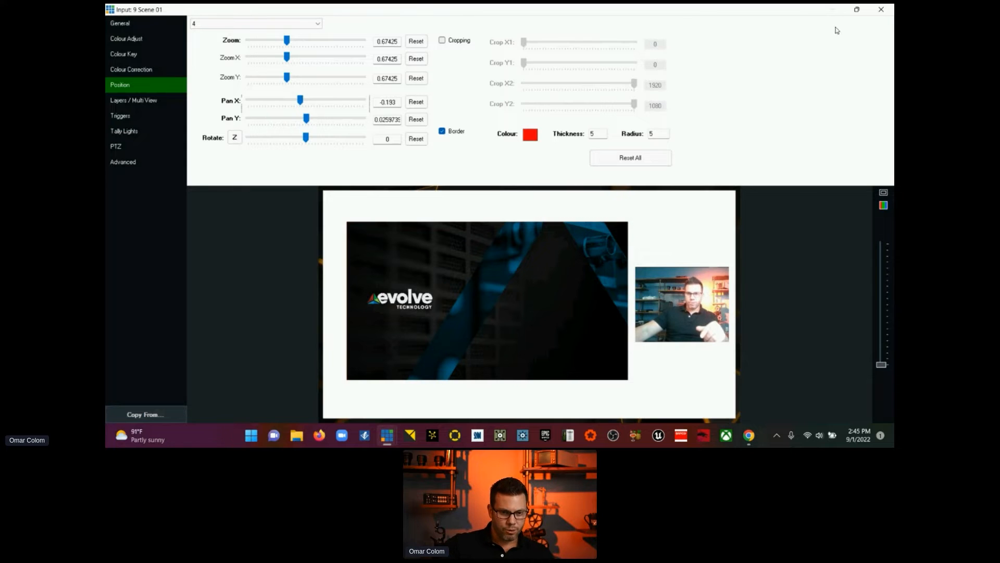
click(857, 9)
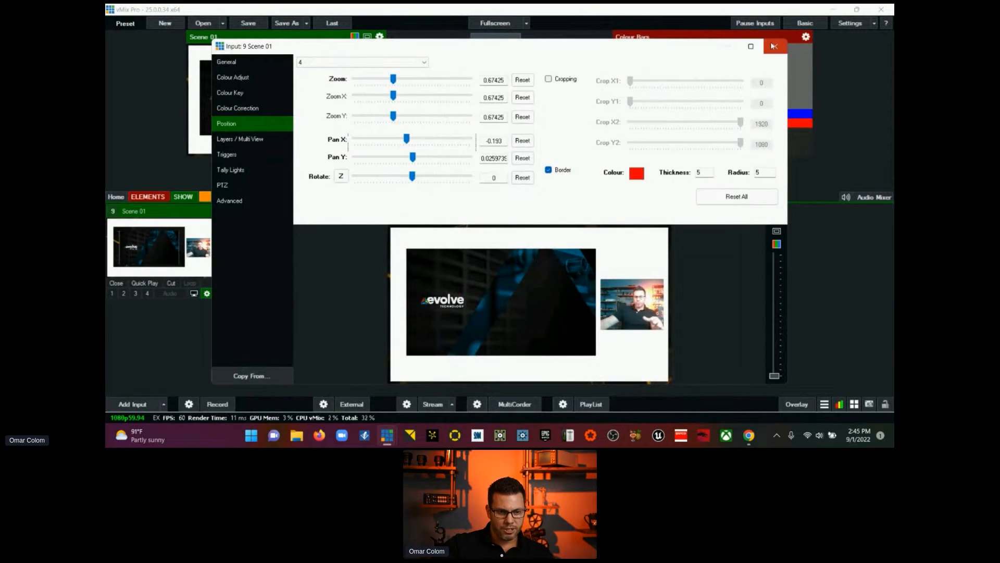
click(775, 46)
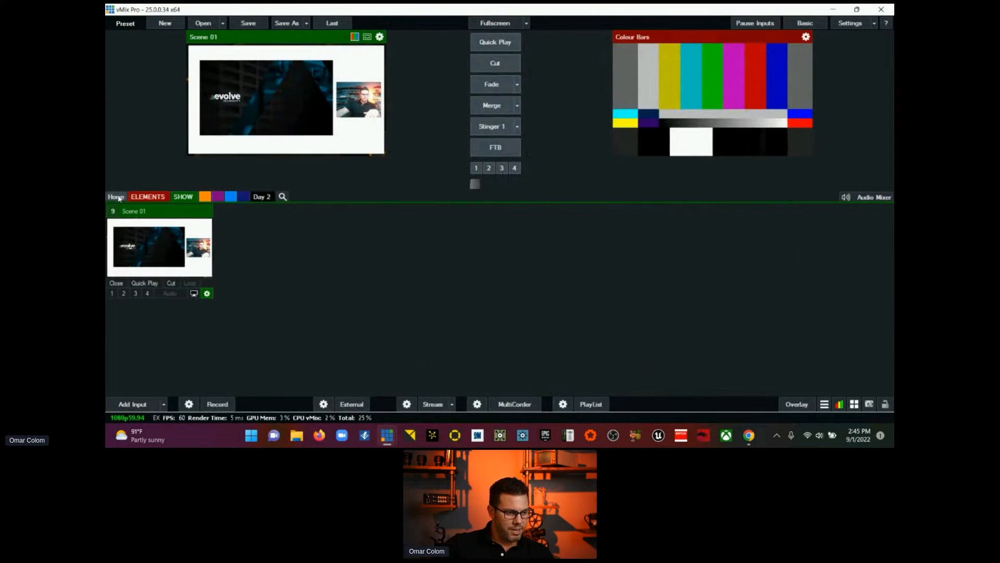
Step: Assign the Integrated Camera input to the green SHOW category and display the inputs of that category
click(153, 197)
click(264, 214)
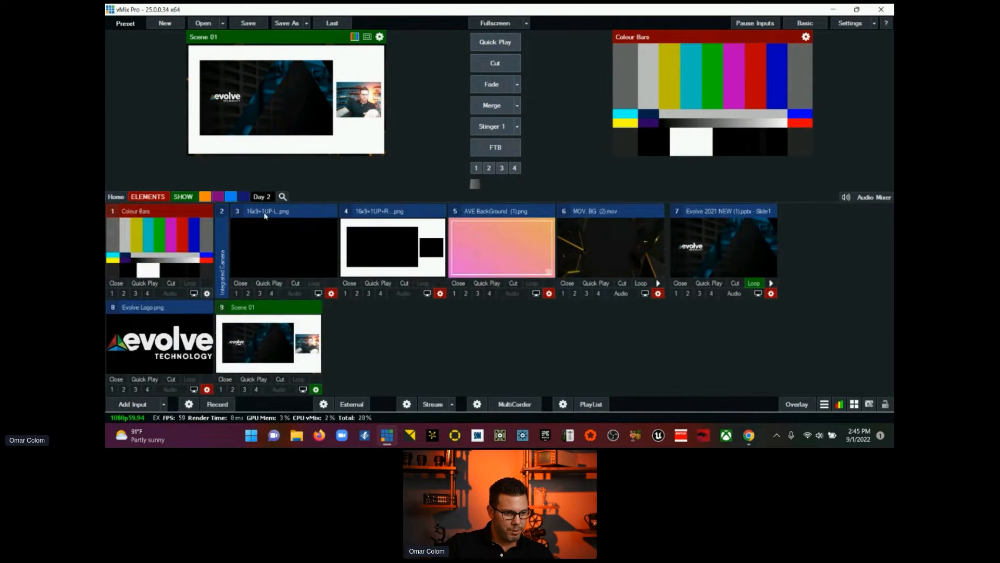
click(223, 226)
click(316, 293)
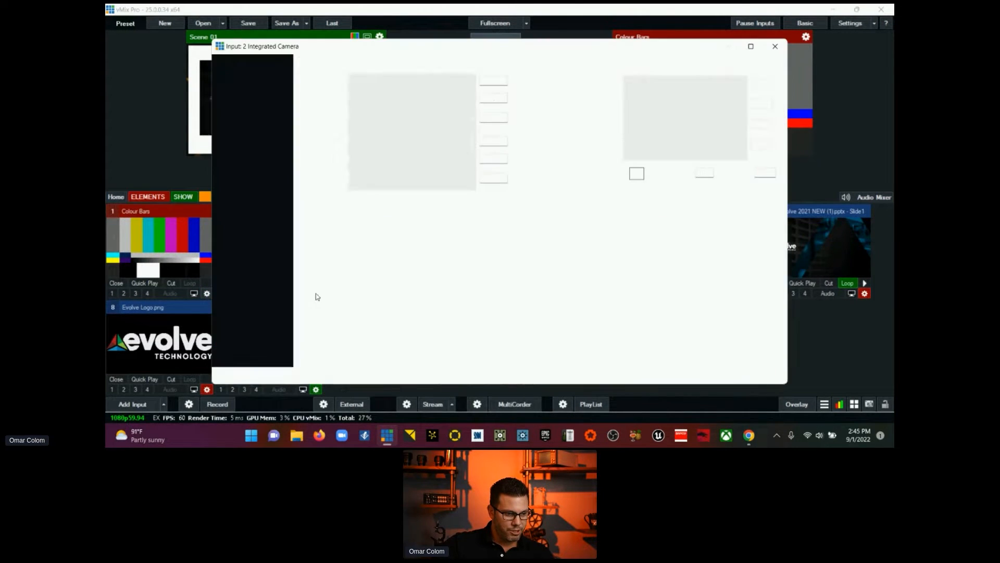
click(262, 67)
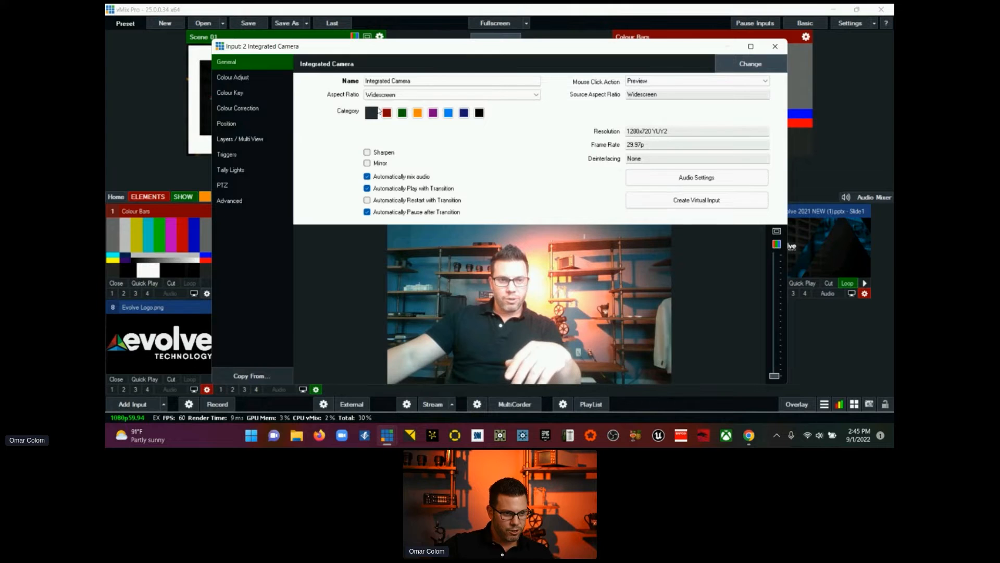
click(775, 46)
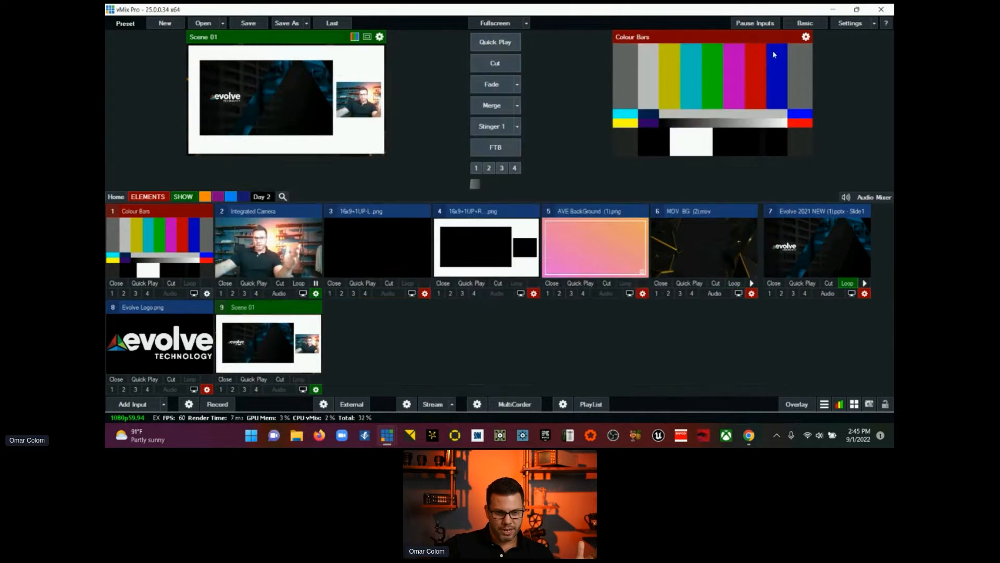
click(183, 196)
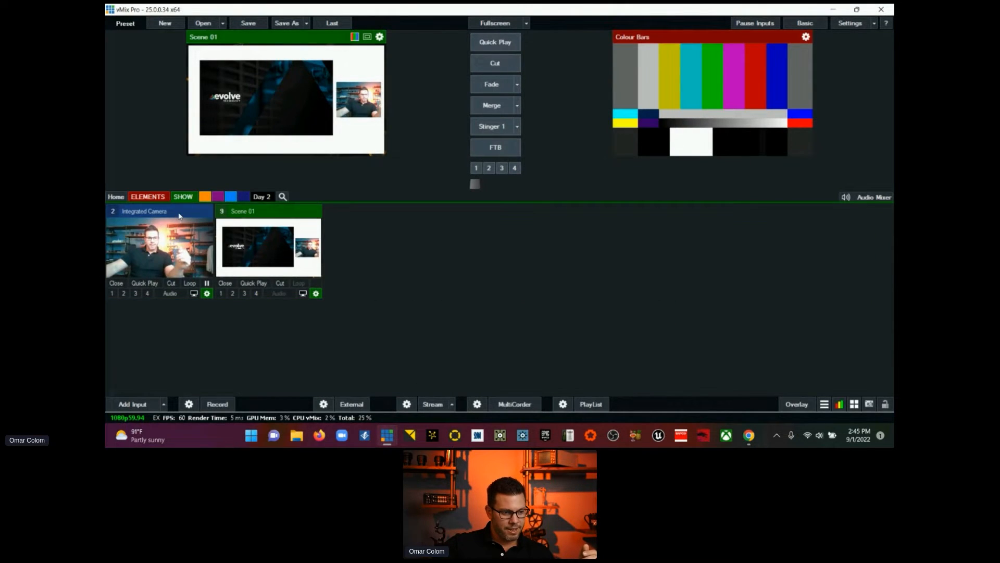
Step: Cut the Integrated Camera to the program output, followed by a cut to Scene 01
click(179, 216)
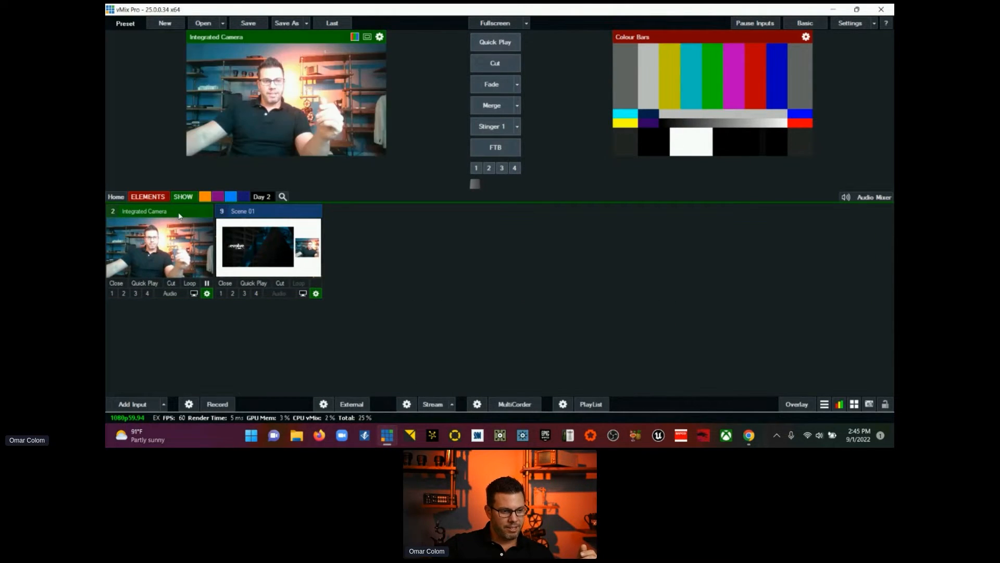
click(495, 64)
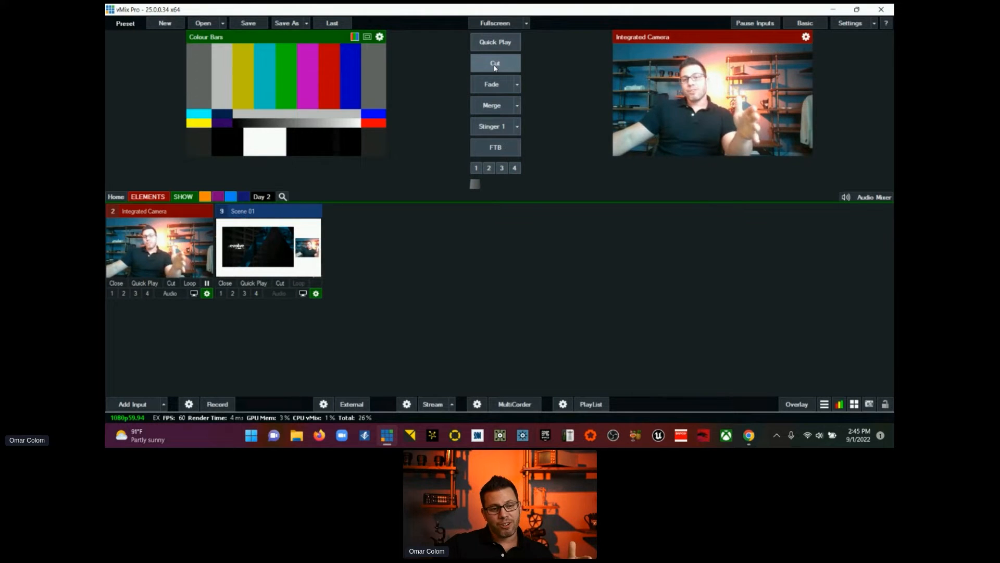
click(316, 211)
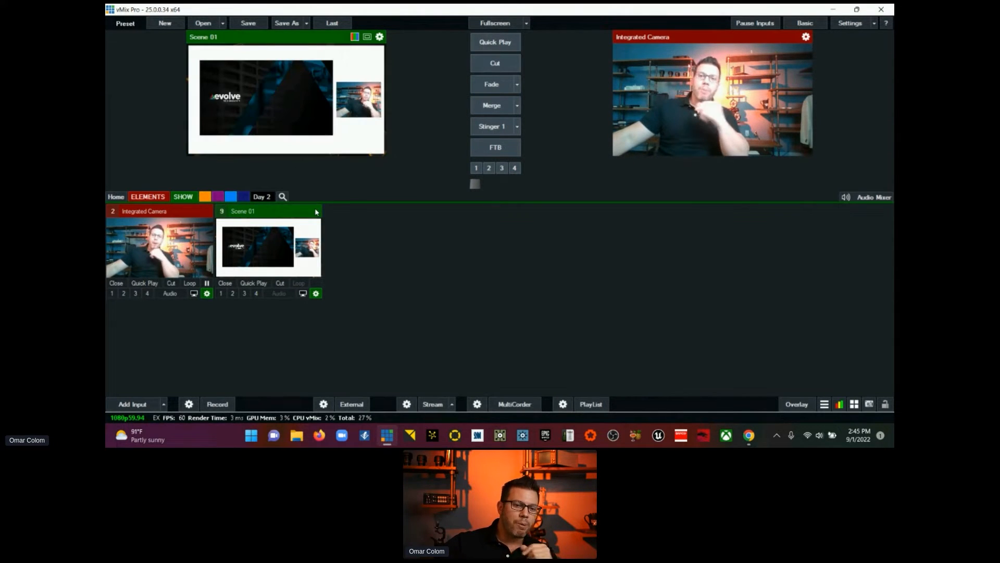
click(487, 65)
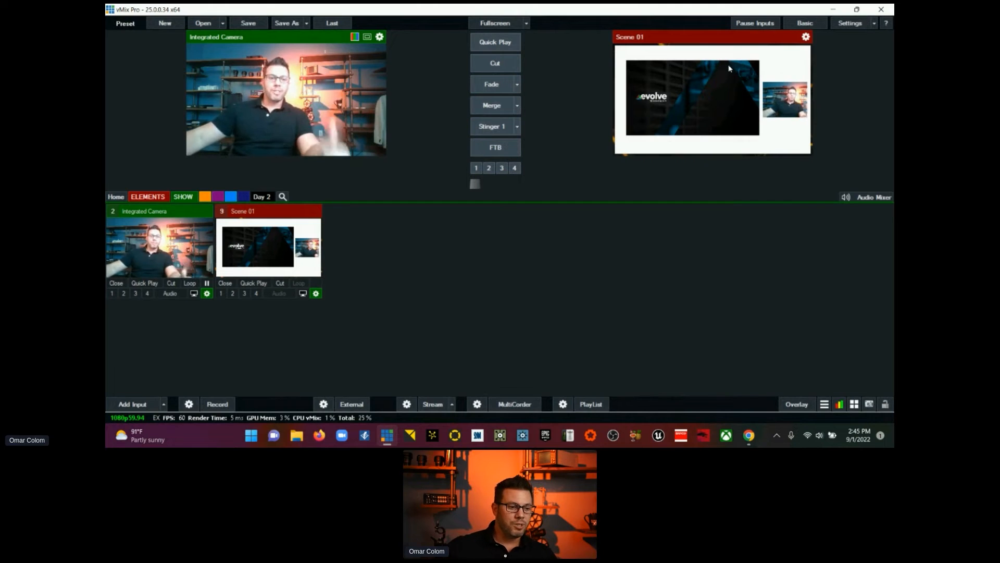
Step: Switch the Evolve presentation among the ELEMENTS inputs to the yellow IMMERSE slide, and return to the SHOW inputs
click(147, 196)
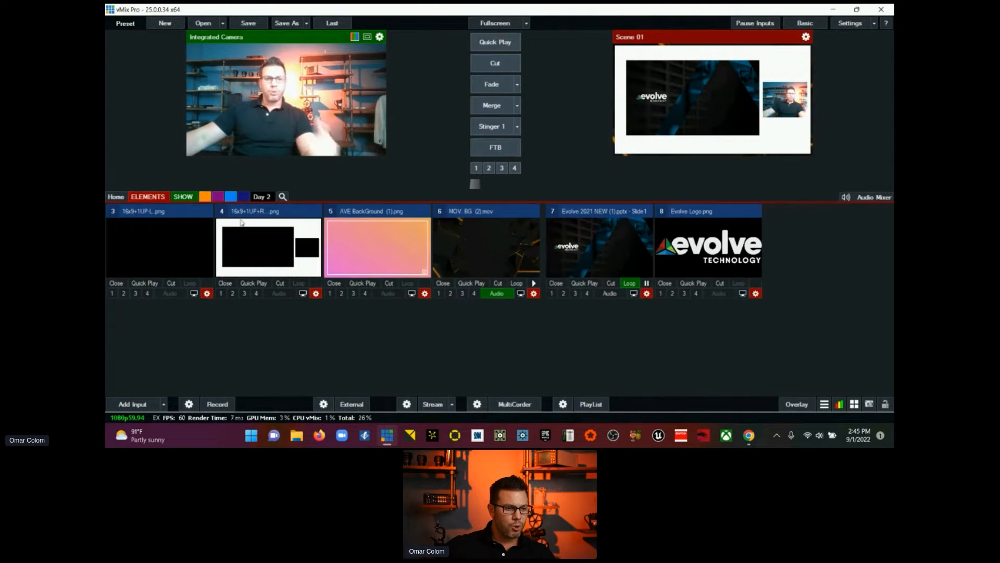
click(631, 260)
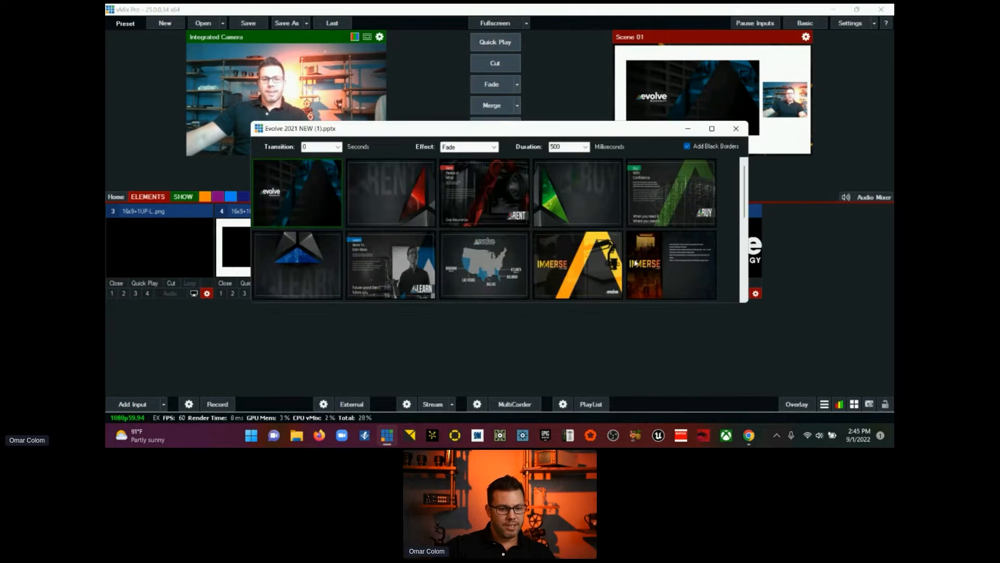
click(558, 261)
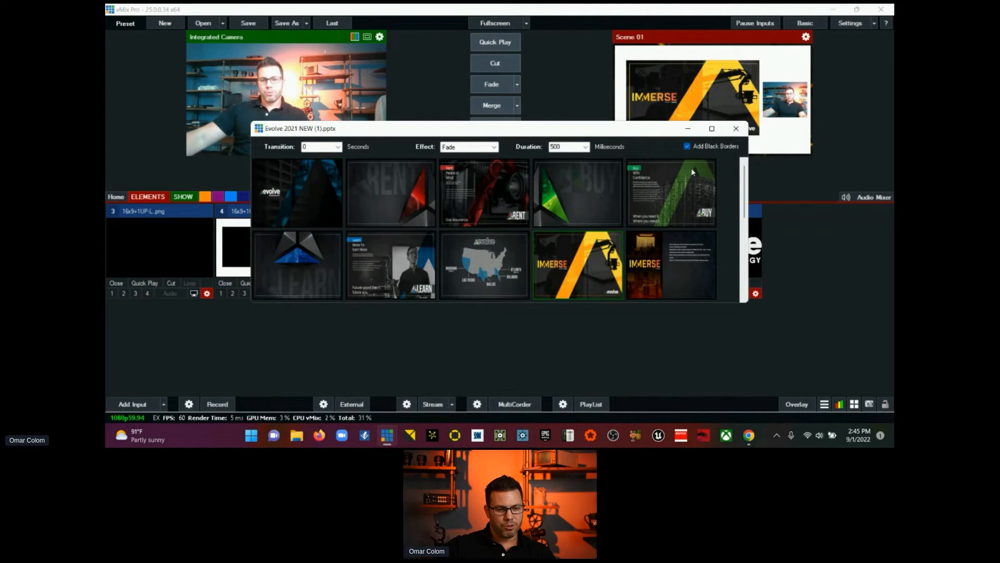
click(736, 129)
click(189, 197)
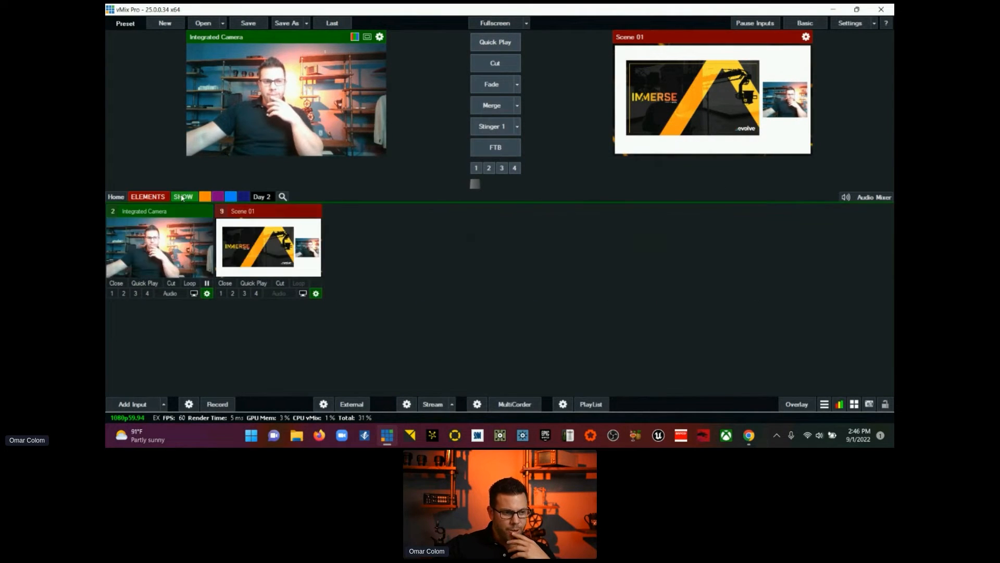
click(247, 245)
click(159, 245)
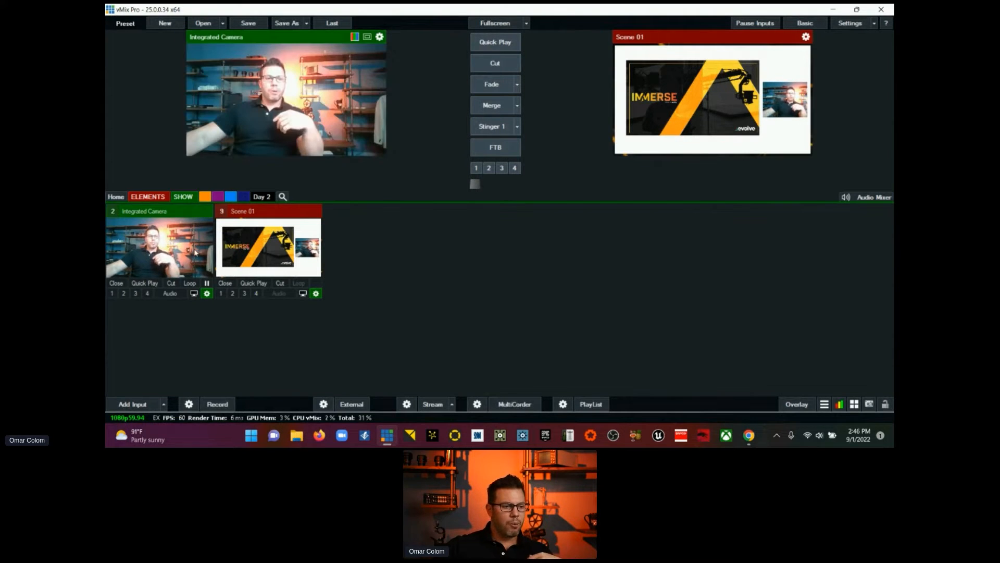
Step: Cut the program output to the Integrated Camera, fade to Scene 01, and merge to the camera and back to Scene 01
click(494, 72)
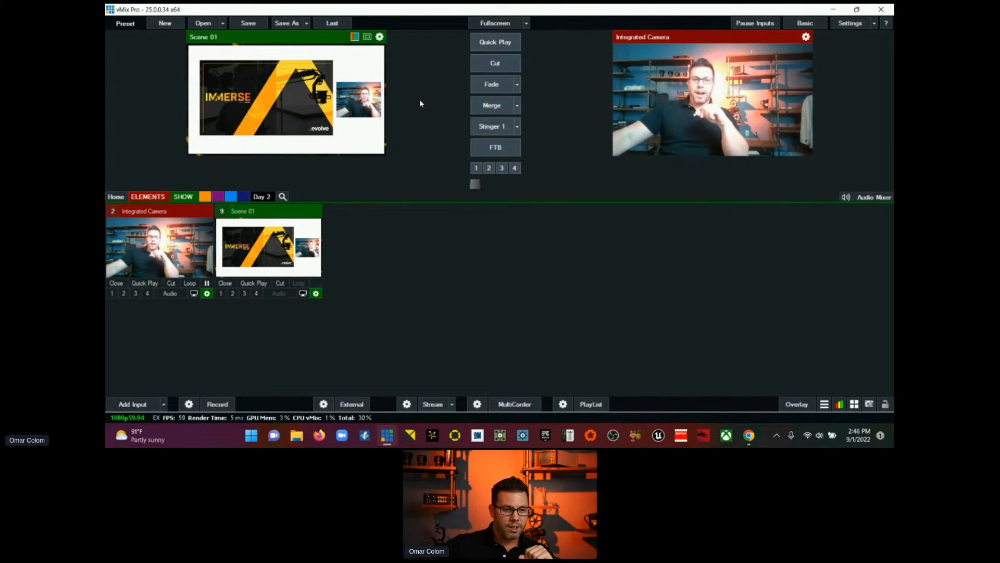
click(488, 89)
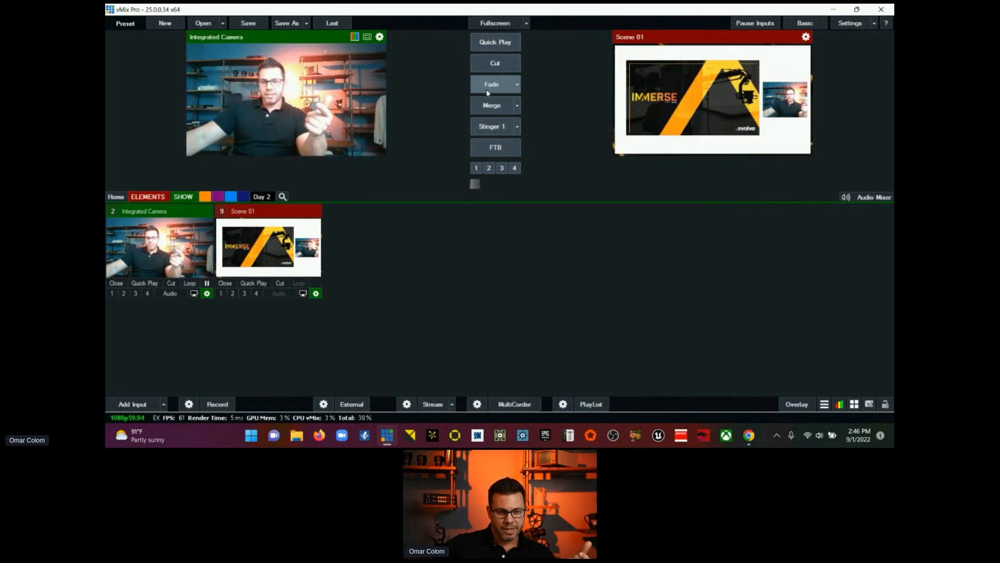
click(490, 107)
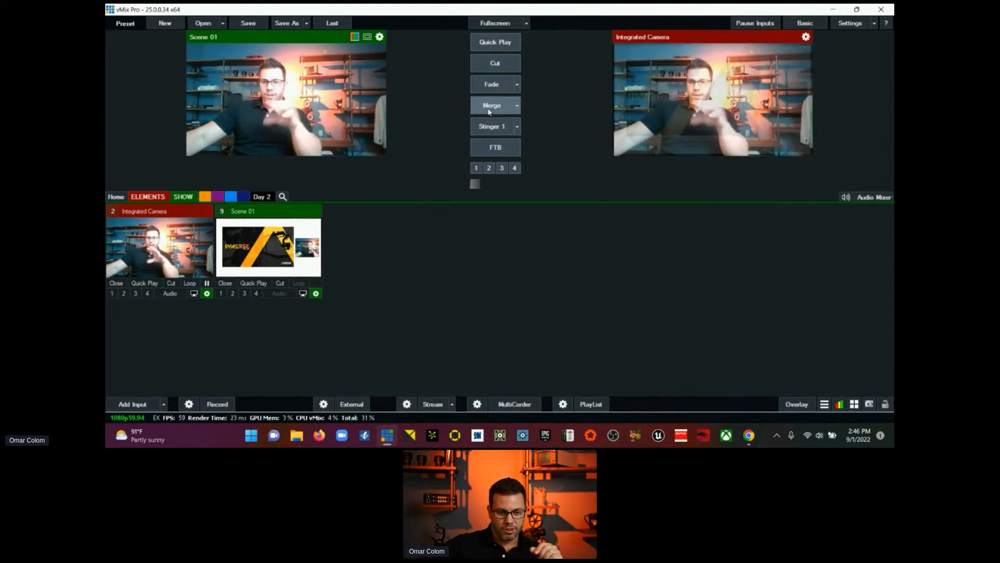
click(489, 110)
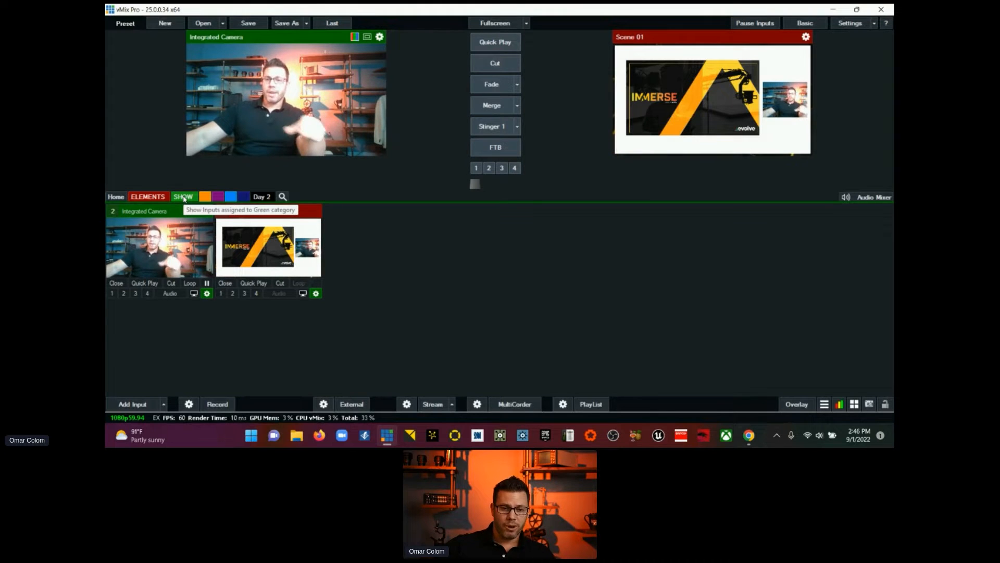
Step: Assign the Evolve 2021 NEW presentation input to the green SHOW category and display the inputs of that category
click(116, 196)
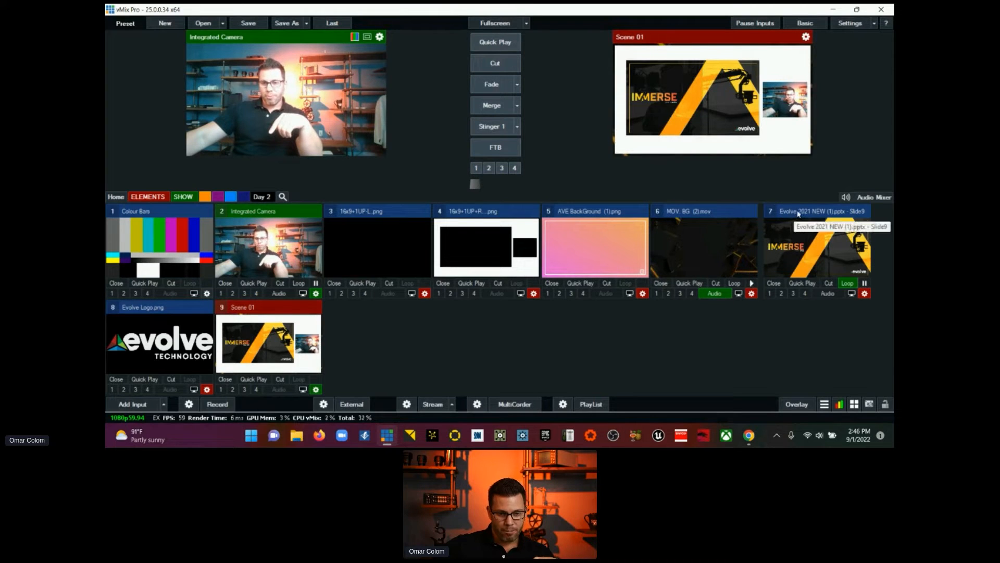
click(865, 293)
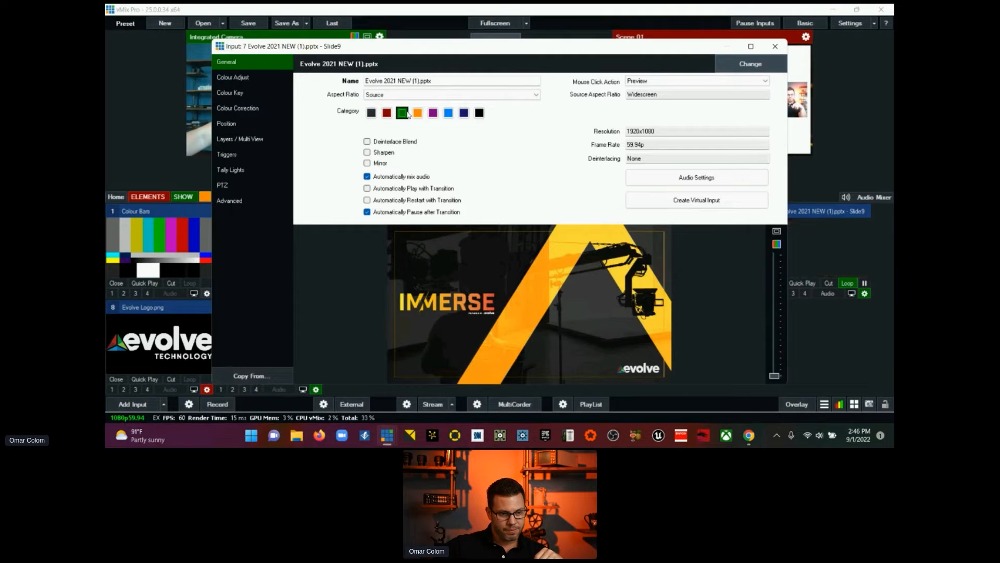
click(772, 48)
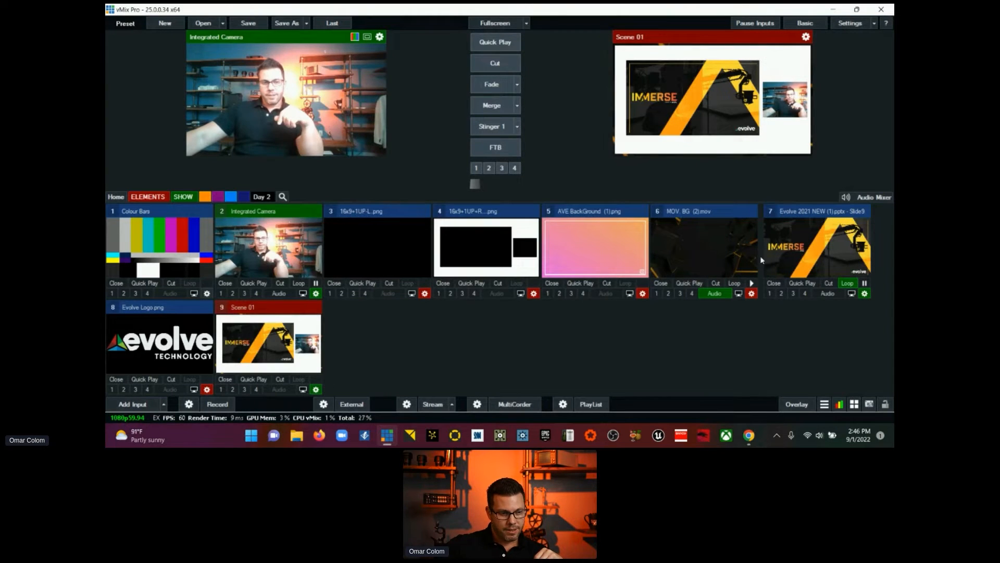
click(183, 197)
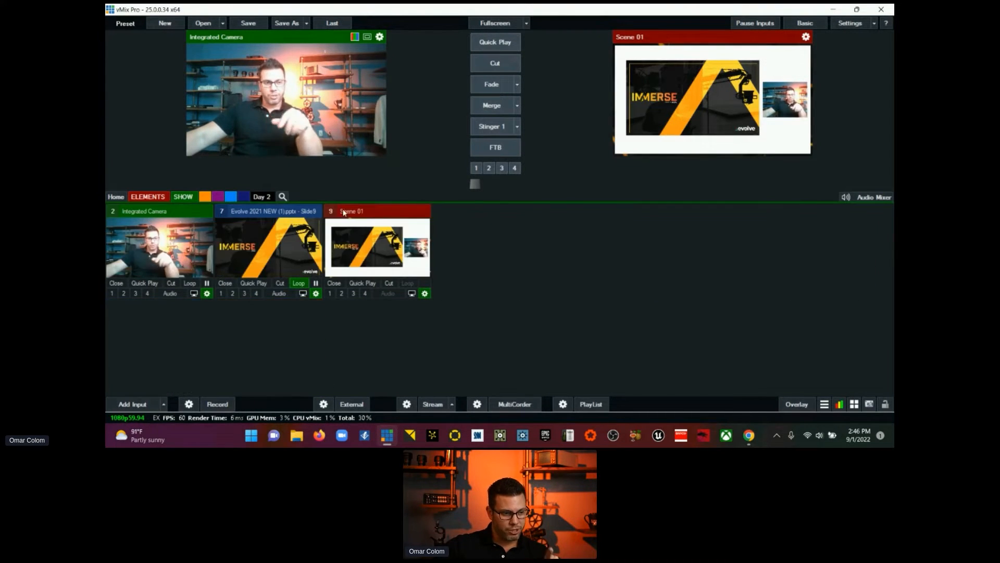
Step: Preview the Evolve presentation and switch it with Scene 01 using Merge, Fade and Cut, leaving the full-screen presentation live
click(249, 249)
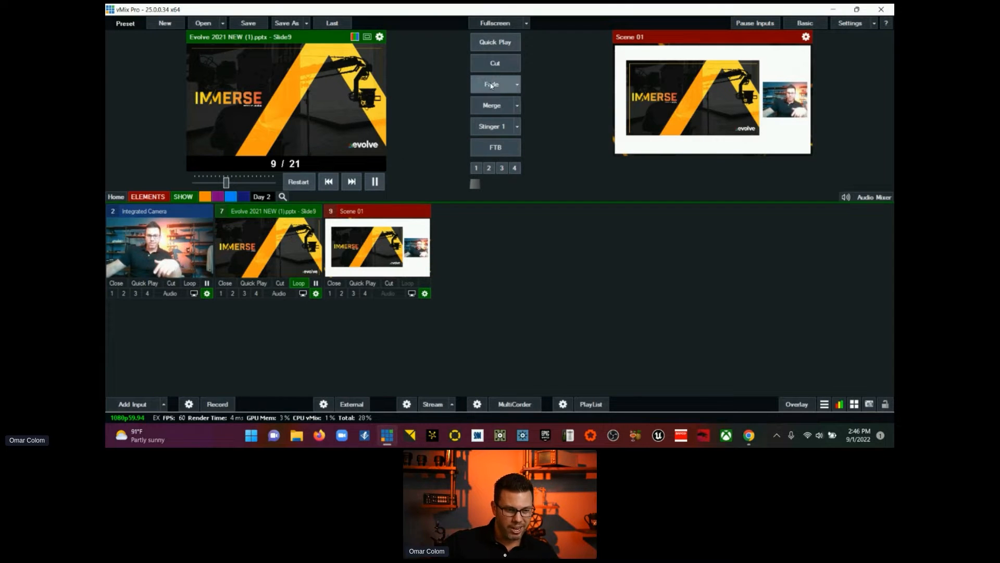
click(490, 106)
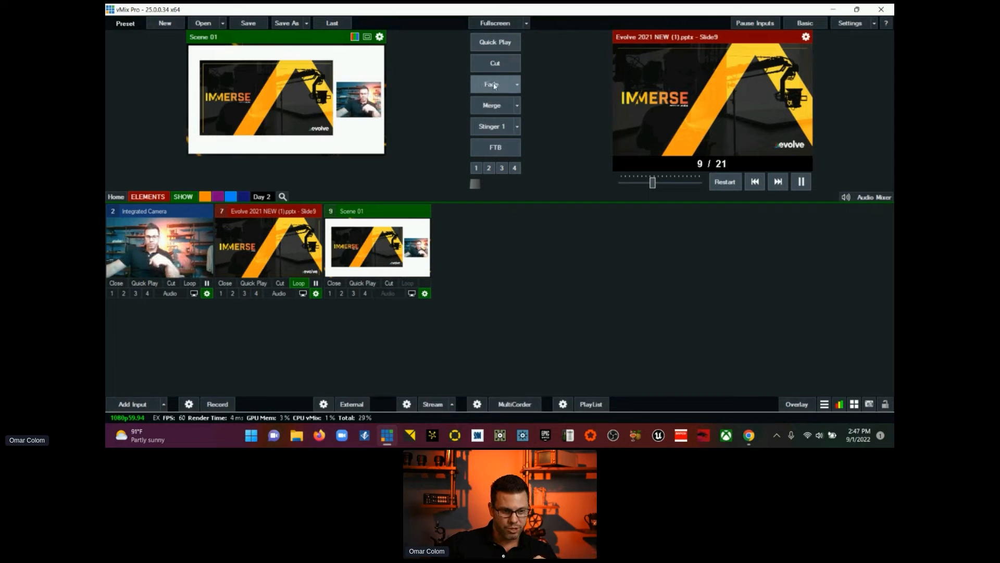
click(495, 86)
click(492, 63)
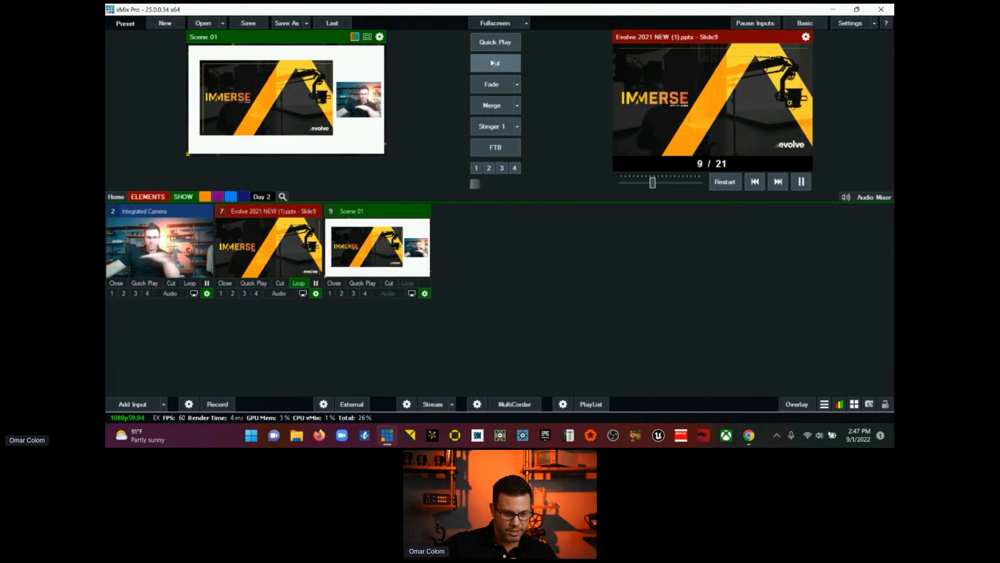
Step: Switch the live Evolve presentation to the evolve LED slide and fade Scene 01 to the program output
right_click(269, 243)
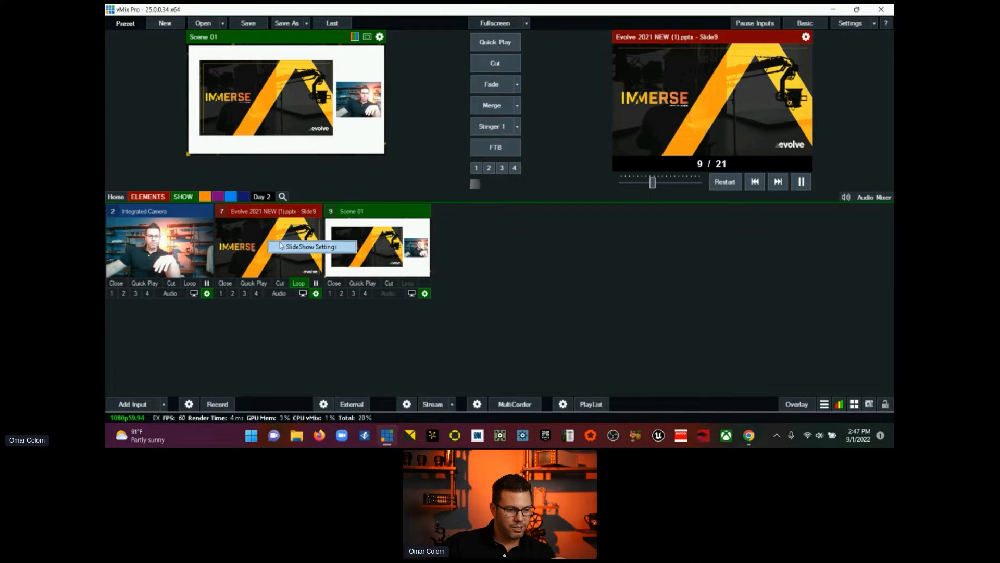
click(284, 247)
scroll(484, 246, down, 3)
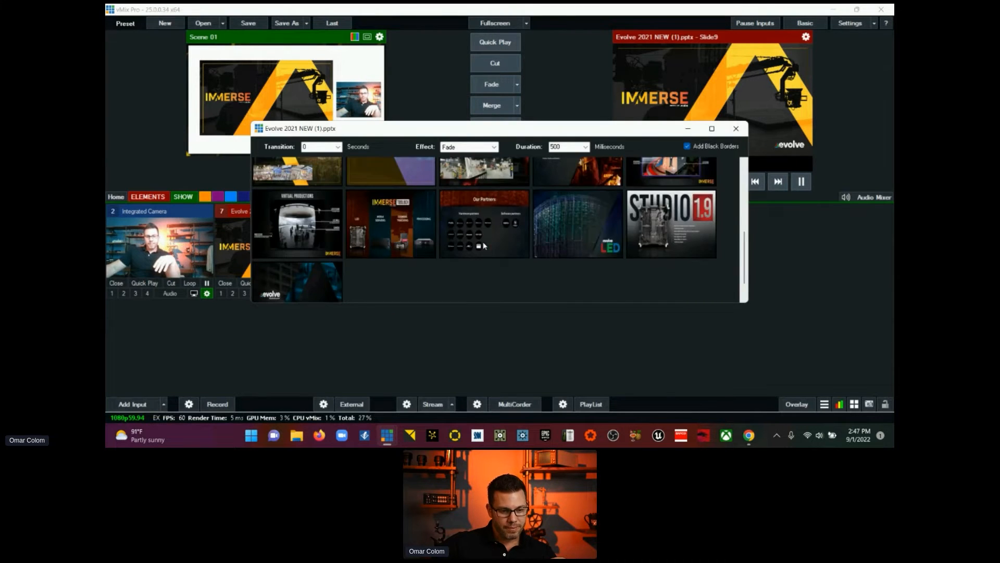
click(549, 234)
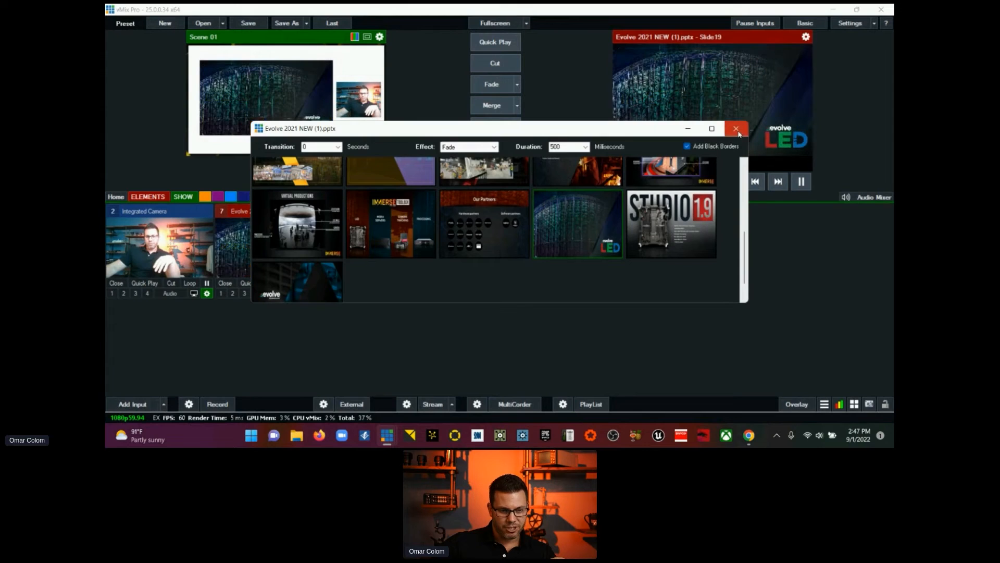
key(Escape)
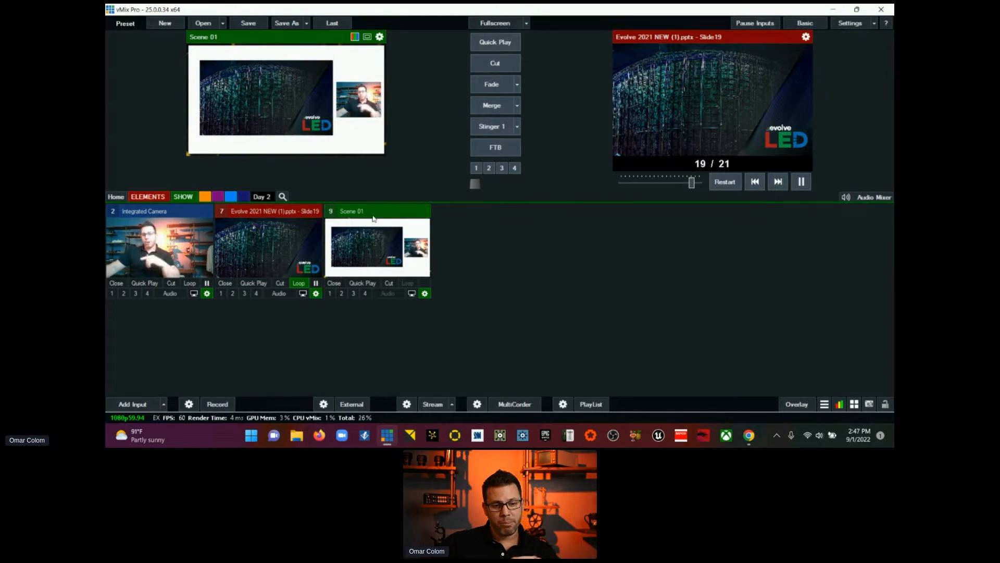
click(492, 86)
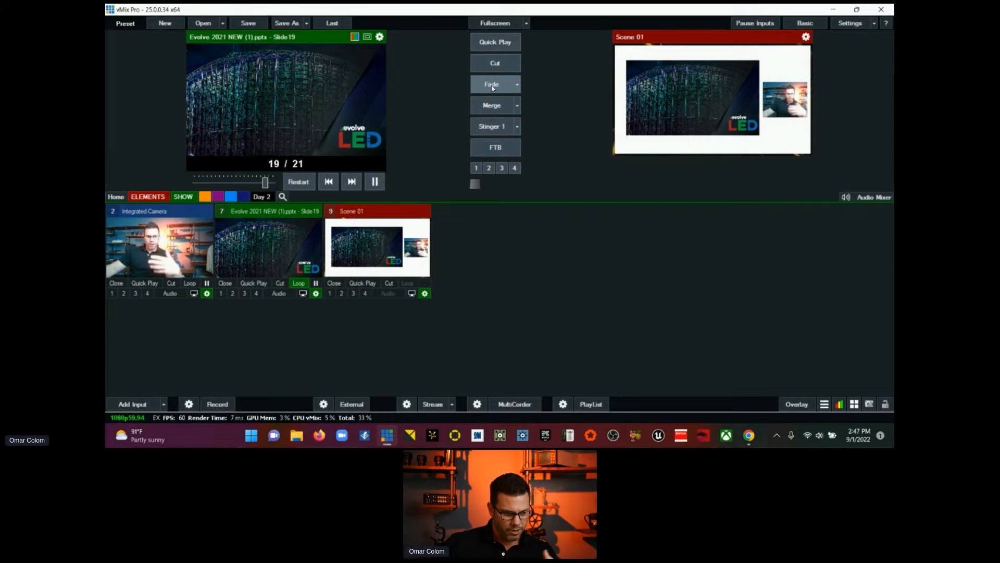
Step: Open Scene 01's layer settings and toggle the layer 9 template off and on to compare the scene with and without it
click(425, 294)
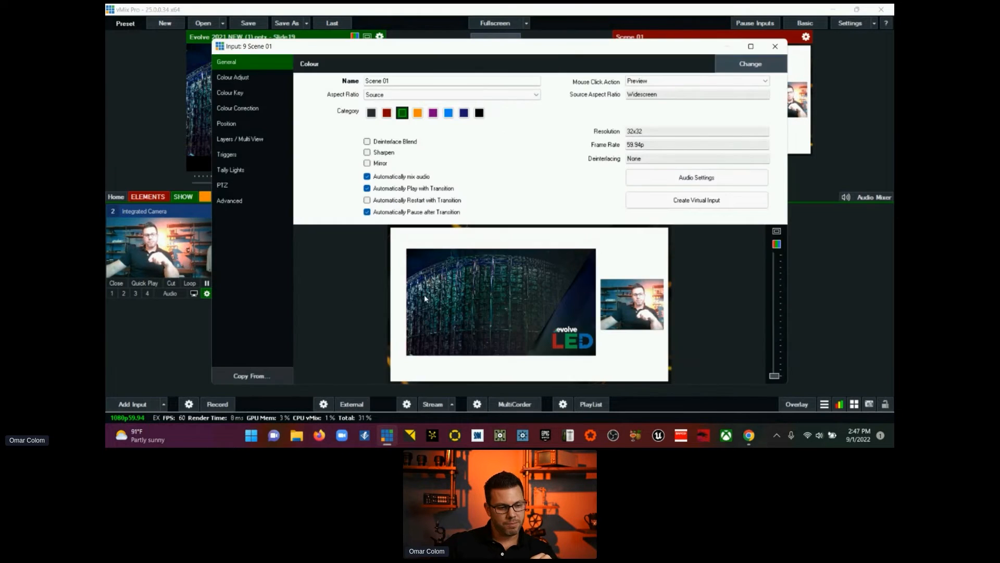
click(243, 141)
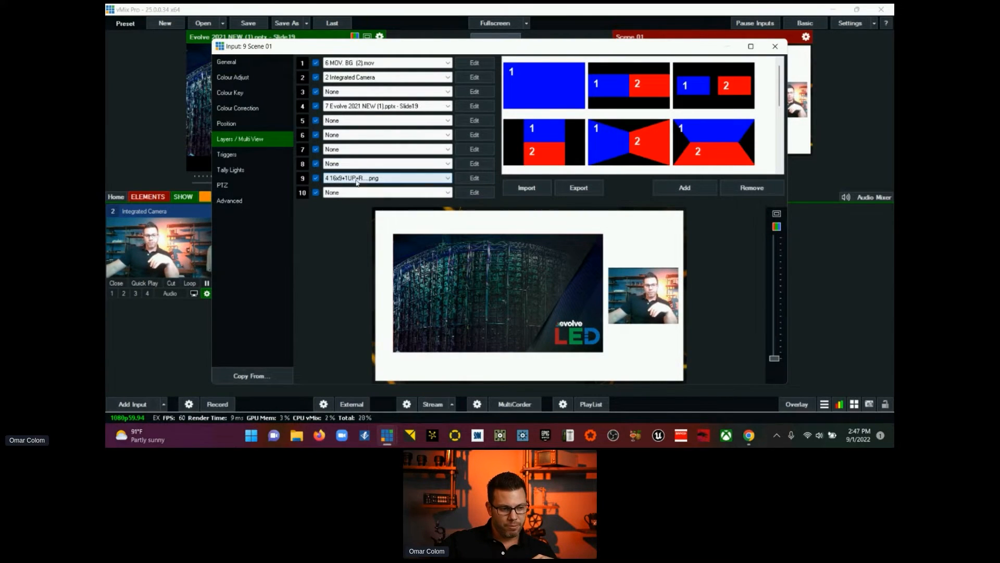
click(315, 179)
click(316, 179)
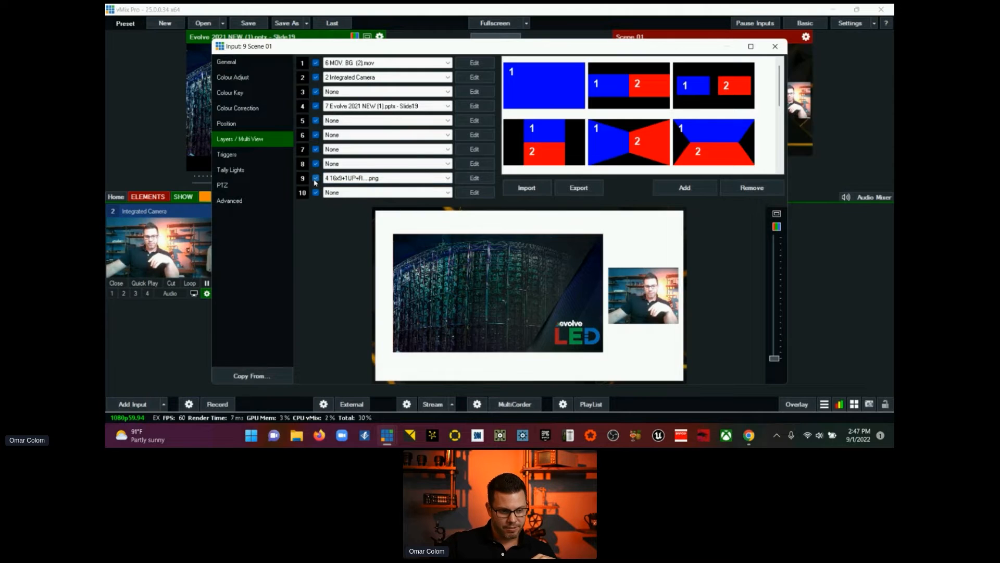
click(315, 179)
click(315, 178)
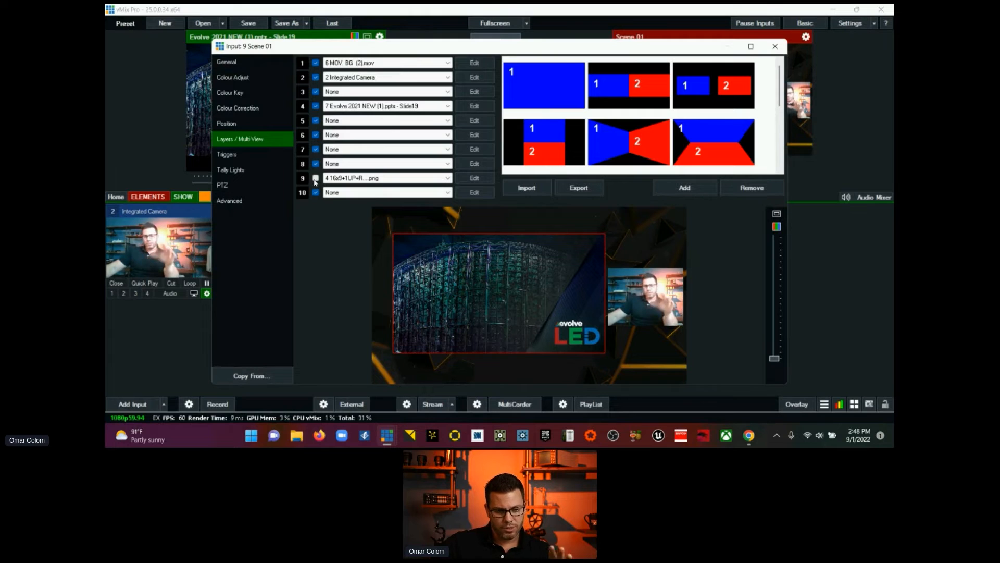
click(315, 178)
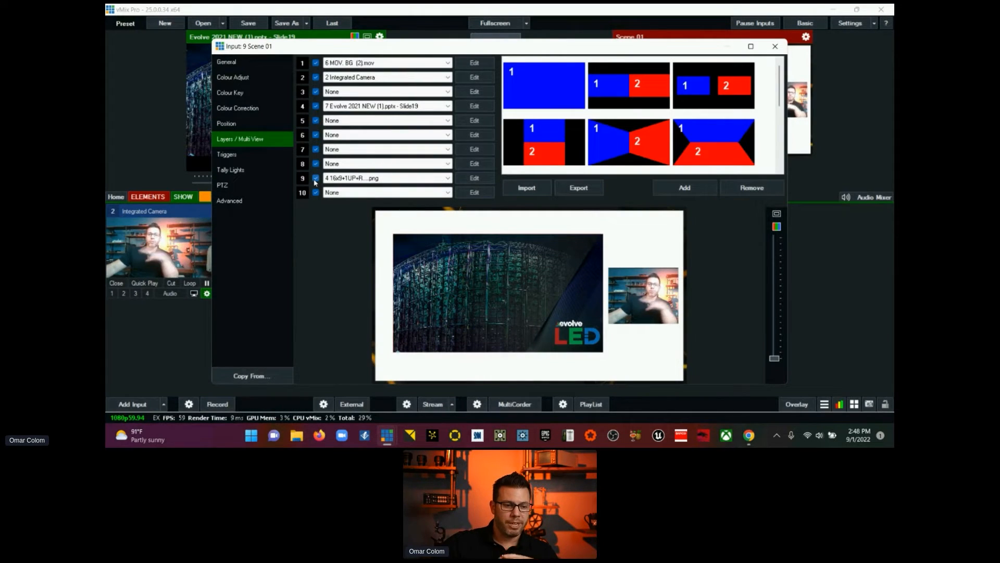
click(316, 178)
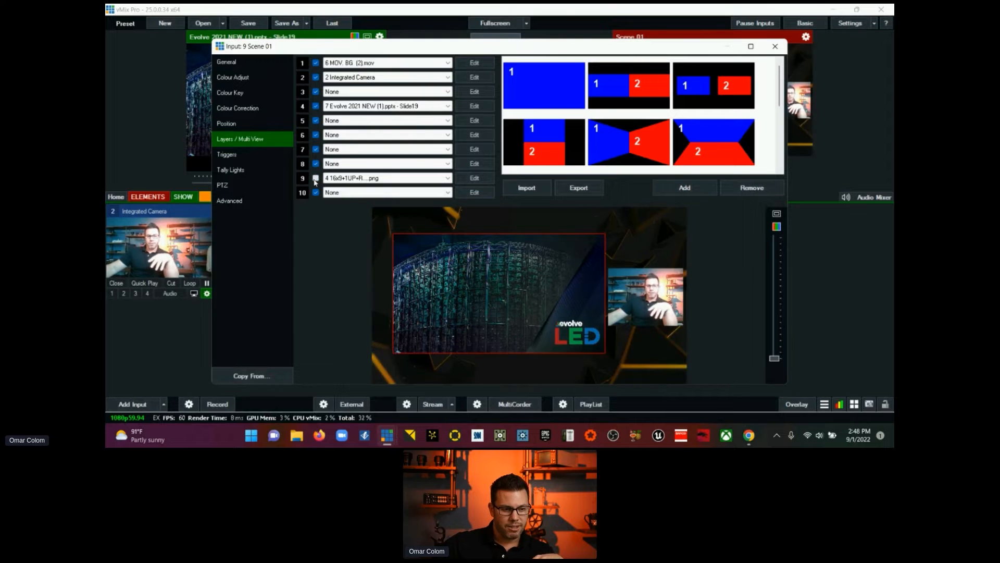
click(315, 178)
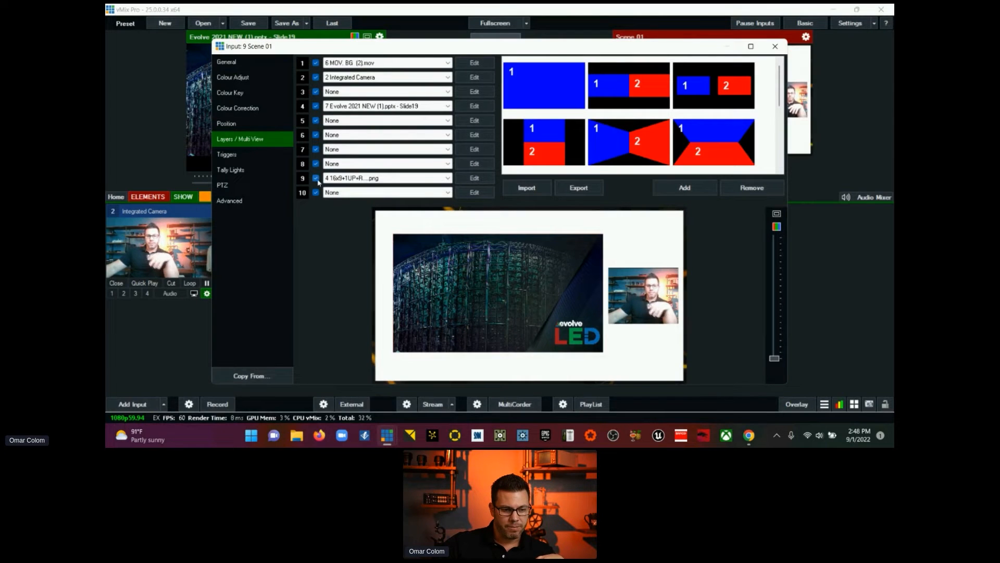
Step: Enlarge Scene 01's layer 9 template to zoom 1.027, with Pan X reset to 0 and Pan Y at 0.001
click(485, 181)
click(414, 80)
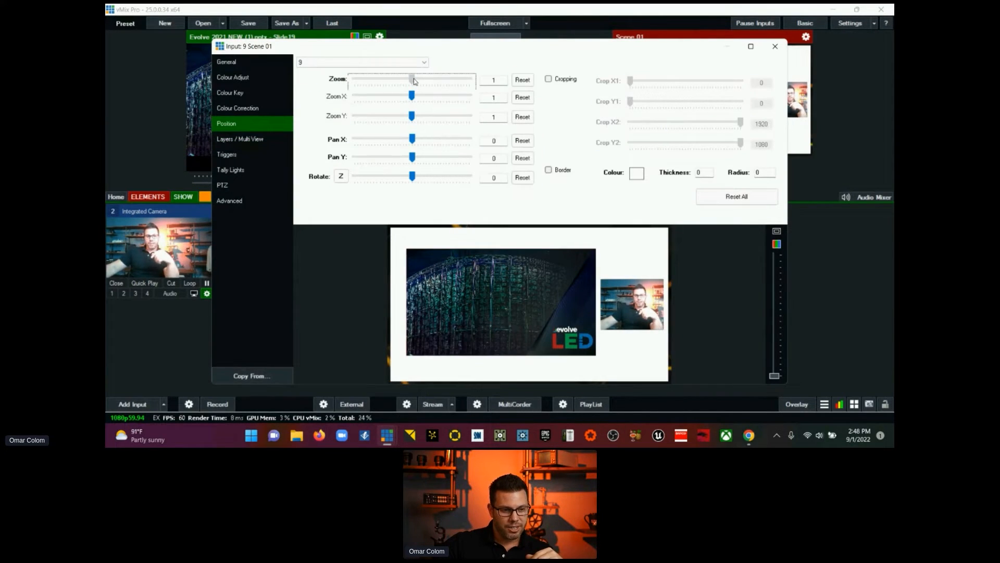
drag(414, 79, 416, 80)
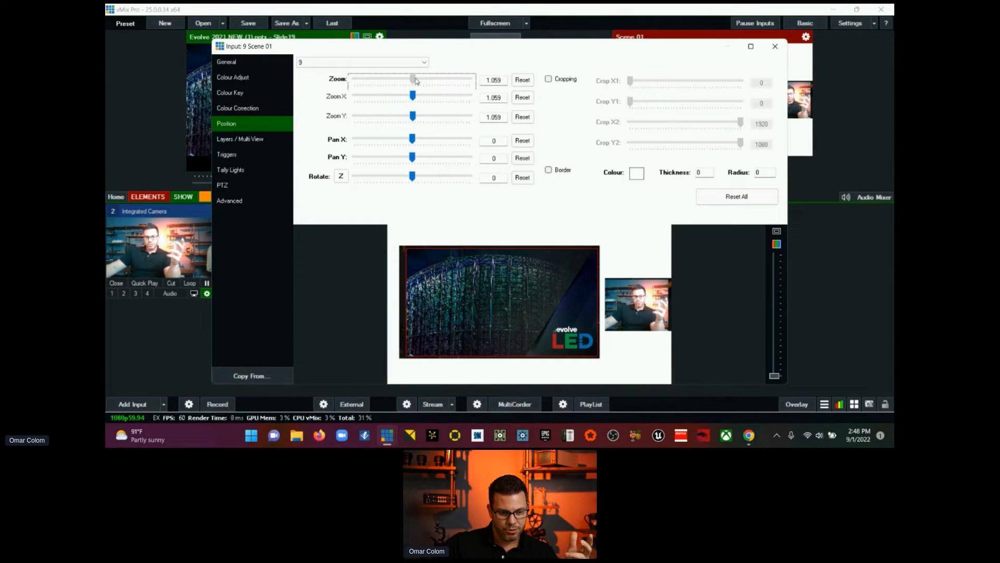
drag(416, 81, 416, 81)
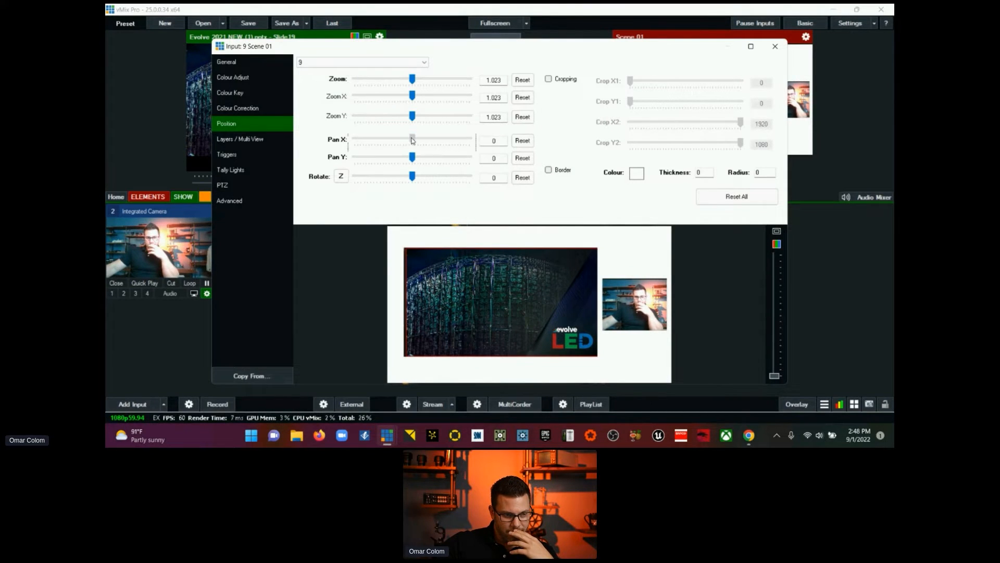
drag(415, 139, 414, 139)
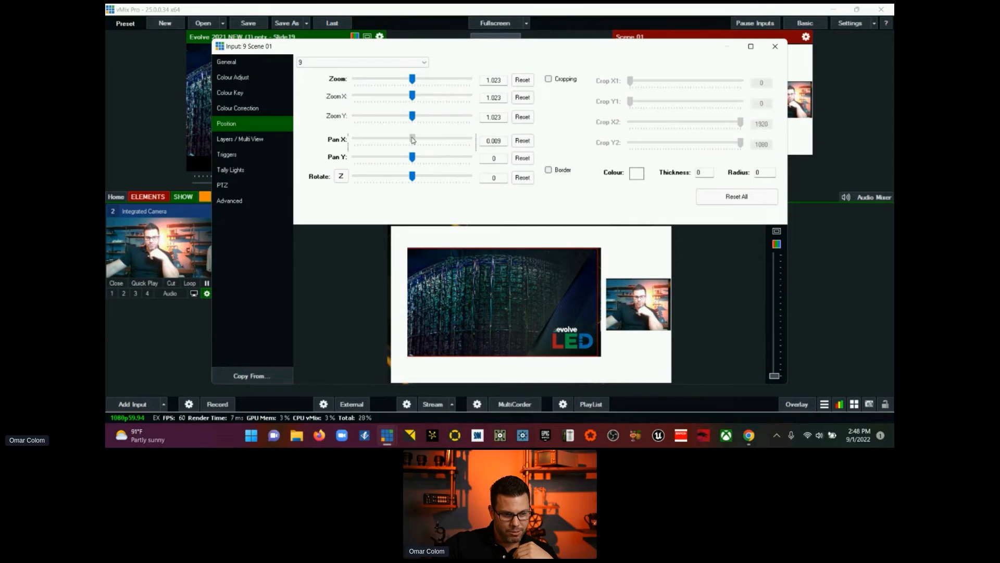
click(523, 140)
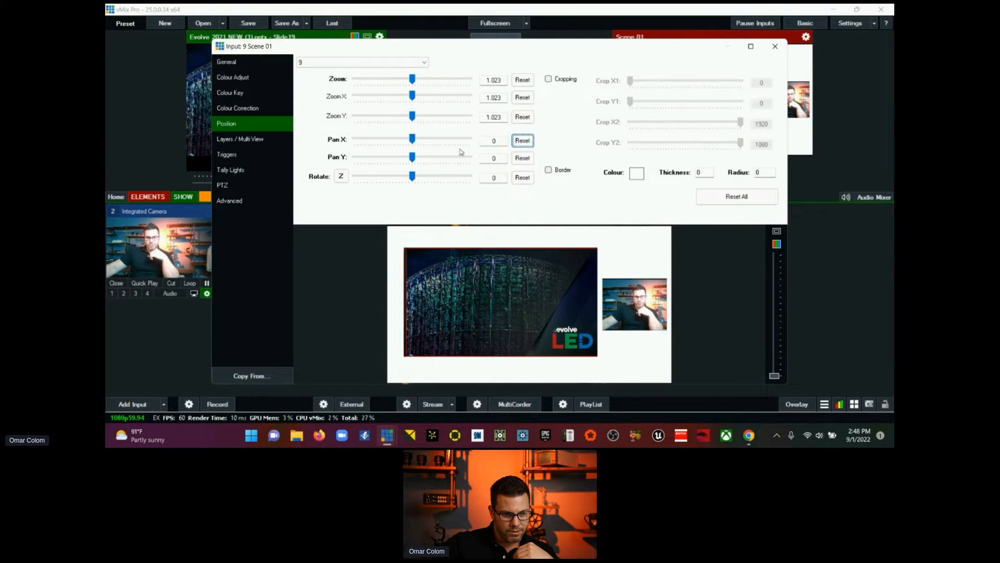
drag(413, 157, 416, 158)
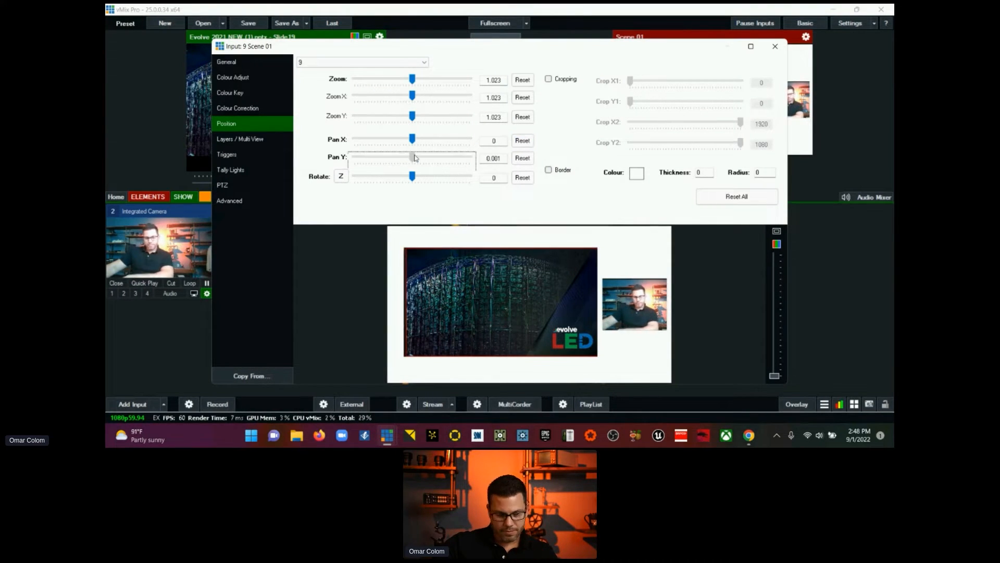
click(413, 81)
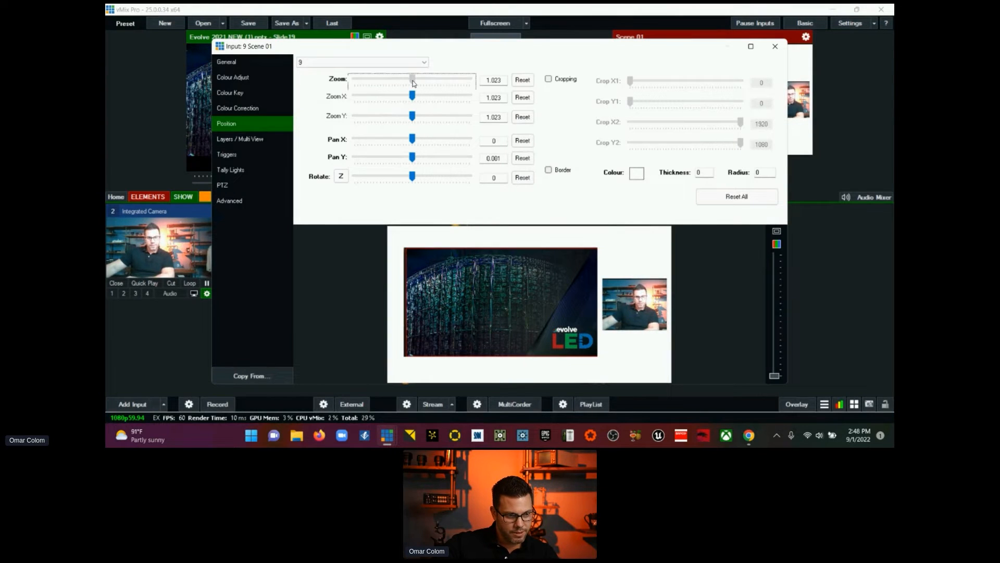
drag(413, 80, 414, 82)
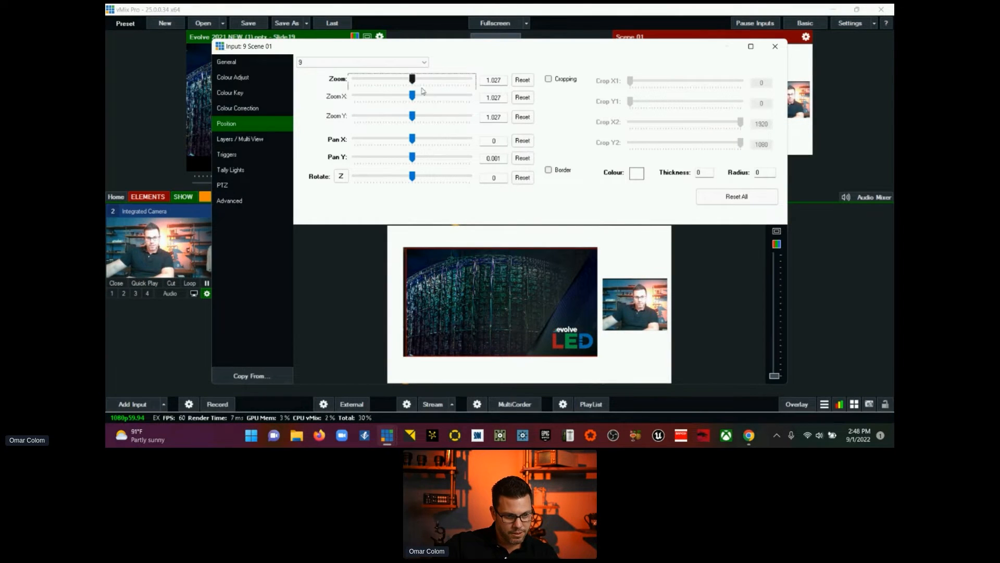
Step: Enable a border on layer 9, maximize the Scene 01 settings window, and set the border colour to bright pink
click(549, 170)
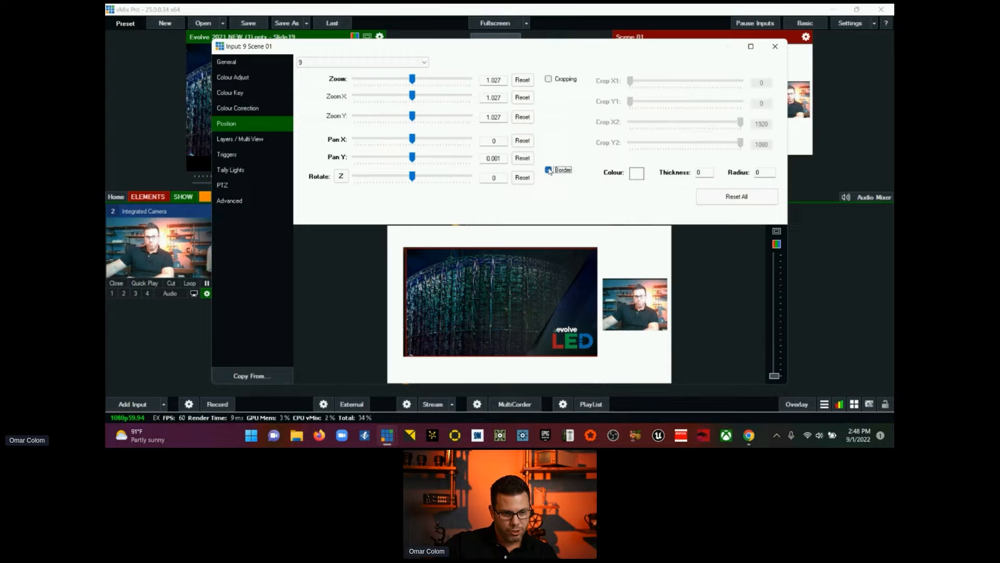
click(751, 47)
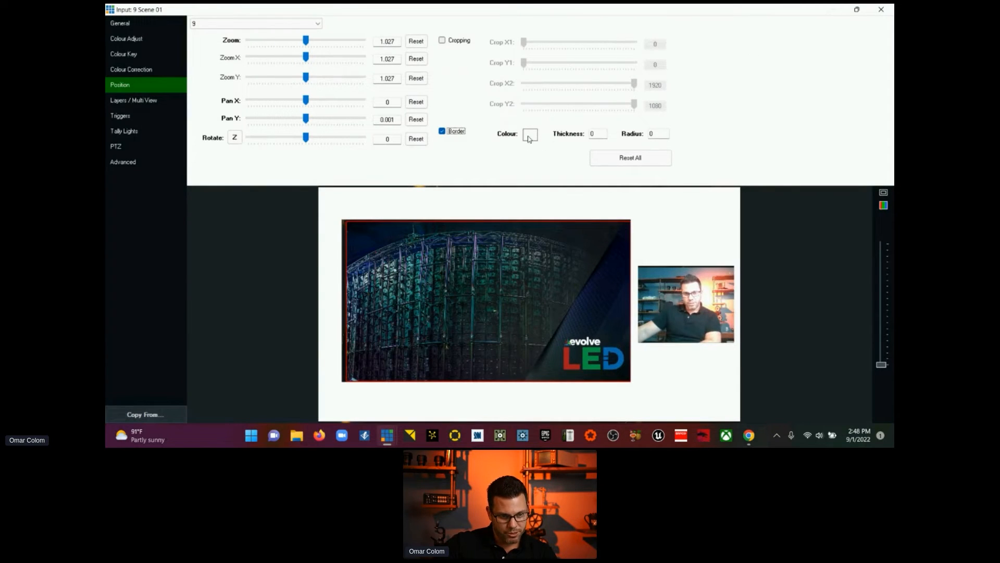
click(531, 137)
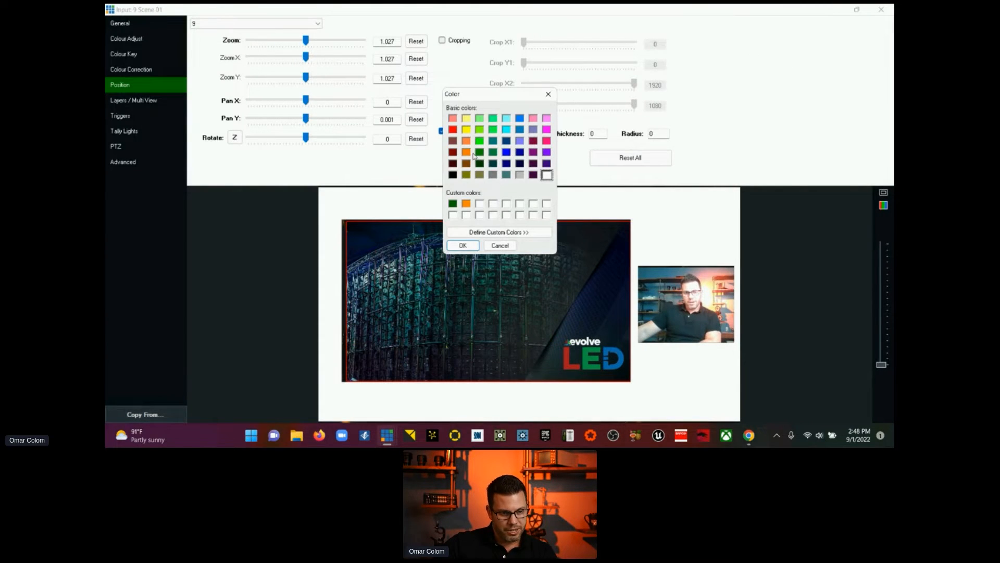
click(546, 141)
click(463, 247)
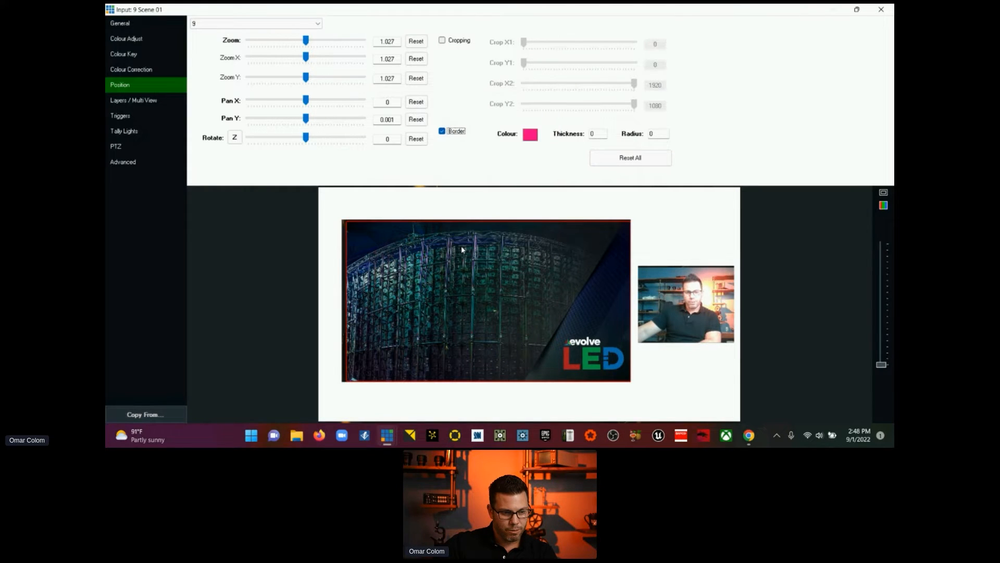
Step: Set the layer 9 template's border thickness to 5 and its radius to 5
click(602, 137)
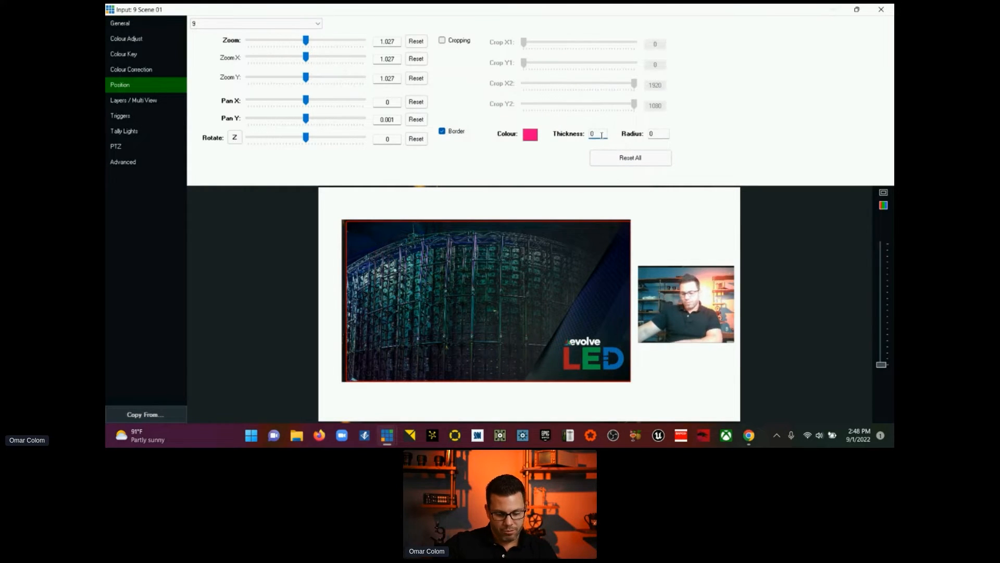
double_click(602, 137)
text(5)
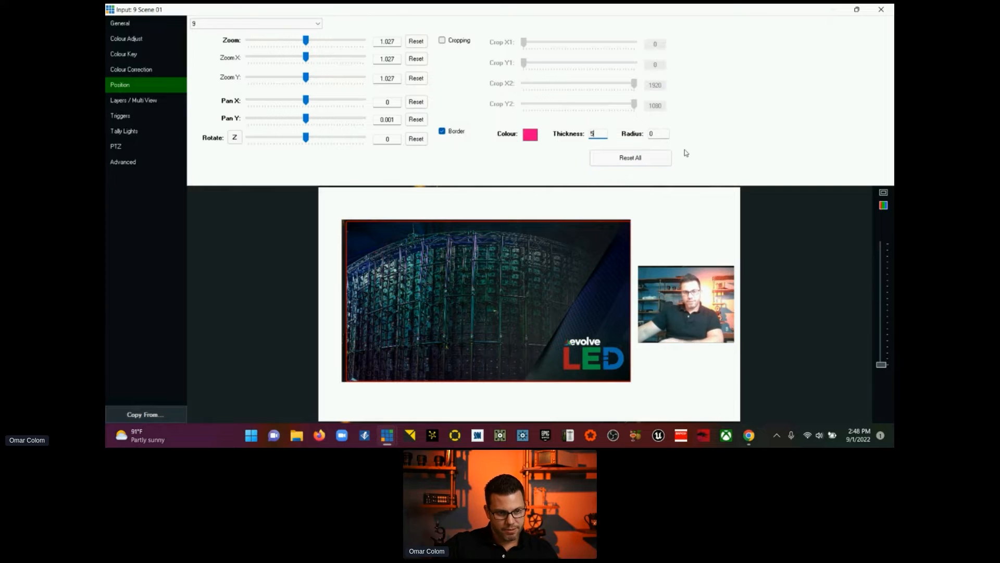
click(657, 134)
double_click(657, 134)
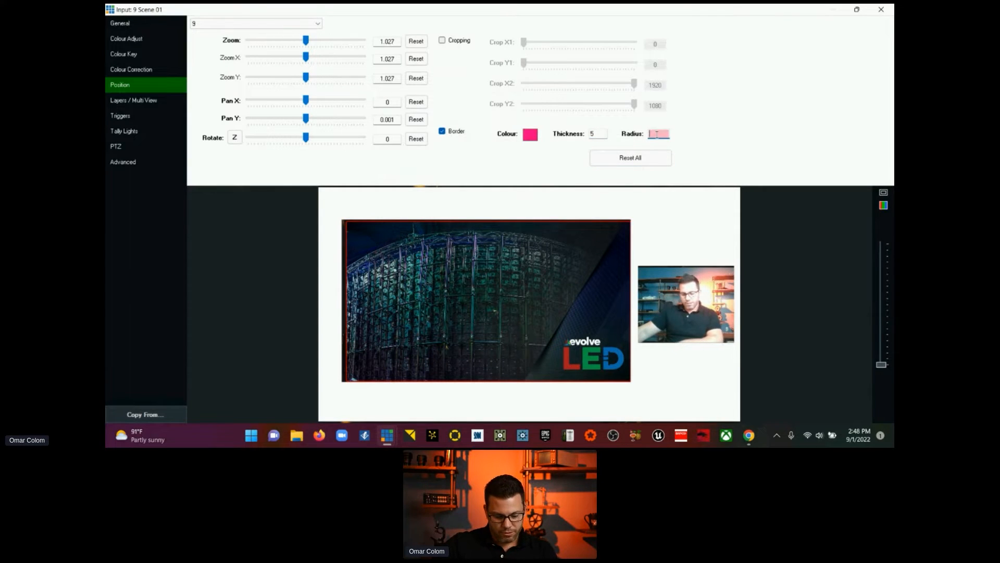
text(5)
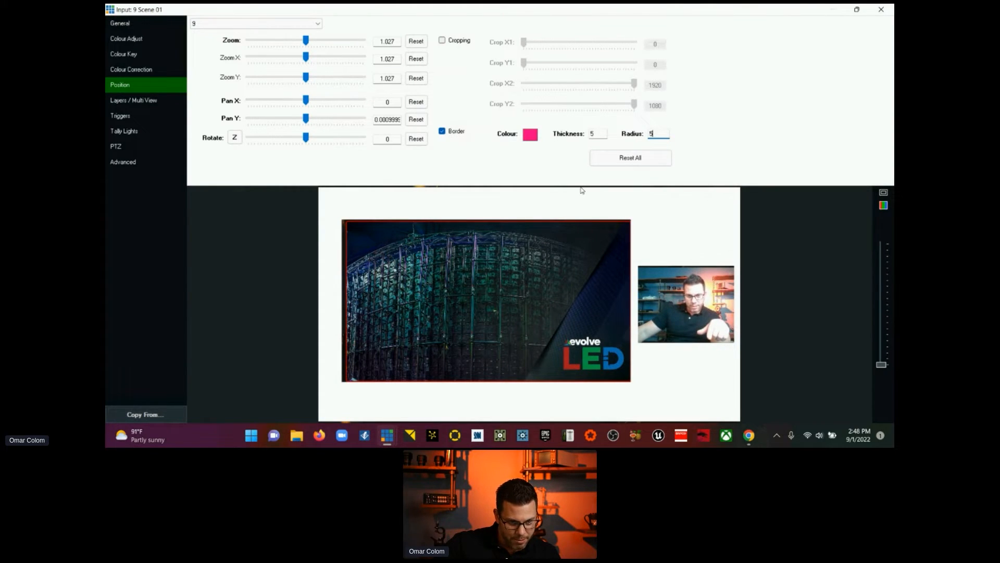
Step: Enlarge the layer 9 template to zoom 1.031 and shift it vertically to Pan Y 0.007
click(306, 42)
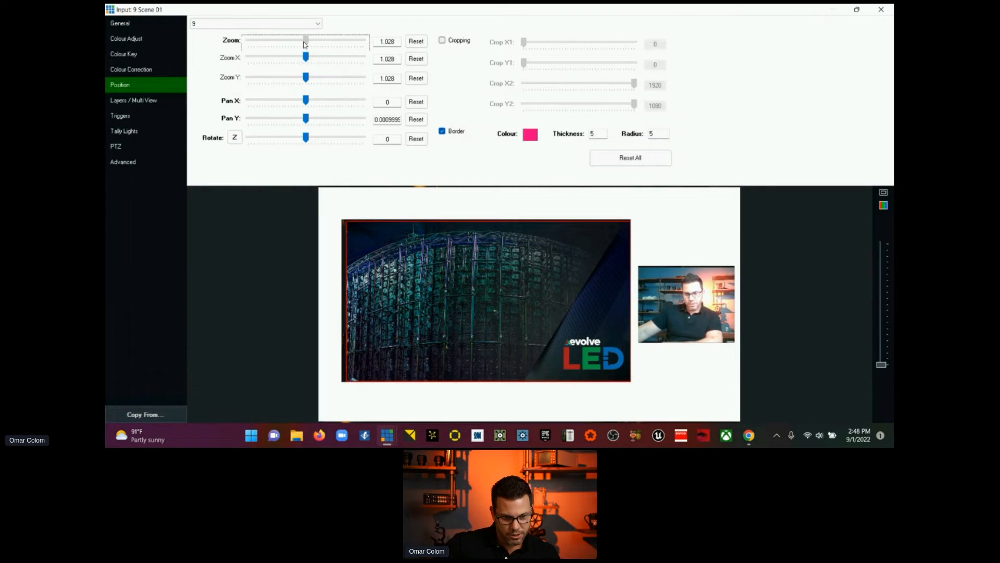
click(307, 119)
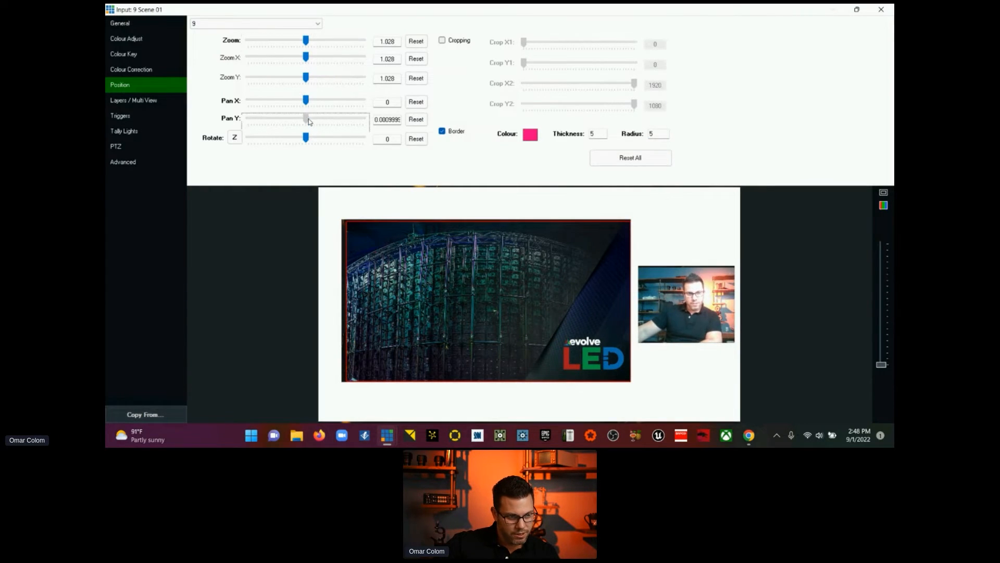
key(Right)
key(Right)
key(Right)
key(Right)
key(Right)
key(Right)
key(Right)
key(Right)
key(Right)
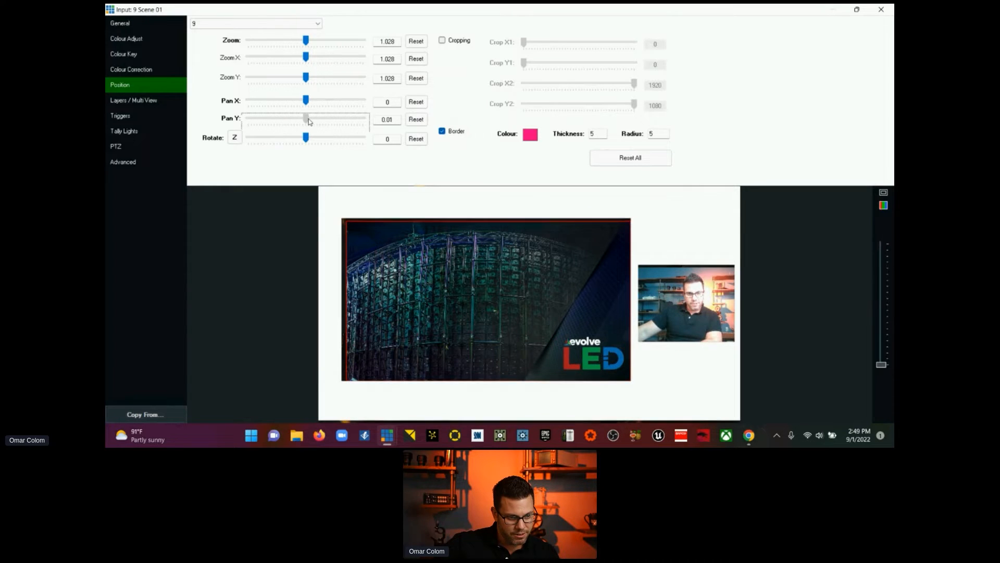
key(Left)
key(Left)
key(Left)
key(Left)
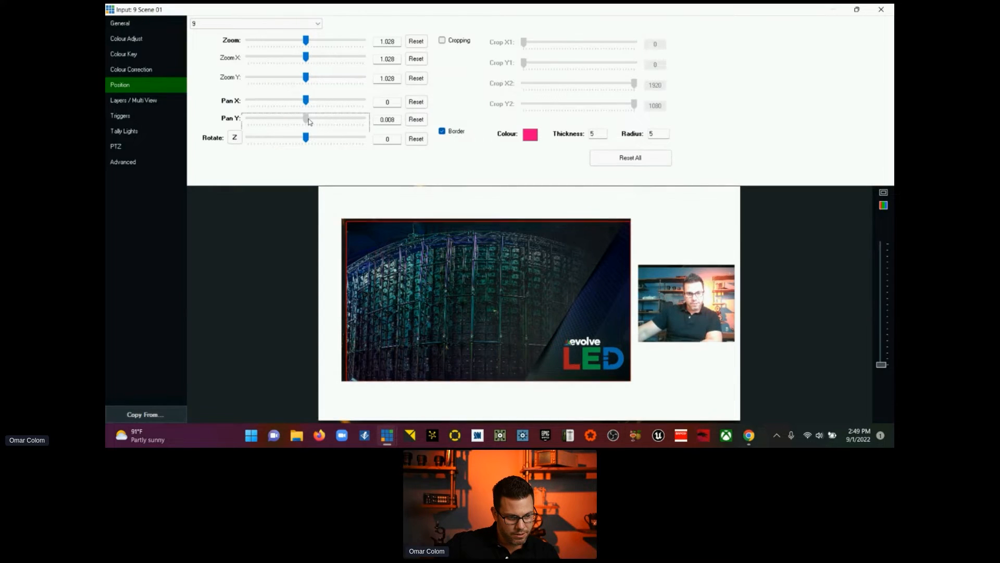
key(Left)
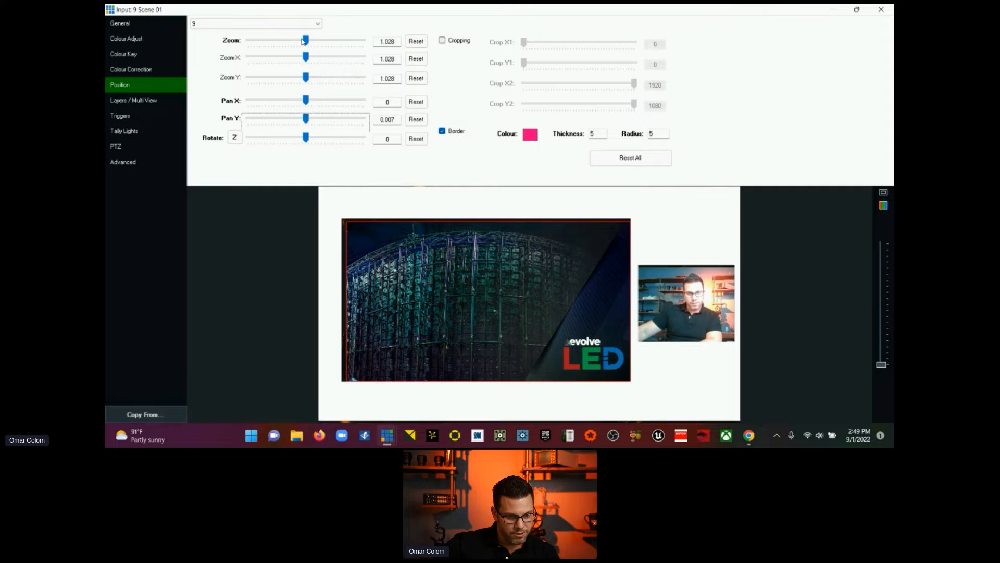
drag(303, 41, 306, 42)
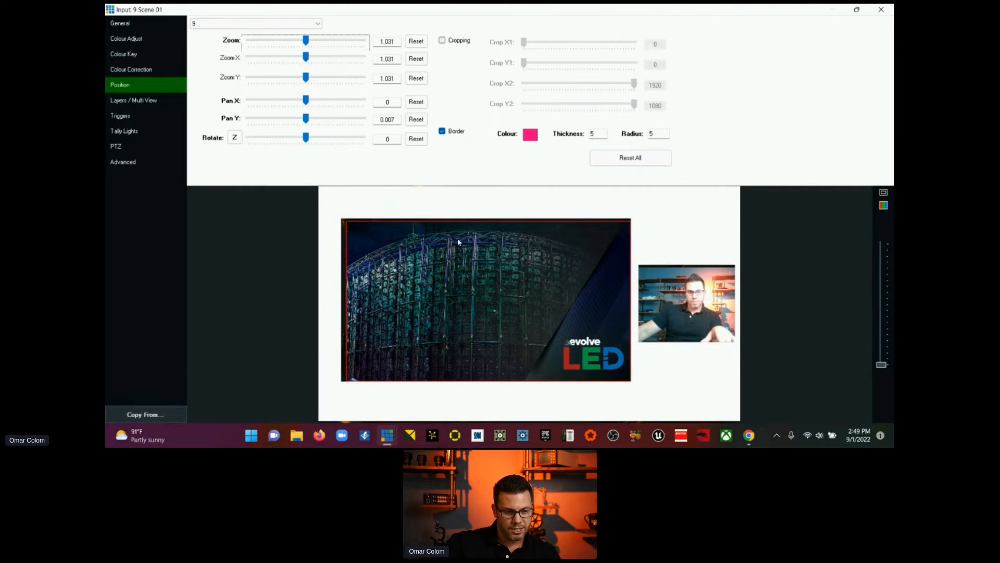
Step: Open the position settings of layer 4, the Evolve presentation, and enlarge it to zoom 0.68125
click(139, 102)
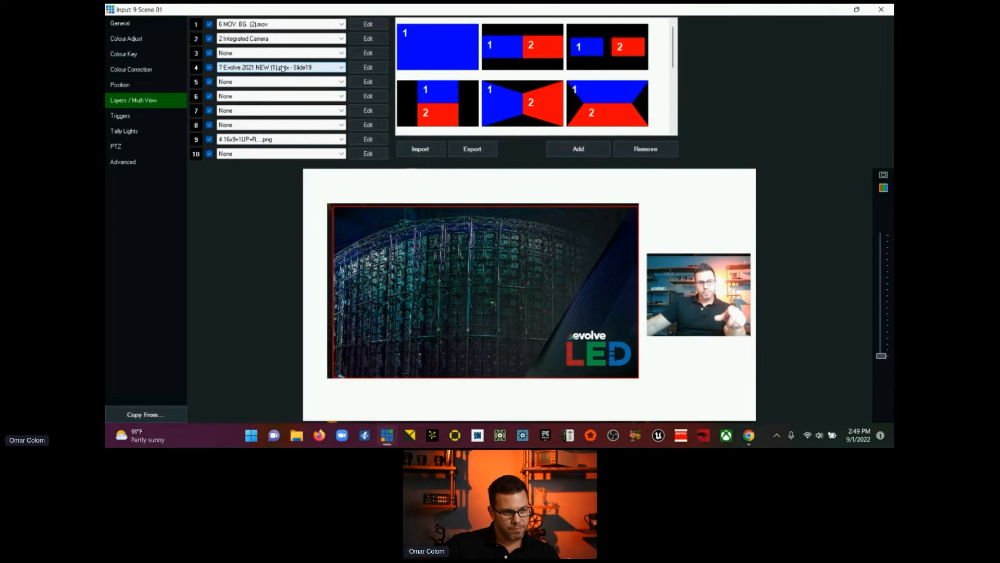
click(357, 69)
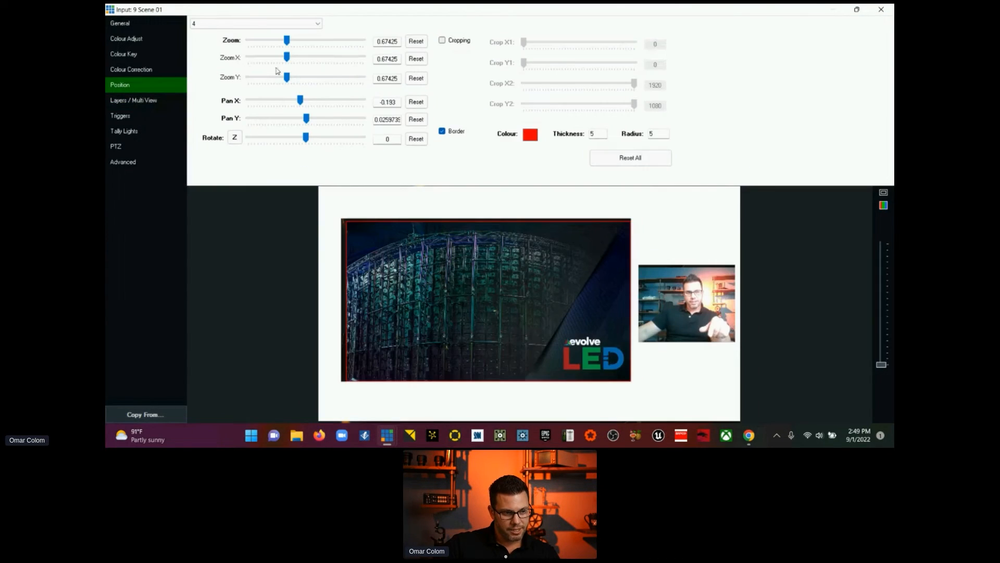
click(287, 43)
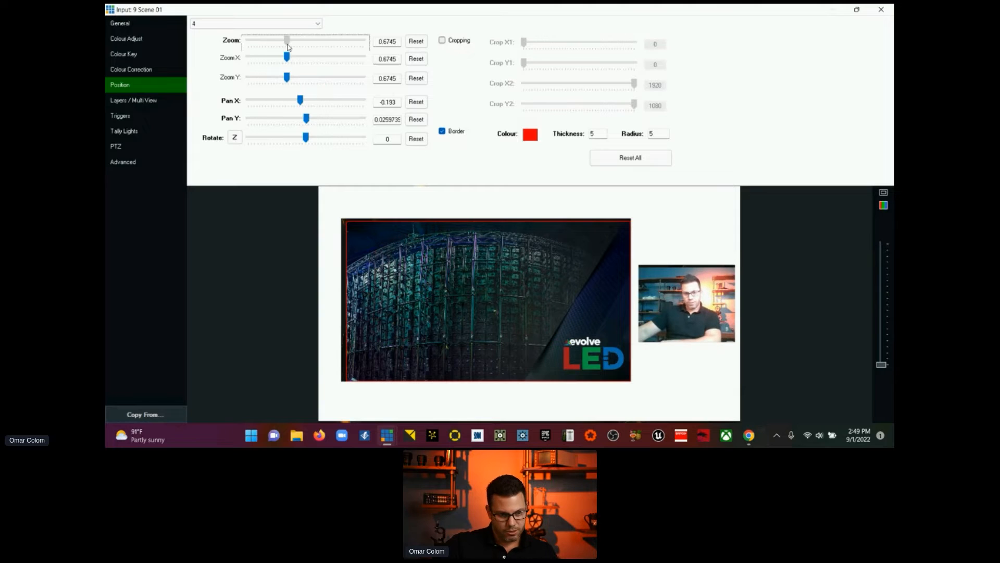
key(Right)
key(Right)
key(Right)
key(Right)
key(Right)
key(Right)
key(Right)
key(Right)
key(Right)
key(Right)
key(Right)
key(Right)
key(Right)
key(Right)
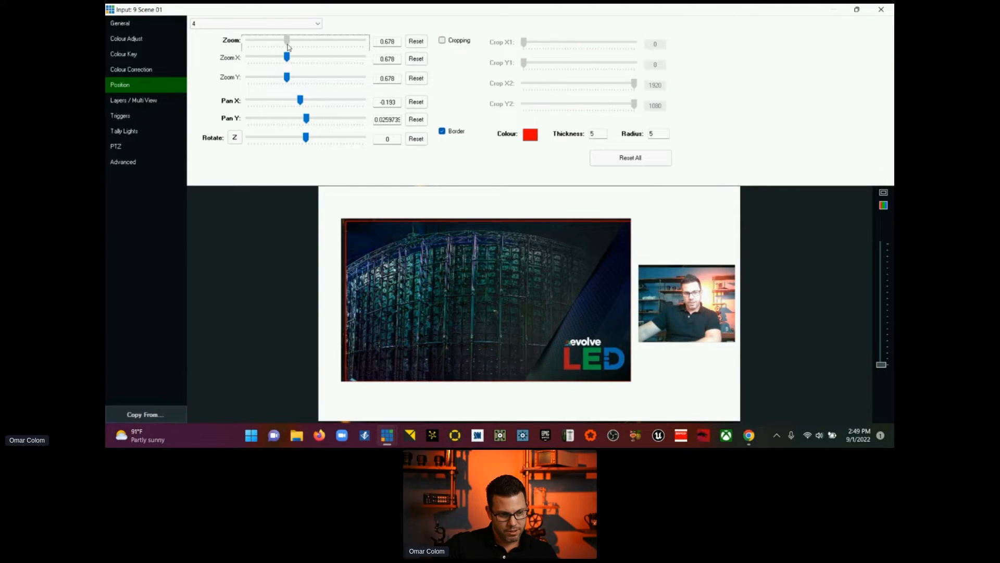
key(Right)
key(Right)
key(Right)
key(Right)
key(Right)
key(Right)
key(Right)
key(Right)
key(Right)
key(Right)
key(Right)
key(Right)
key(Right)
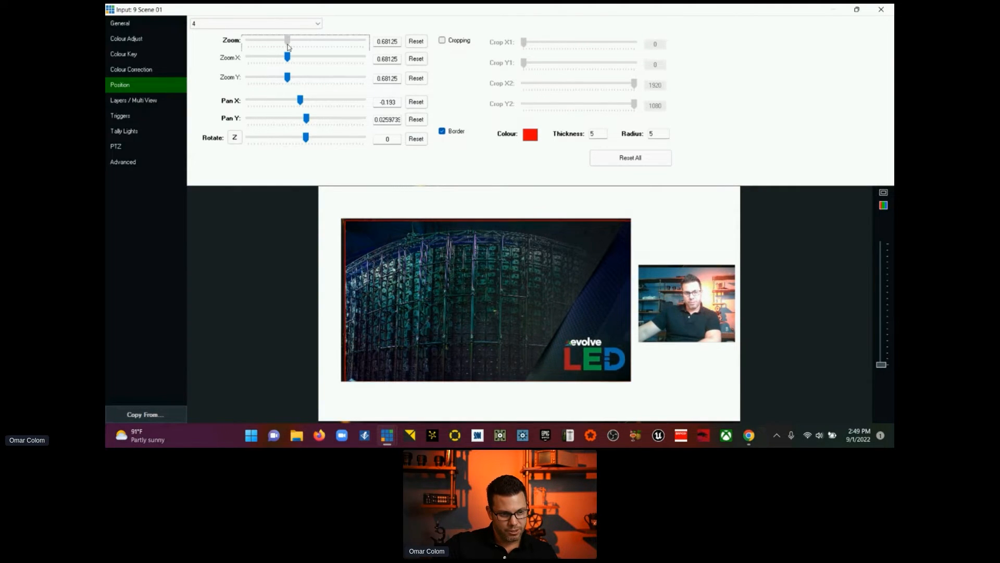
Step: Reposition the layer 4 presentation inside the template frame with Pan X at -0.204 and Pan Y at 0.038
click(300, 101)
key(Left)
key(Left)
key(Left)
key(Left)
key(Left)
key(Left)
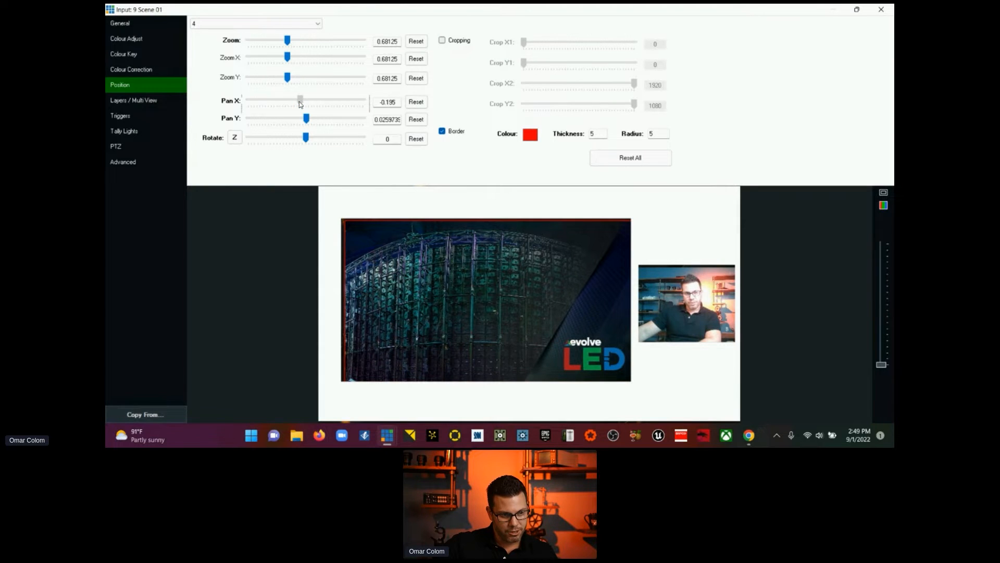
key(Right)
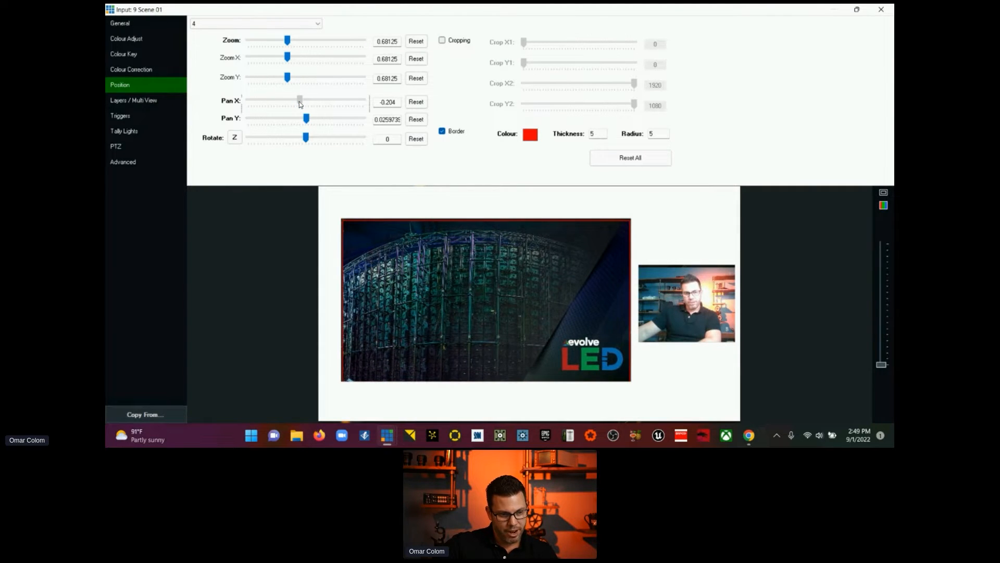
click(307, 119)
key(Left)
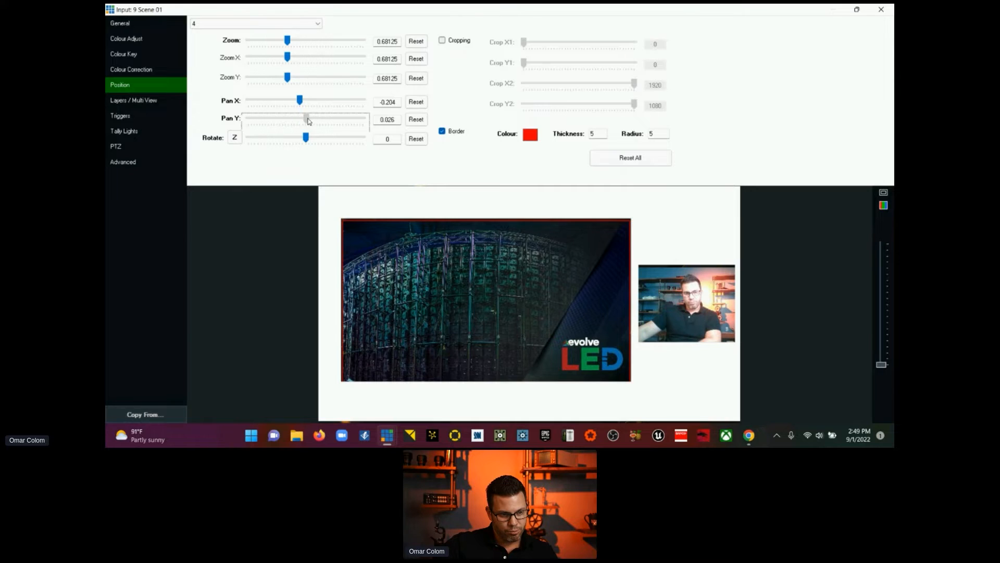
key(Right)
key(Right)
key(Right)
key(Right)
key(Right)
key(Right)
key(Right)
key(Right)
key(Right)
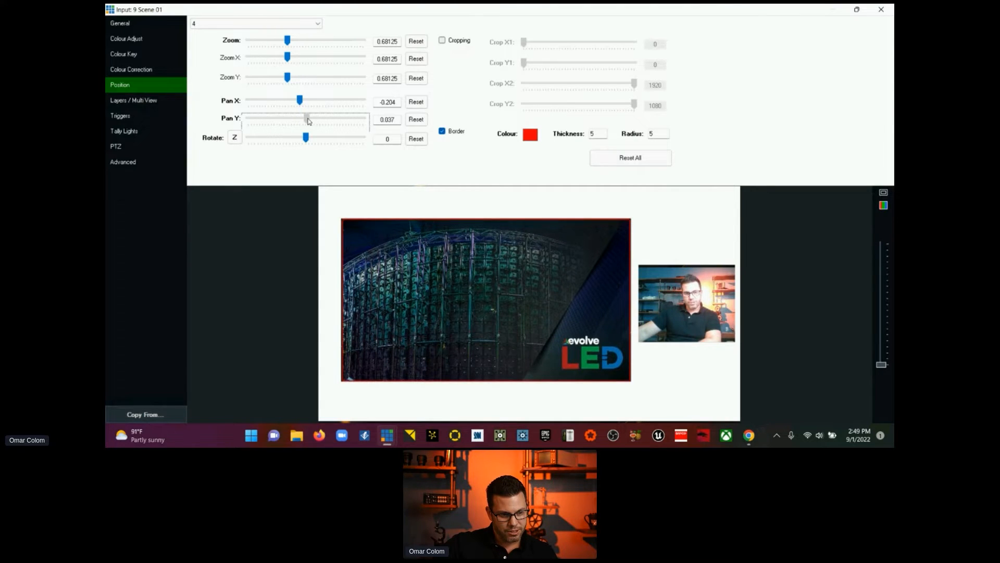
key(Right)
Step: Enlarge the layer 4 presentation to zoom 0.68975 so it fills the template frame
click(287, 41)
key(Right)
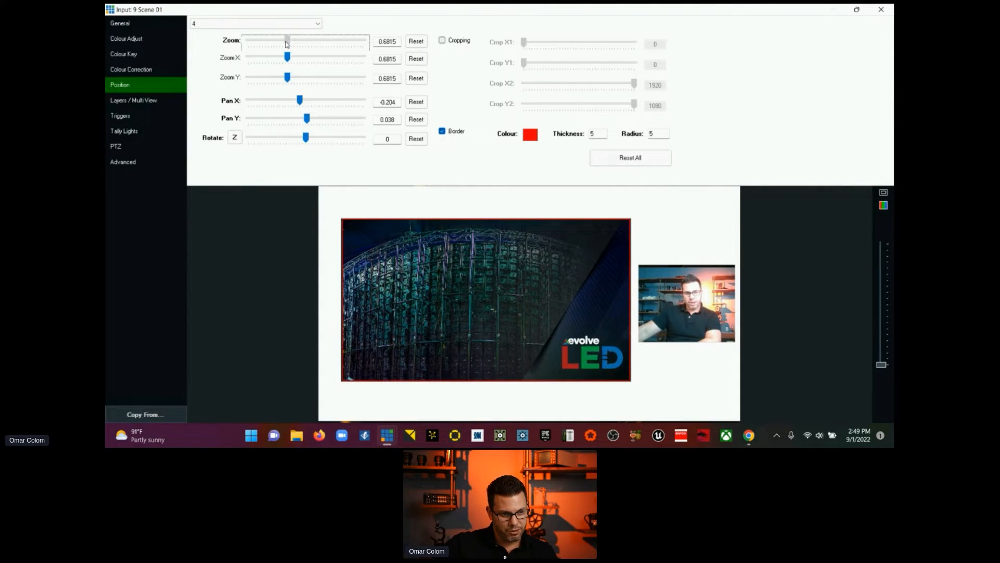
key(Right)
key(Right)
key(Right)
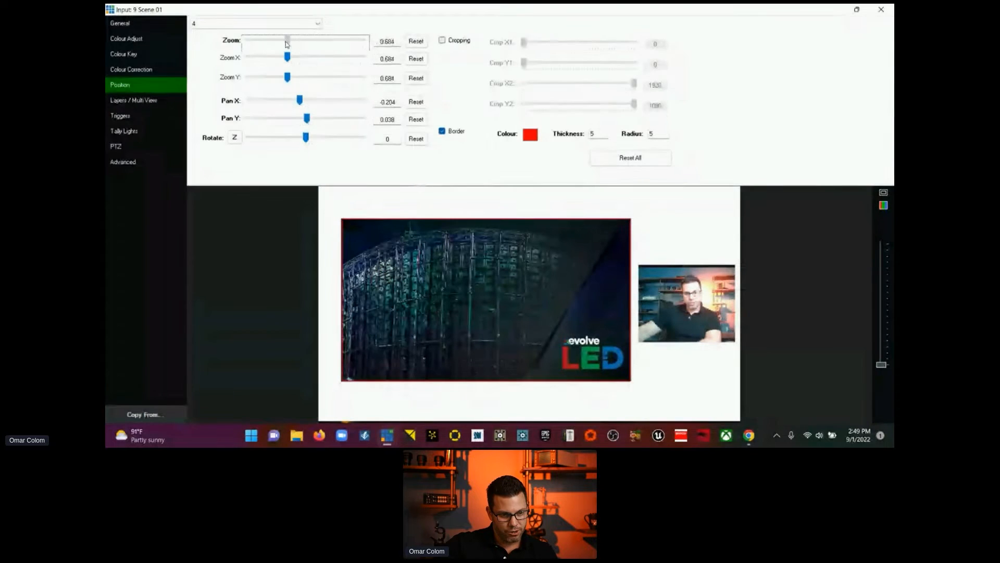
key(Right)
key(Right)
key(Right)
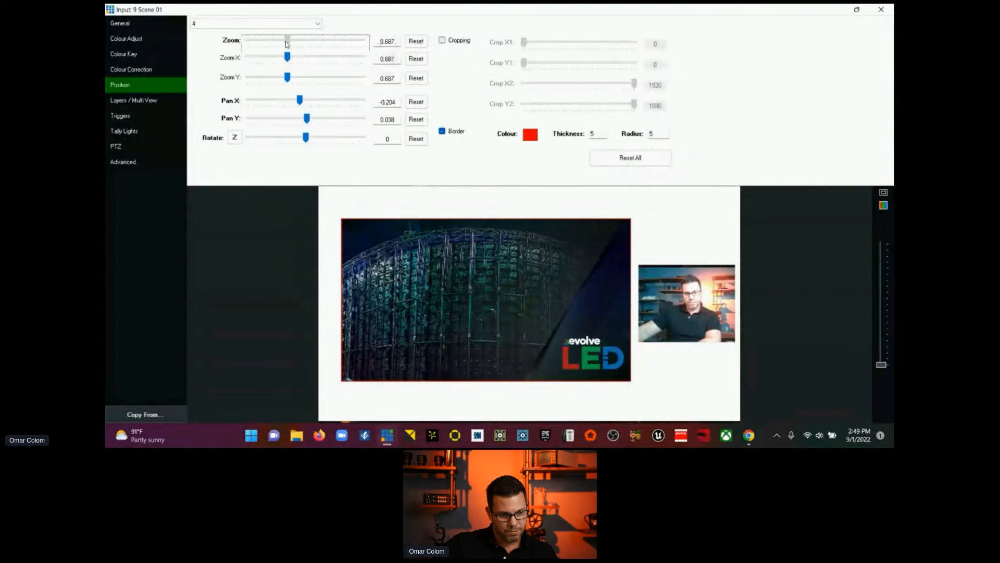
key(Right)
key(Right)
key(Right)
key(Right)
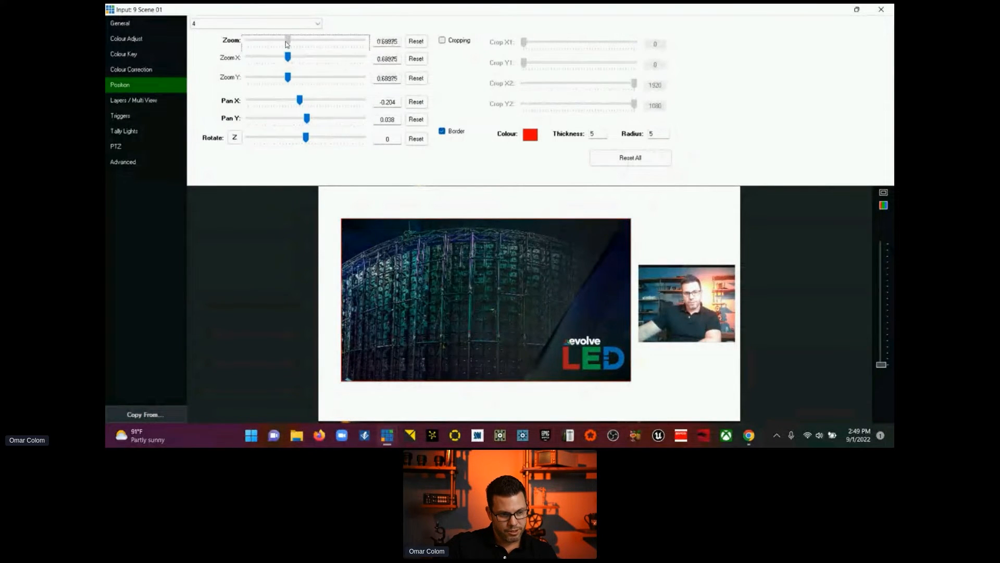
key(Right)
key(Left)
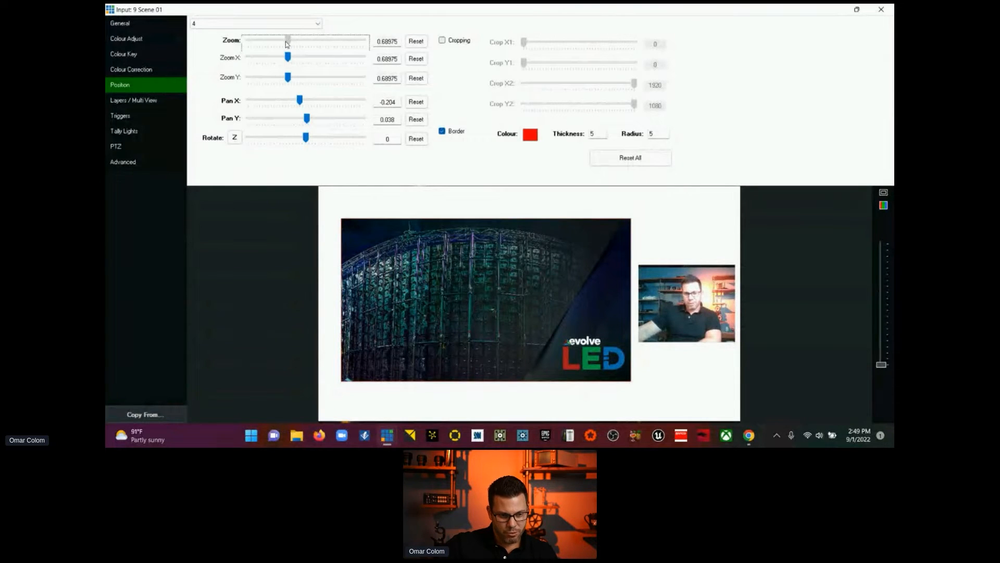
click(287, 41)
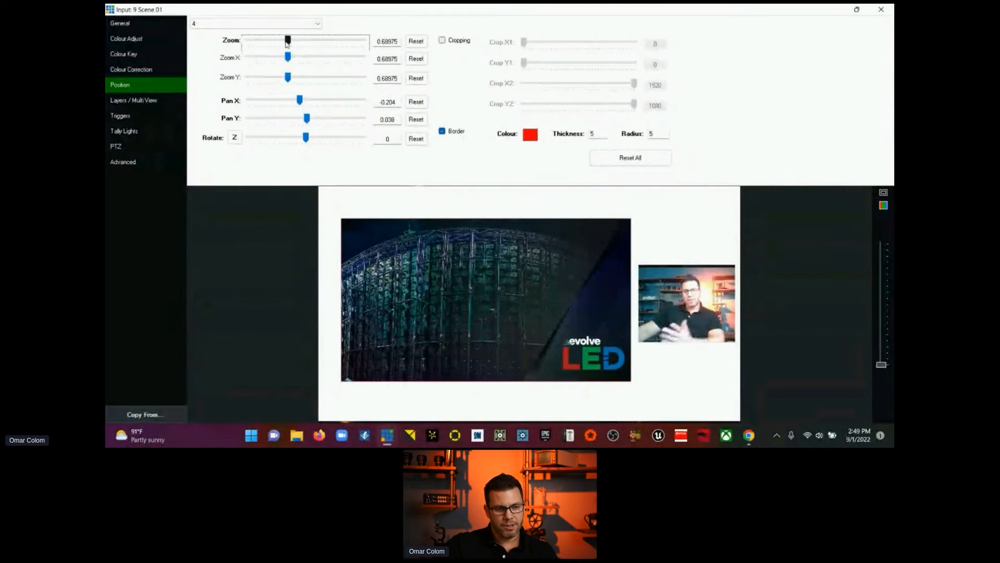
Step: Enlarge the layer 2 Integrated Camera to zoom 0.343, nudge it up slightly within its frame, and close the Scene 01 settings
click(136, 102)
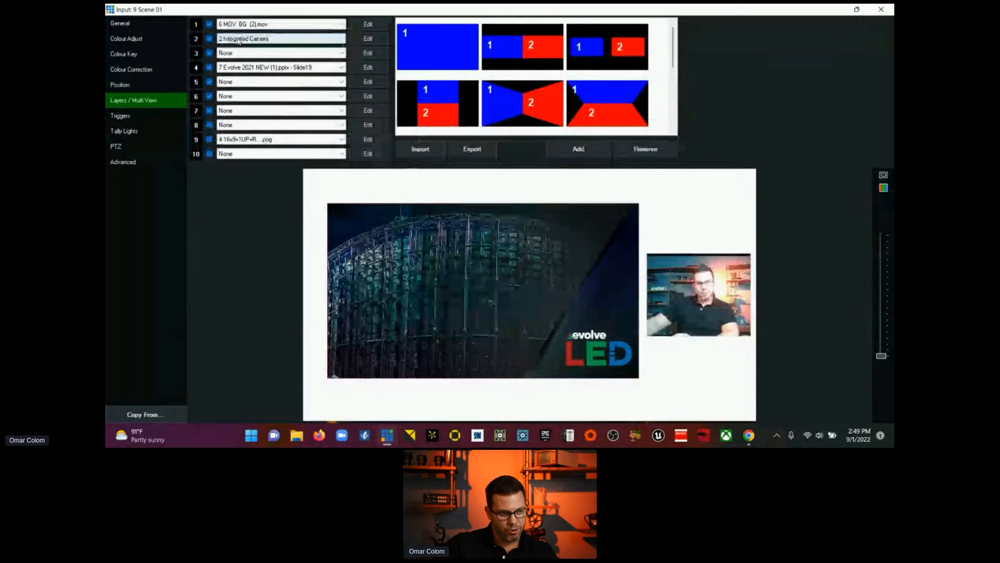
click(357, 40)
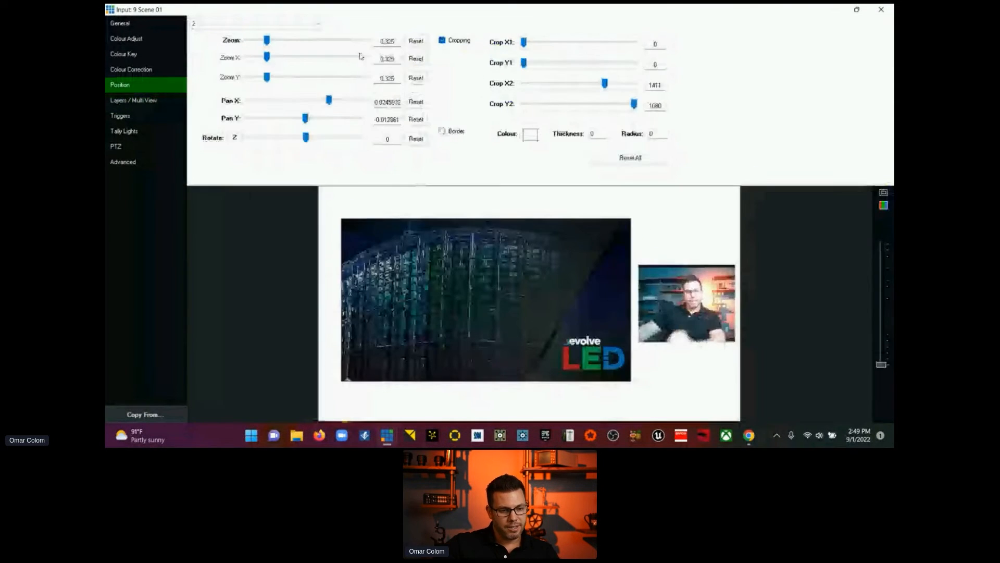
click(267, 40)
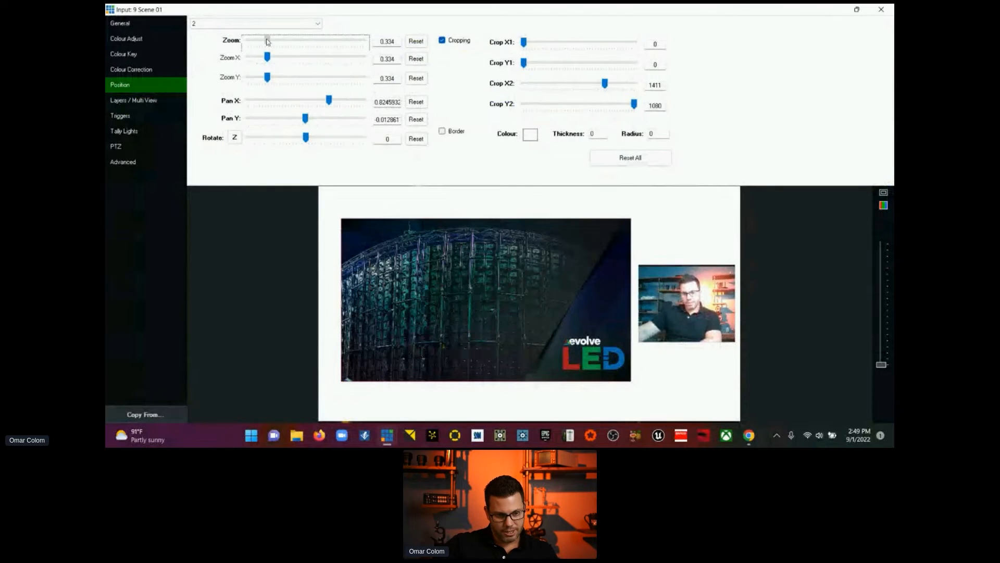
drag(267, 41, 269, 41)
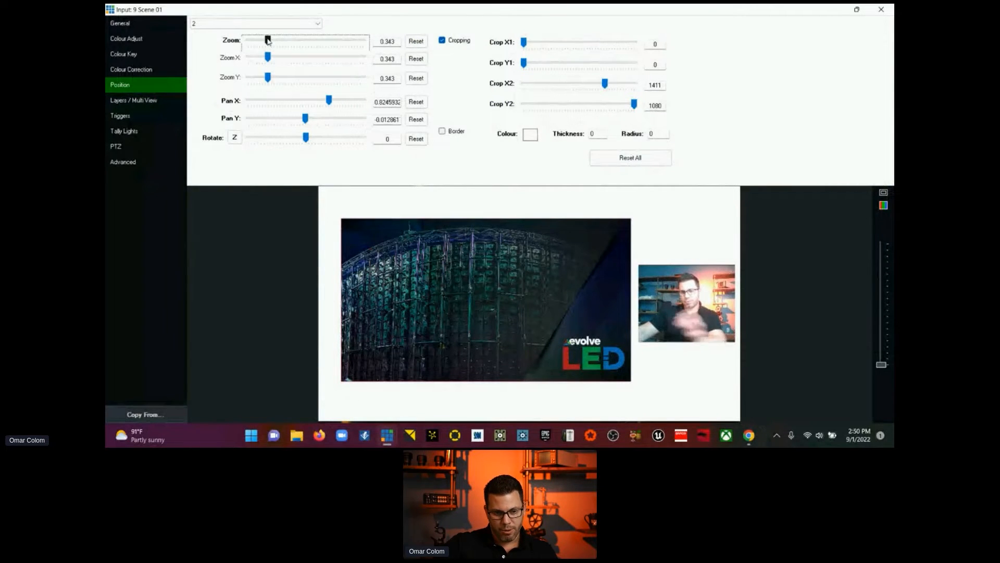
drag(678, 323, 679, 322)
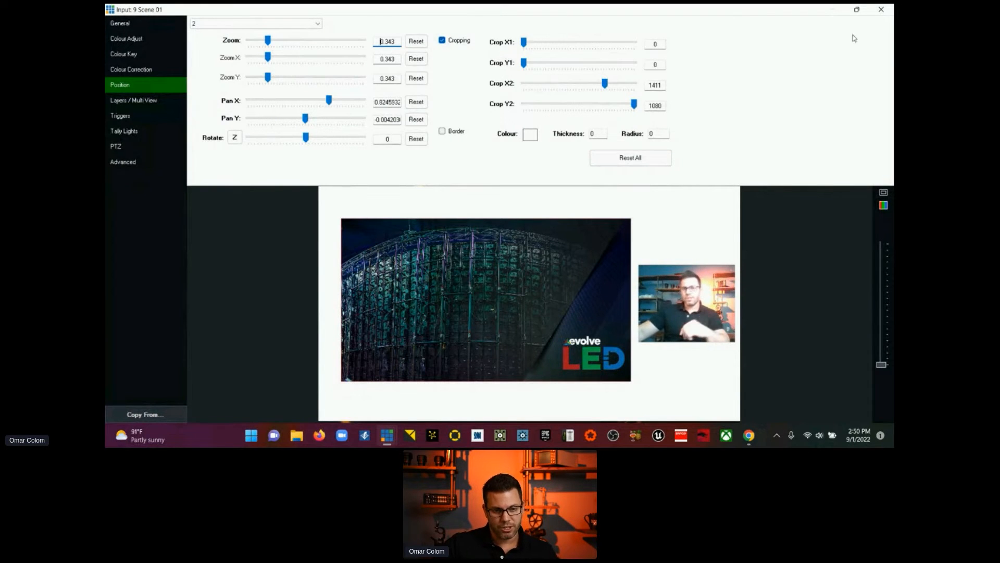
click(881, 9)
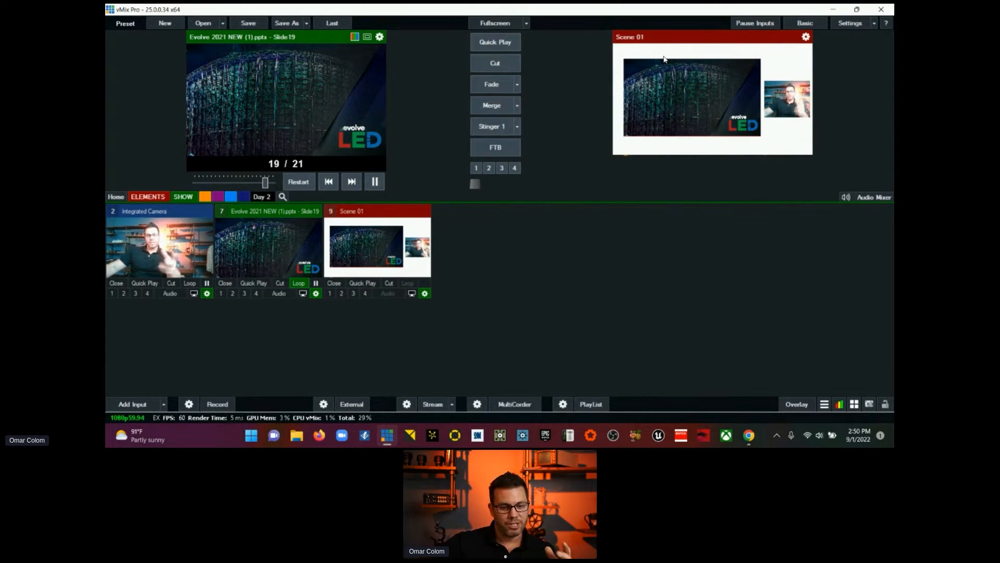
Step: Reopen Scene 01's layer list and toggle the layer 9 template off and on to compare the refitted layers
click(425, 294)
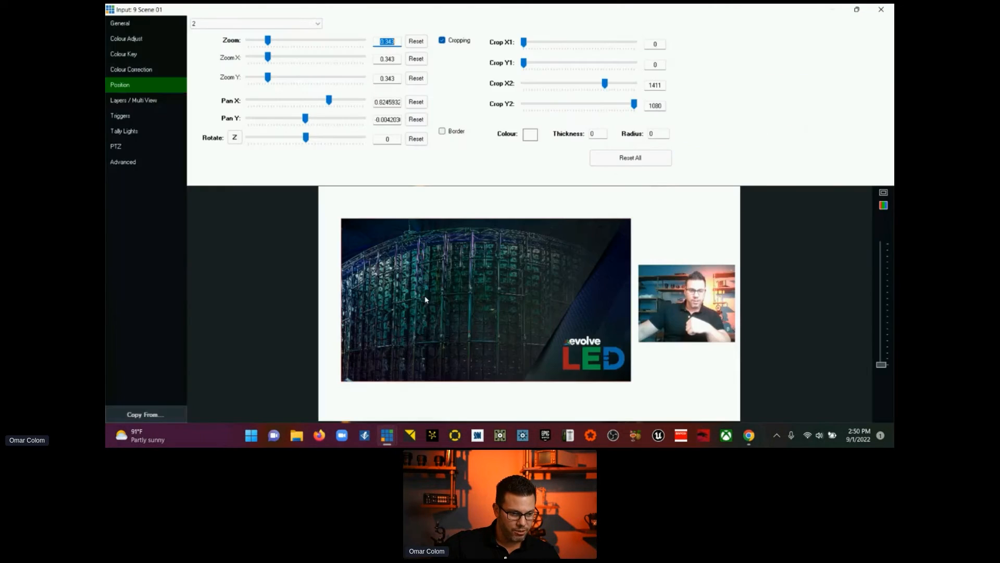
click(146, 105)
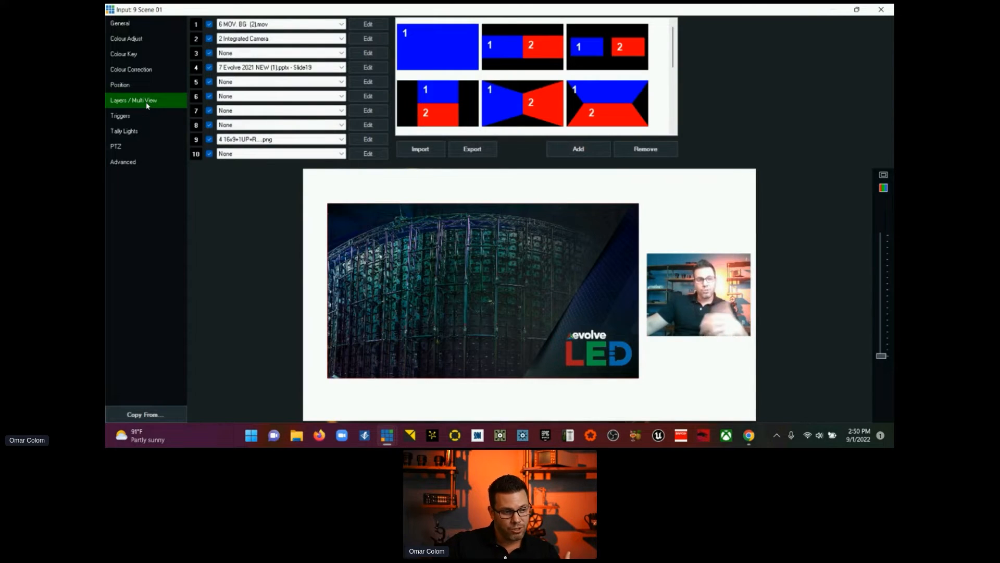
click(209, 139)
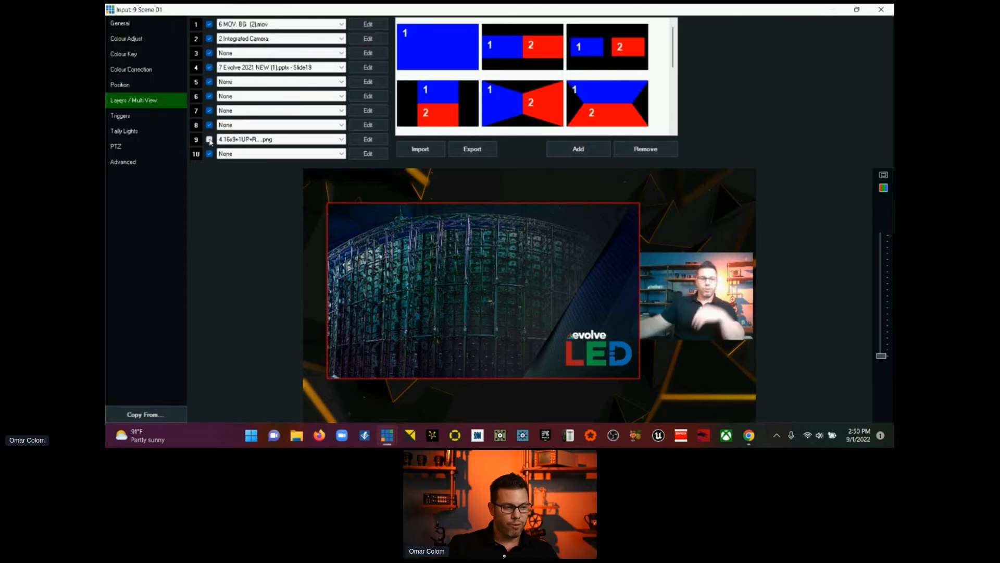
click(210, 140)
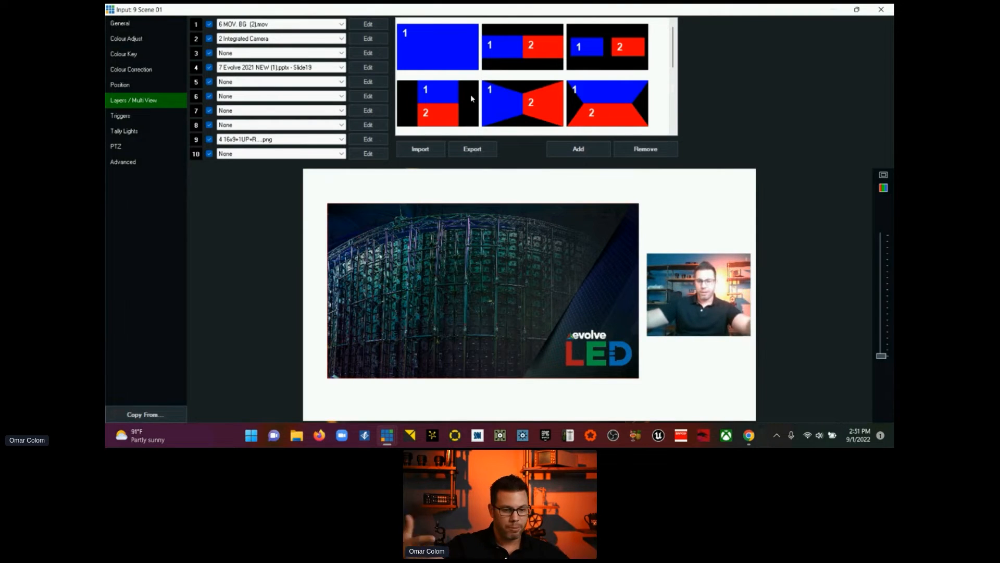
Step: Hide and re-show the layer 9 template in Scene 01 to inspect the layers behind it, and close the Scene 01 settings
click(210, 139)
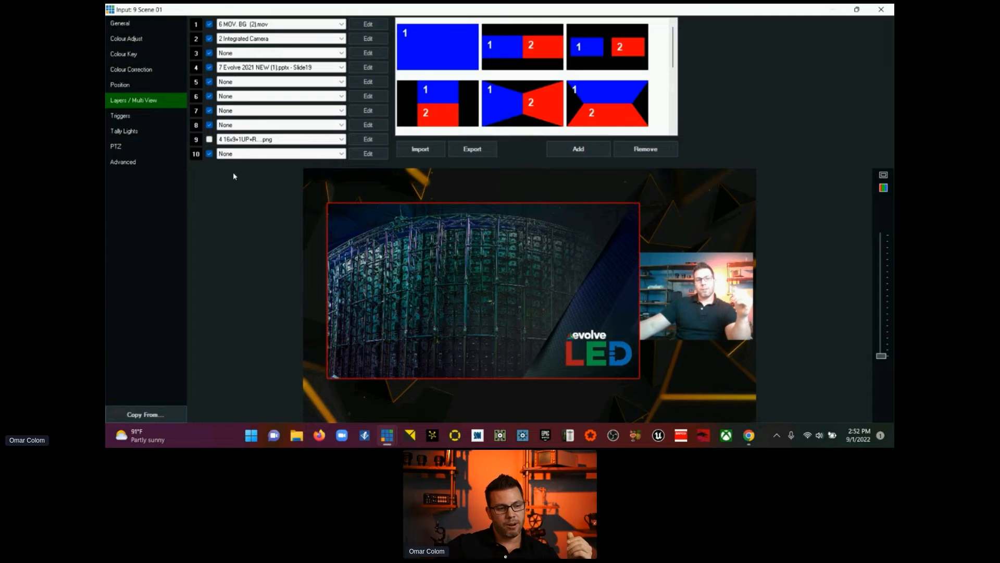
click(209, 139)
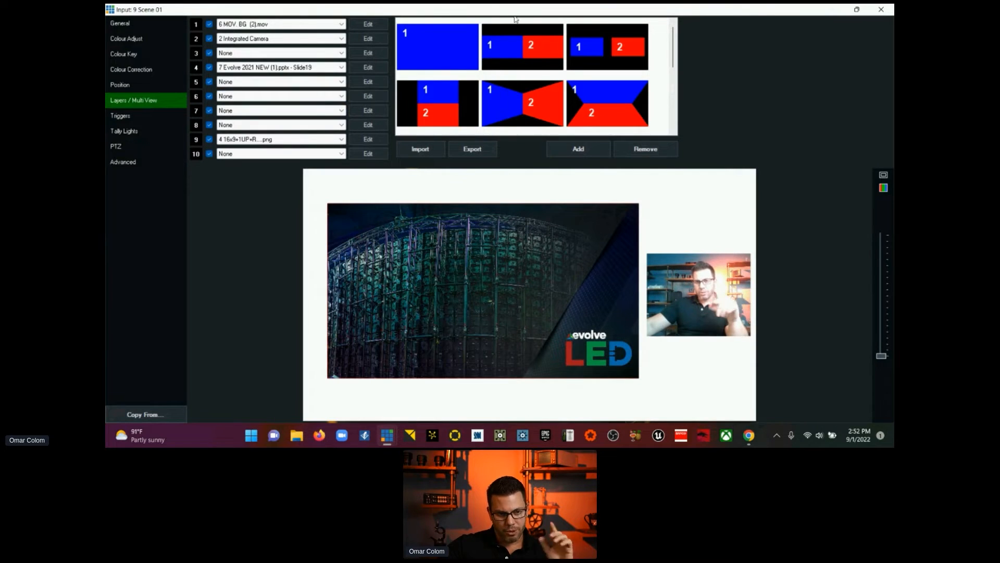
click(856, 10)
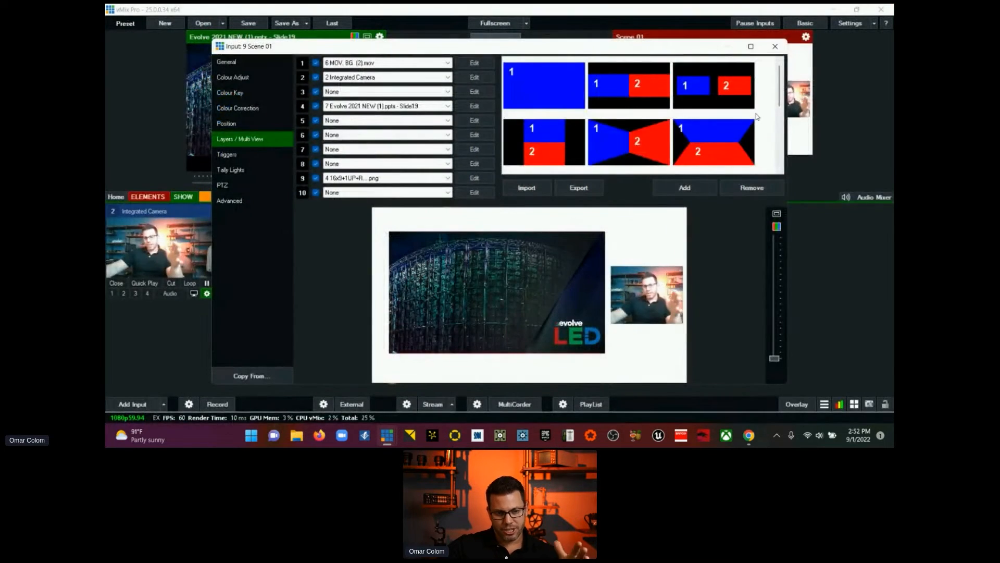
click(776, 47)
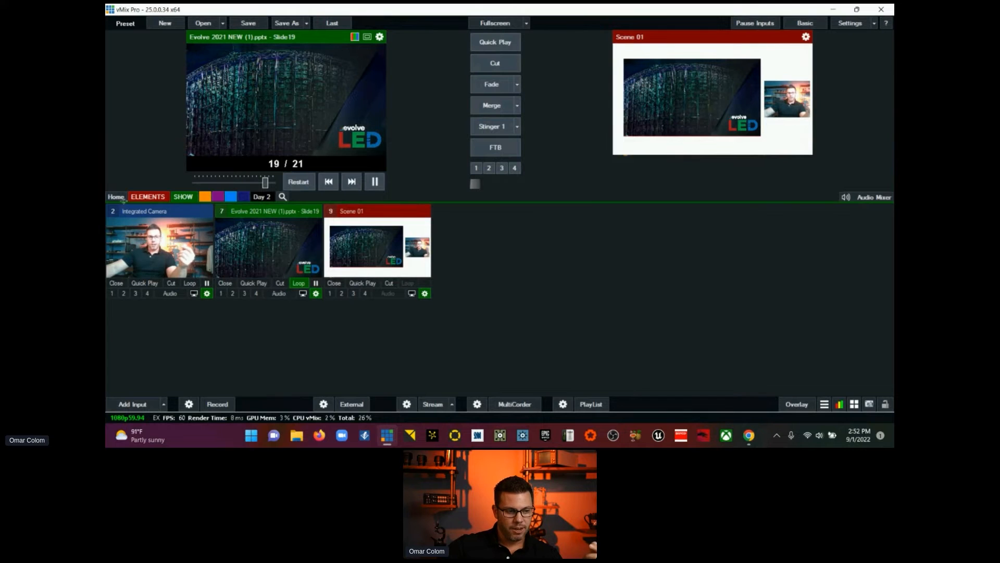
Step: Show the ELEMENTS inputs, load Evolve Logo.png into preview, and toggle it on and off the live output as overlay 1
click(163, 197)
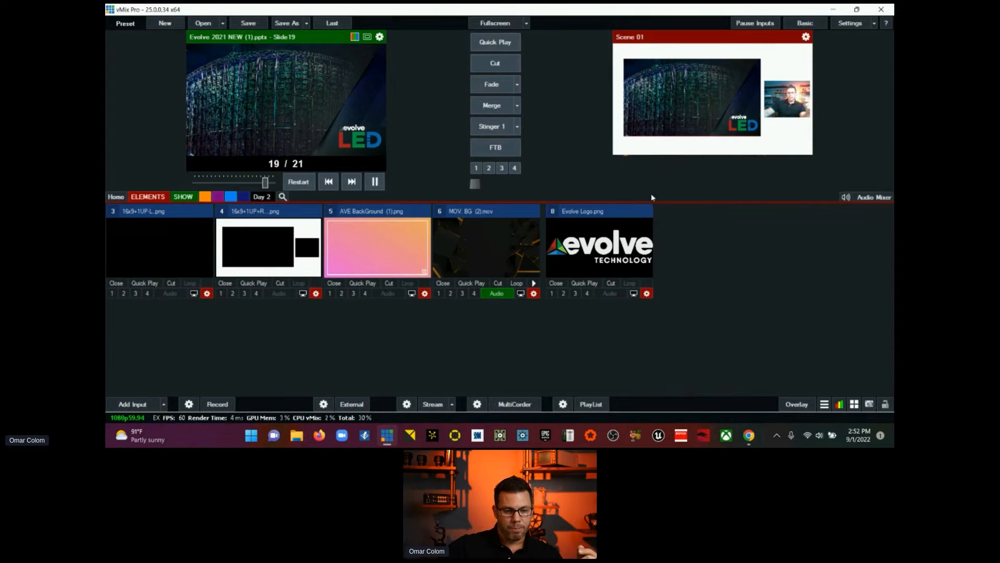
click(626, 213)
click(646, 293)
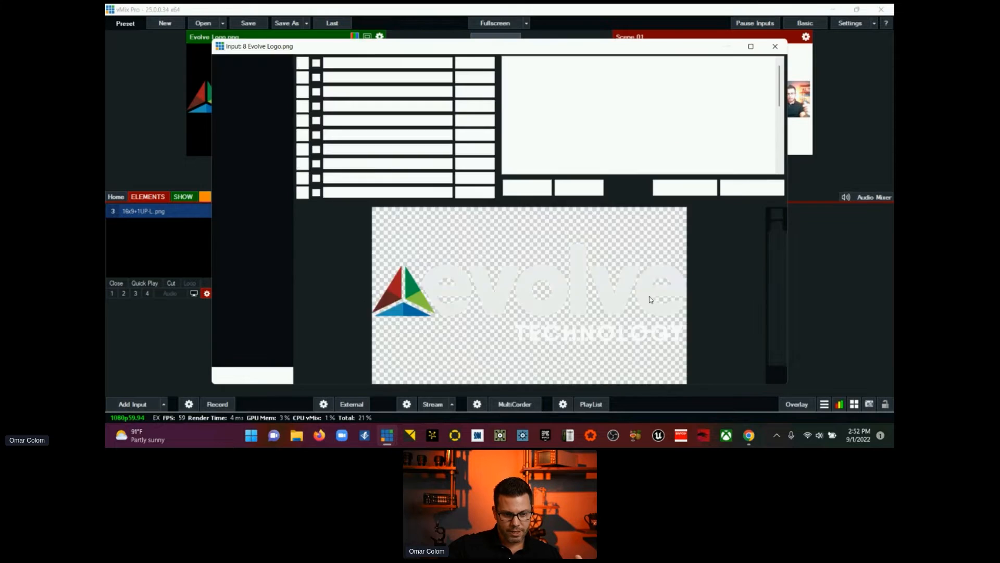
drag(675, 50, 615, 66)
click(714, 63)
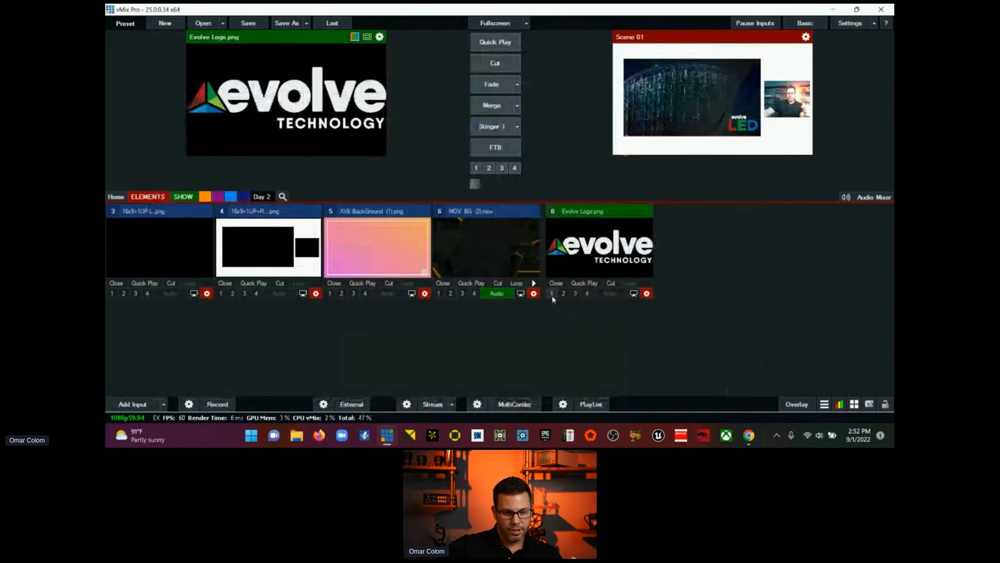
click(552, 293)
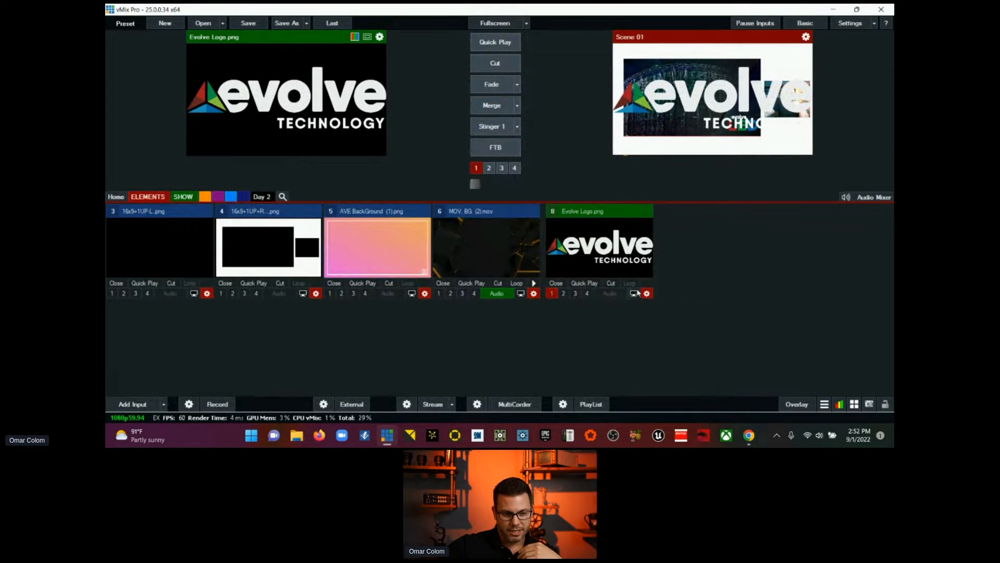
click(553, 294)
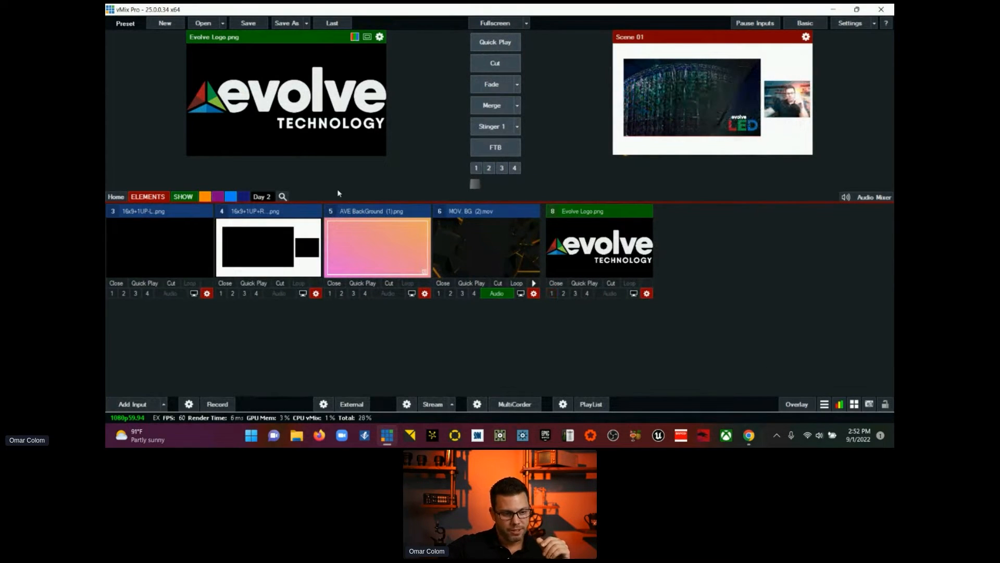
Step: Load the 16x9+1UP+R template into preview and toggle Evolve Logo.png on and off over it as overlay 1
click(301, 208)
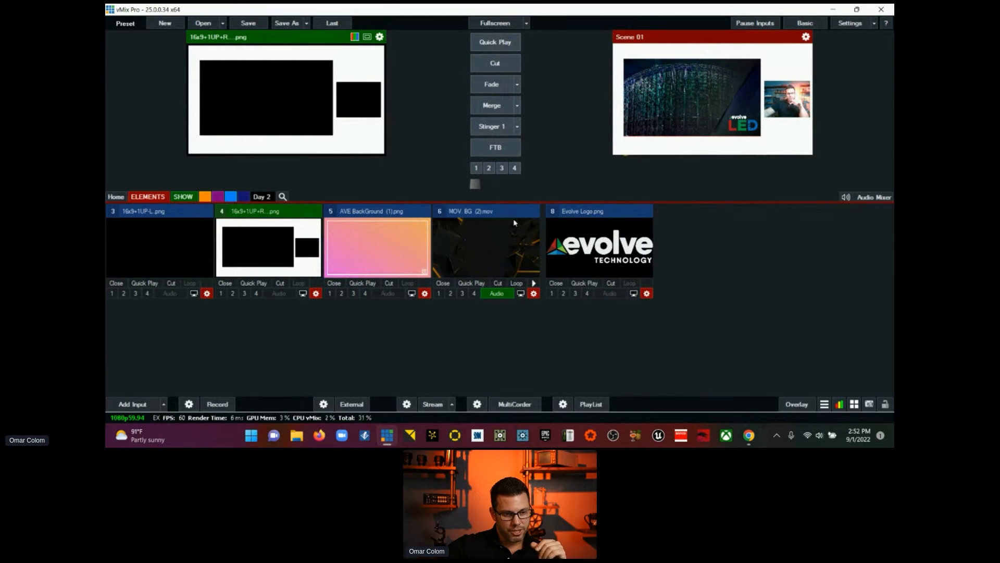
click(553, 293)
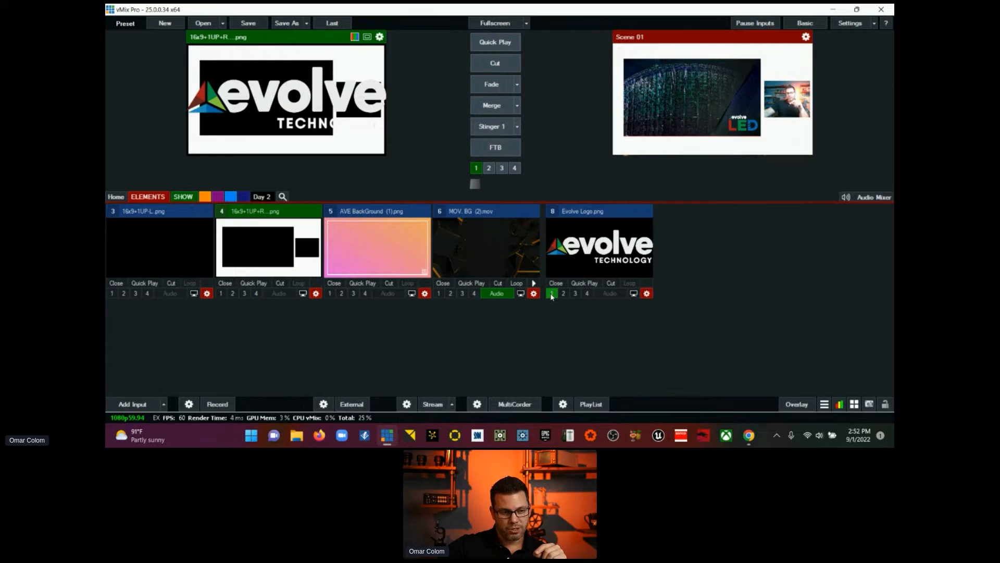
click(552, 294)
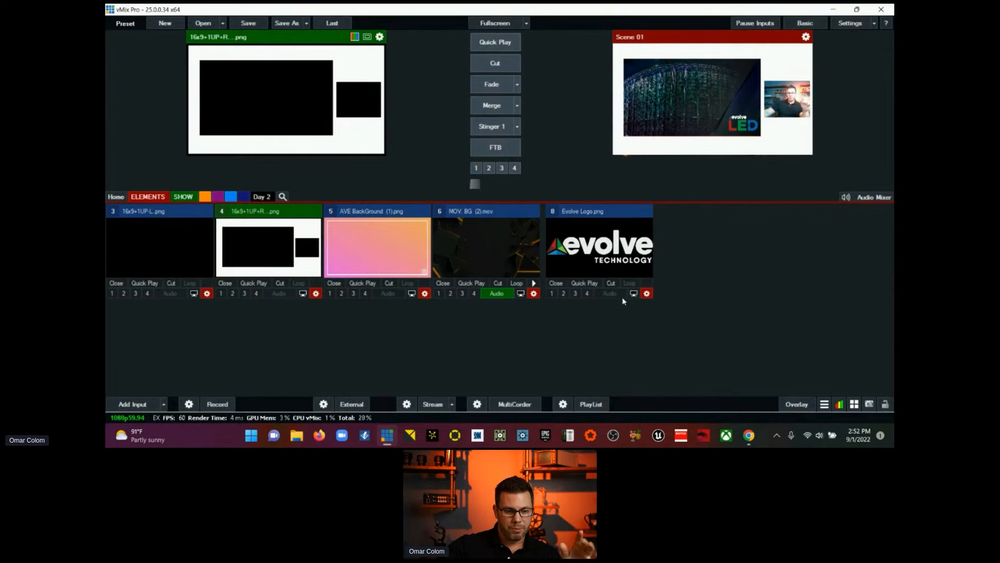
Step: Set the Evolve Logo.png position settings to target Main instead of a layer, and close the input settings
click(642, 296)
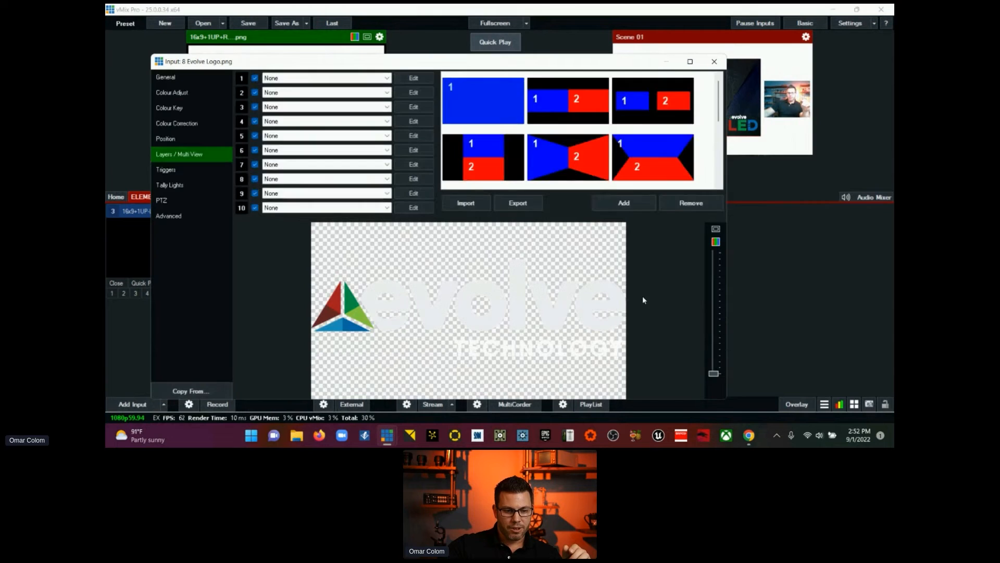
click(179, 139)
click(183, 156)
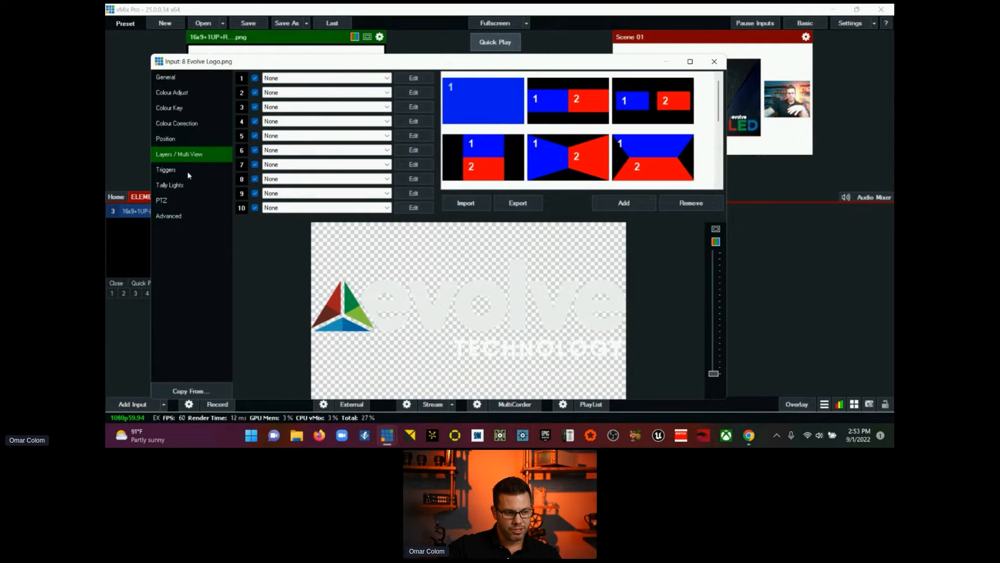
click(187, 140)
click(263, 78)
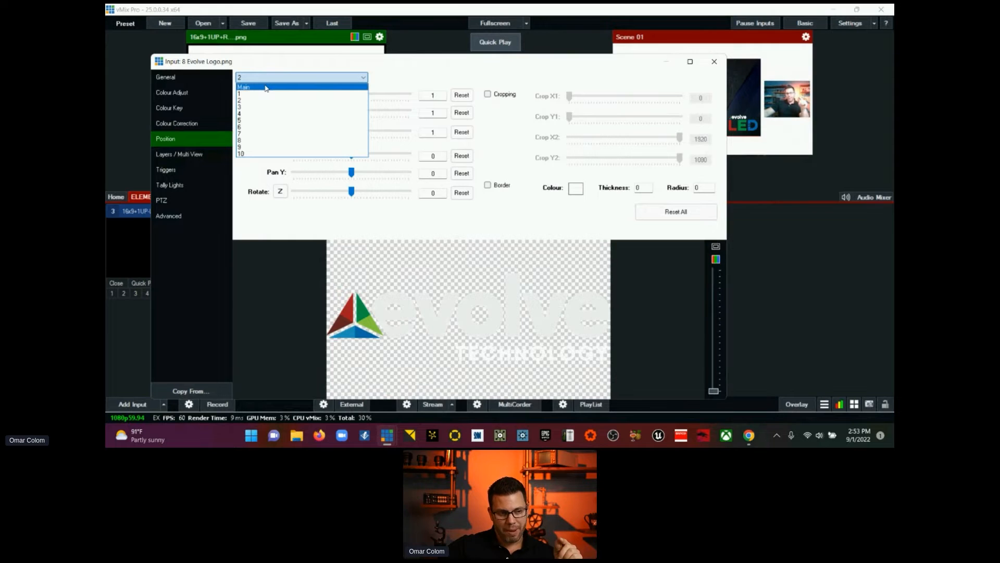
click(266, 88)
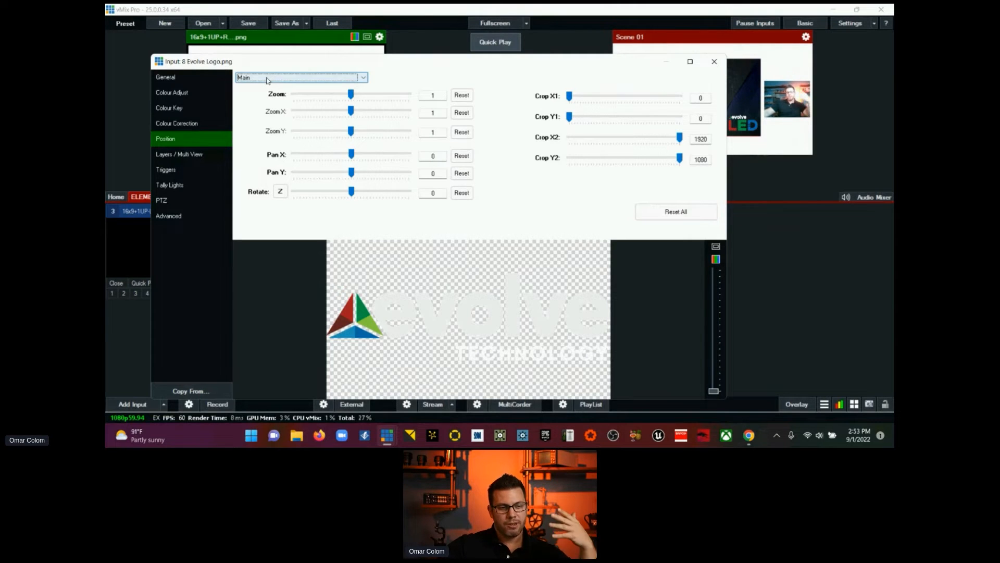
click(268, 80)
click(268, 81)
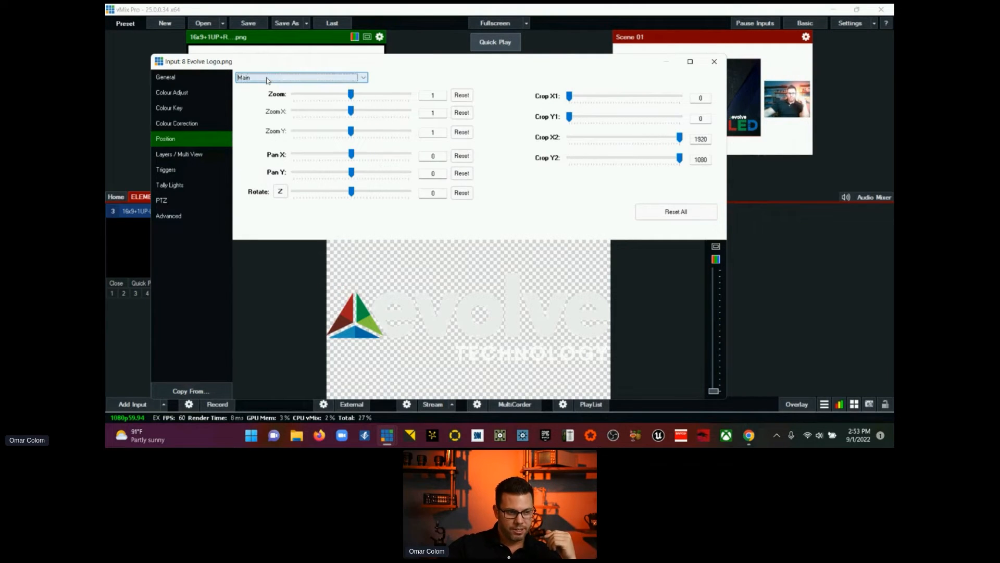
click(714, 63)
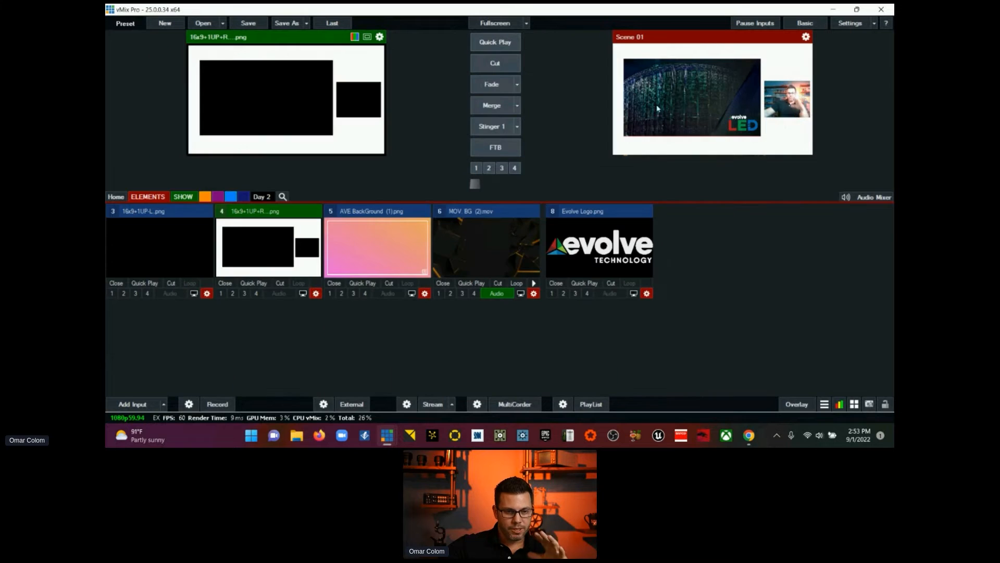
Step: Show the Evolve logo as overlay 1 in preview, shrink it to zoom 0.17275, and place it in the frame's lower-right corner
click(554, 295)
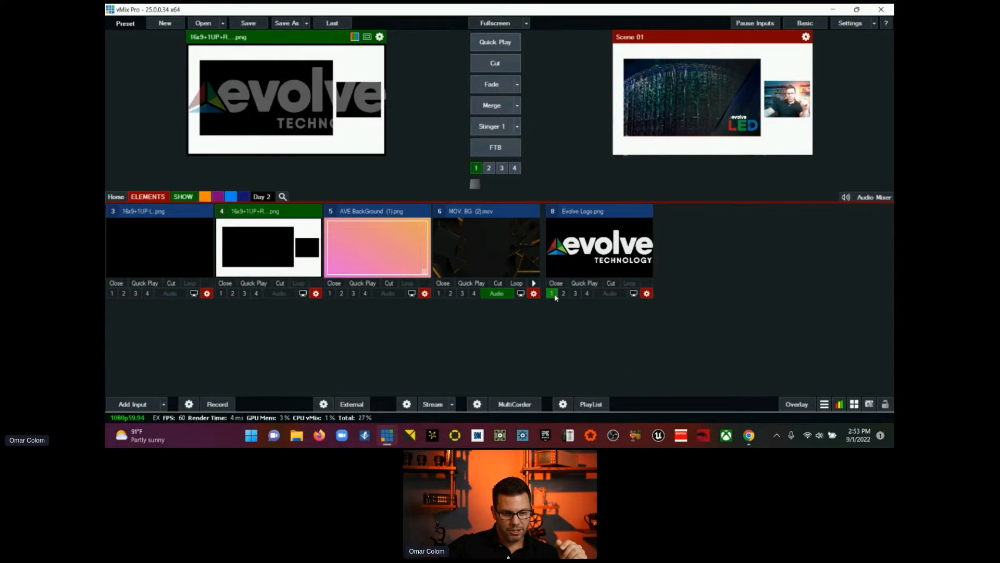
click(647, 294)
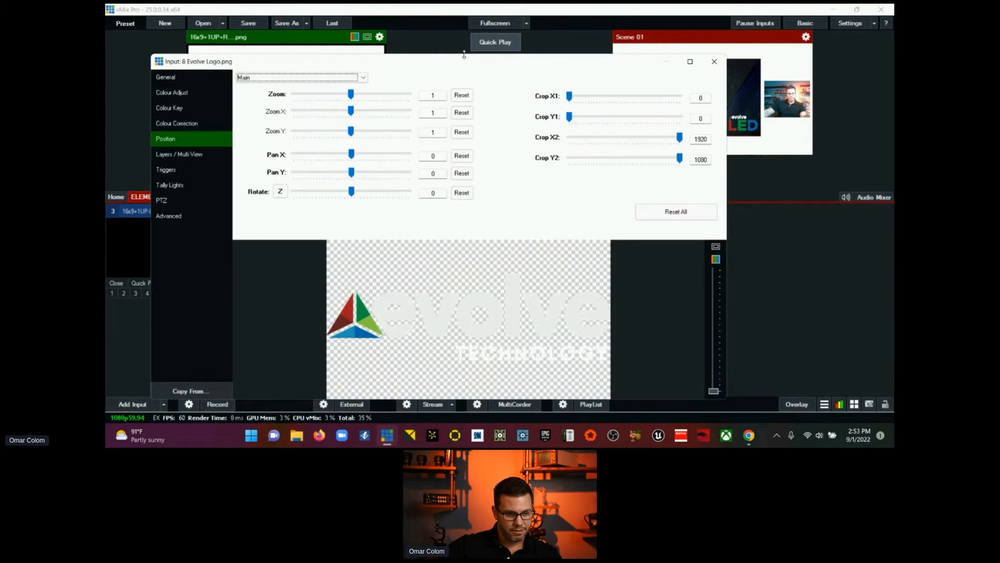
drag(472, 67, 704, 46)
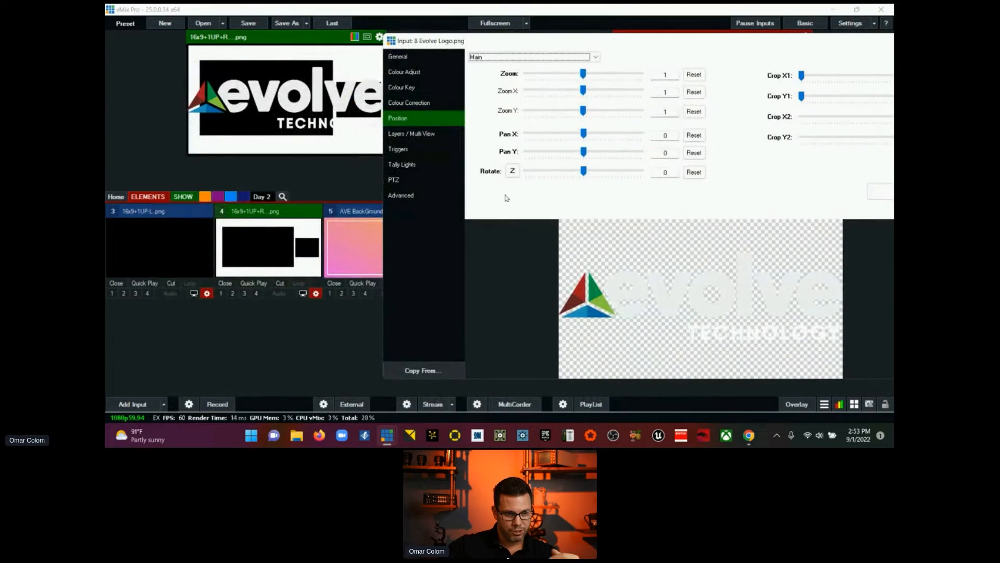
drag(583, 74, 536, 89)
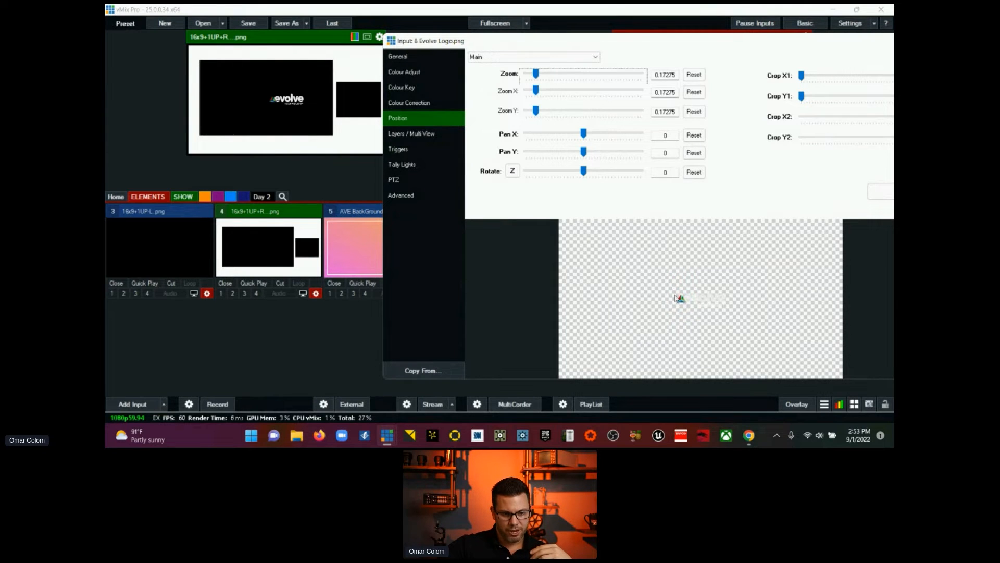
drag(679, 298, 784, 367)
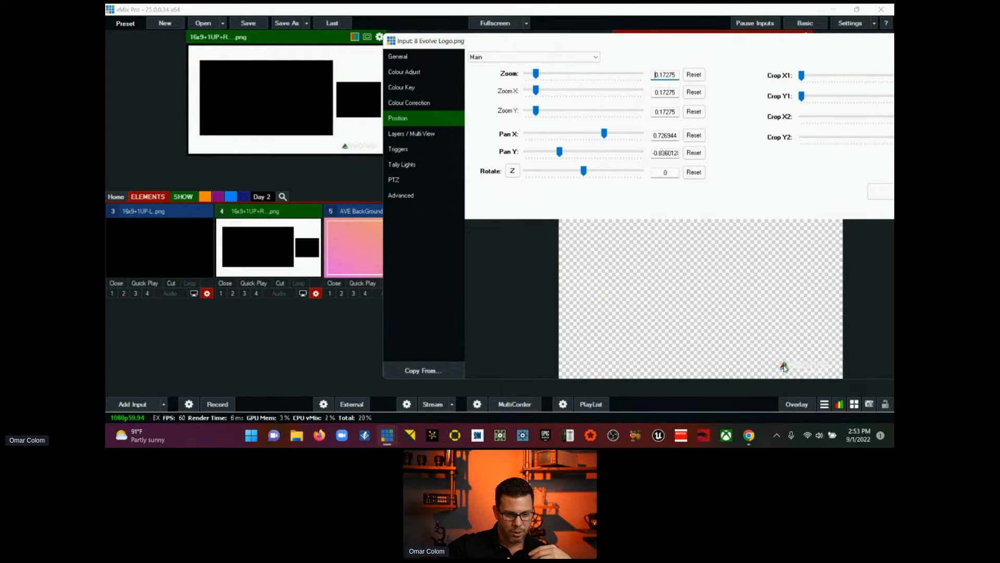
Step: Try a hue shift of -0.11 on the Evolve logo with Colour Correction, reset the hue, and close the input settings
click(412, 103)
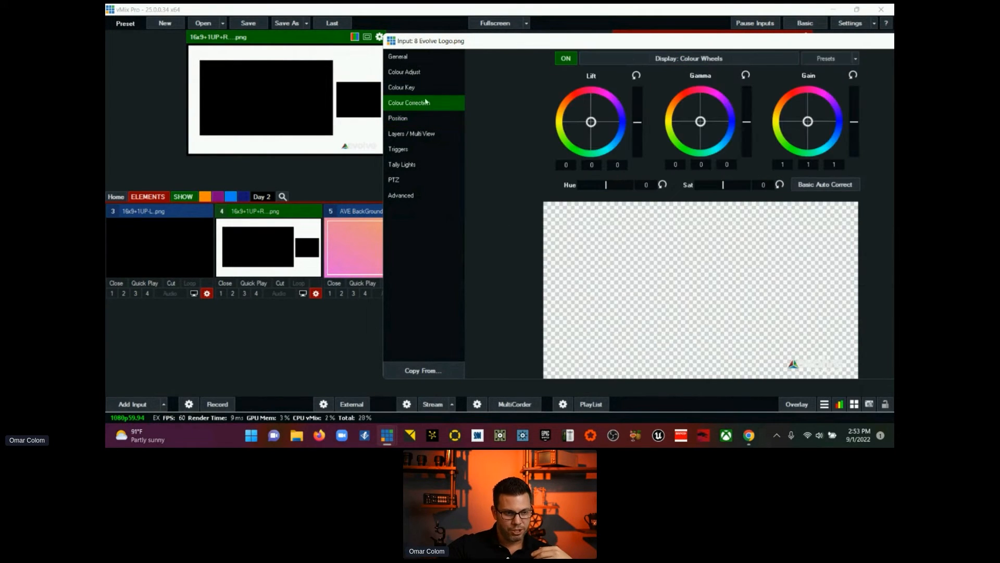
mouse_move(606, 186)
mouse_down()
mouse_move(617, 186)
mouse_move(597, 195)
mouse_up()
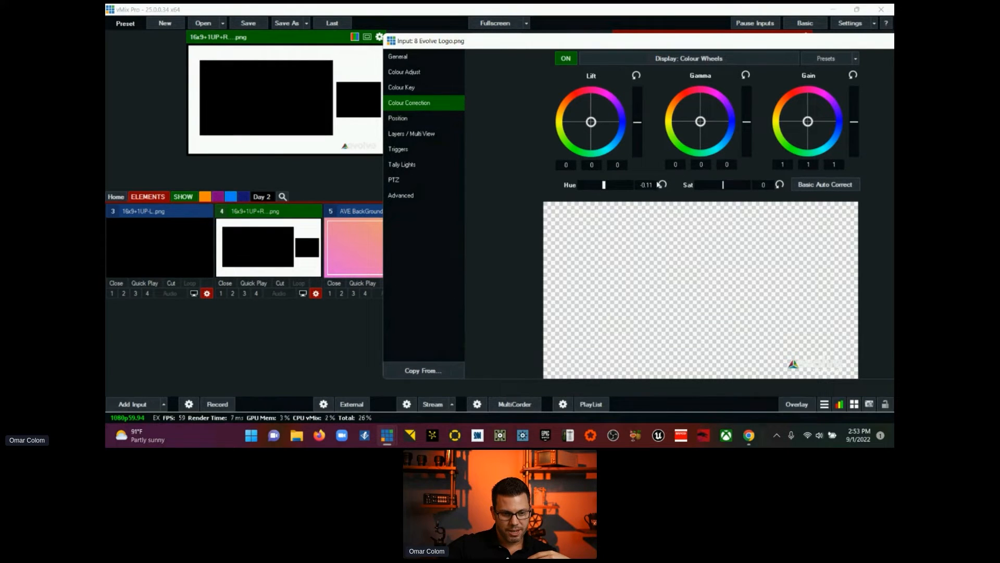
click(661, 185)
drag(832, 41, 596, 46)
click(712, 46)
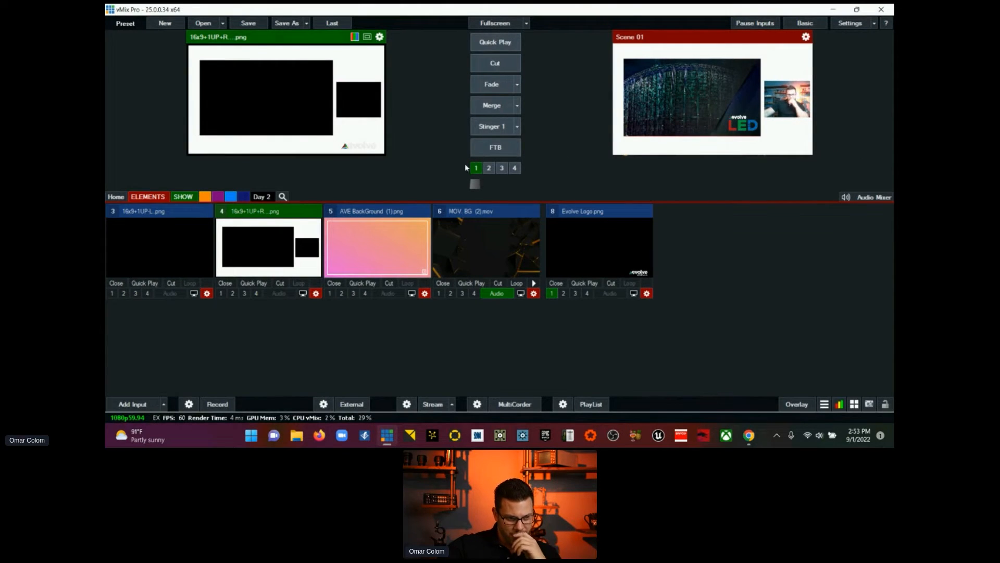
Step: Remove the Evolve logo overlay from preview and show it as overlay 1 on the live Scene 01 output
click(552, 295)
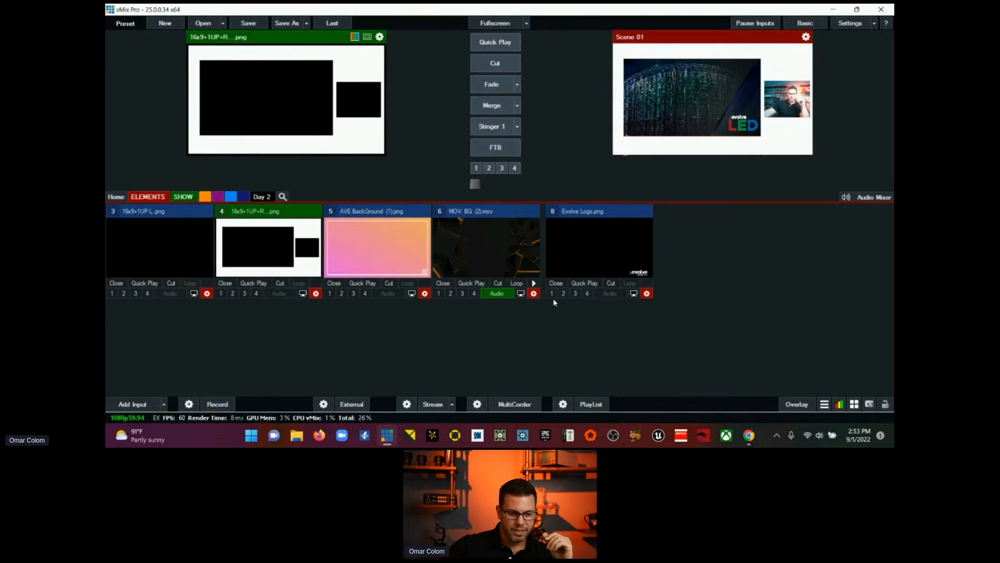
click(552, 293)
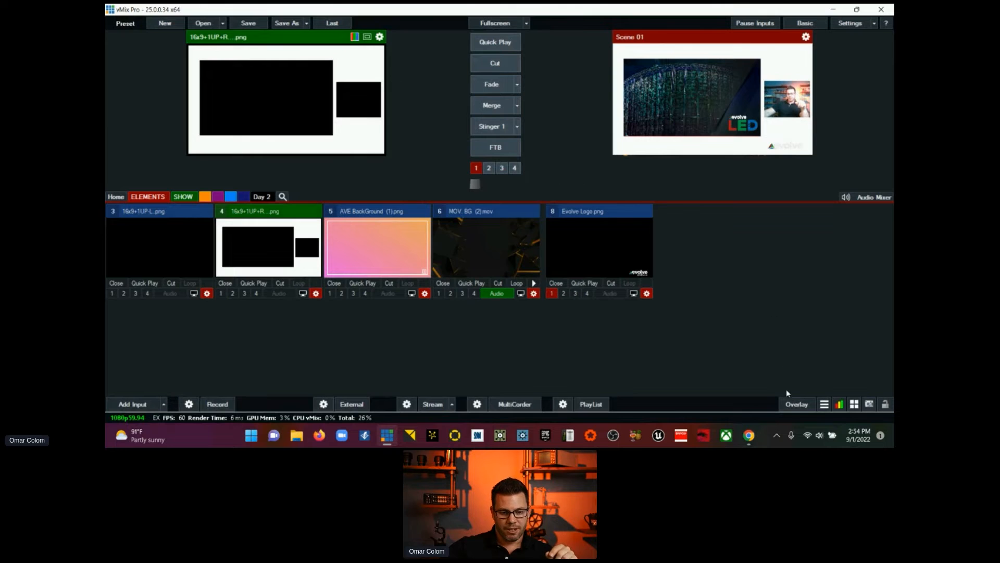
Step: Review the Overlay Settings for overlay number 1, close them, and toggle the logo's overlay 1 over live Scene 01
click(796, 403)
click(353, 67)
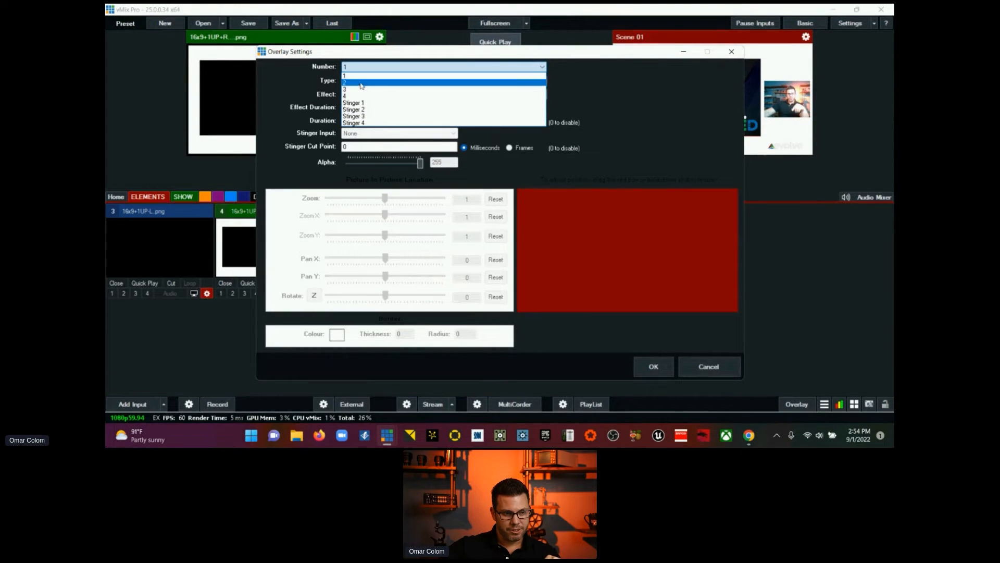
click(359, 76)
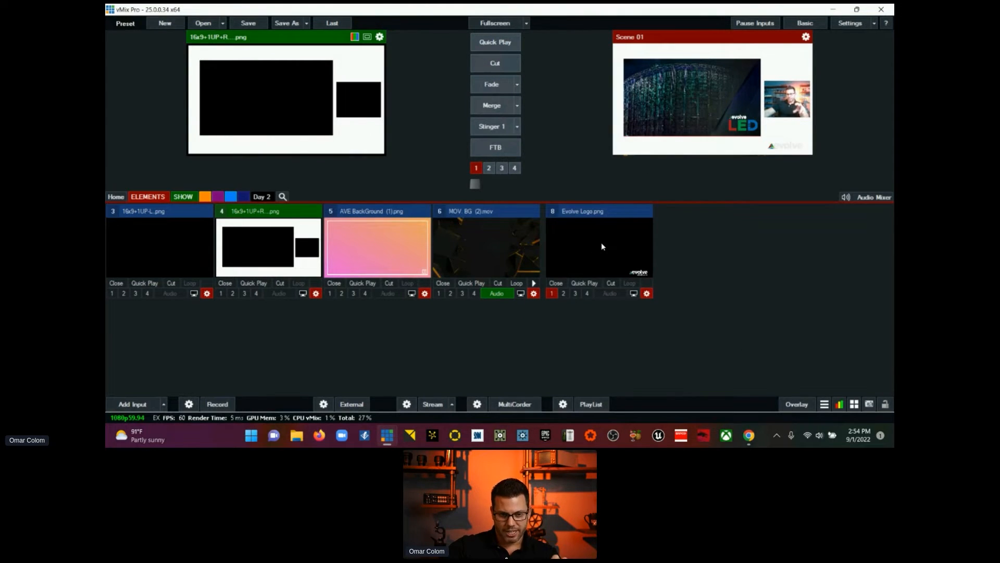
click(552, 293)
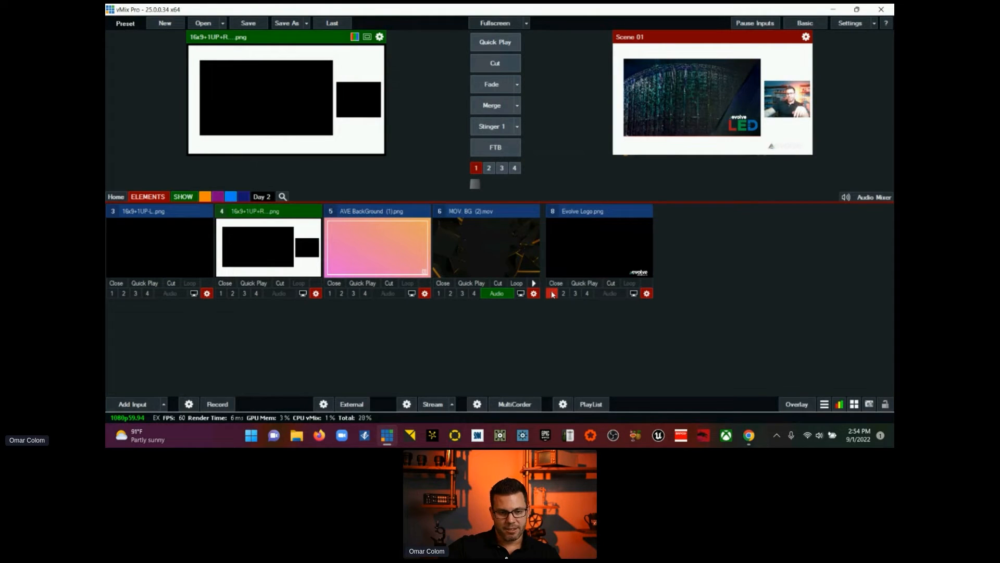
Step: Cut the live output to MOV. BG (2).mov, to AVE BackGround (1).png, and back to the movie with the logo overlay kept on
click(498, 213)
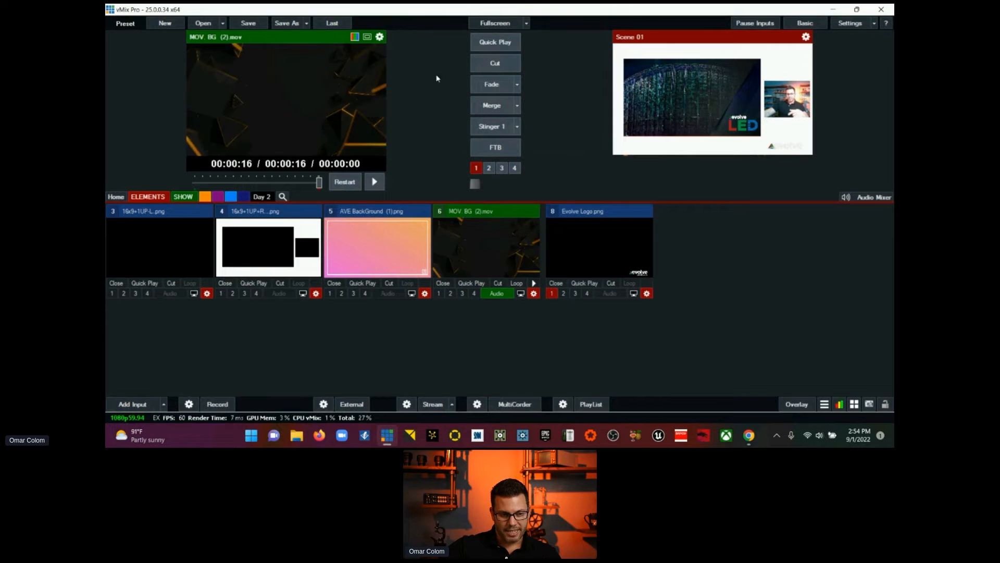
click(489, 65)
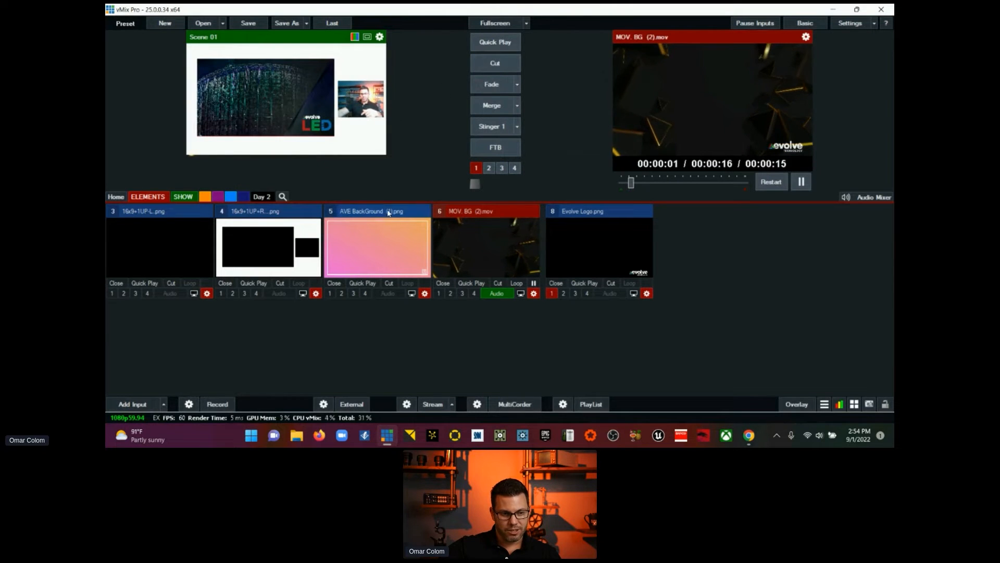
click(389, 212)
click(484, 65)
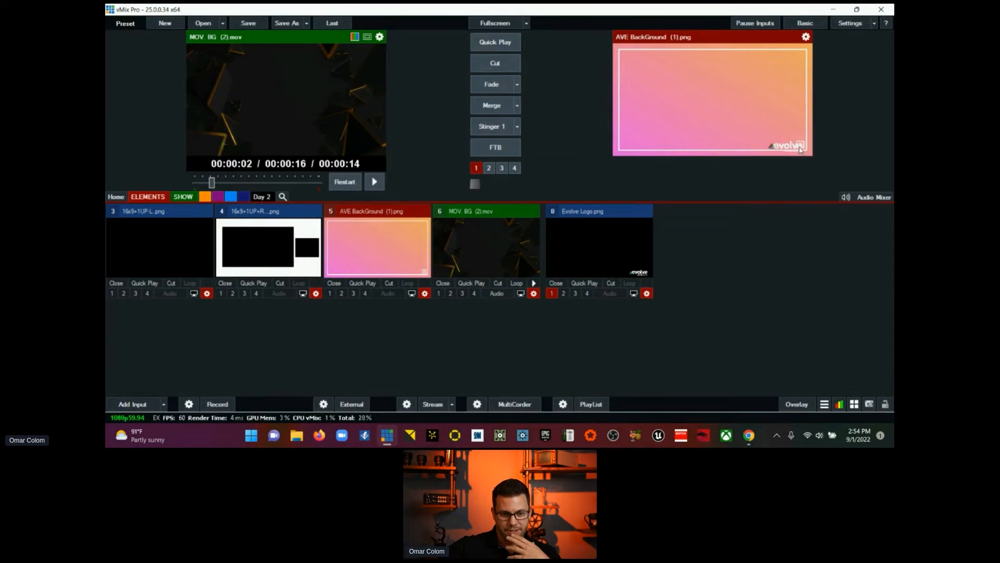
click(486, 66)
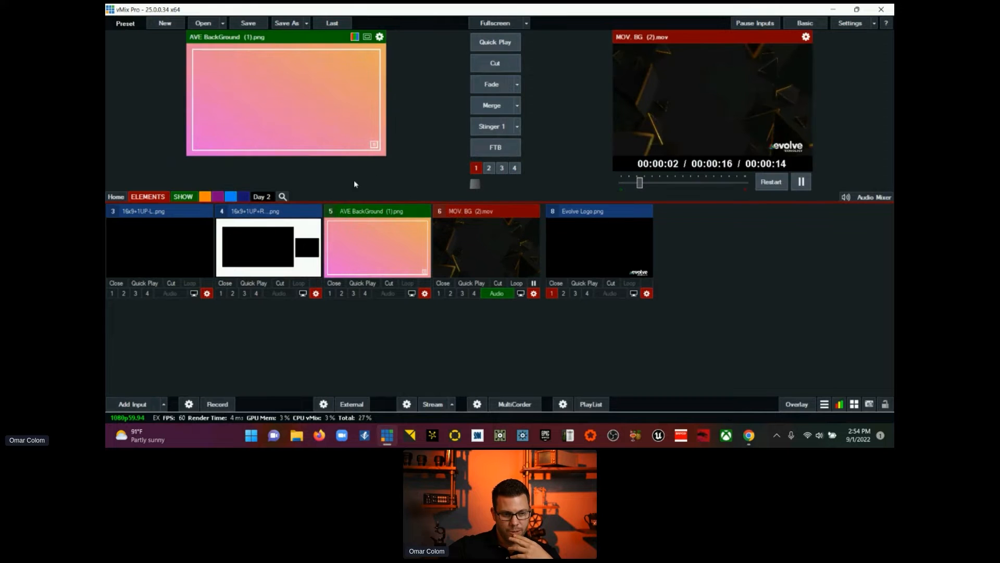
Step: Cut the live output to the 16x9+1UP+R frame image, cut it to Colour Bars, and turn off overlay 1
click(268, 244)
click(495, 63)
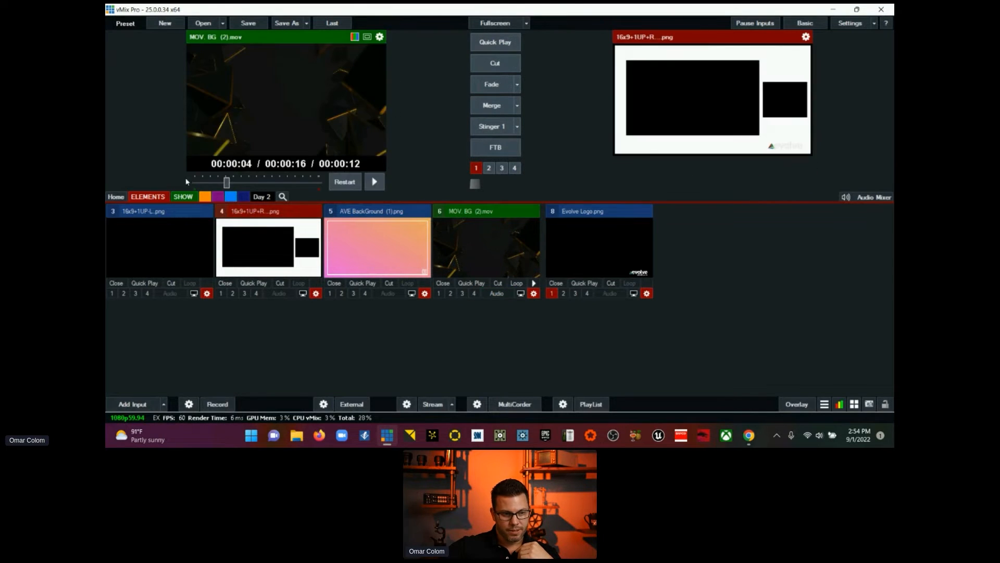
click(115, 196)
click(156, 243)
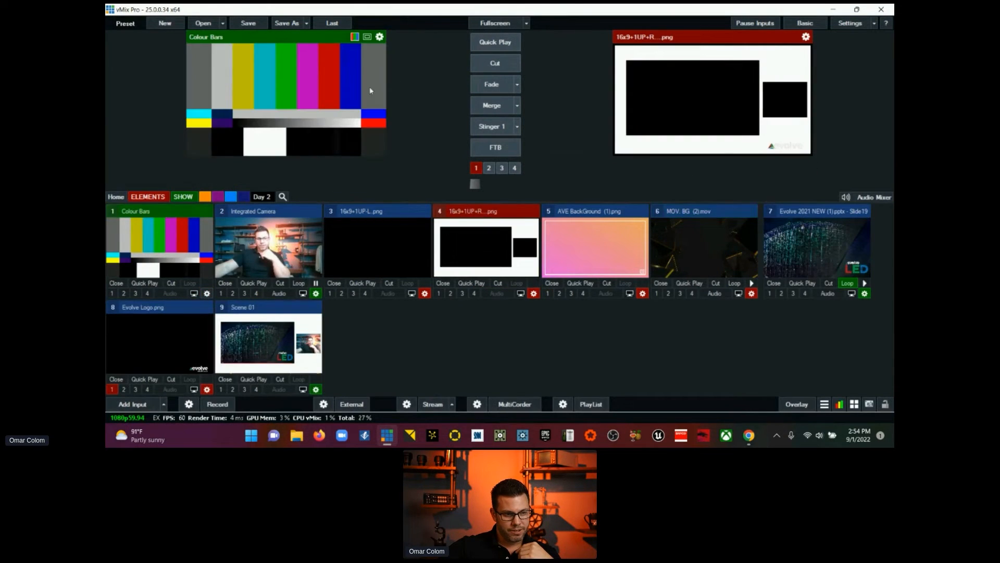
click(480, 66)
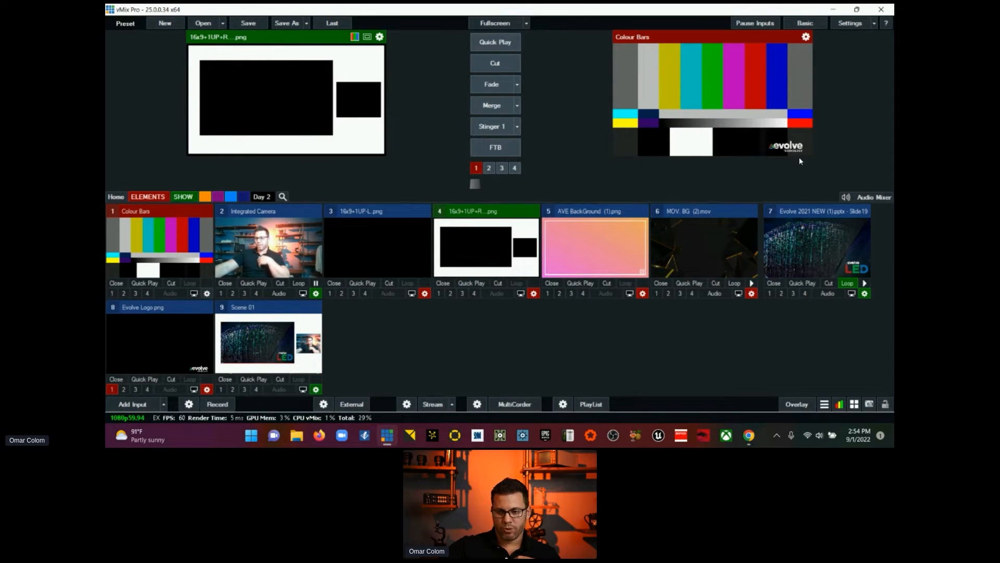
click(475, 168)
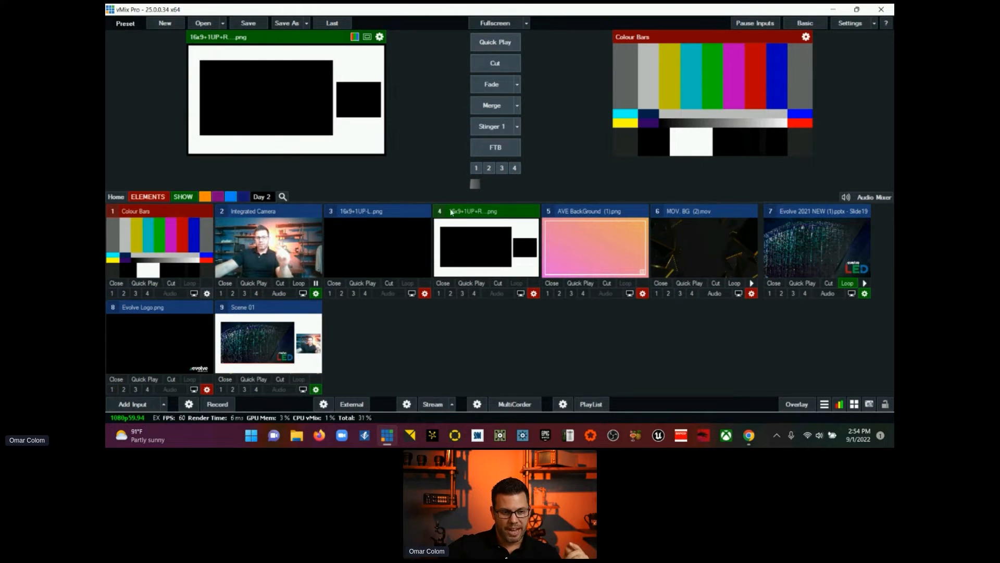
Step: Preview Scene 01 from the SHOW category and crop its layer 2 camera to X1 116 and X2 1384
click(146, 197)
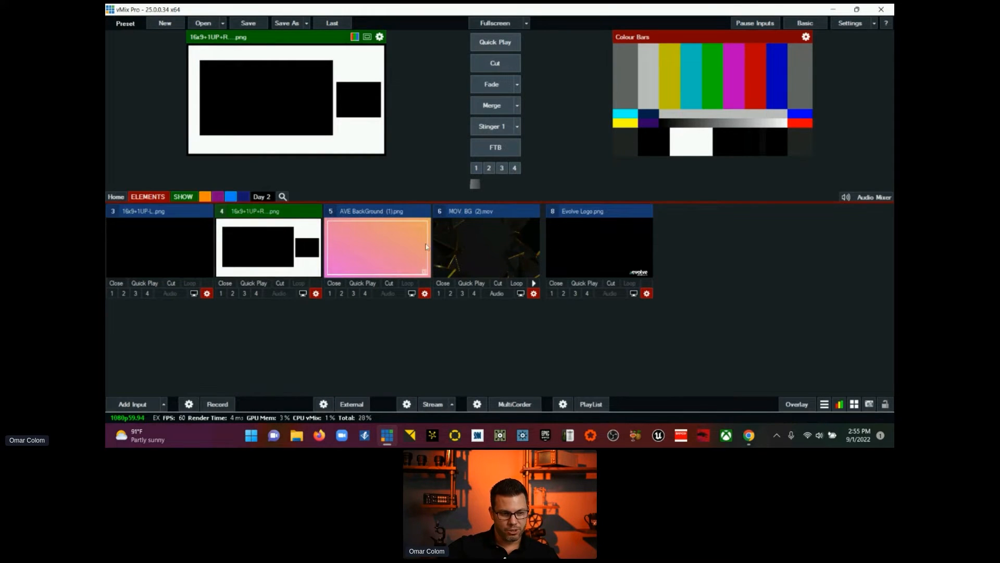
click(183, 196)
click(343, 215)
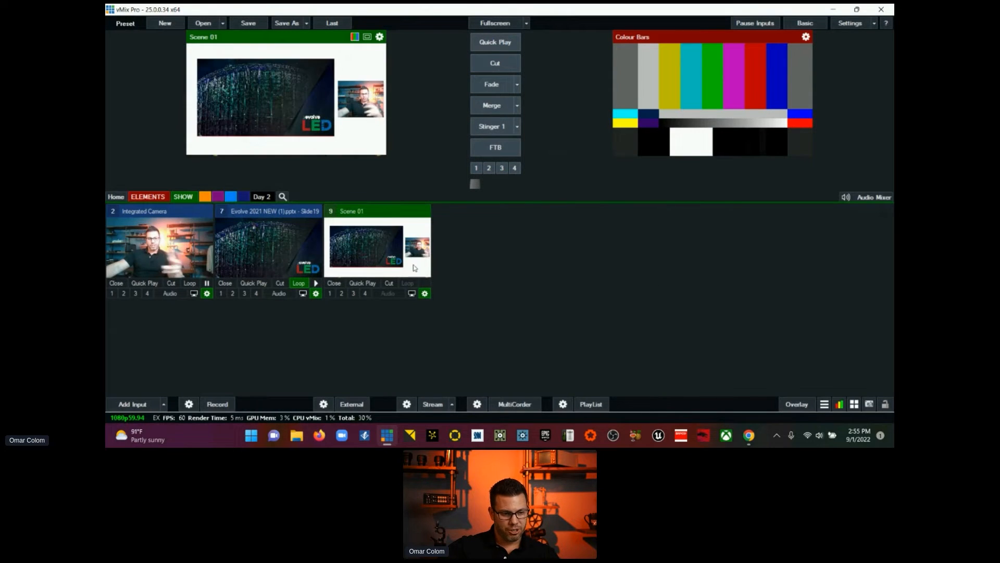
click(426, 293)
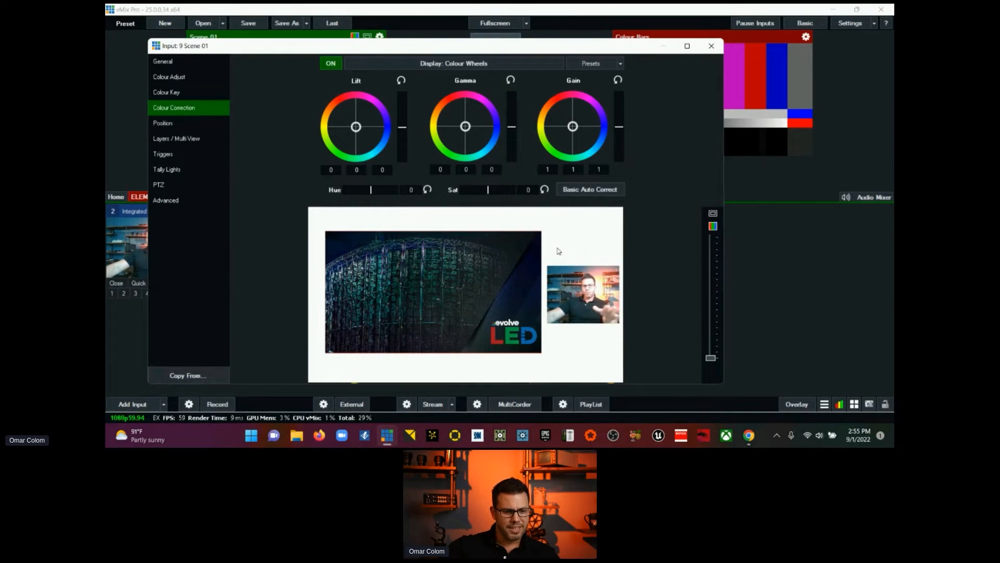
click(196, 137)
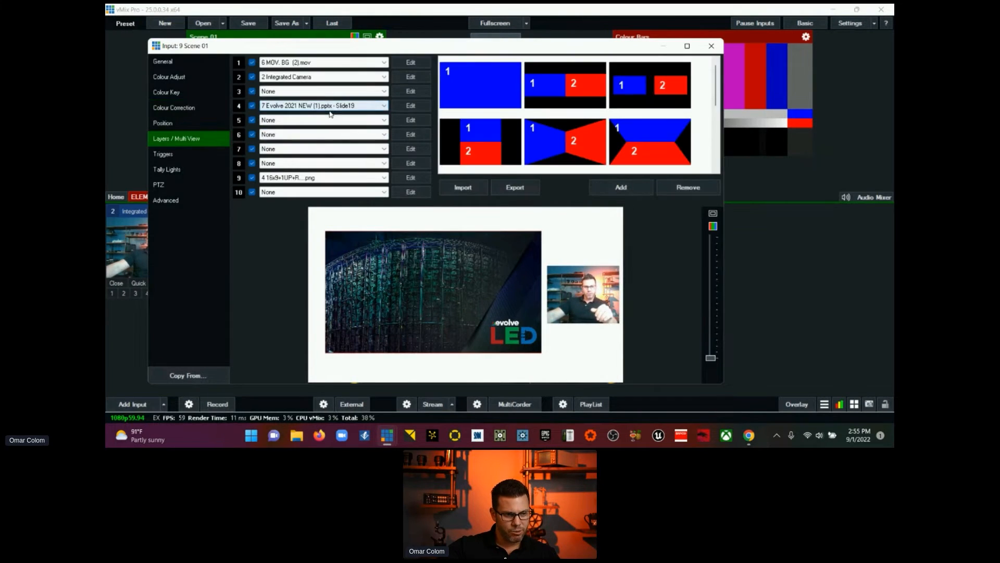
click(401, 77)
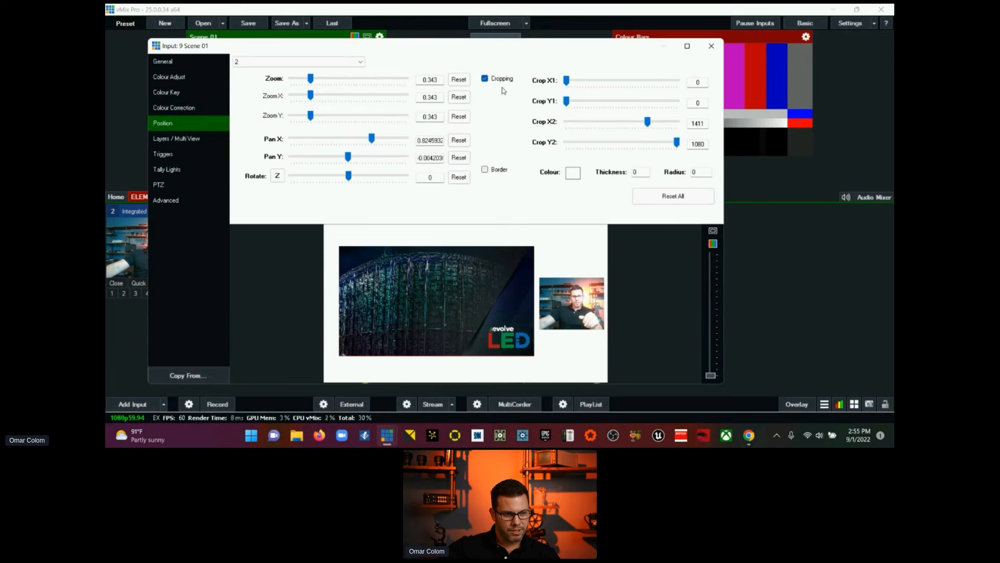
click(566, 82)
drag(566, 84, 573, 79)
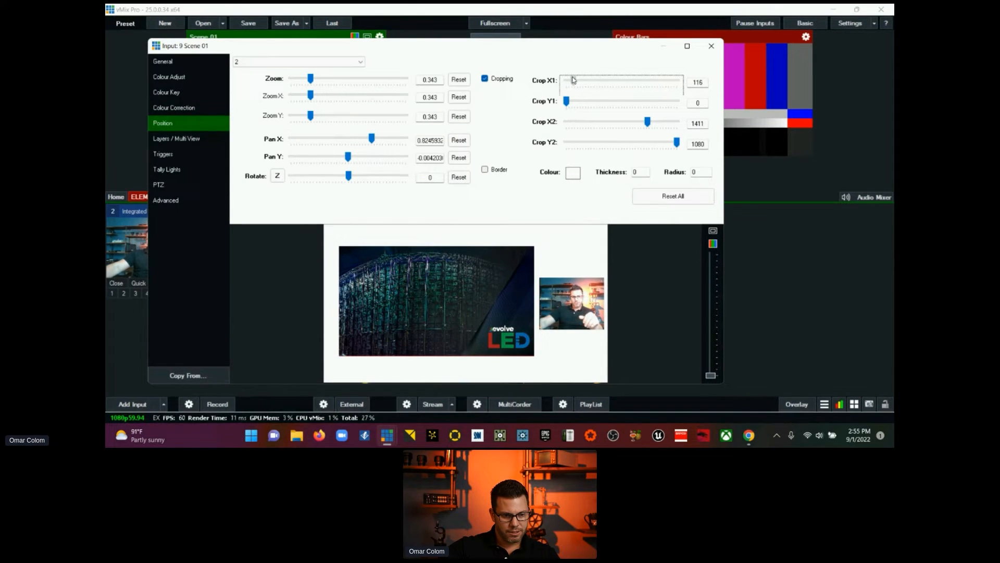
drag(649, 123, 648, 125)
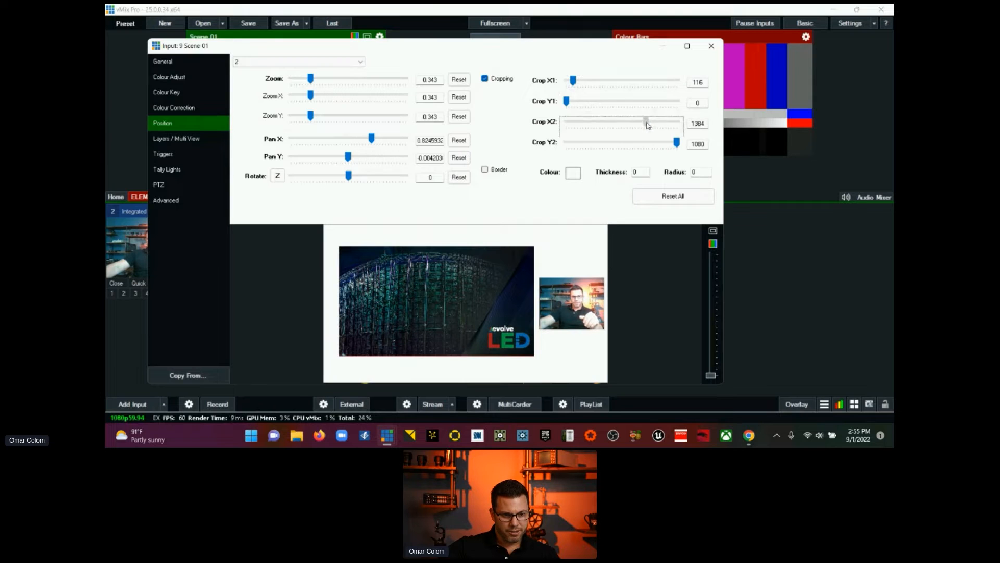
click(711, 46)
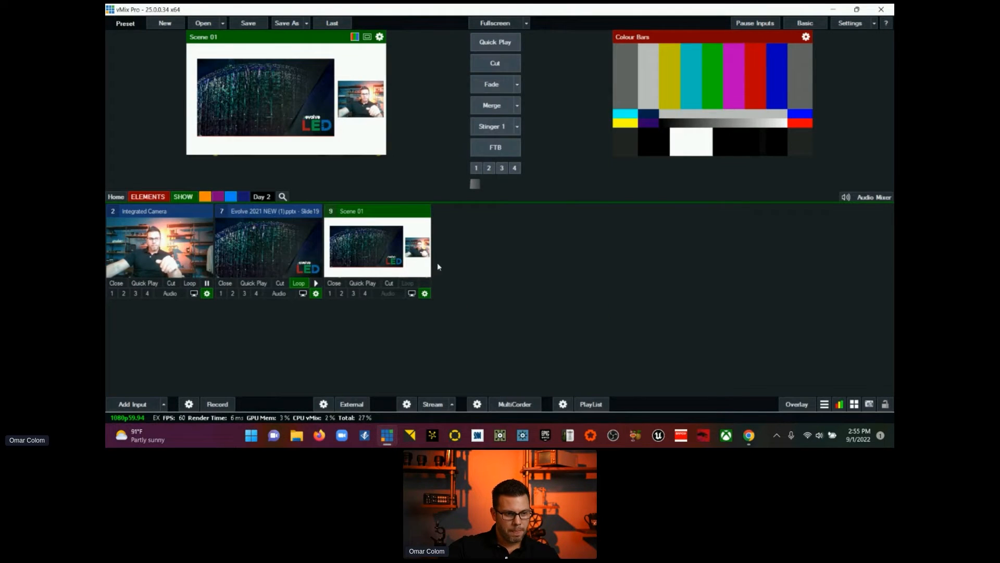
Step: Hide the layer 9 frame image in Scene 01 and remove the border from the layer 4 slide
click(425, 294)
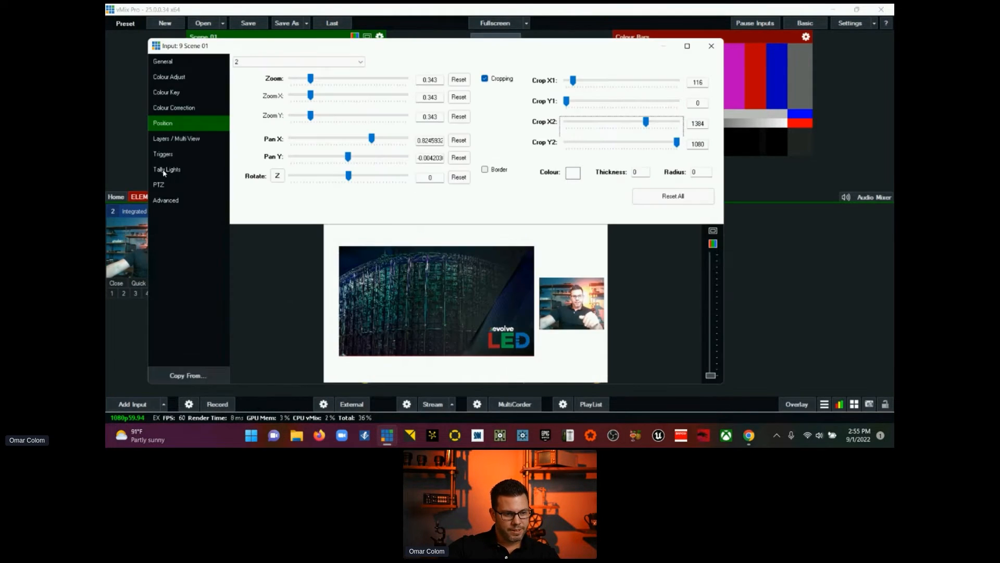
click(184, 138)
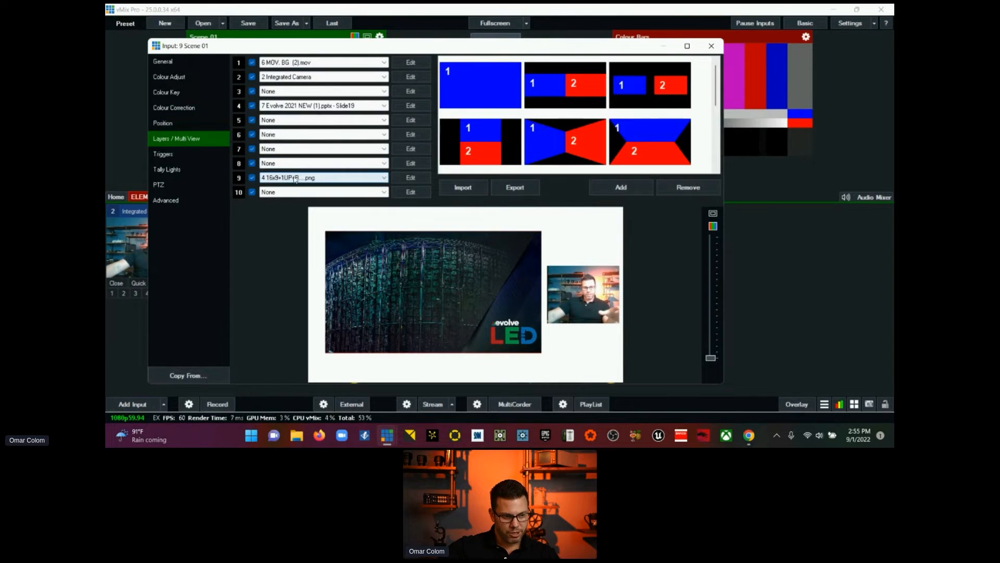
click(252, 178)
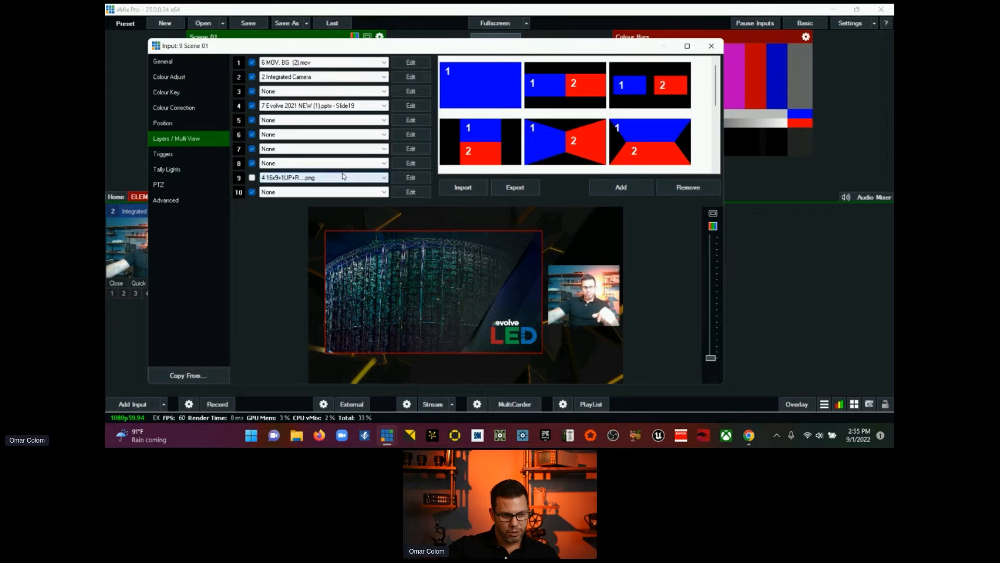
click(399, 106)
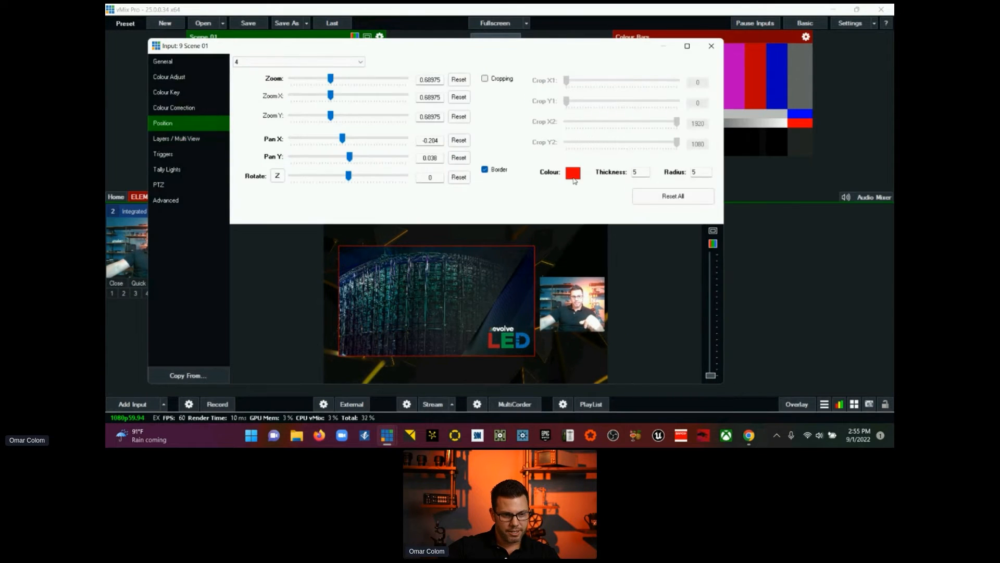
click(485, 169)
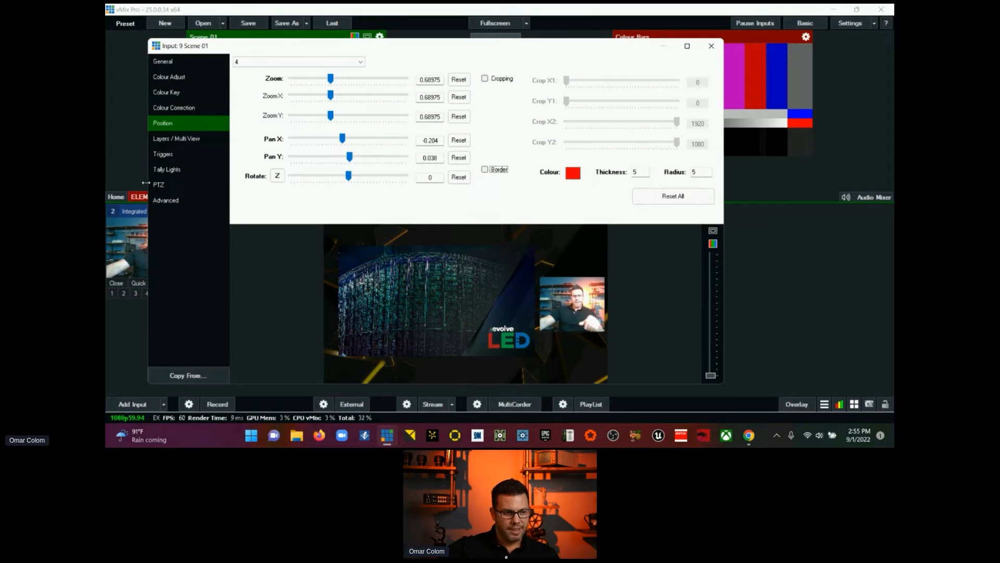
Step: Assign Evolve Logo.png to layer 10 of Scene 01 and close the input settings
click(183, 160)
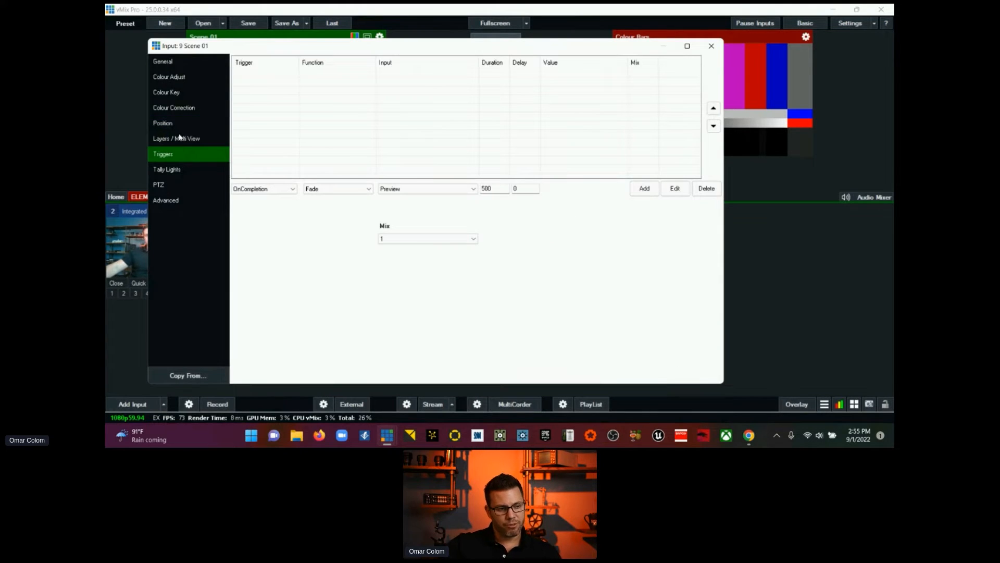
click(180, 138)
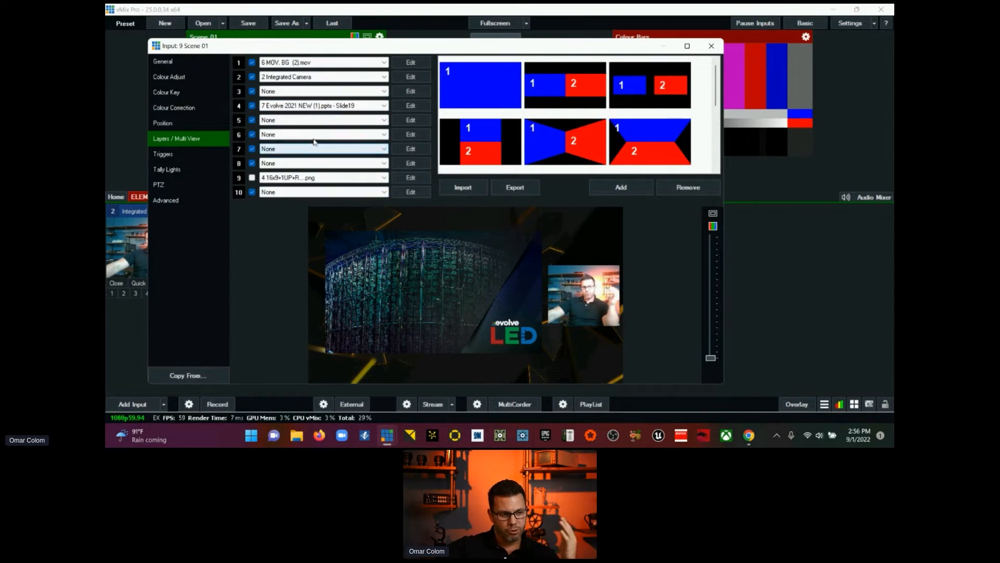
click(325, 193)
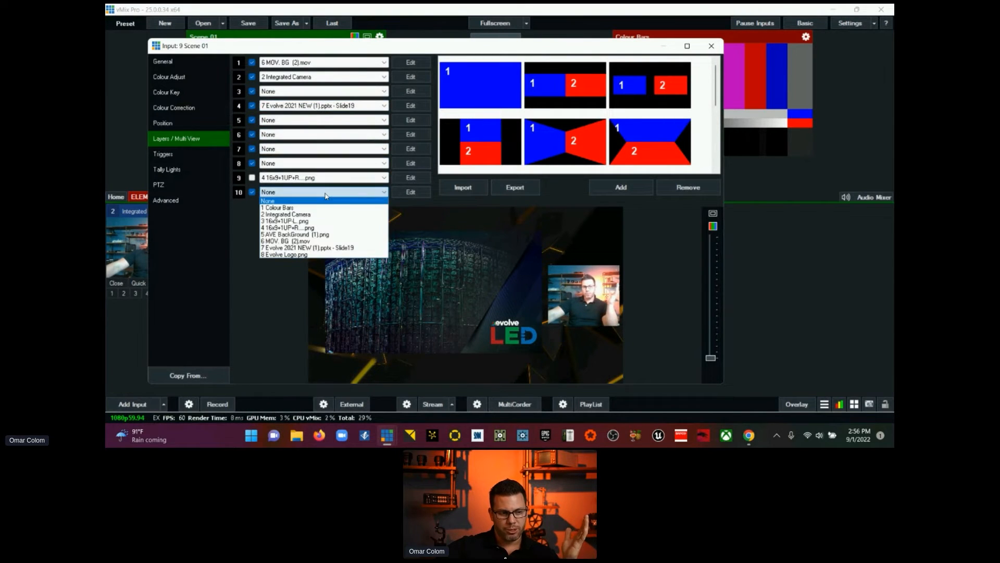
click(320, 254)
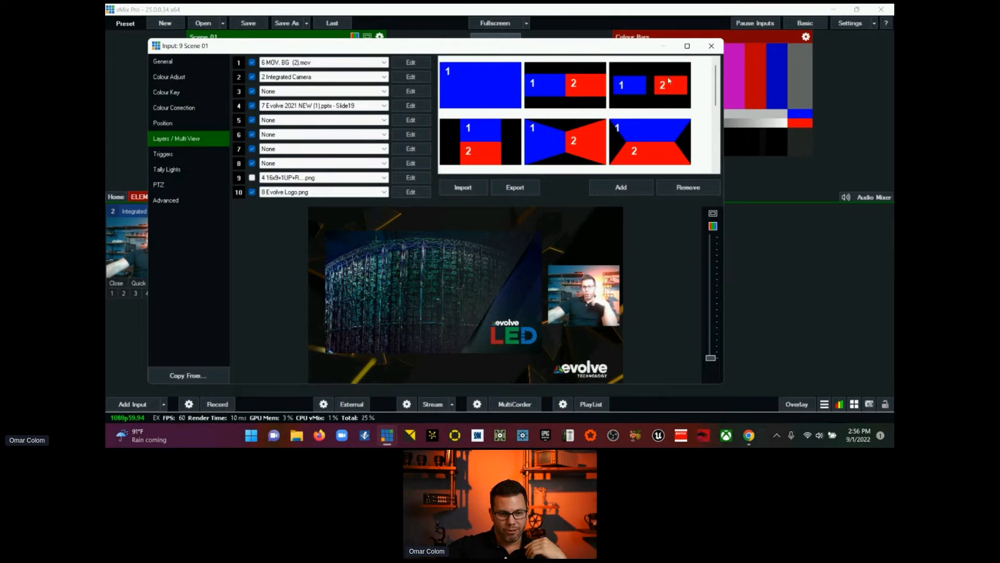
click(711, 46)
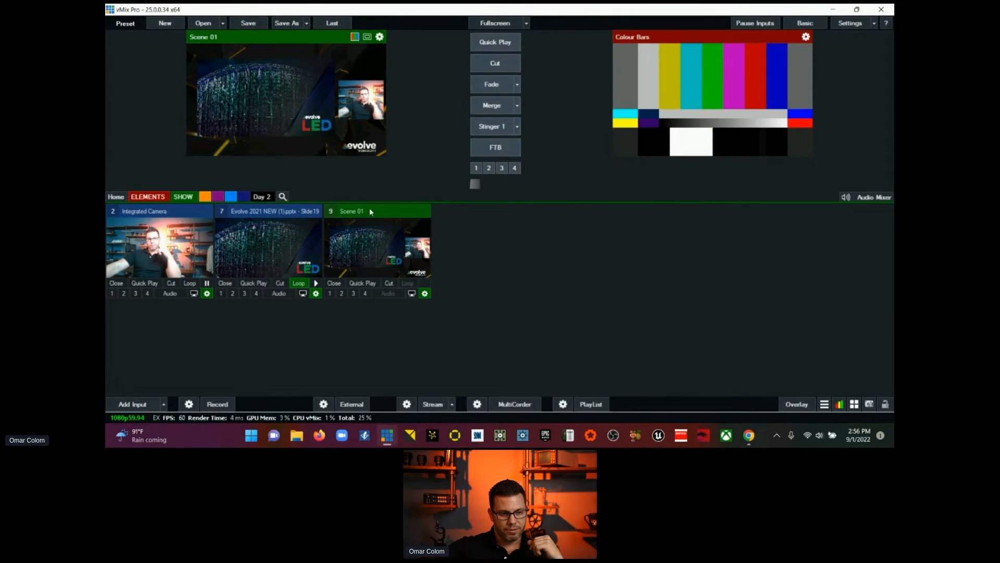
Step: Cut Scene 01 to the live output, fade to Integrated Camera, and cut back to Scene 01
click(504, 61)
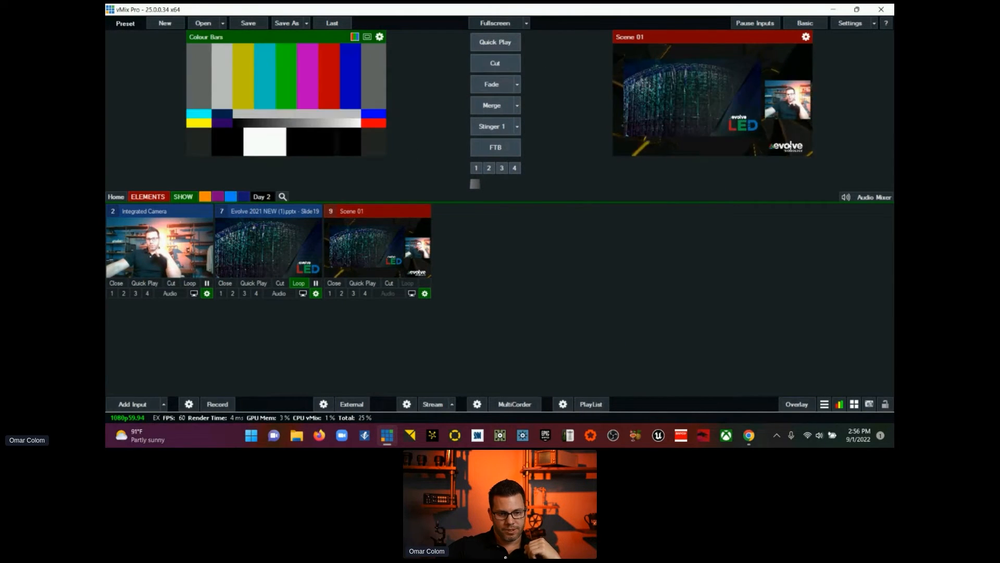
click(171, 213)
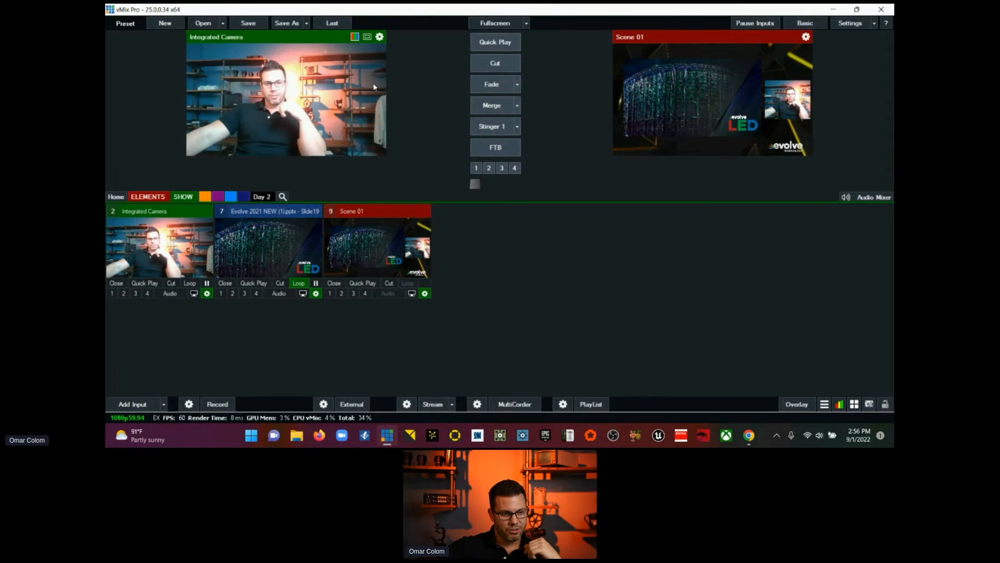
click(494, 87)
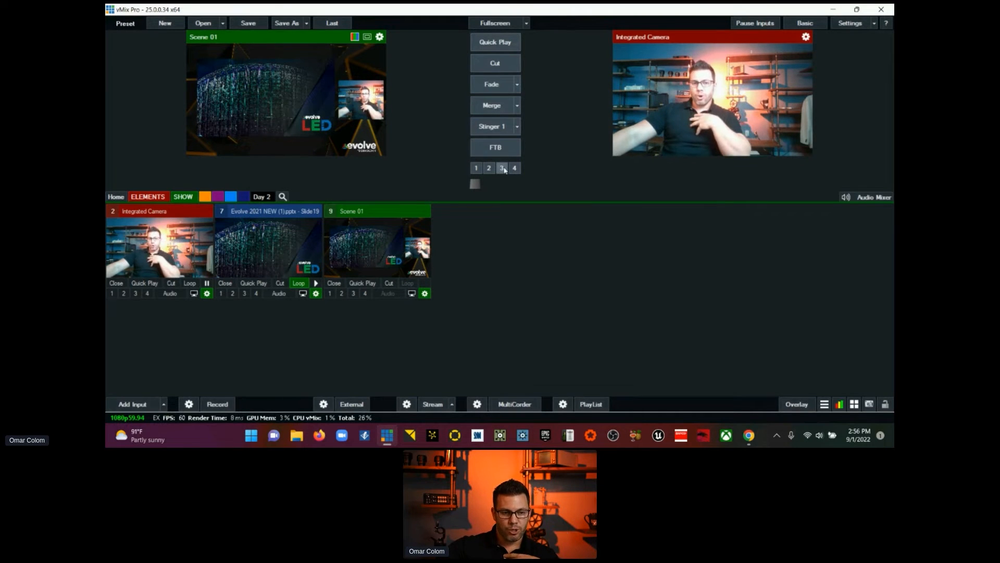
click(493, 67)
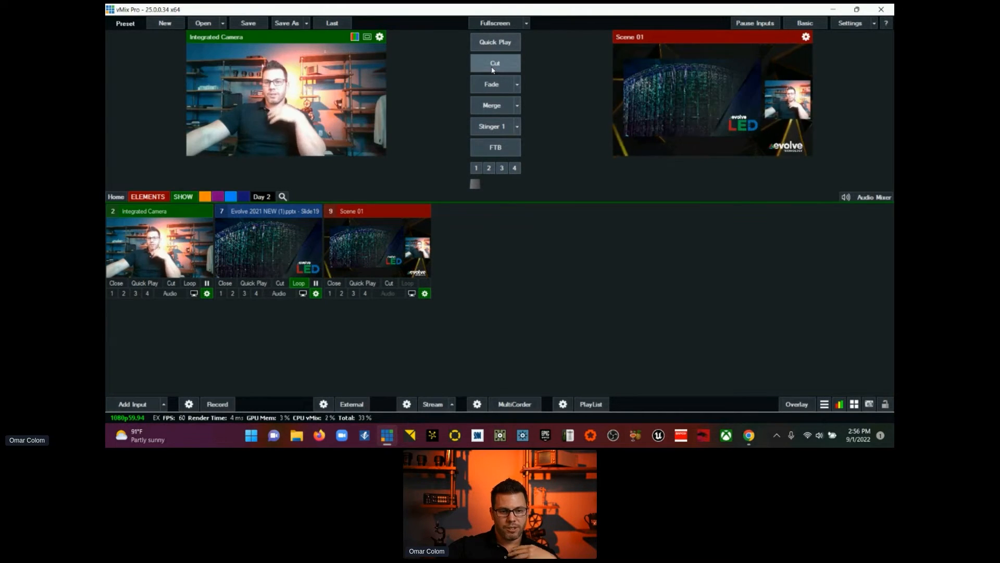
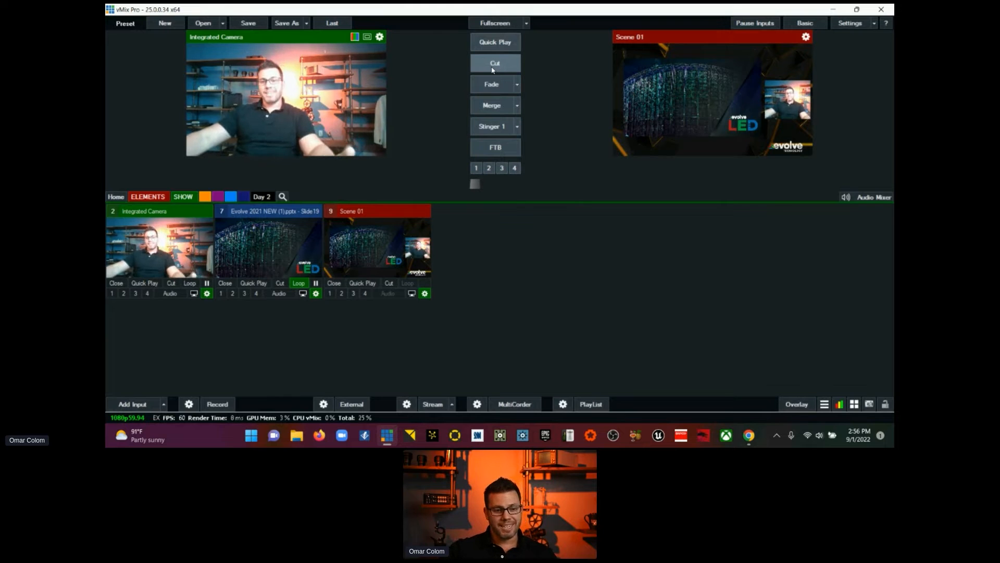
Step: Hide the layer 10 logo in Scene 01 and close the input settings
click(425, 293)
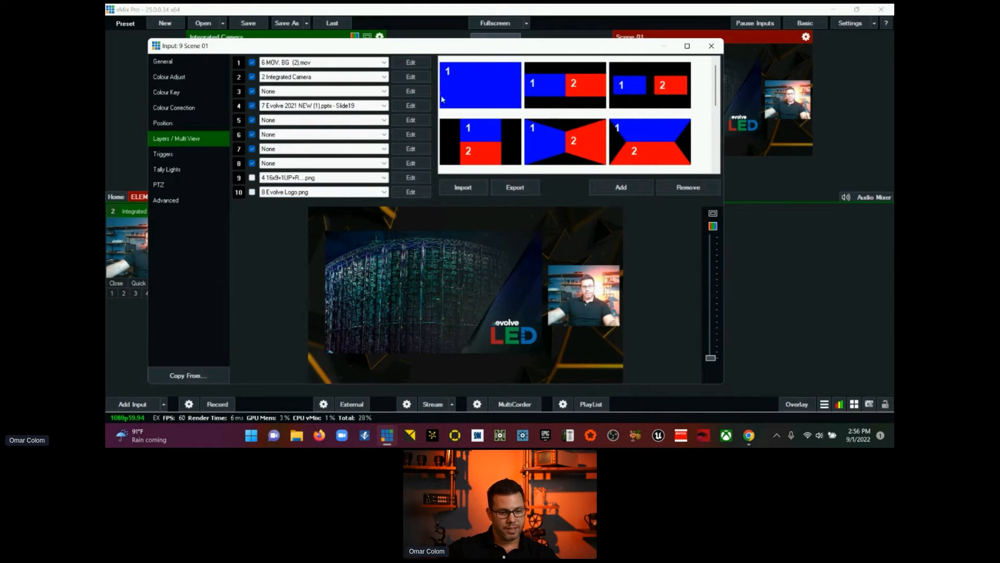
click(711, 46)
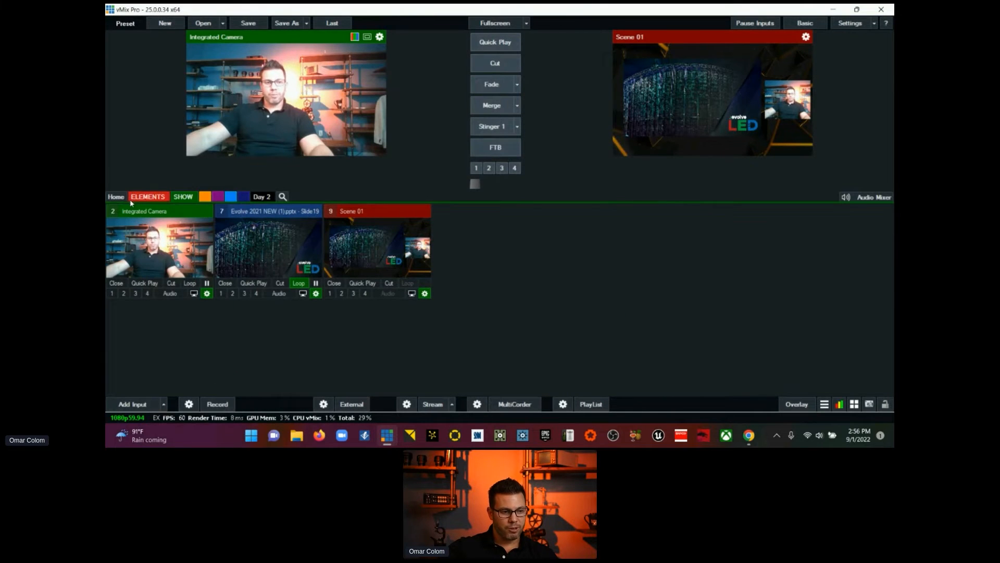
Step: Put Evolve Logo.png from the ELEMENTS category on overlay channel 1 and cut Integrated Camera to the live output
click(113, 197)
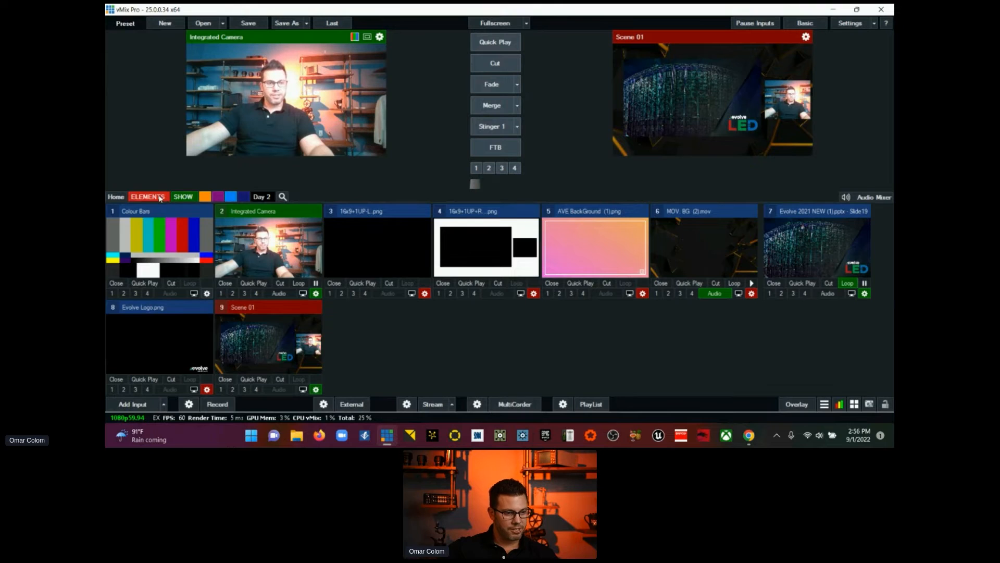
click(147, 196)
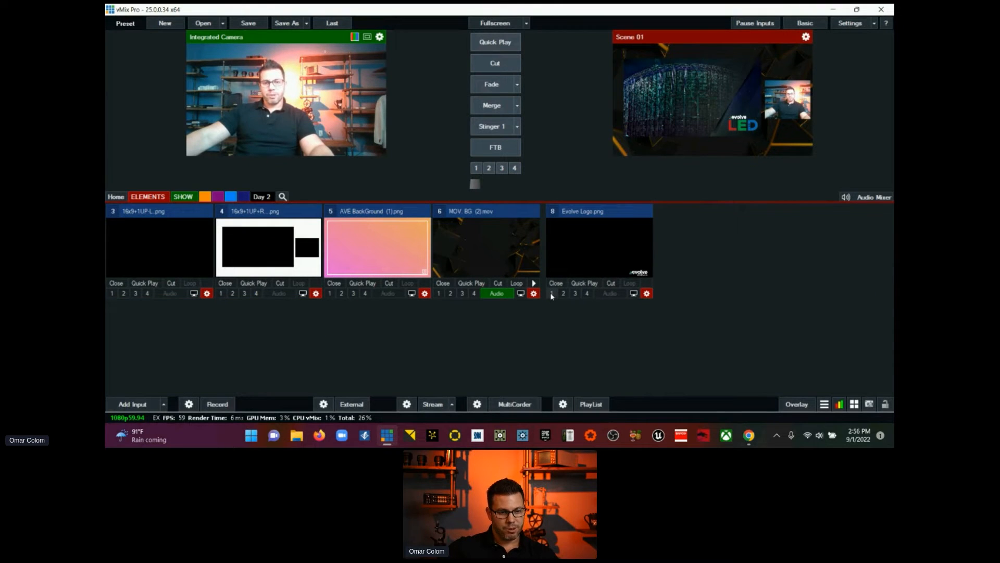
click(552, 294)
click(481, 65)
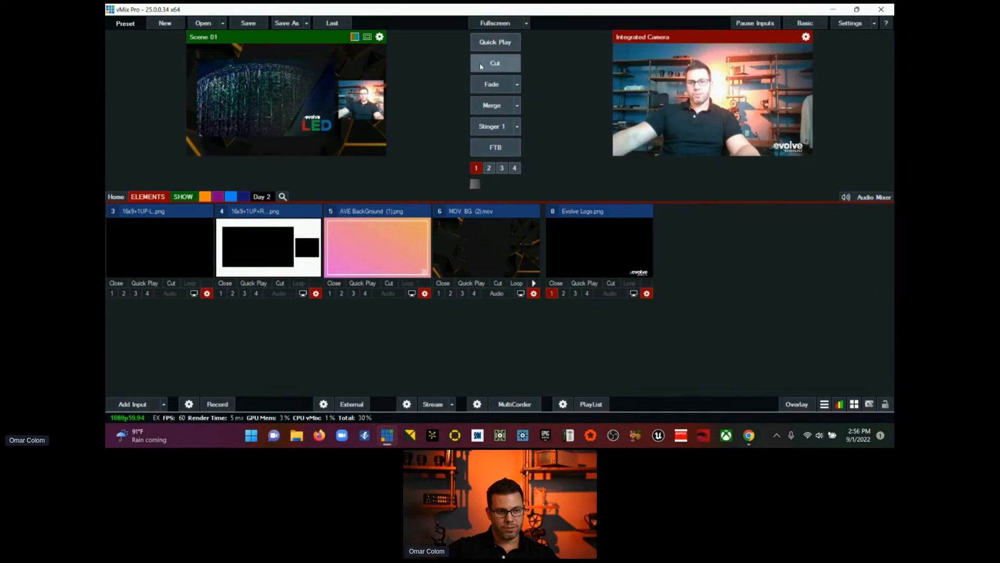
Step: Preview and cut AVE BackGround (1).png, MOV. BG (2).mov and the 16x9+1UP+R frame image to the live output in turn
click(378, 245)
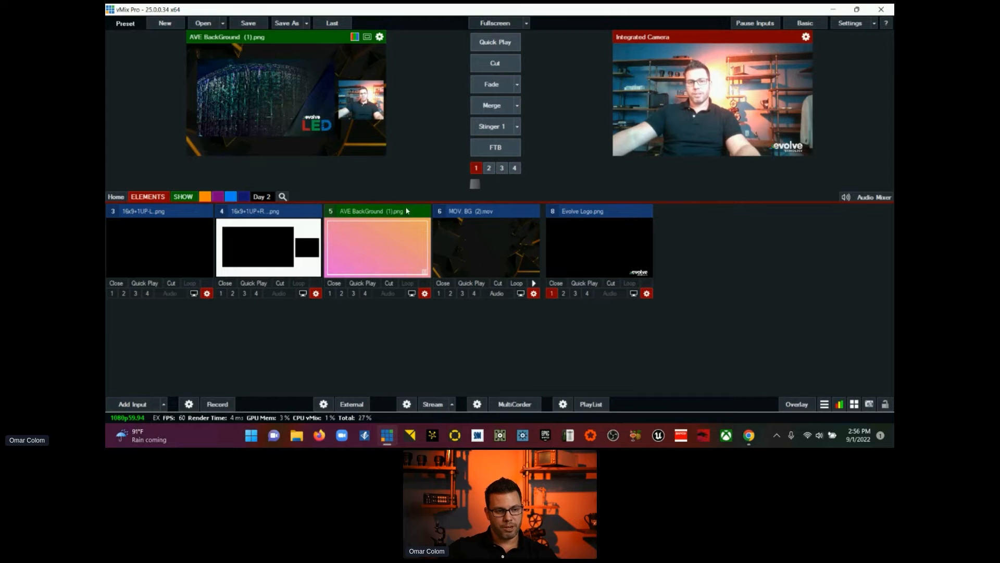
click(476, 69)
click(480, 211)
click(484, 62)
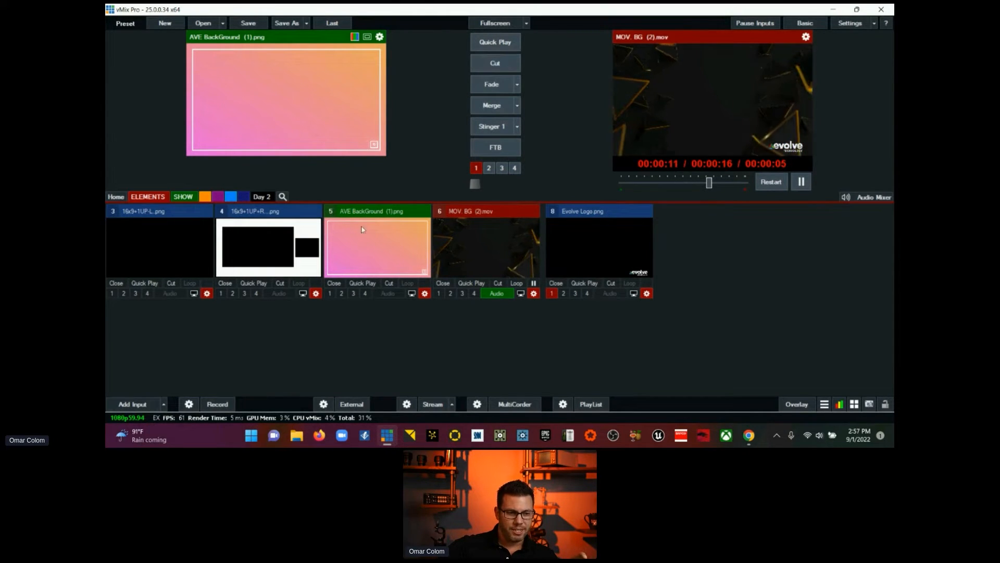
click(303, 218)
click(495, 64)
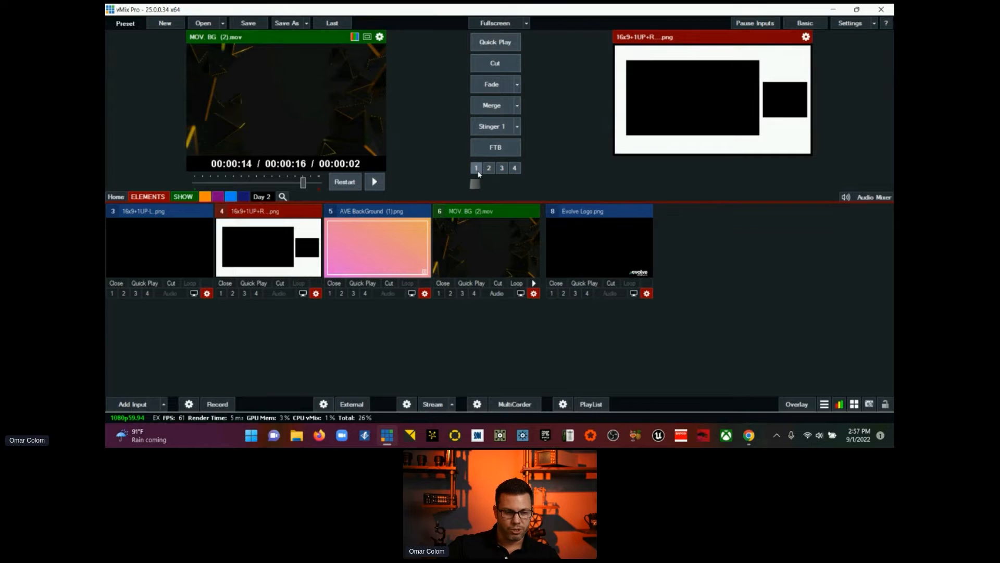
drag(611, 205, 628, 287)
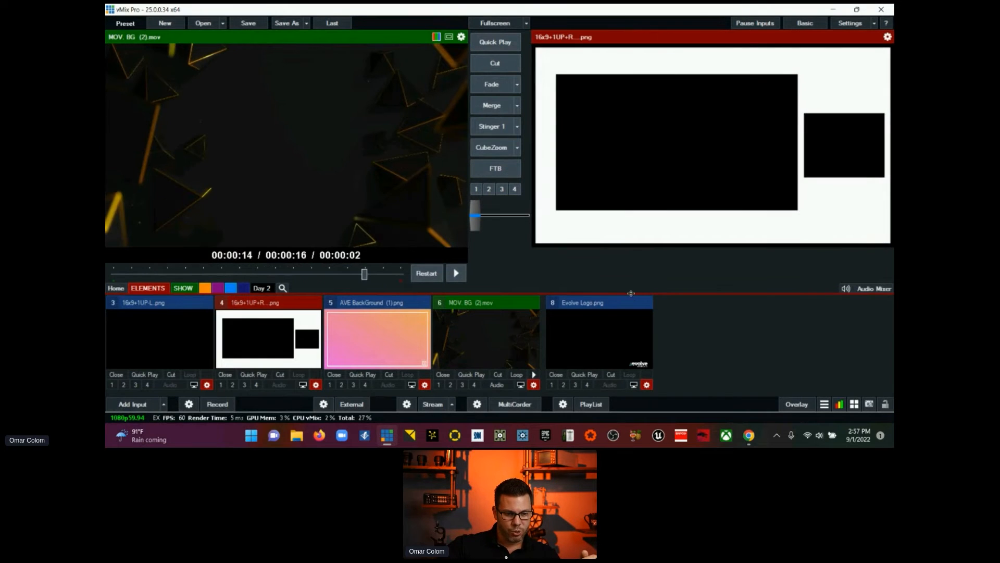
drag(629, 293, 607, 202)
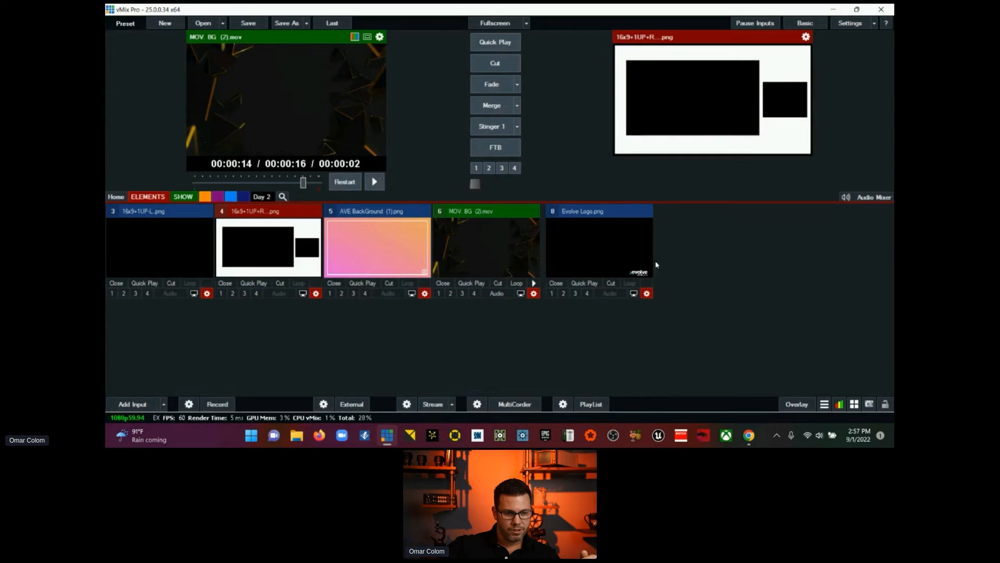
Step: Reset all main position settings of Evolve Logo.png, including zoom and pan, and close its settings
click(646, 294)
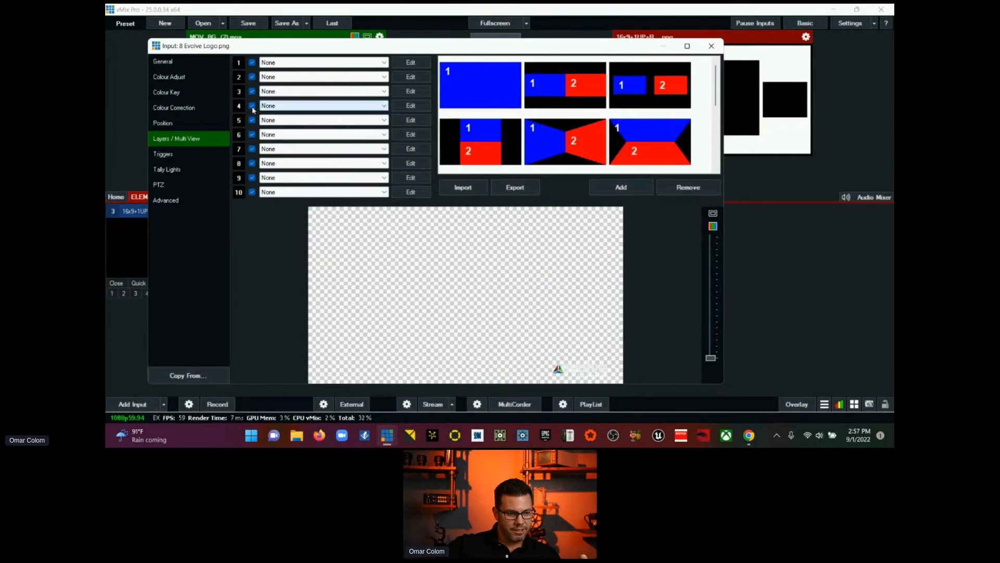
click(190, 123)
click(300, 67)
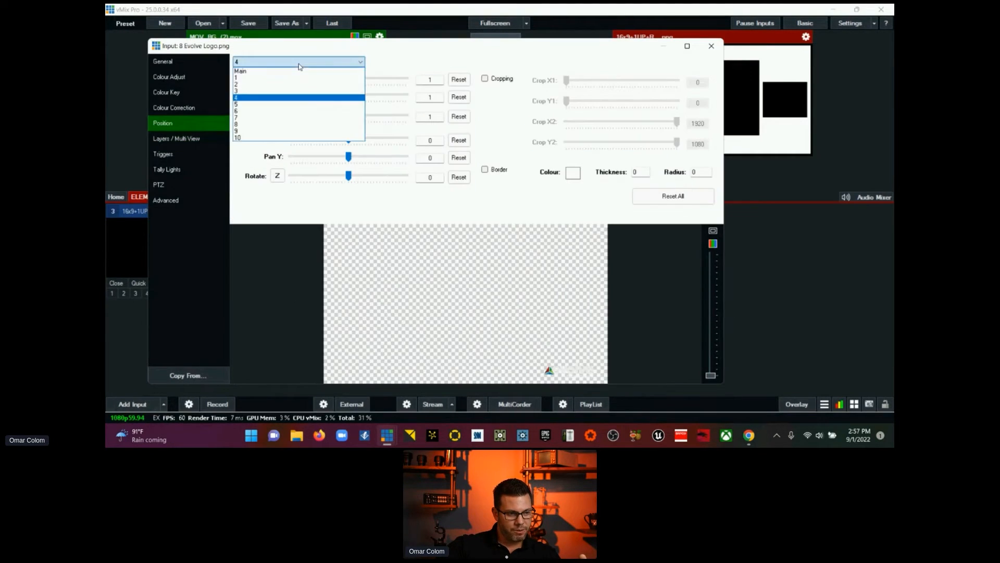
click(300, 71)
click(459, 79)
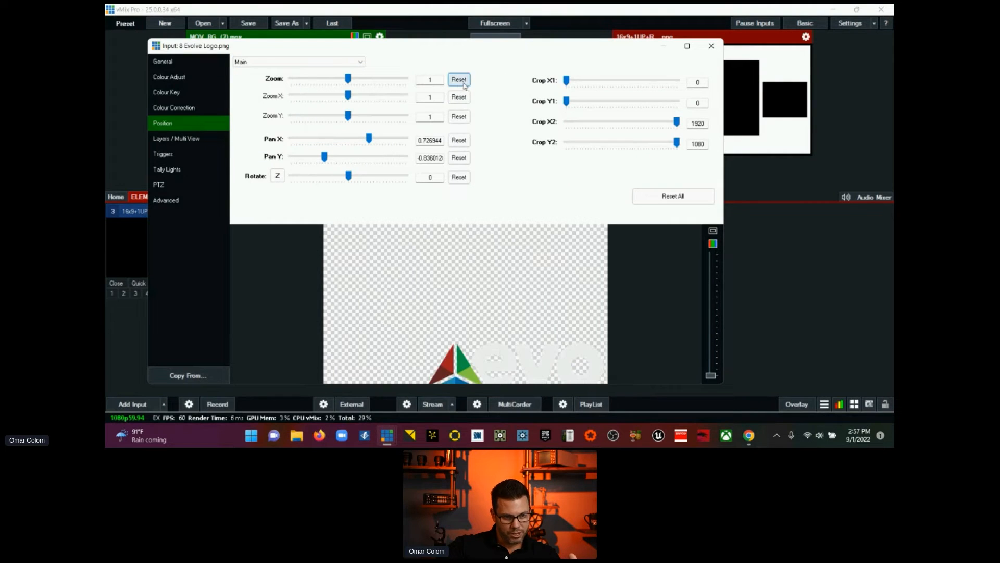
click(459, 140)
click(459, 158)
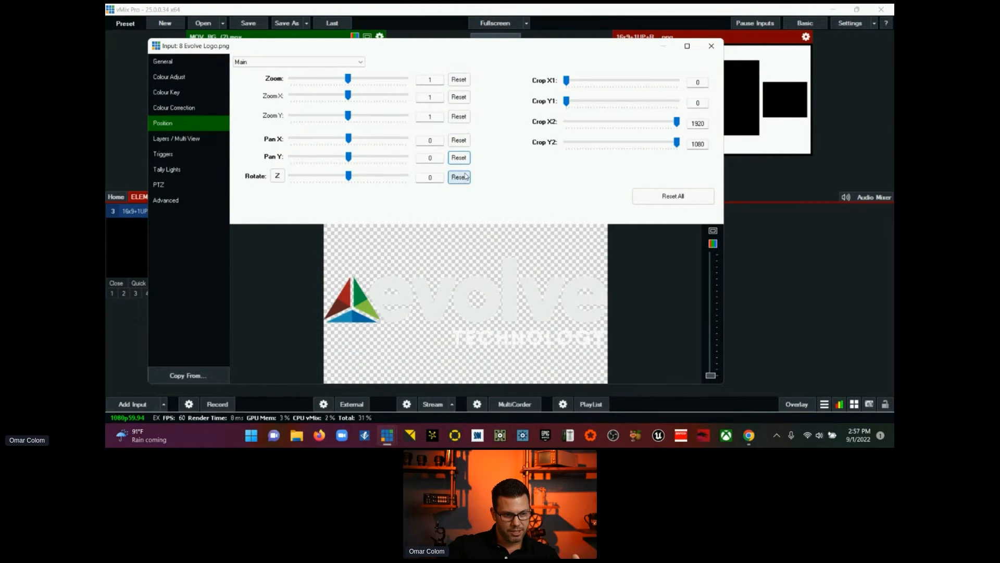
click(645, 196)
click(711, 45)
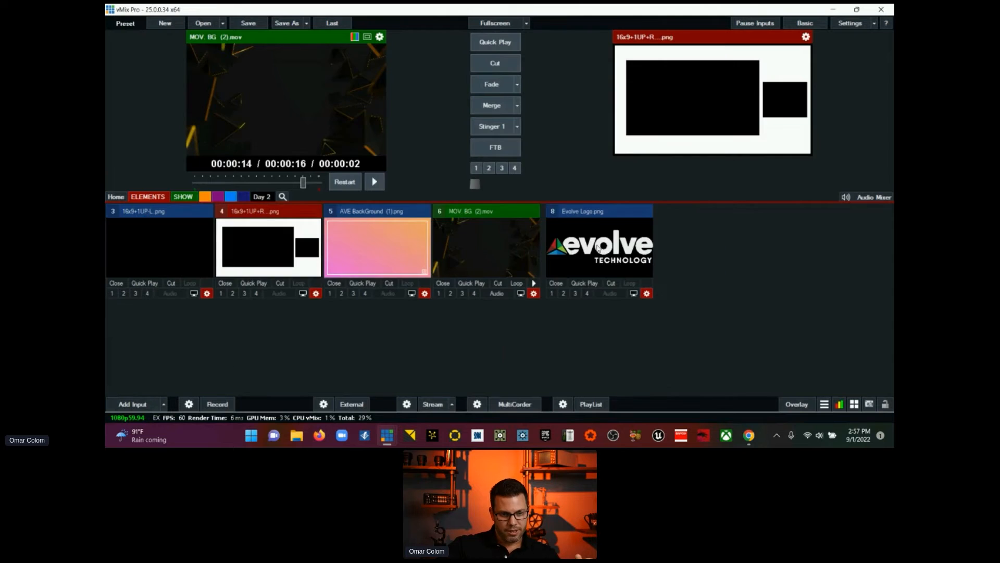
Step: Create a virtual input from Evolve Logo.png and close the input settings
click(646, 293)
click(151, 62)
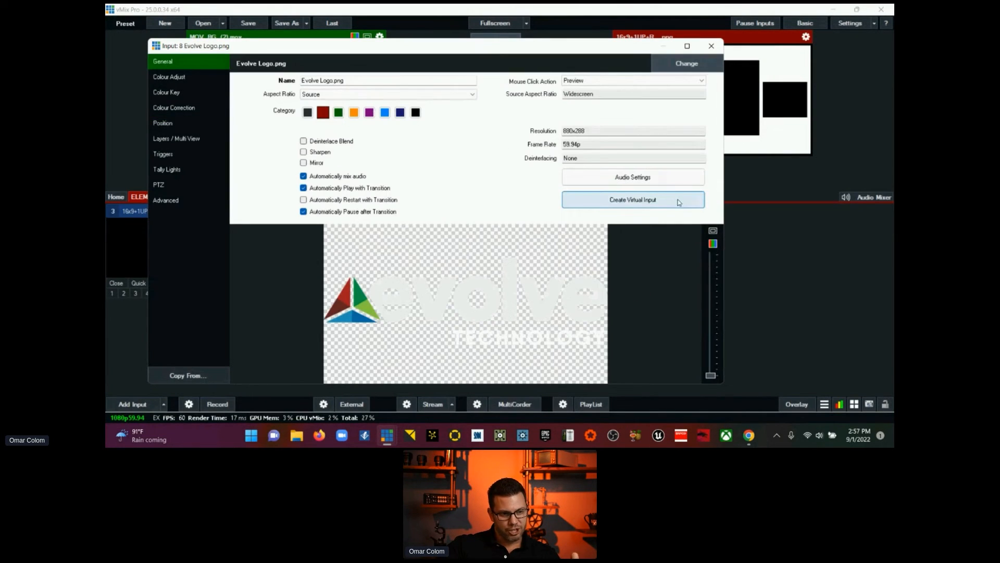
click(621, 206)
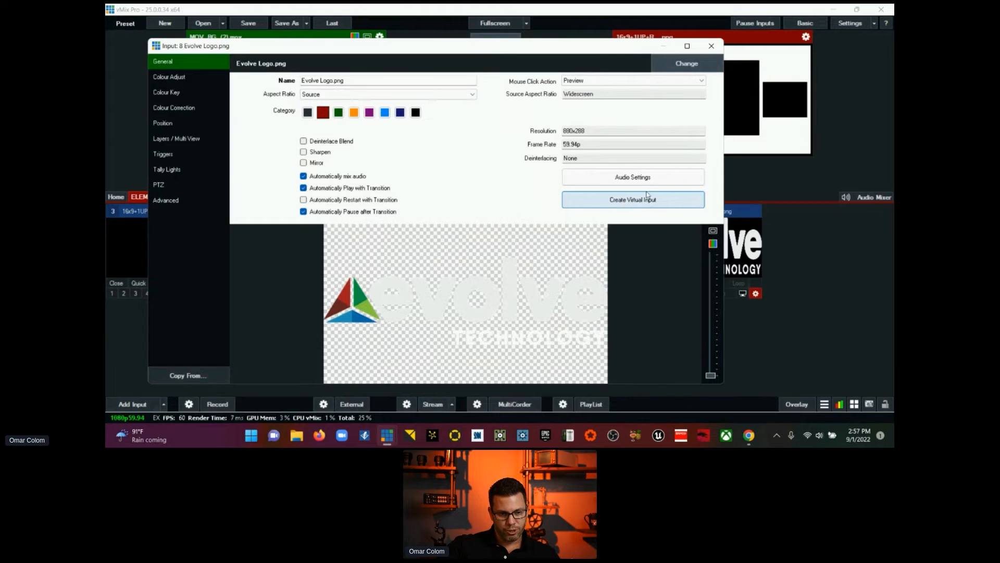
click(712, 47)
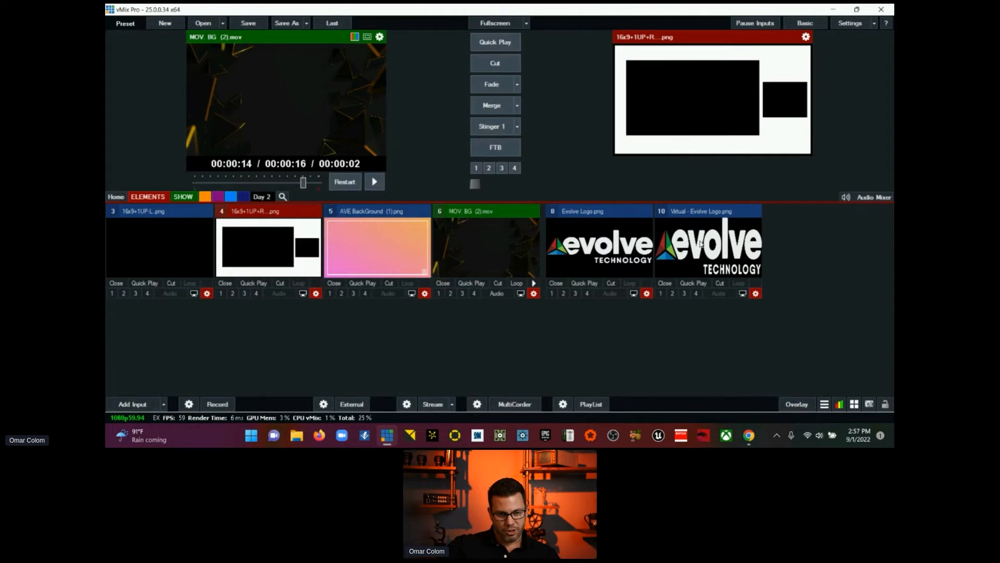
Step: Scale the virtual Evolve Logo.png to a zoom of about 0.18 and move it to the lower-right corner of its frame
click(756, 294)
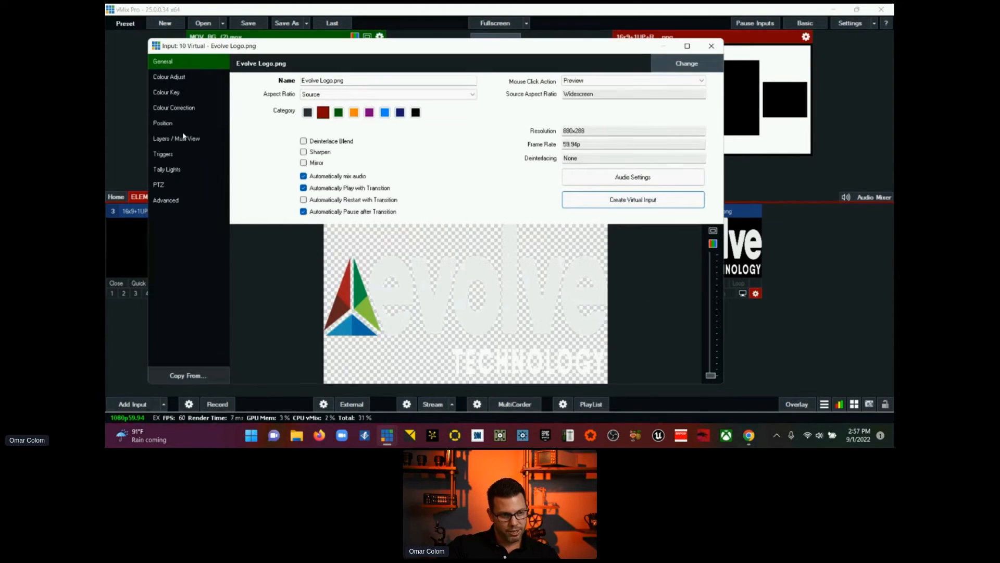
click(167, 123)
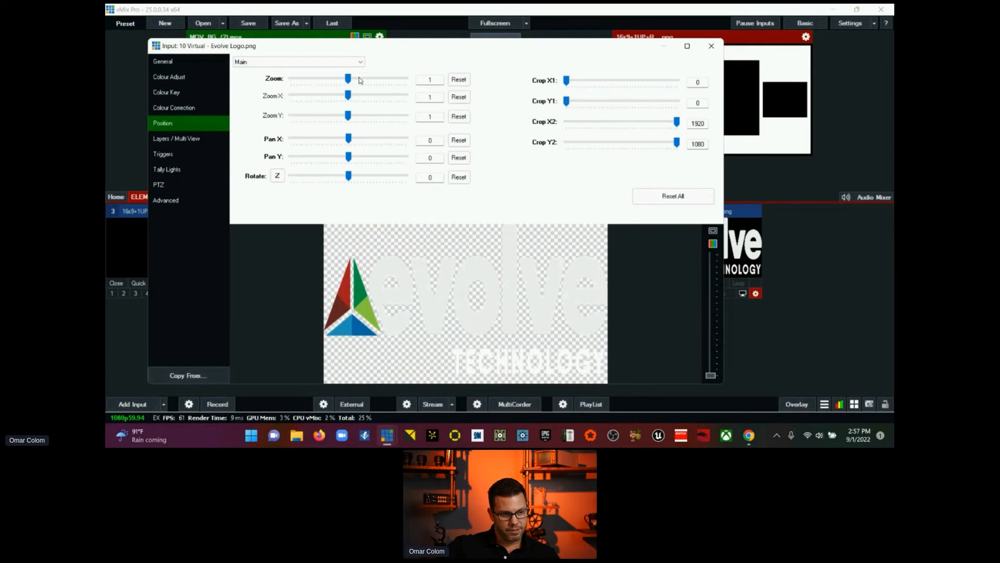
mouse_move(349, 82)
mouse_down()
mouse_move(298, 84)
mouse_move(341, 88)
mouse_up()
drag(341, 89, 299, 97)
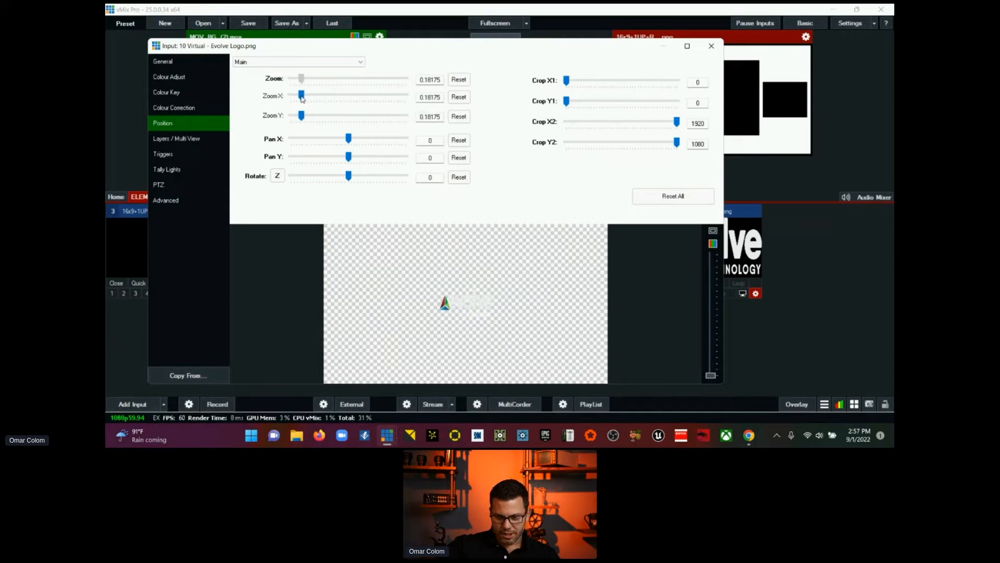
drag(457, 303, 556, 366)
click(711, 46)
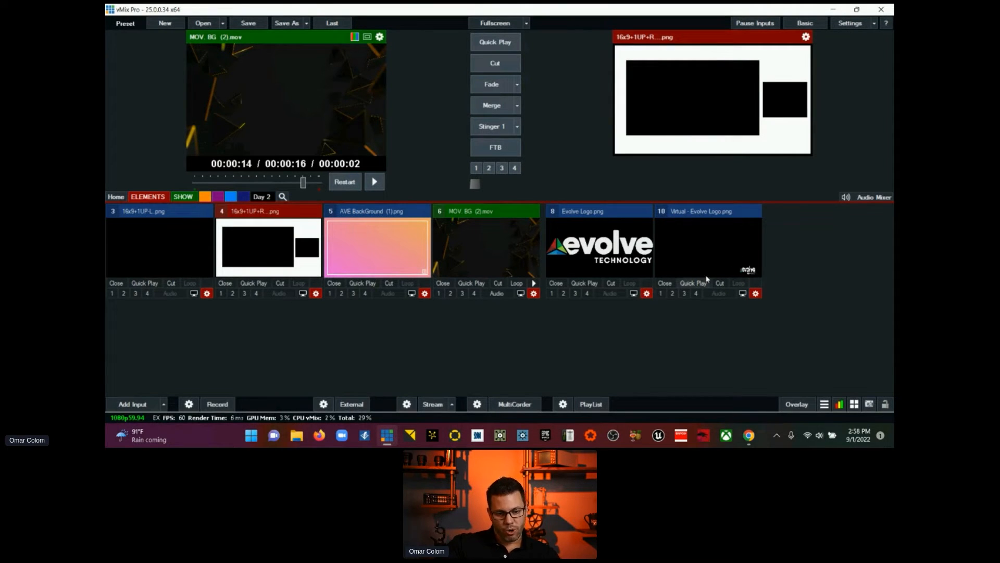
Step: Remove the virtual logo input, and create and remove a second virtual input of Evolve Logo.png
click(658, 282)
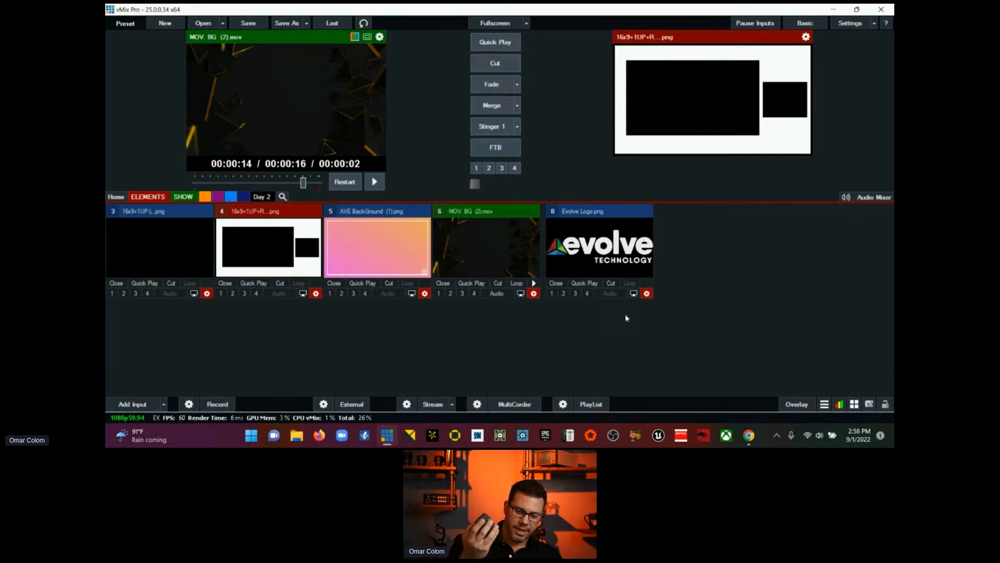
right_click(647, 293)
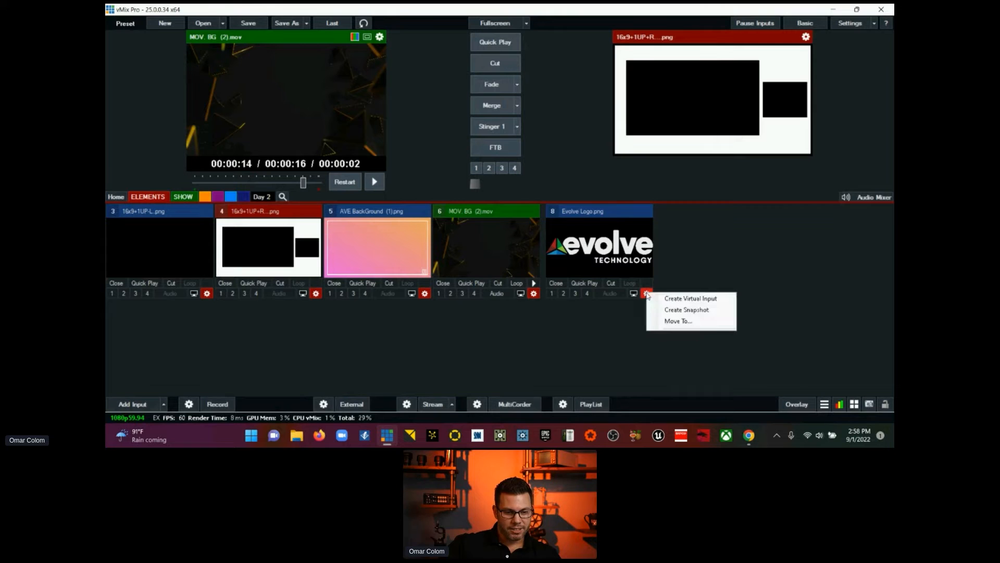
click(654, 300)
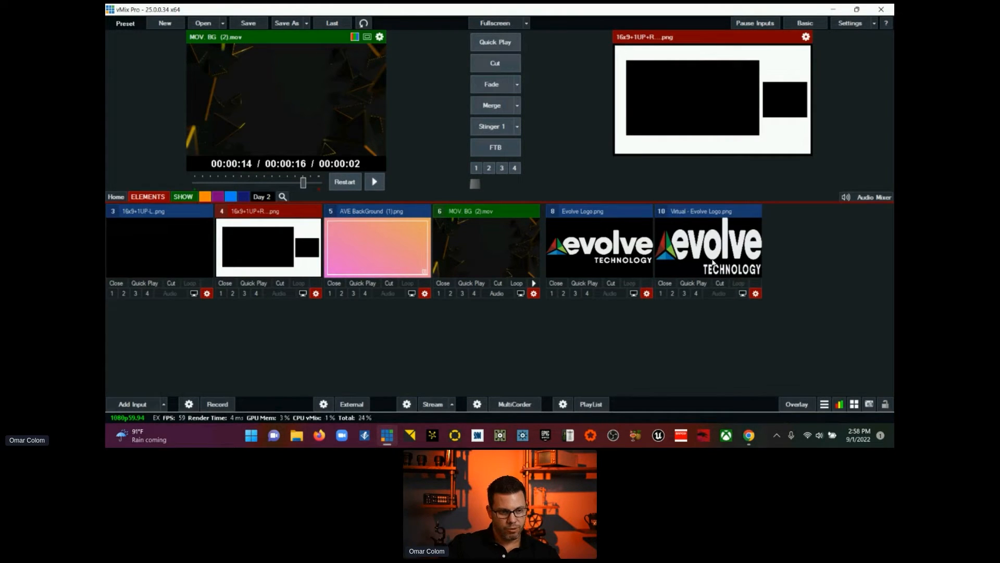
click(665, 283)
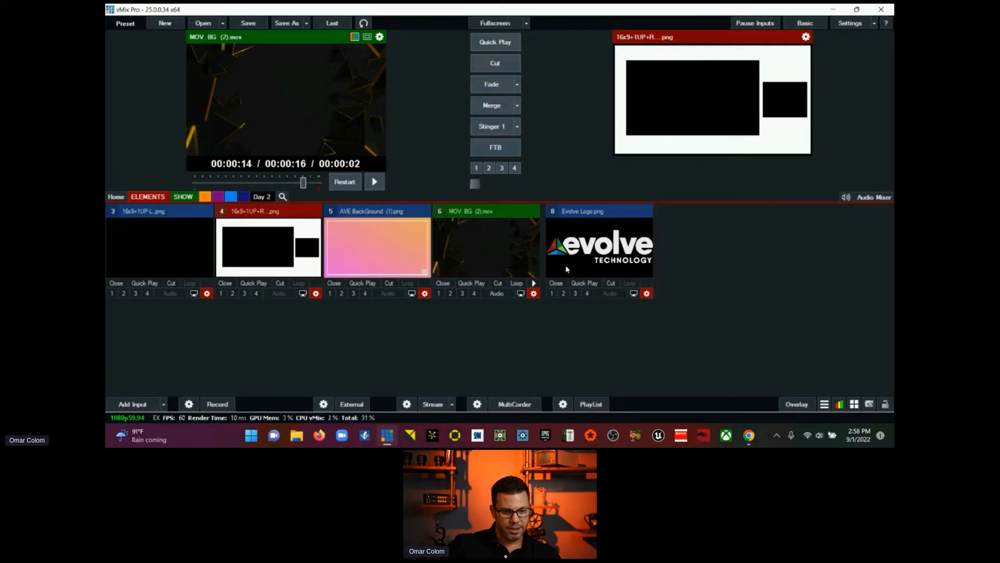
Step: Preview 16x9+1UP-L.png and enlarge its main position to a zoom of 1.059
click(192, 218)
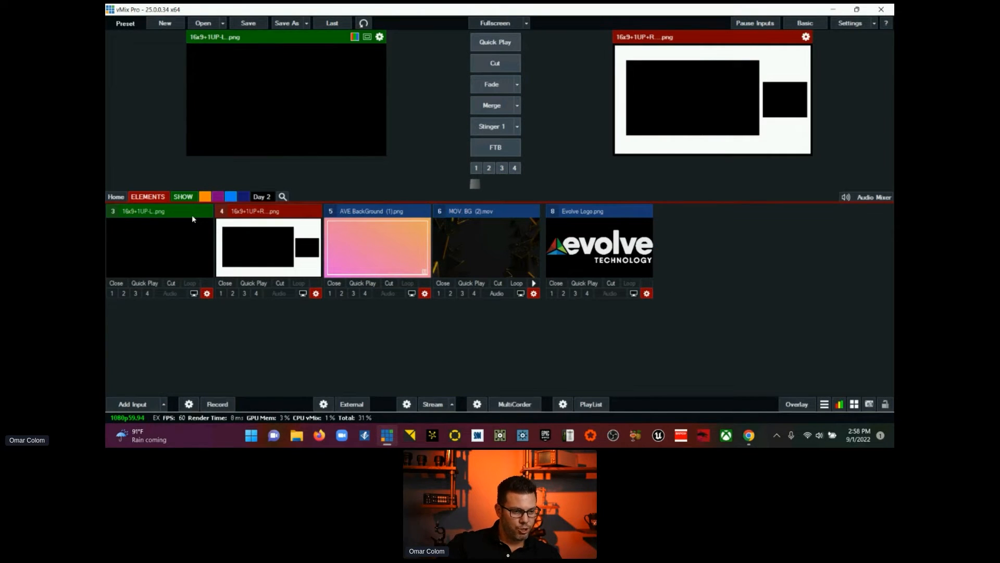
click(207, 294)
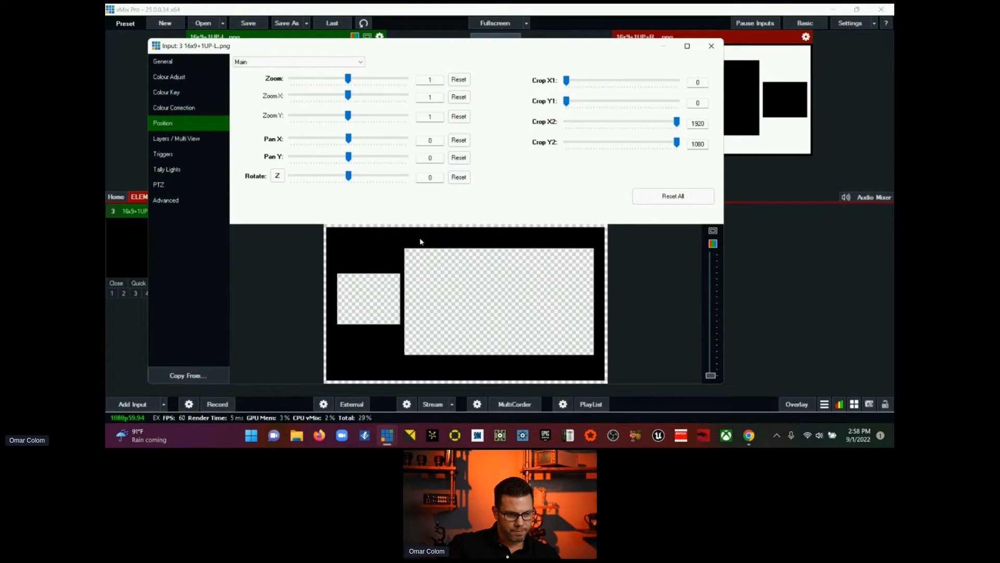
drag(348, 81, 349, 80)
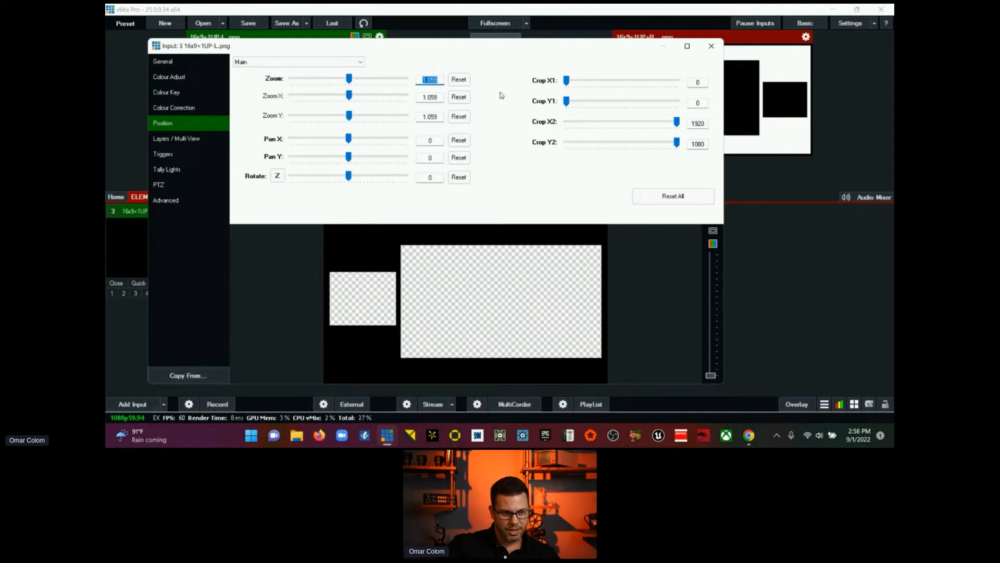
Step: Check the layer assignments of 16x9+1UP-L.png, reset its main zoom, and close the input settings
click(188, 139)
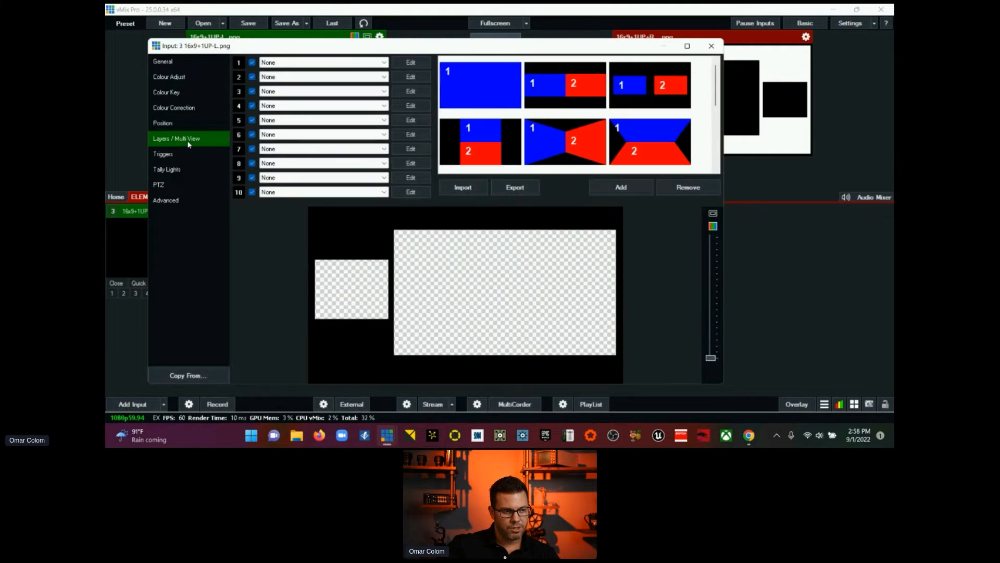
click(307, 179)
click(313, 181)
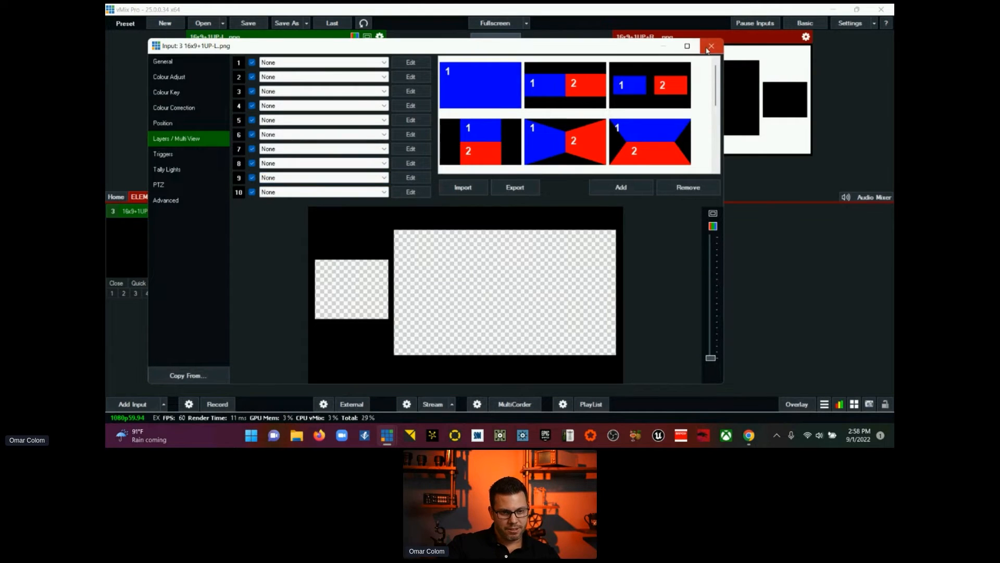
click(206, 121)
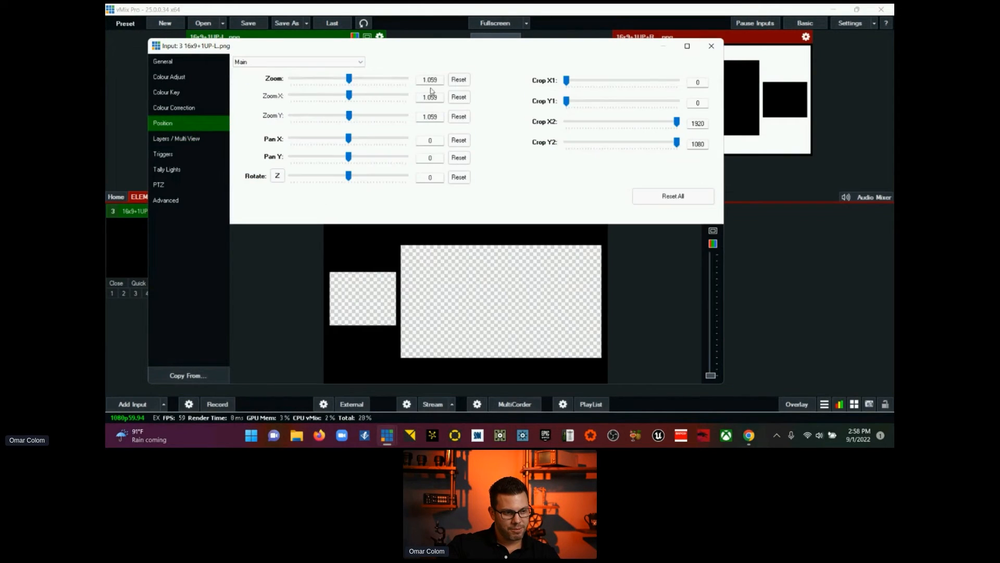
click(459, 79)
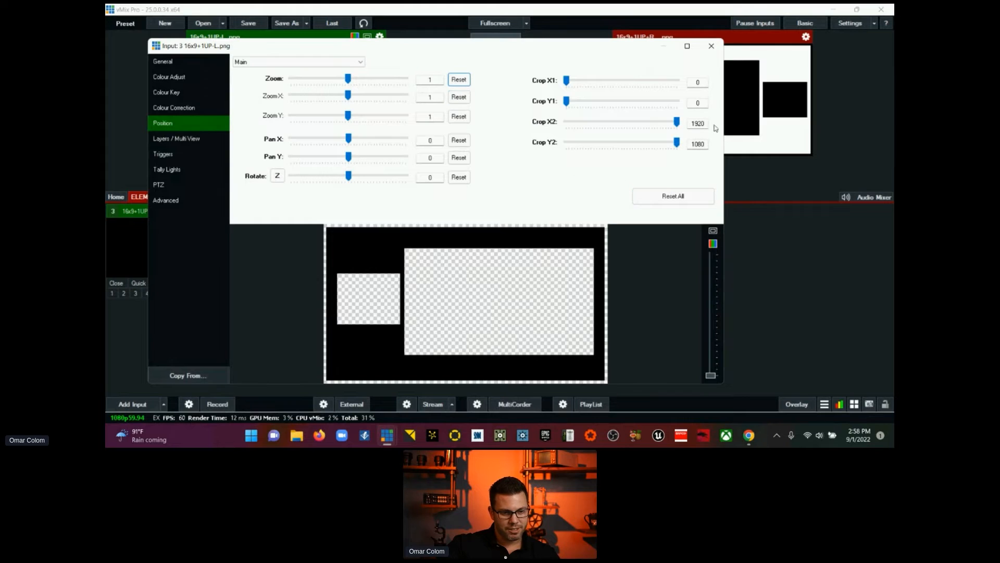
click(711, 46)
Step: Add a black Colour input to the SHOW category
click(182, 196)
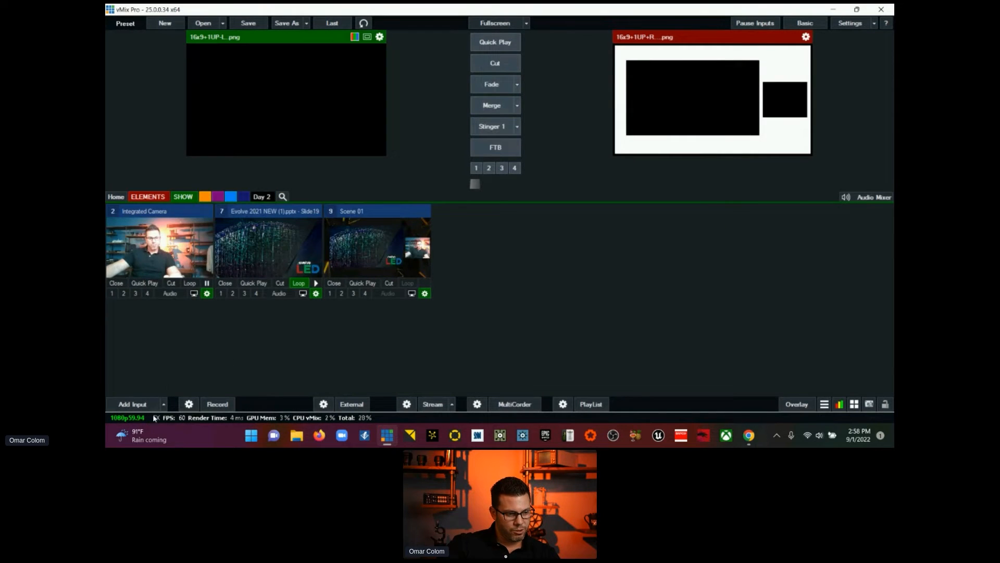
click(164, 404)
click(130, 255)
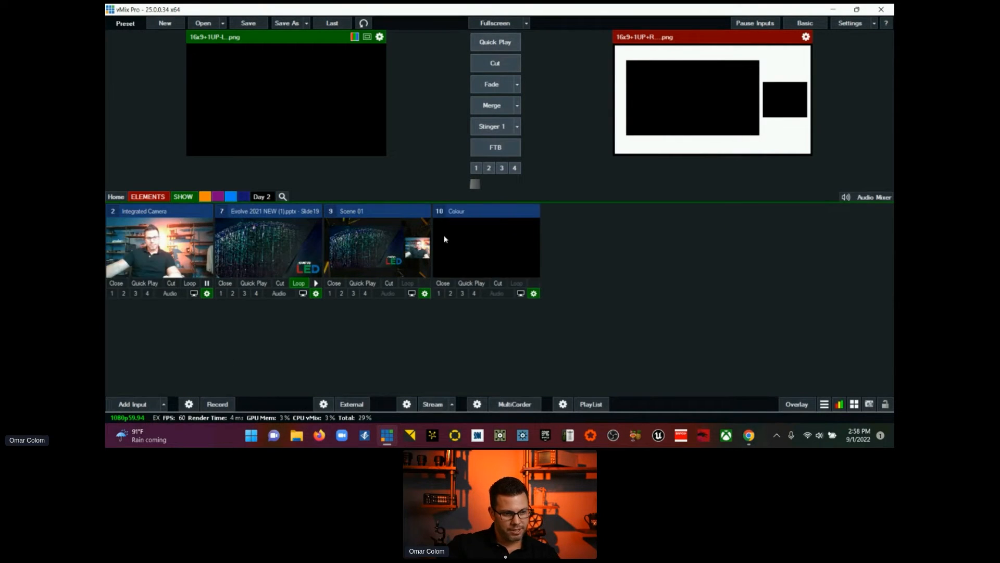
Step: Assign 16x9+1UP-L.png to layer 9 of the Colour input
click(534, 293)
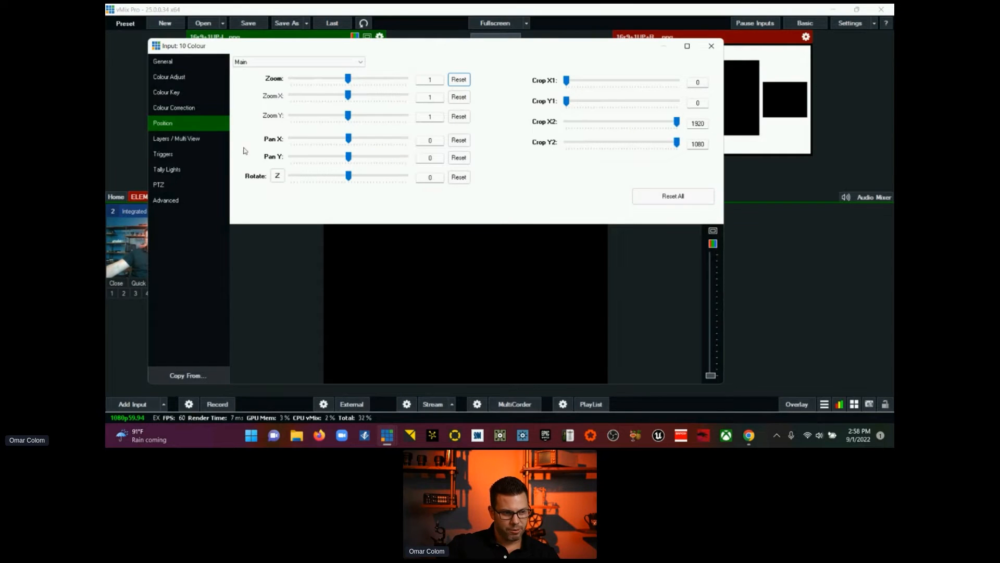
click(174, 139)
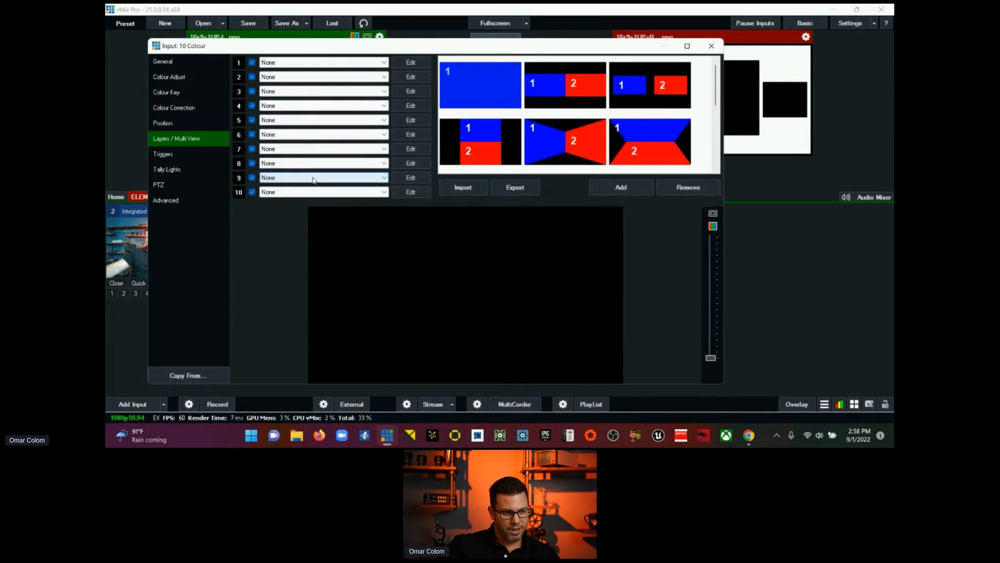
click(313, 179)
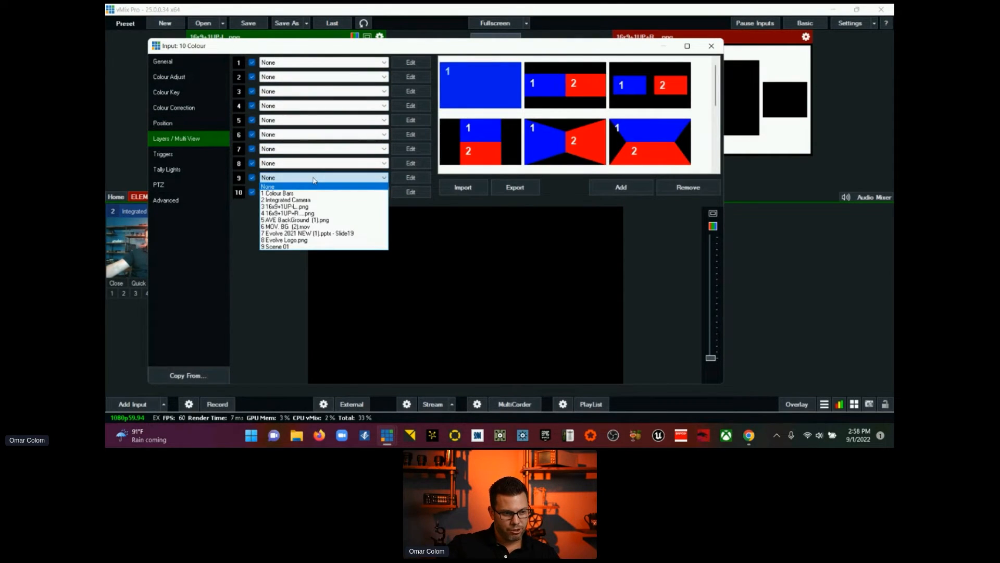
click(327, 208)
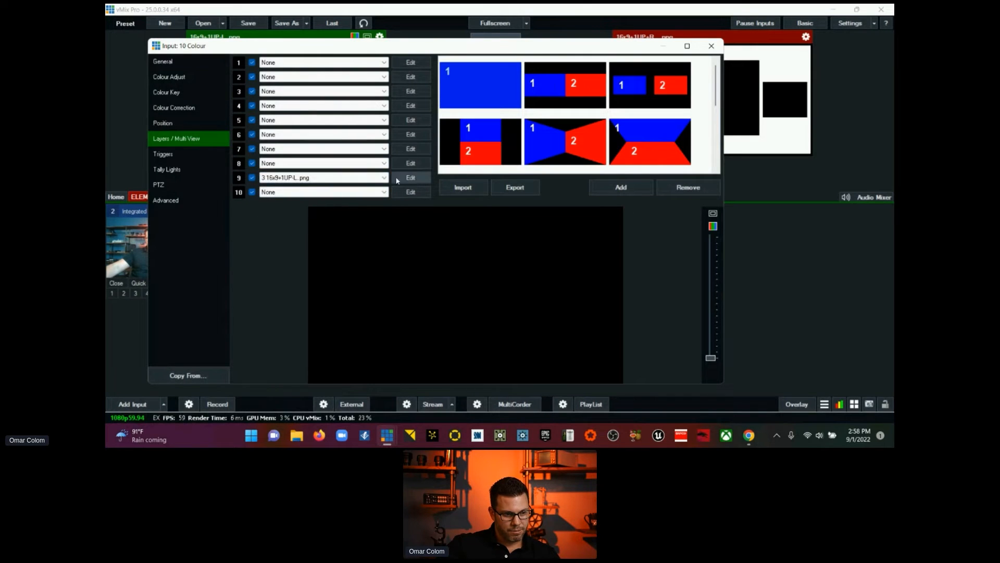
Step: Assign Colour Bars to layer 1 and Integrated Camera to layer 2 of the Colour input
click(406, 62)
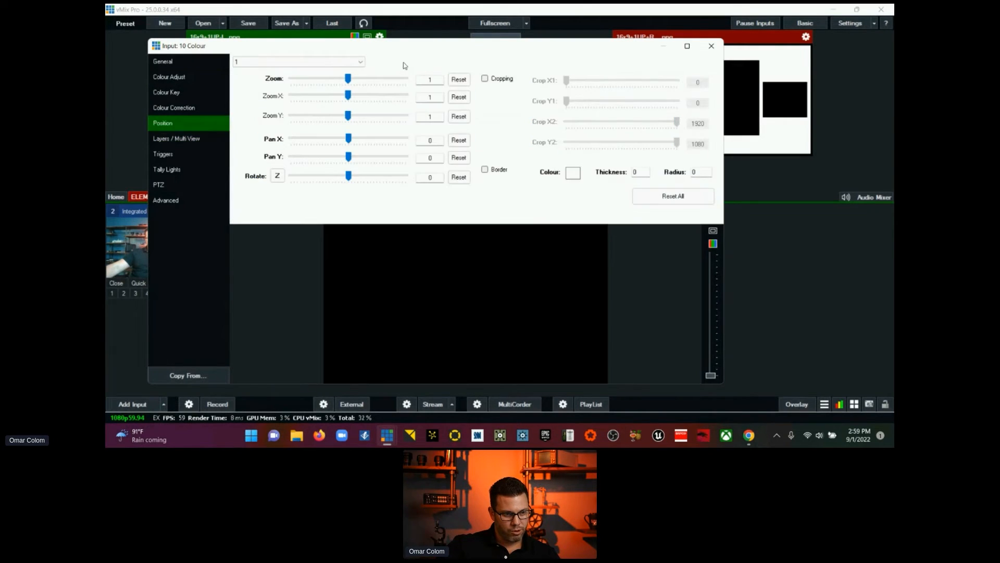
click(175, 139)
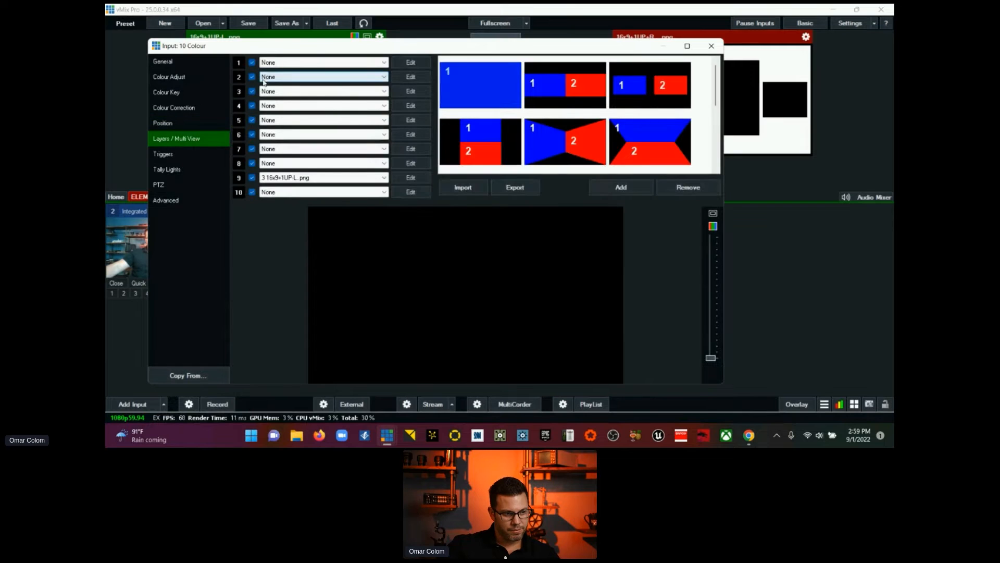
click(362, 63)
click(355, 79)
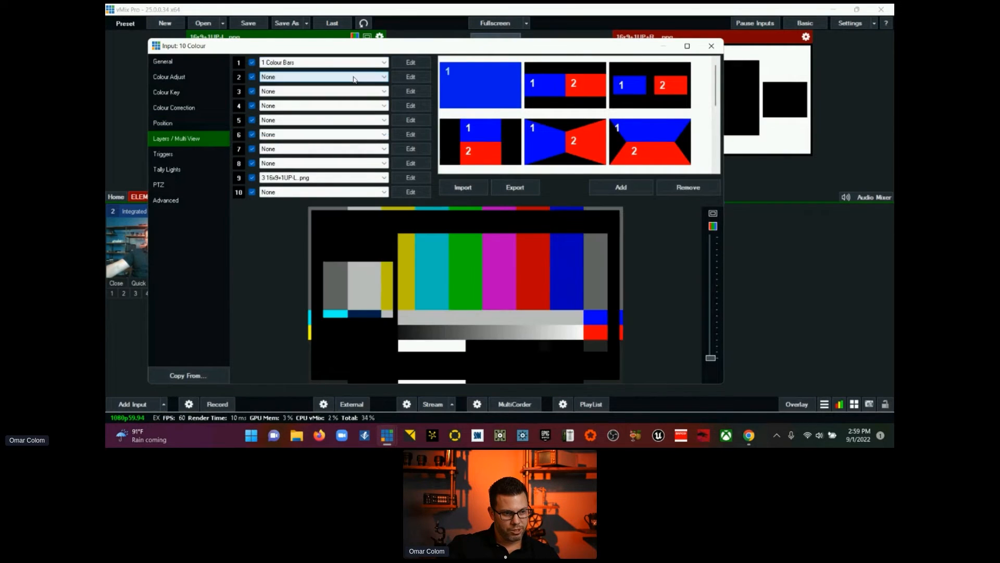
click(341, 82)
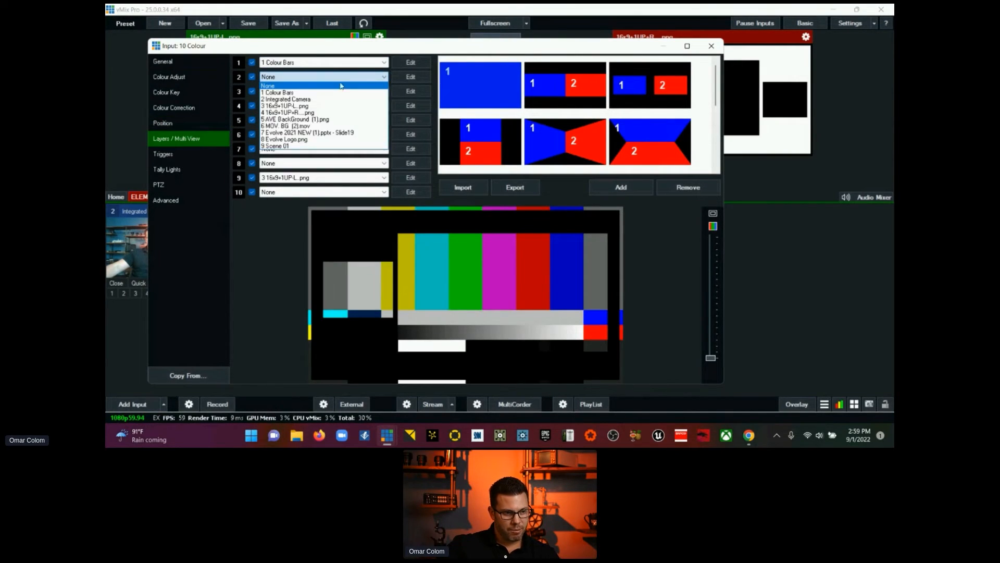
click(338, 101)
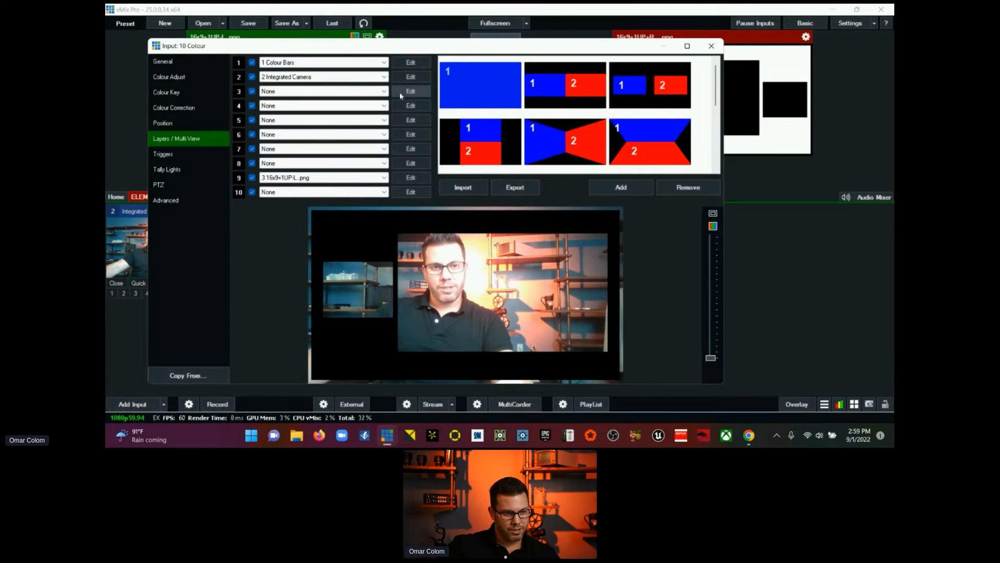
Step: Shrink the camera on layer 2 to a zoom of 0.334 and move it into the small frame window, at pan about -0.644, 0.071
click(411, 77)
drag(353, 98, 309, 79)
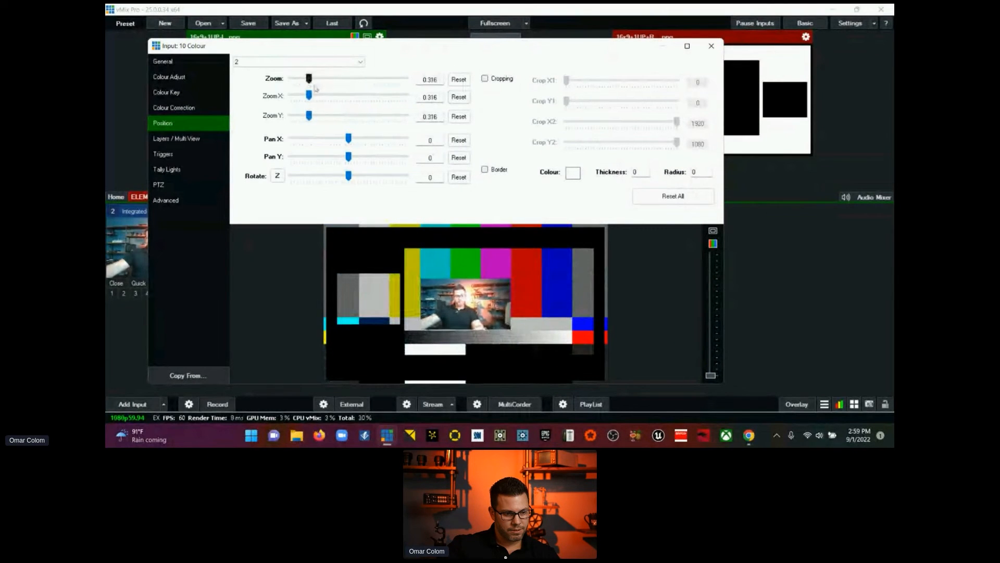
drag(472, 300, 379, 302)
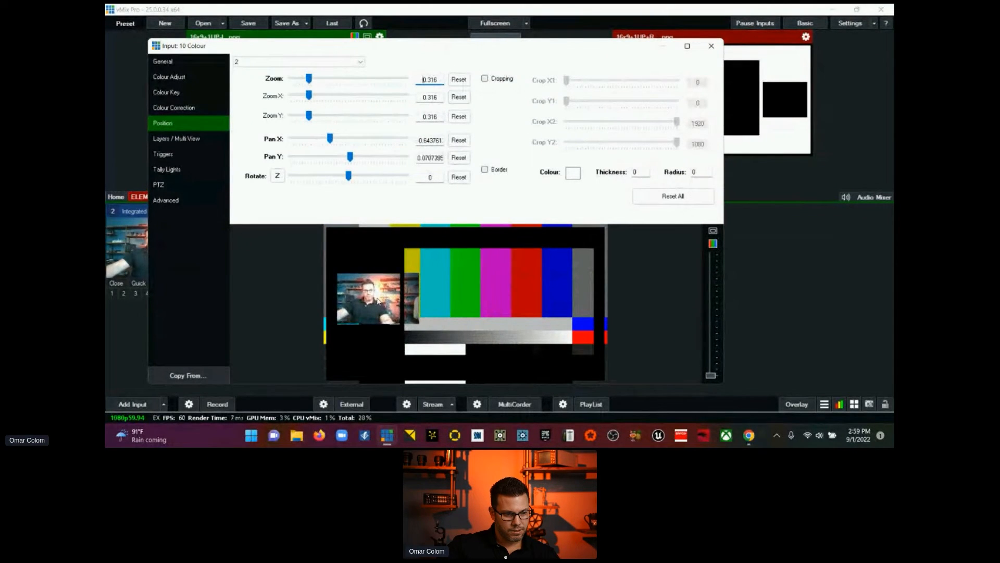
drag(309, 79, 310, 80)
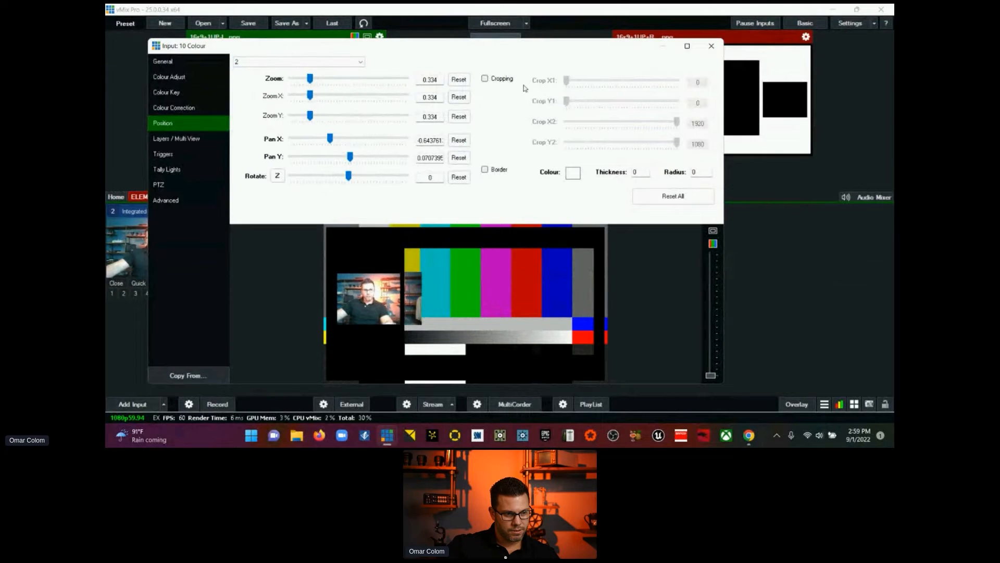
Step: Crop the layer 2 camera with X1 at 80 and X2 at 1607, and shift it to pan about -0.665, 0.077
click(485, 79)
drag(567, 80, 571, 80)
drag(677, 121, 659, 143)
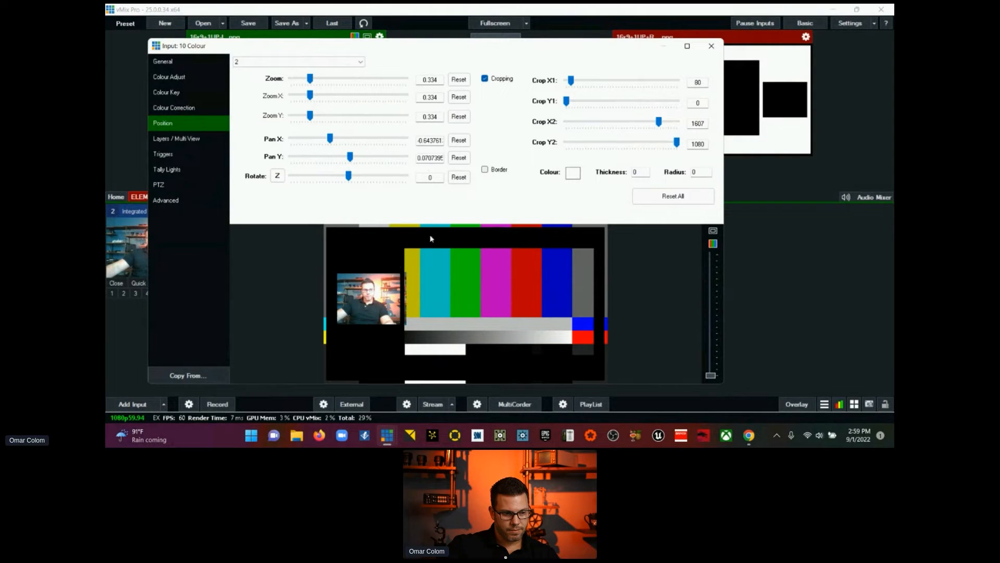
drag(357, 318, 353, 317)
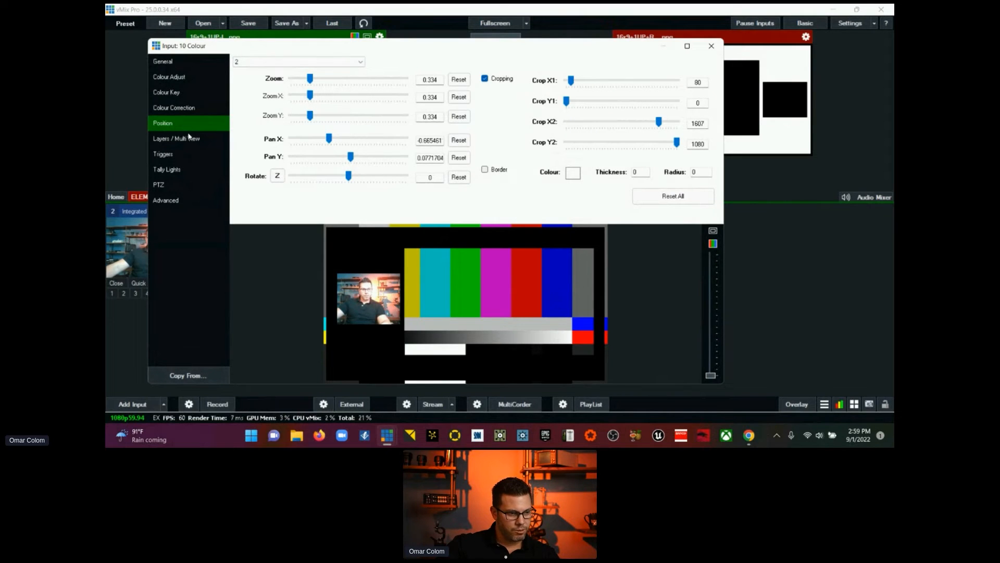
Step: Set the zoom of the 16x9+1UP-L.png frame on layer 9 to 1.059
click(192, 142)
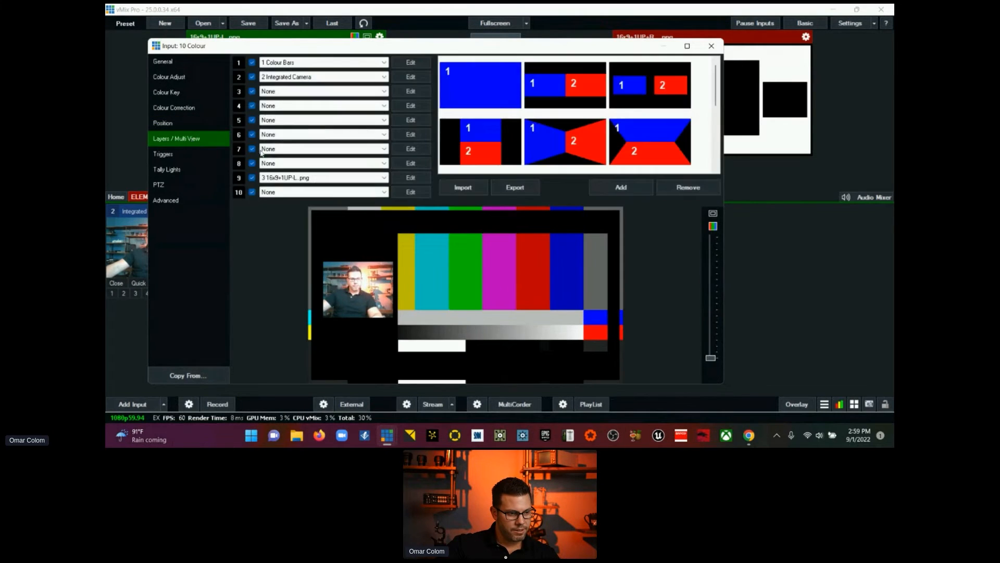
click(411, 179)
click(439, 77)
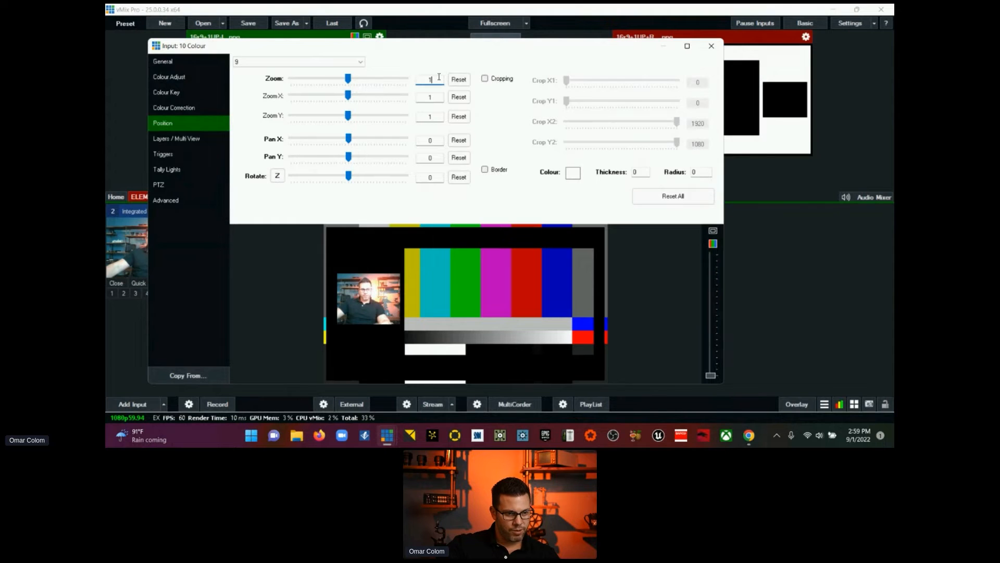
text(.590)
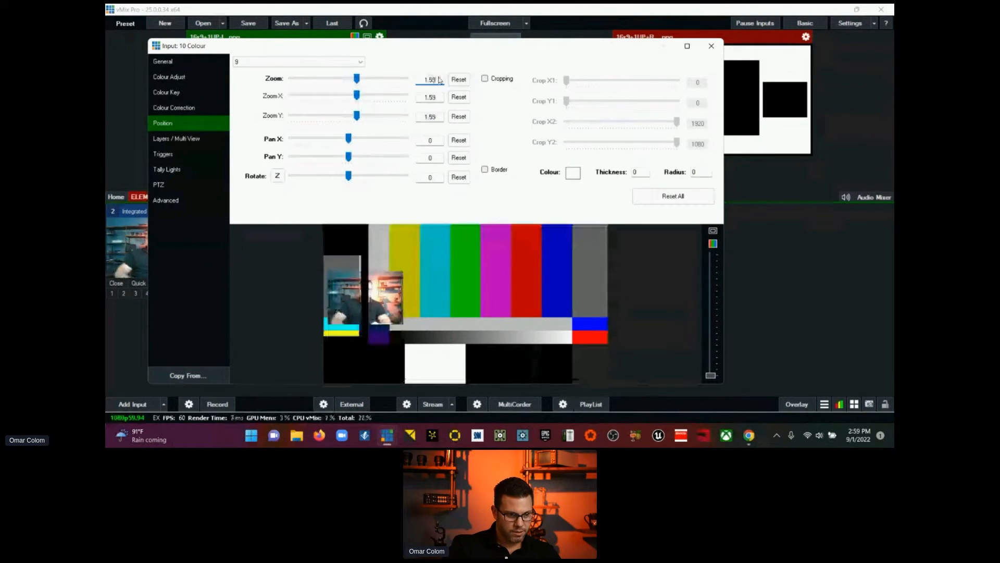
key(BackSpace)
key(BackSpace)
key(BackSpace)
key(BackSpace)
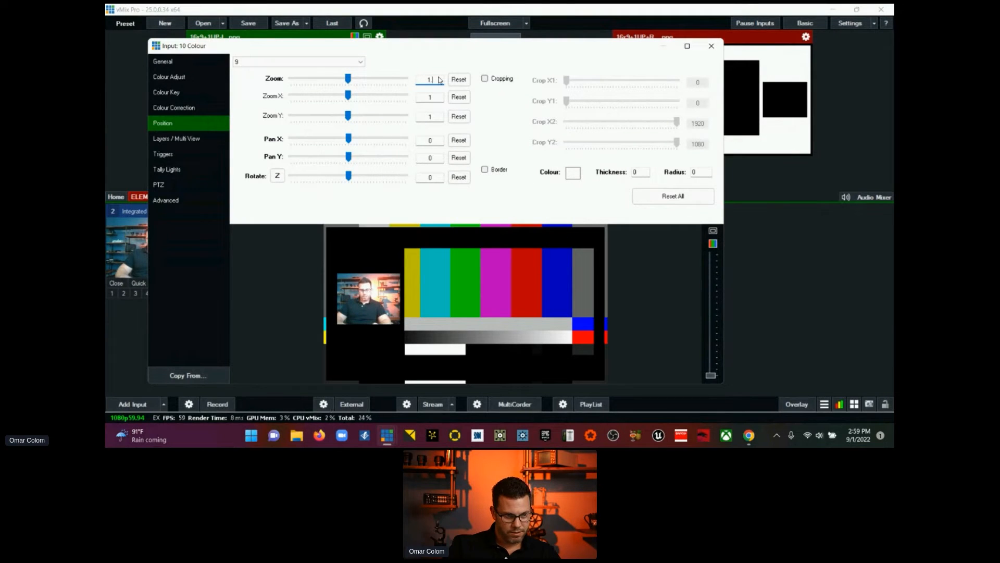
text(.059)
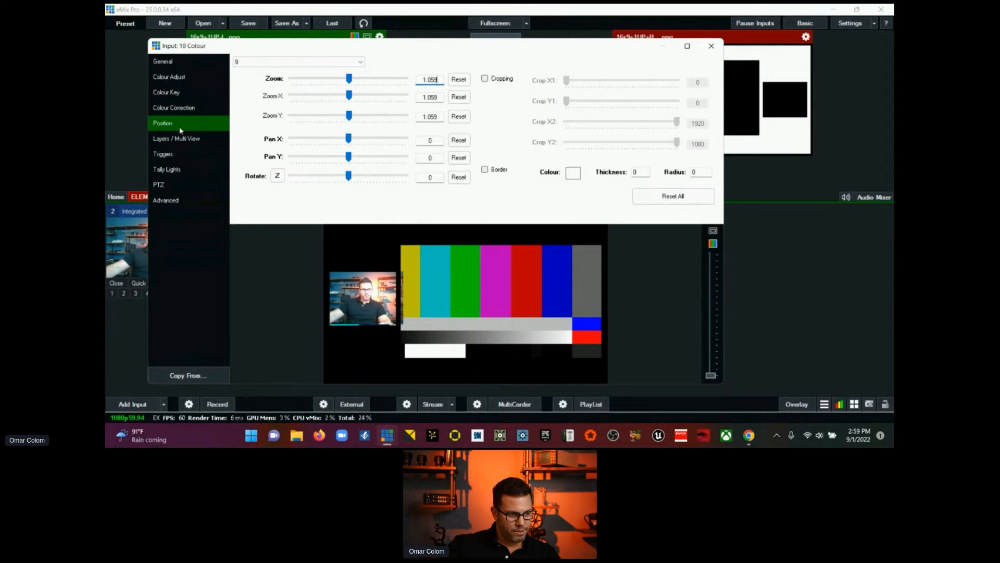
Step: Assign Evolve 2021 NEW (1).pptx - Slide19 to layer 4 of the Colour input
click(186, 139)
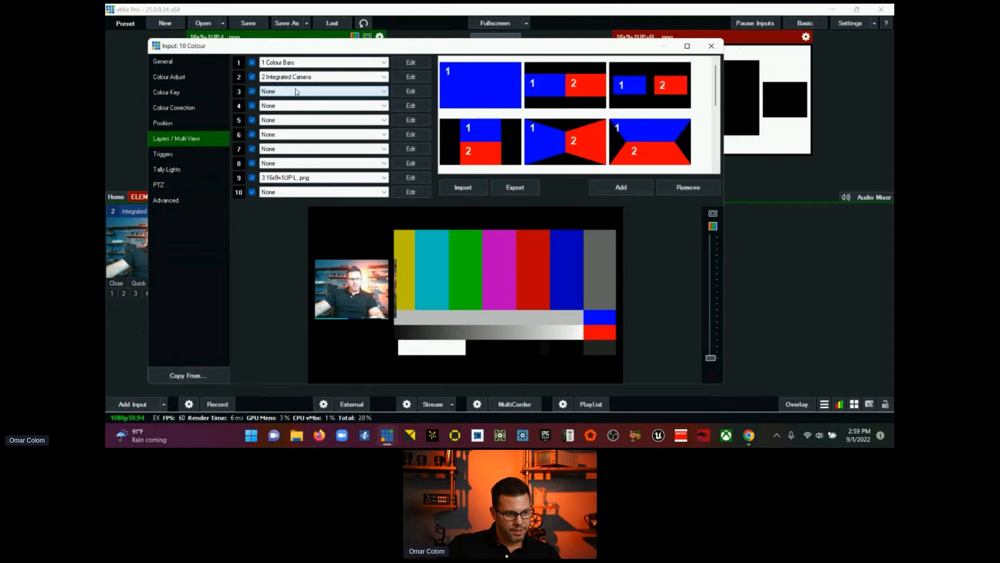
click(308, 107)
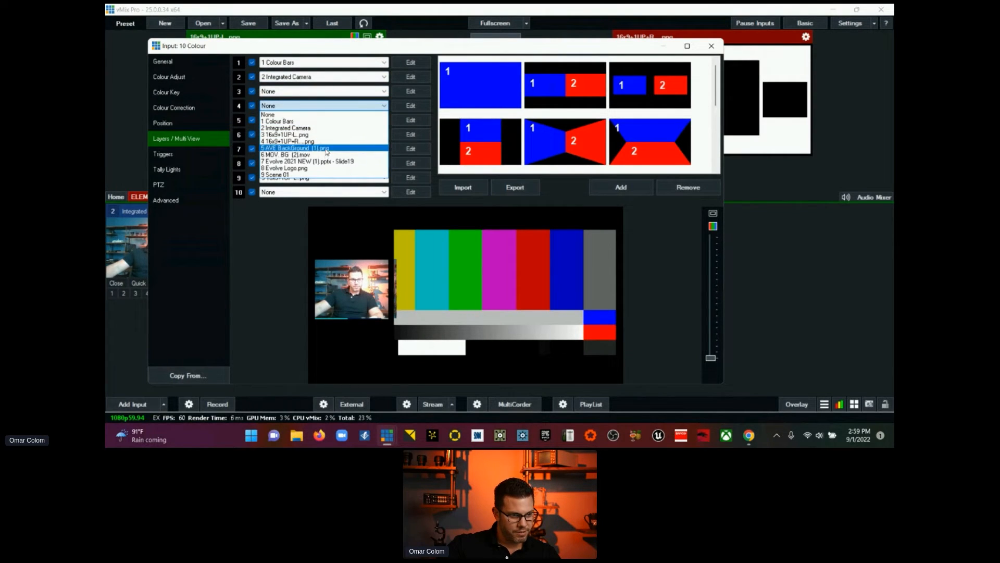
click(336, 162)
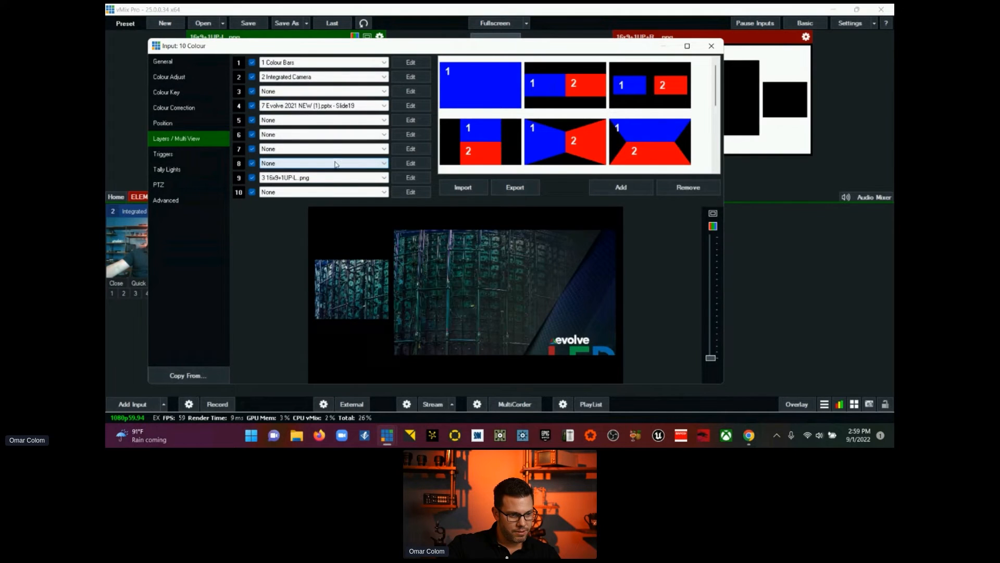
Step: Fit the slide on layer 4 into the large frame window with a zoom of 0.71025 and pan about 0.253, 0.026
click(411, 106)
drag(348, 81, 319, 81)
drag(479, 299, 508, 296)
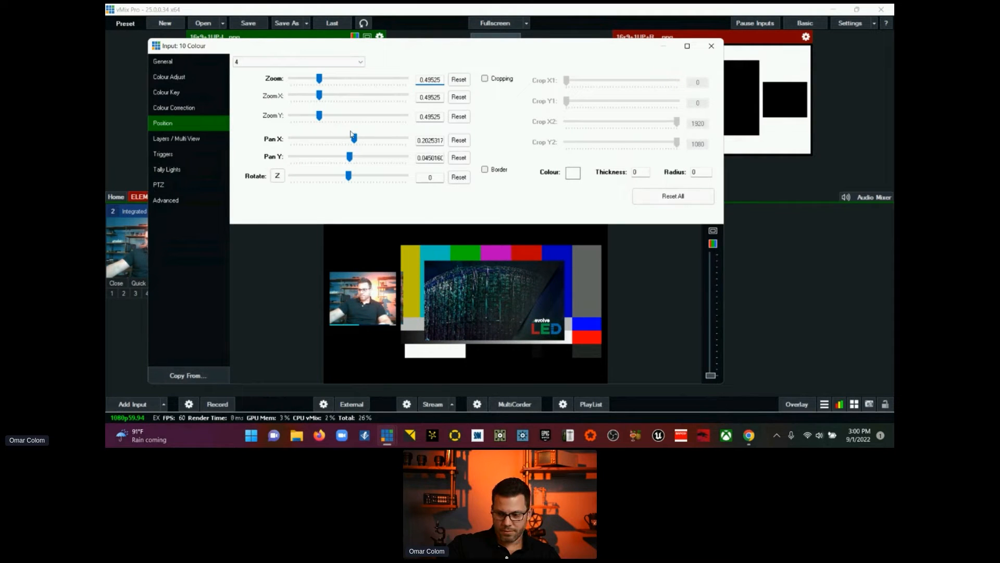
drag(318, 79, 330, 78)
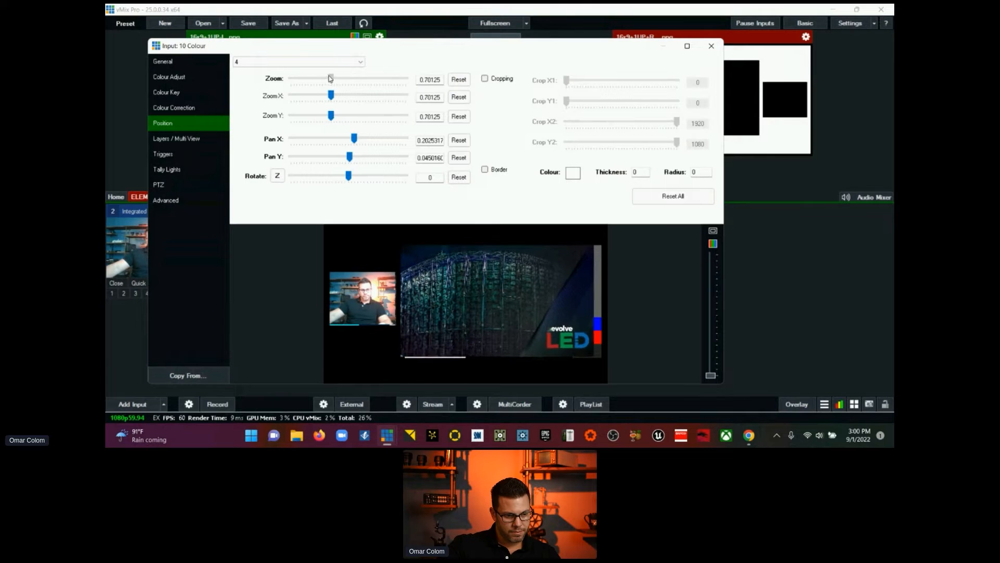
drag(548, 266, 553, 306)
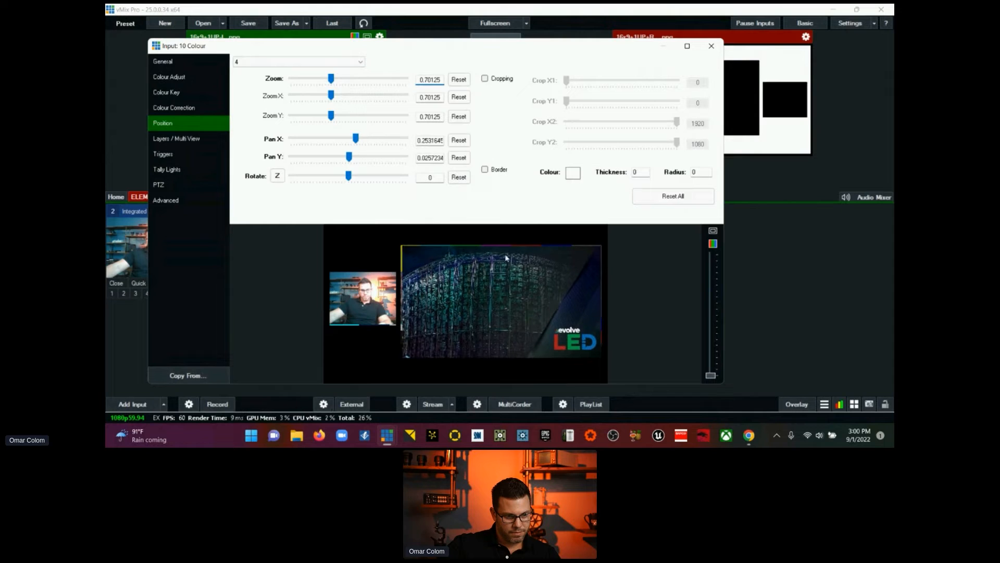
click(332, 81)
drag(333, 82, 334, 83)
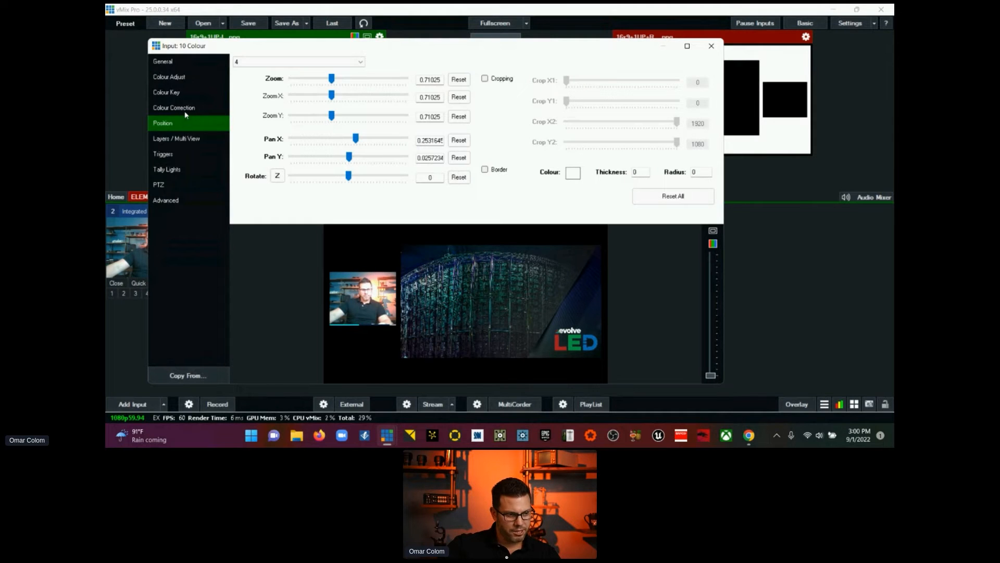
Step: Enlarge the layer 2 camera to a zoom of 0.35175, reset and disable its cropping, and close the input settings
click(183, 137)
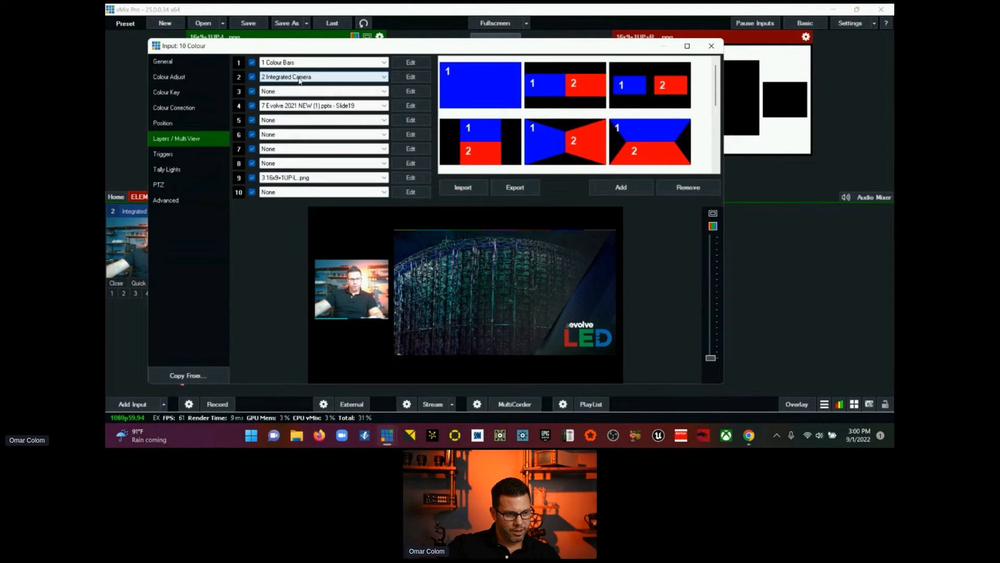
click(410, 77)
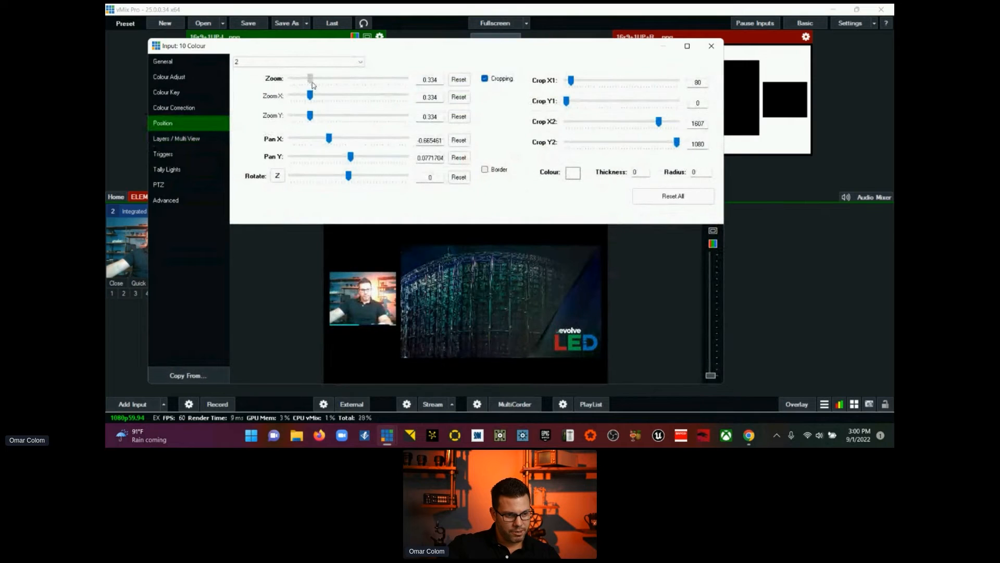
drag(312, 83, 314, 82)
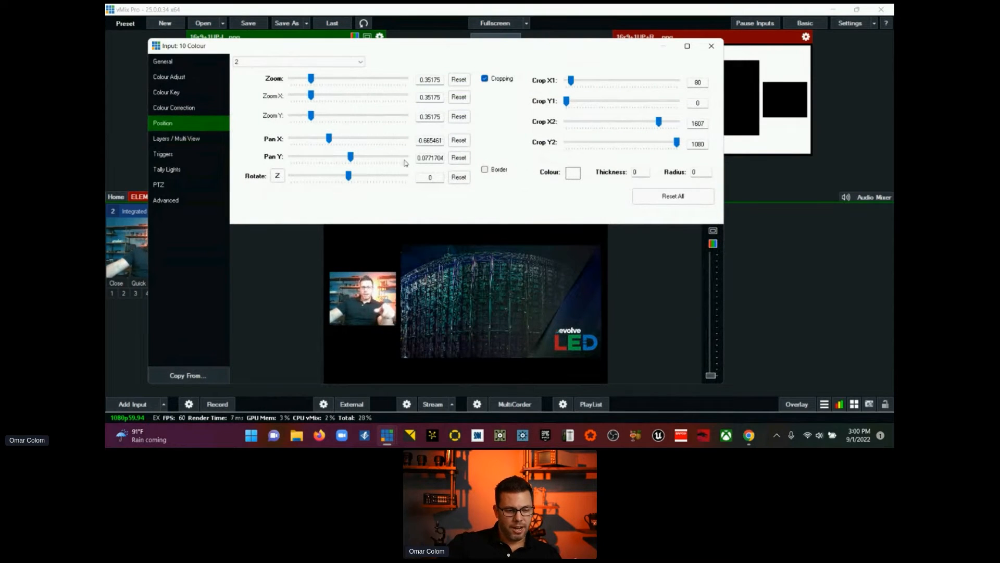
drag(658, 121, 677, 122)
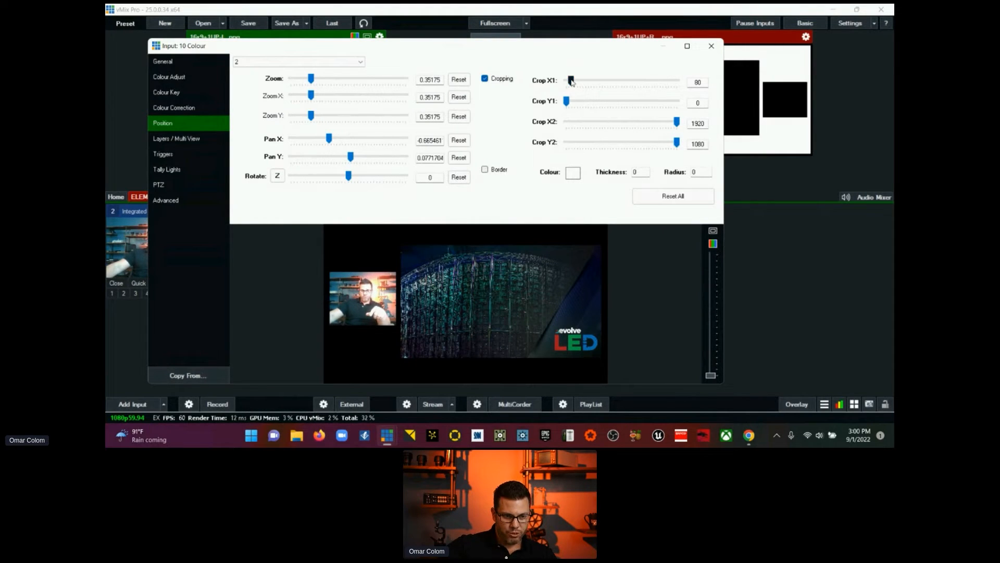
drag(571, 81, 566, 82)
click(486, 80)
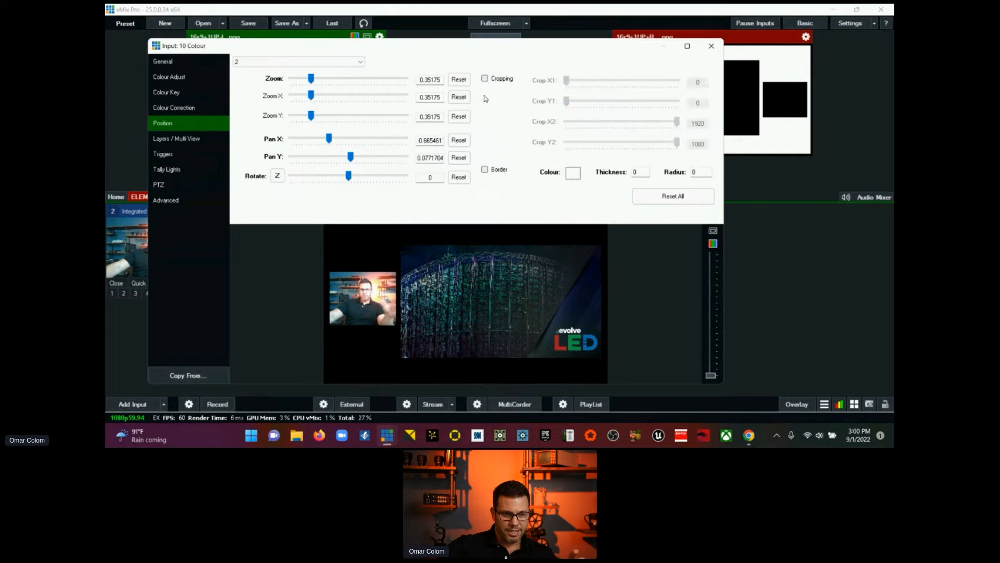
click(715, 47)
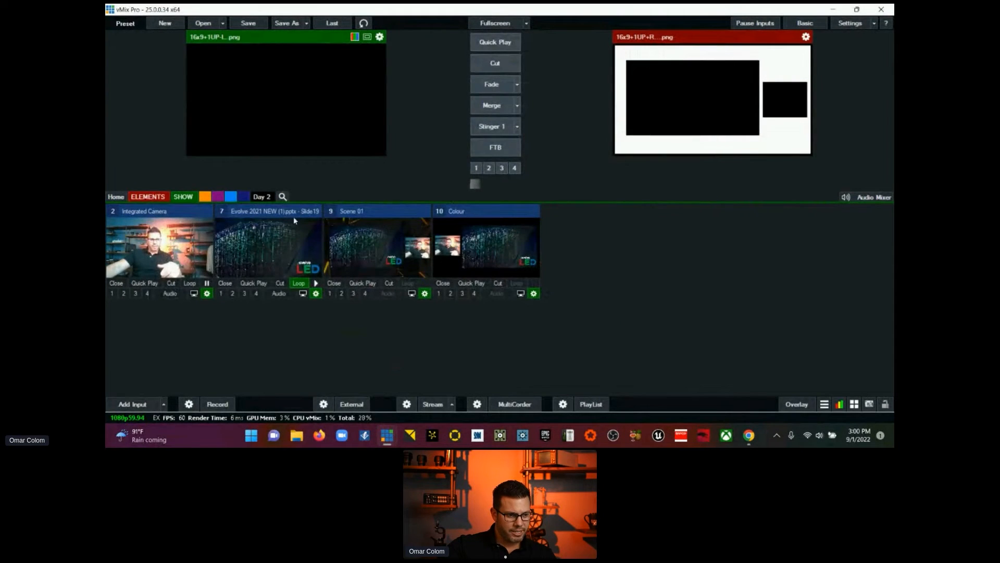
Step: Send the Colour input to preview and rename it Scene 02
click(475, 214)
click(534, 294)
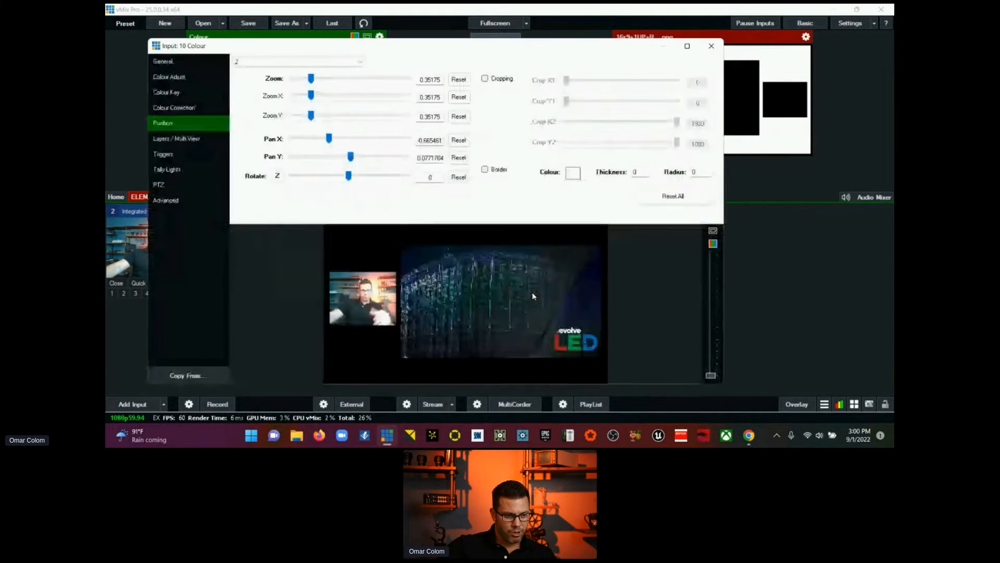
click(174, 63)
drag(332, 82, 290, 87)
text(Scene )
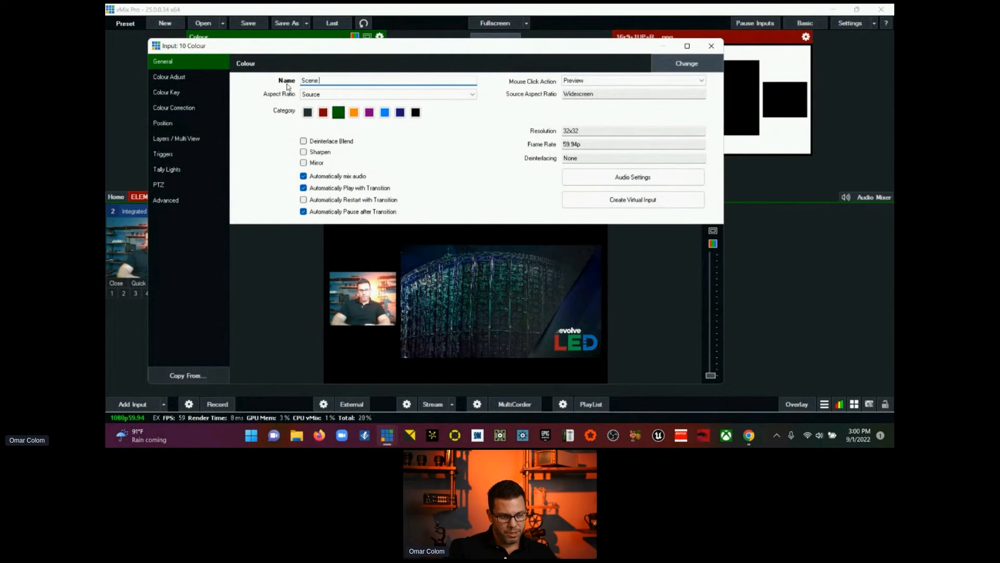
text(02)
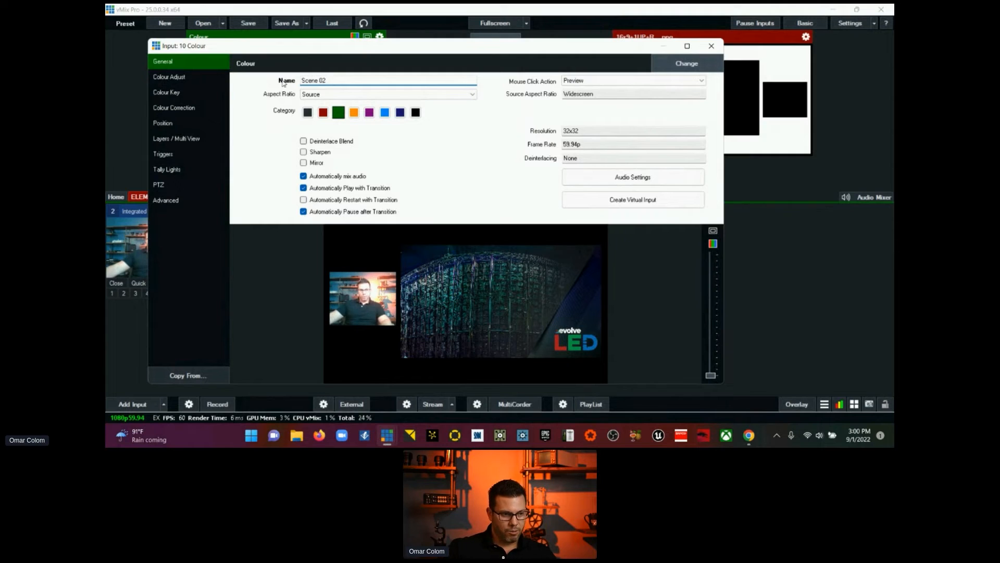
Step: Close the input settings, cut Scene 02 to the output, and follow it with a cut to Integrated Camera
click(711, 46)
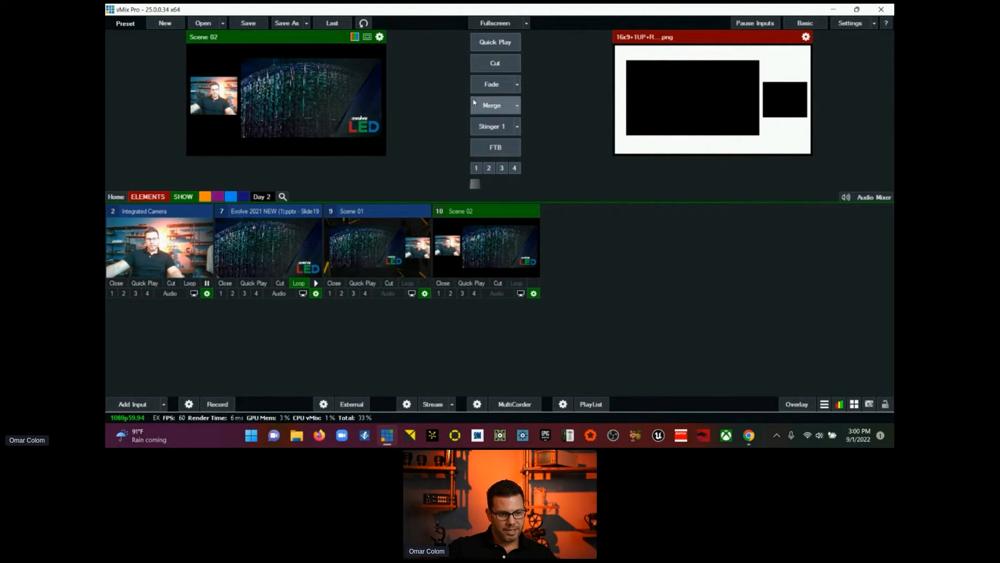
click(486, 66)
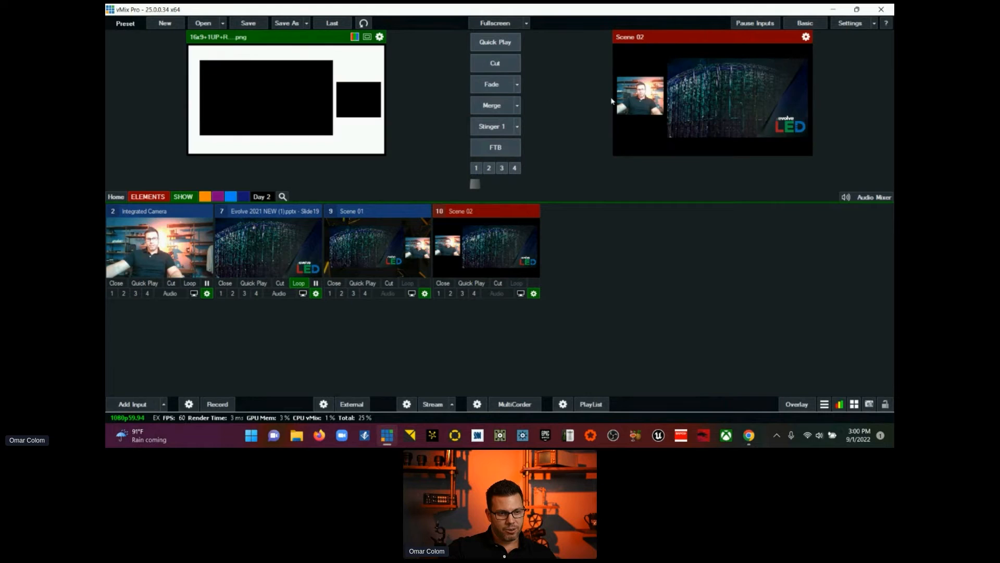
click(200, 220)
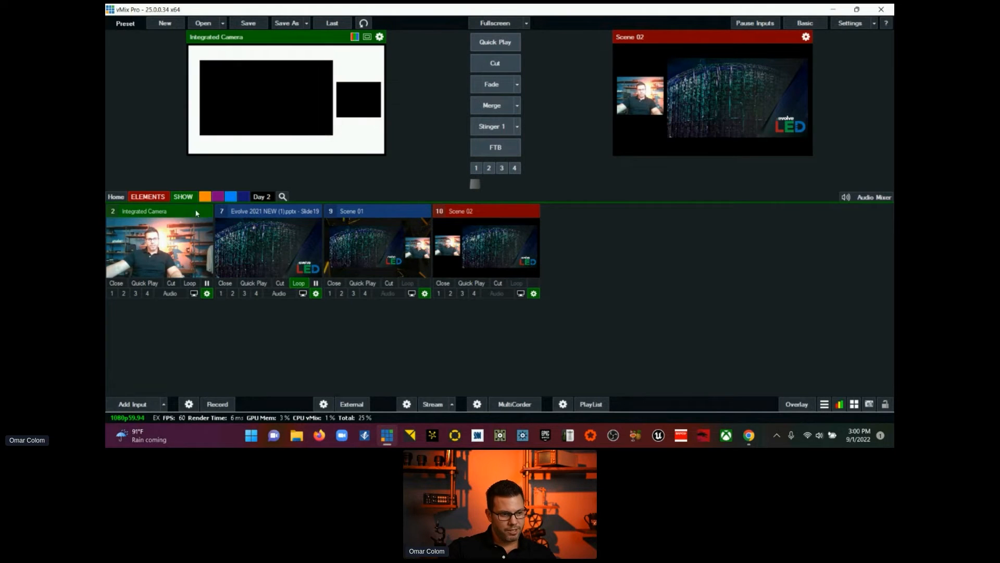
click(490, 72)
Step: Fade the output to Scene 02, cut to the Evolve 2021 NEW (1).pptx slide, and fade back to Scene 02
click(293, 213)
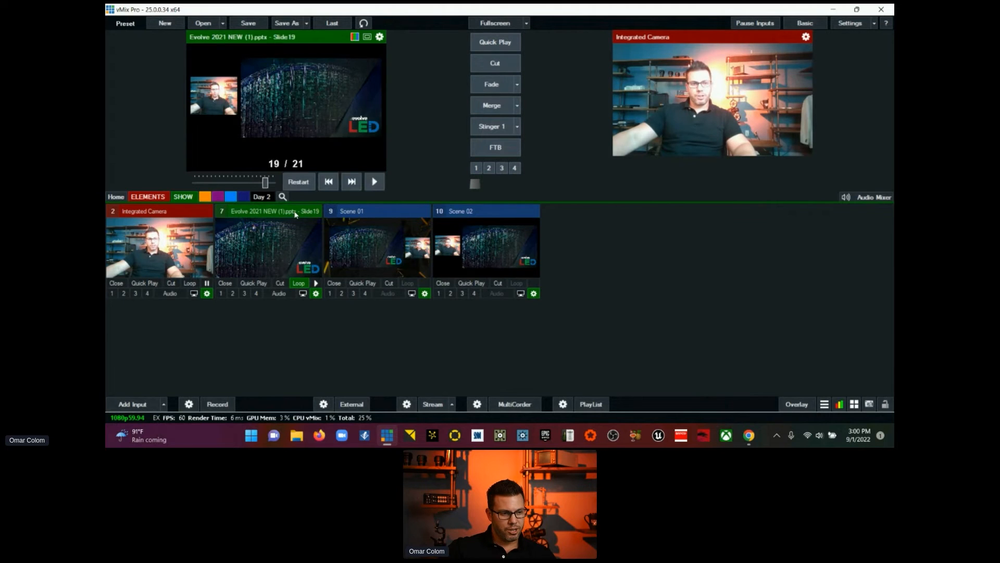
click(465, 217)
click(491, 84)
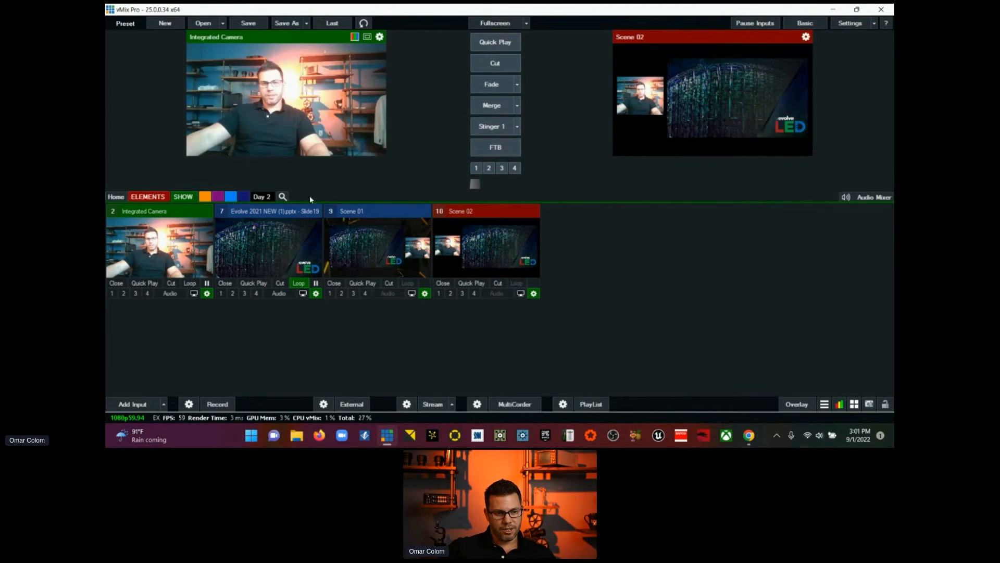
click(307, 213)
click(495, 63)
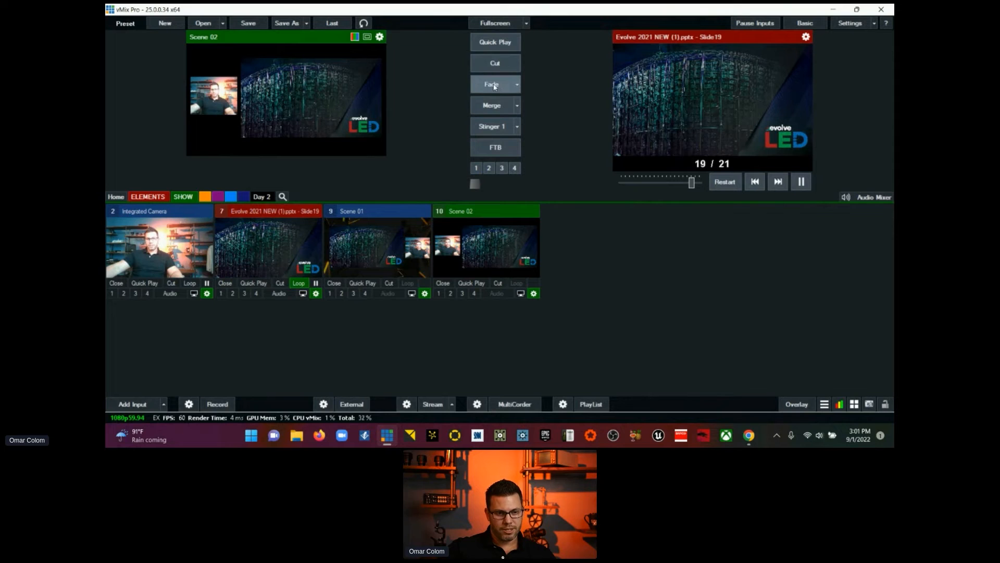
click(494, 85)
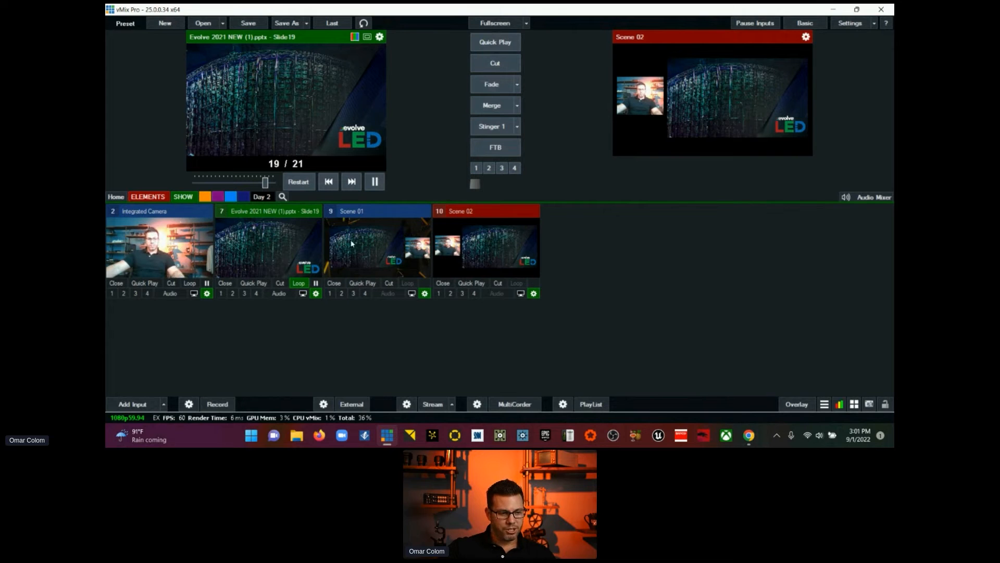
Step: Choose the Immerse Toolbox slide (Slide17) in the Evolve 2021 NEW (1).pptx slide picker and close the picker
click(323, 249)
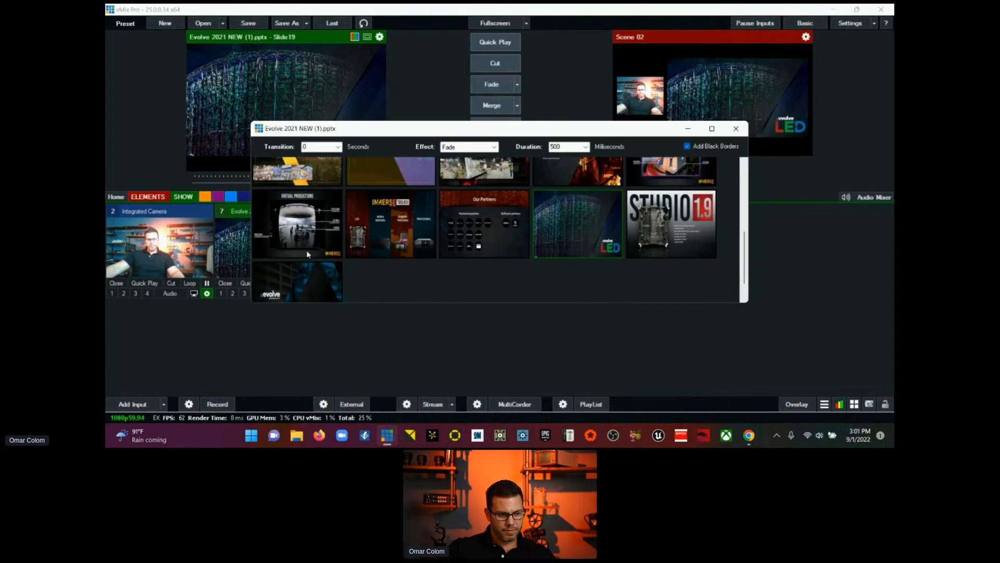
click(383, 229)
click(736, 128)
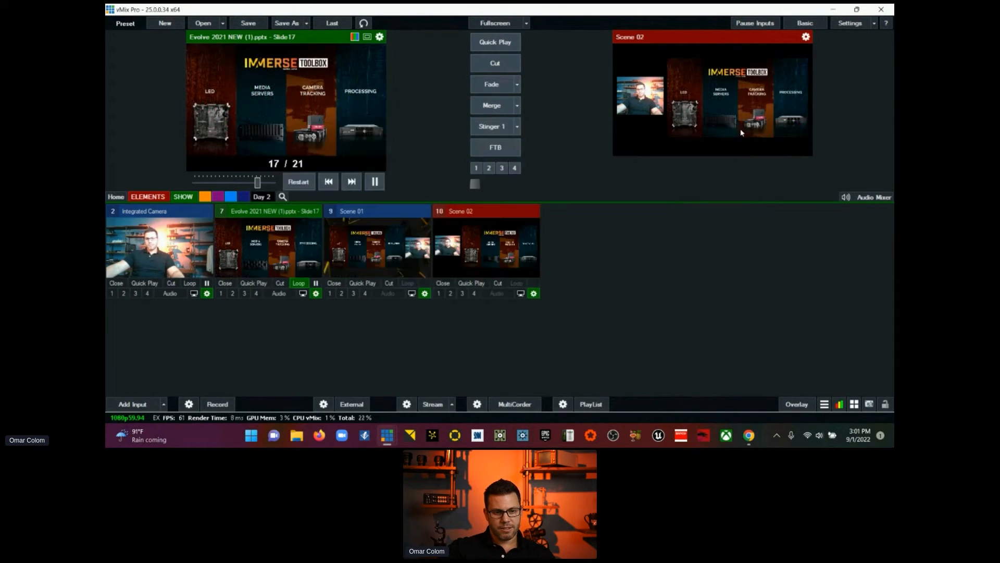
Step: Create a virtual input from Evolve Logo.png in the ELEMENTS category and preview it on overlay channel 1
click(148, 196)
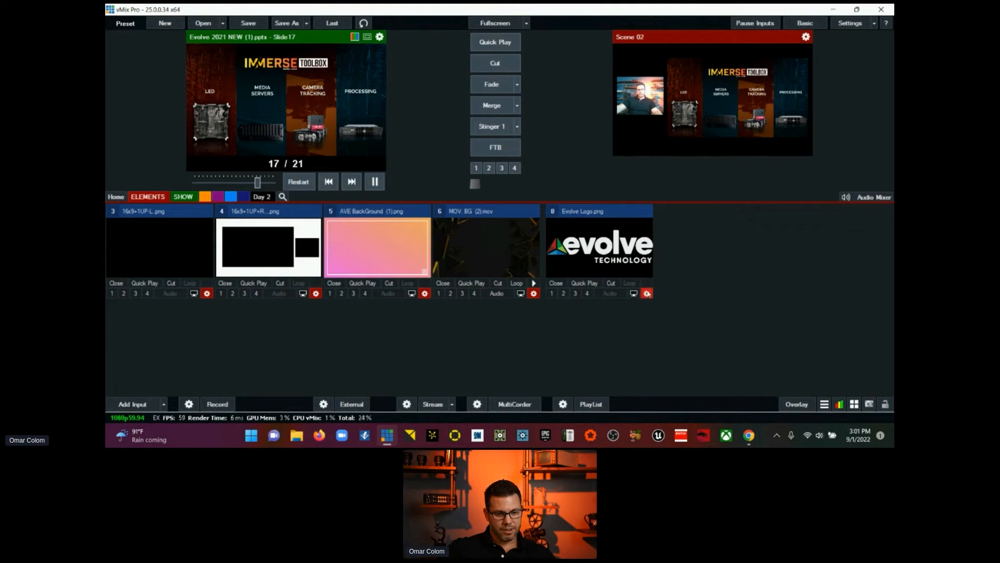
right_click(649, 294)
click(668, 297)
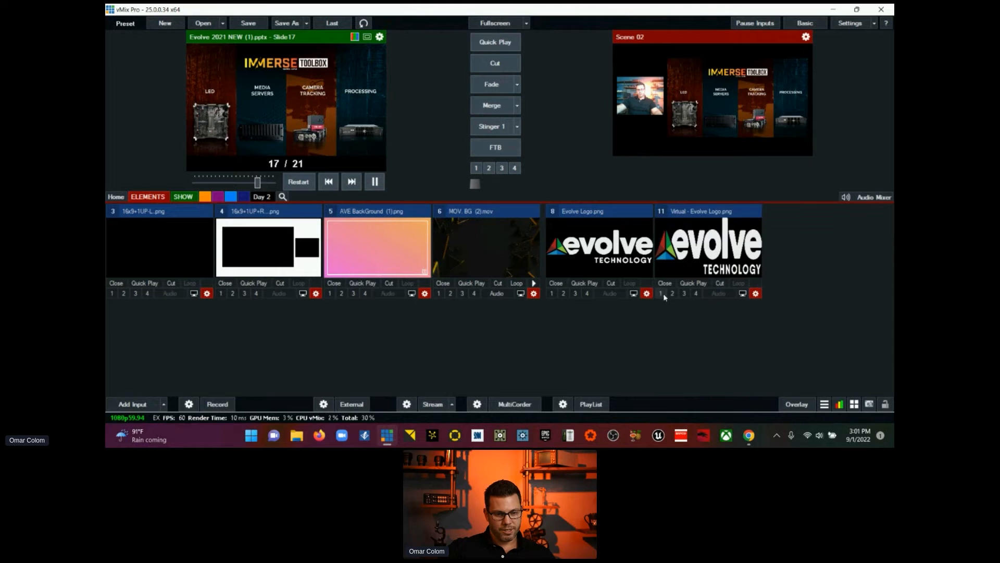
click(660, 293)
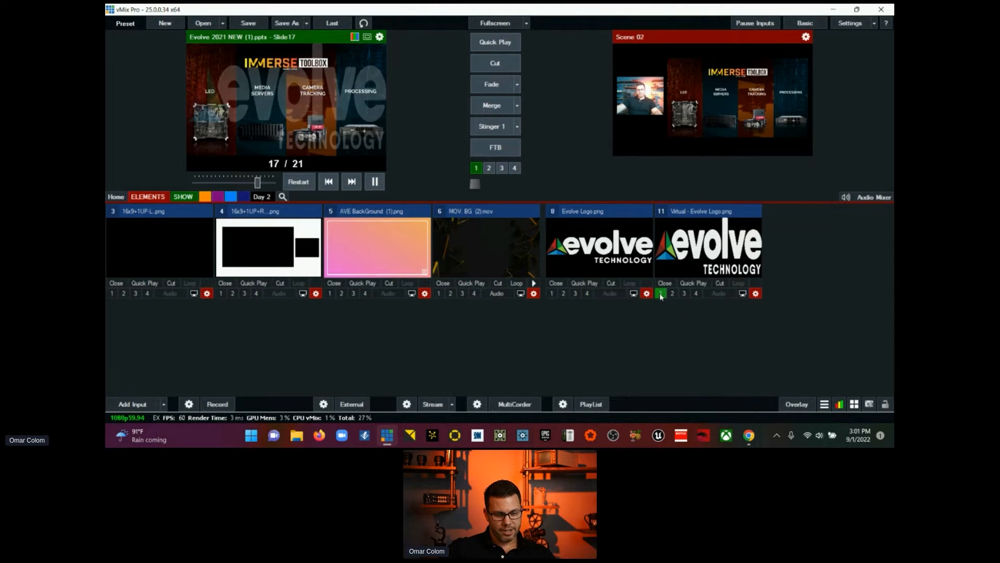
Step: Scale the main position of the virtual Evolve Logo.png input down to a zoom of 0.15475
click(755, 294)
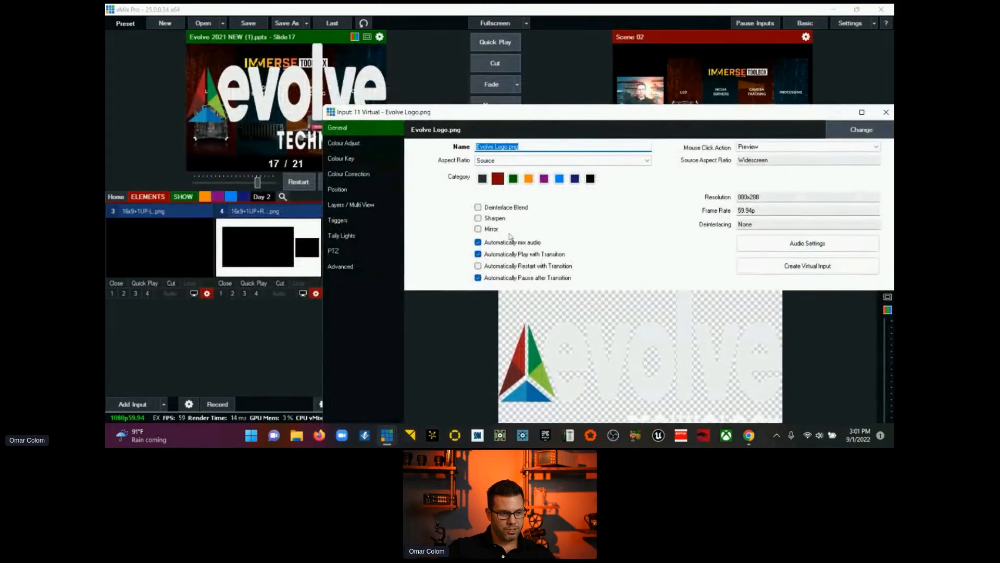
click(358, 186)
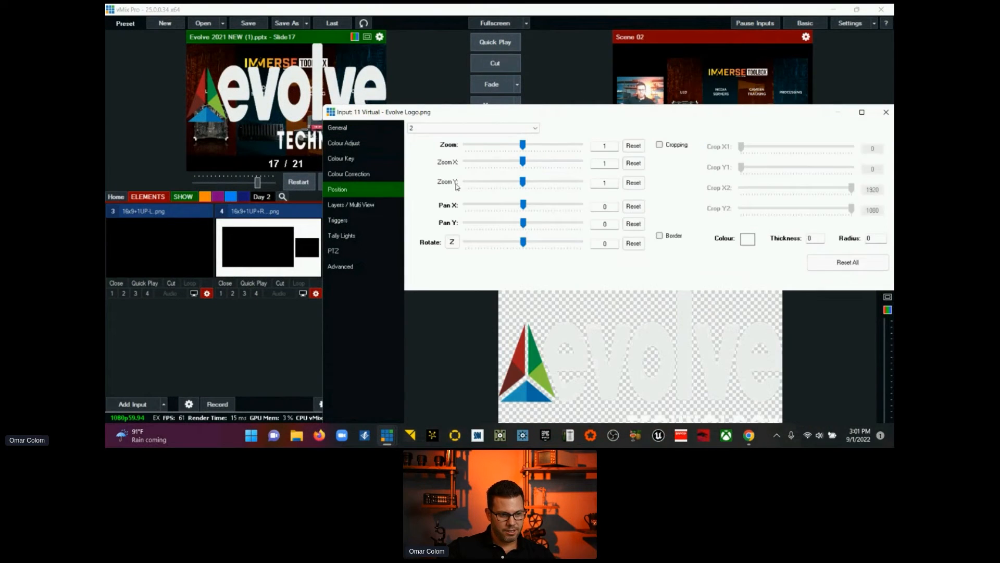
drag(525, 148, 481, 148)
click(477, 127)
click(480, 137)
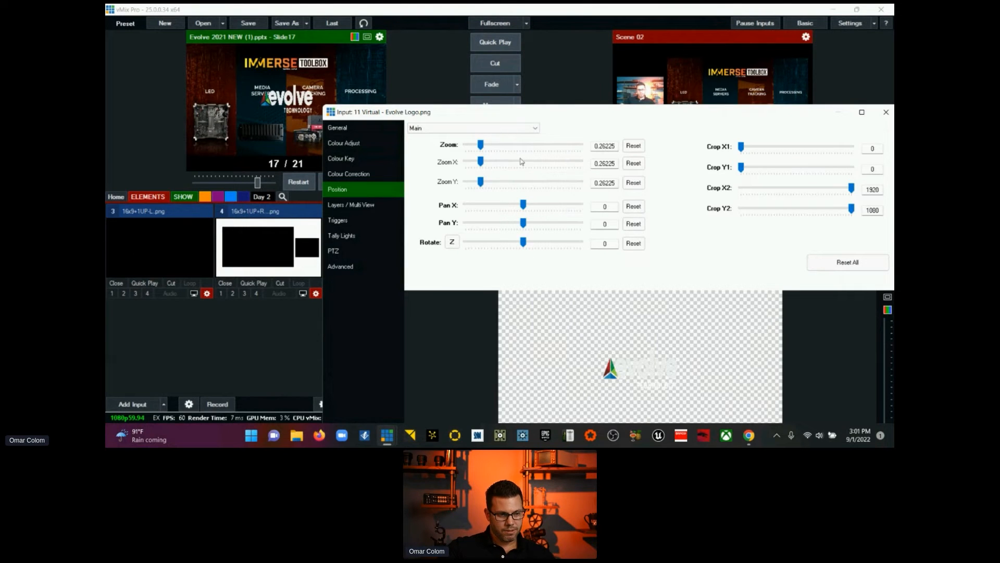
drag(485, 148, 476, 152)
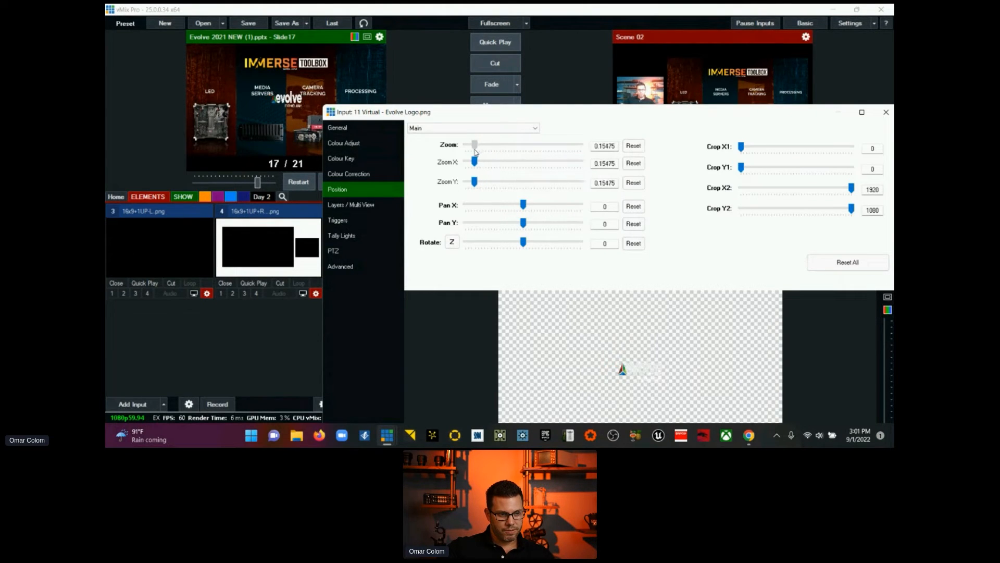
Step: Move the virtual logo into the frame's lower right corner, at a pan of about 0.759, -0.791, and close its settings
drag(625, 374, 732, 417)
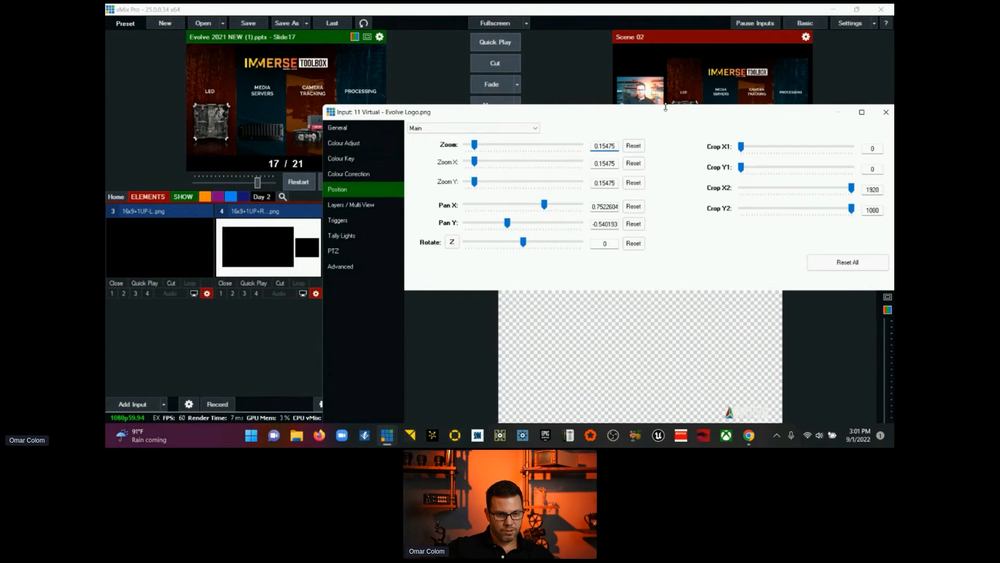
drag(671, 116, 564, 67)
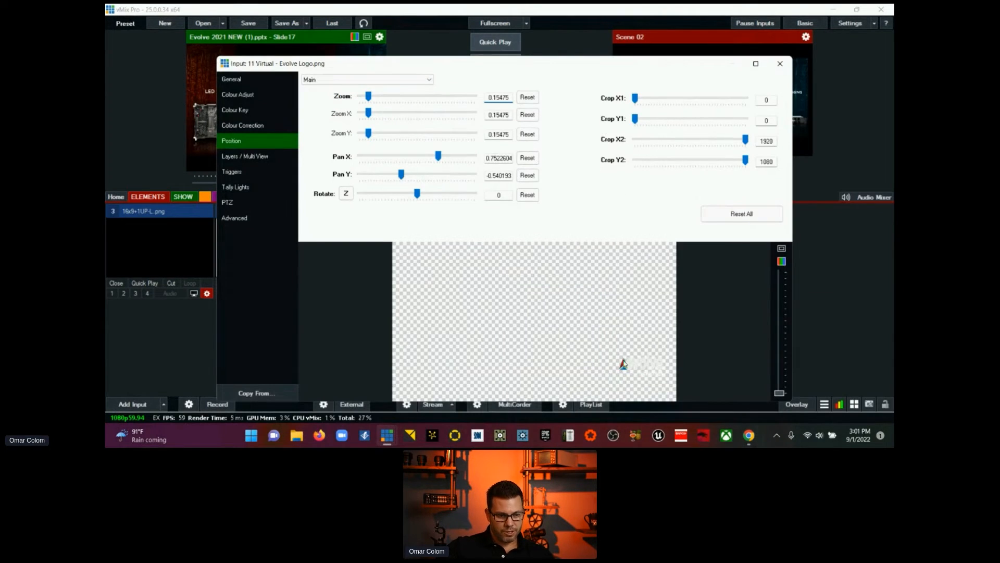
drag(622, 364, 624, 384)
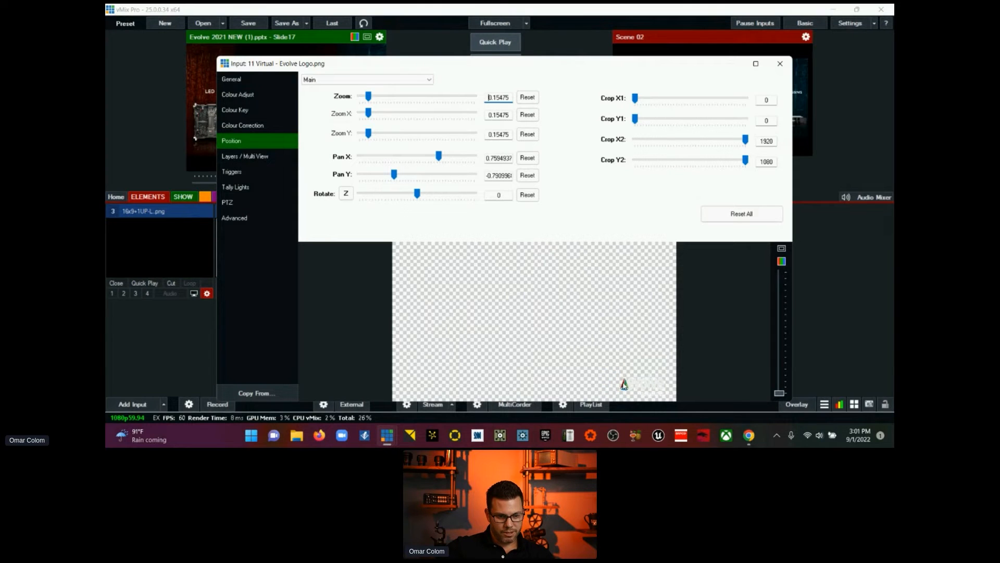
click(780, 64)
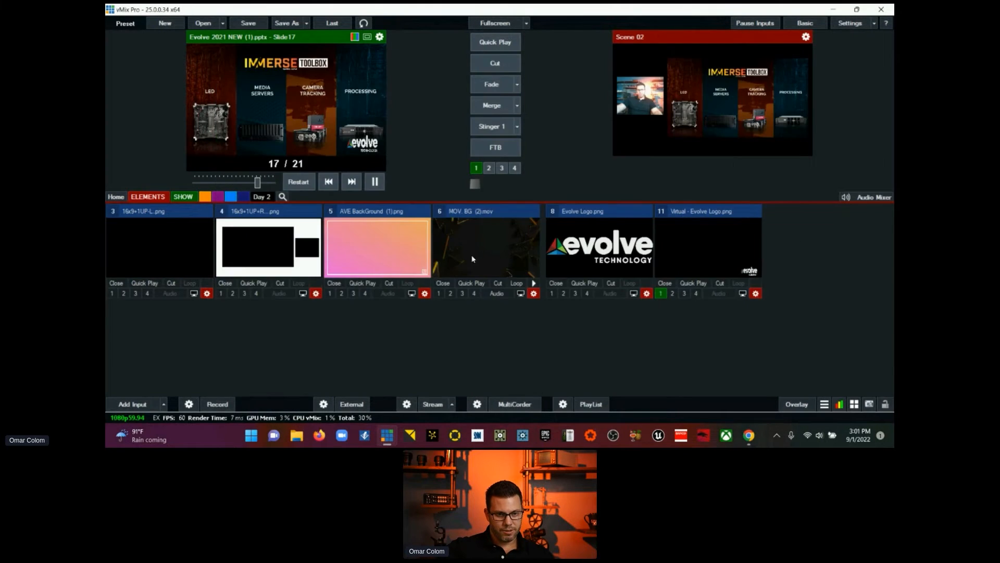
Step: Put the virtual logo live on overlay channel 1 and send Scene 02 from the SHOW category to preview
click(659, 295)
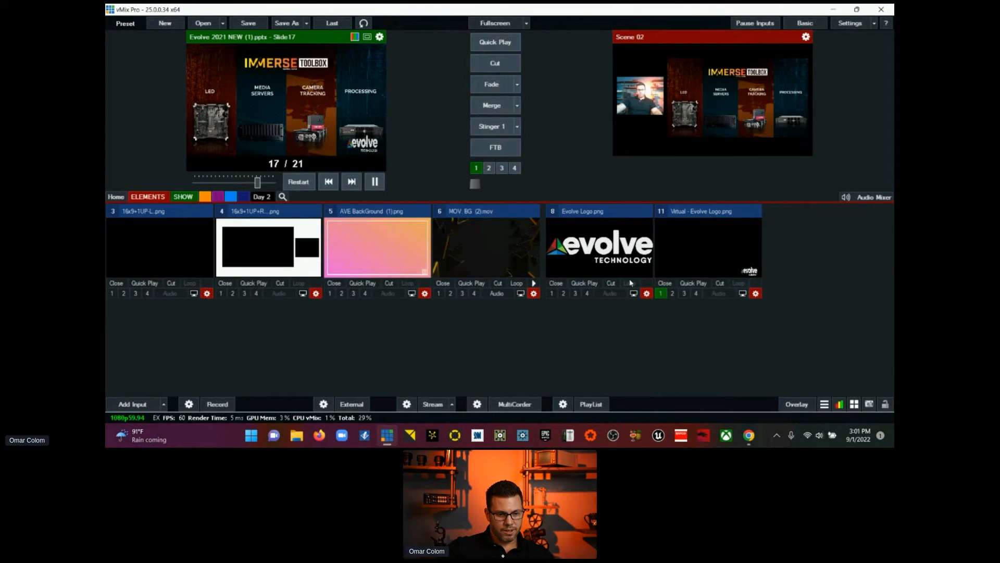
click(661, 294)
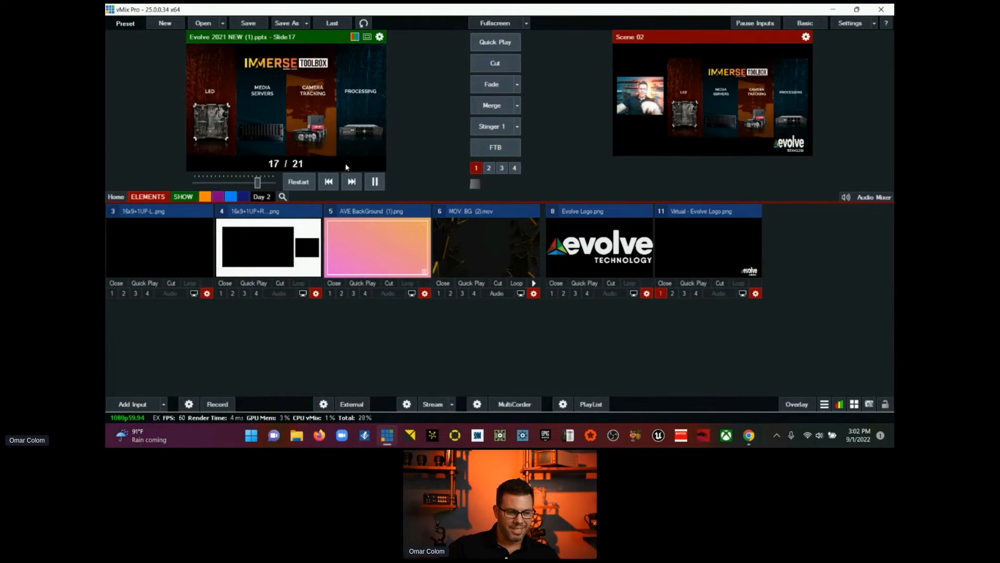
click(183, 196)
click(514, 253)
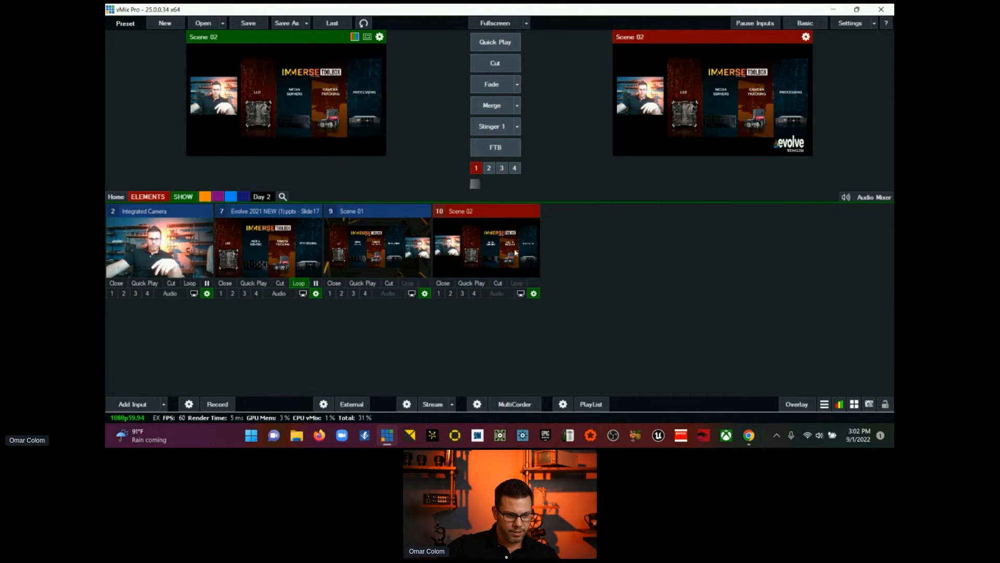
Step: Open the layer settings of Scene 02 and switch the 16x9+1UP-L.png frame on layer 9 off and on again
click(533, 294)
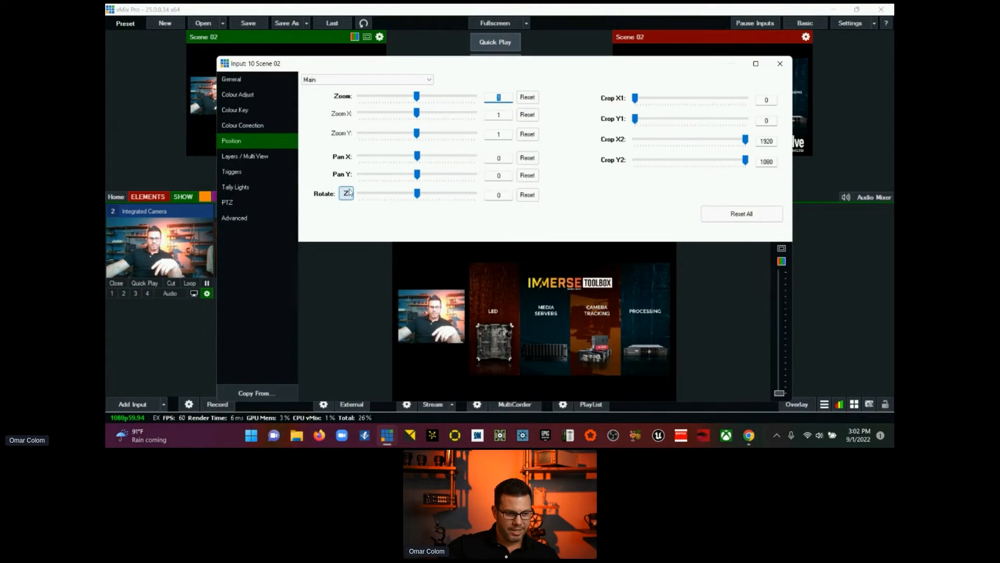
click(249, 156)
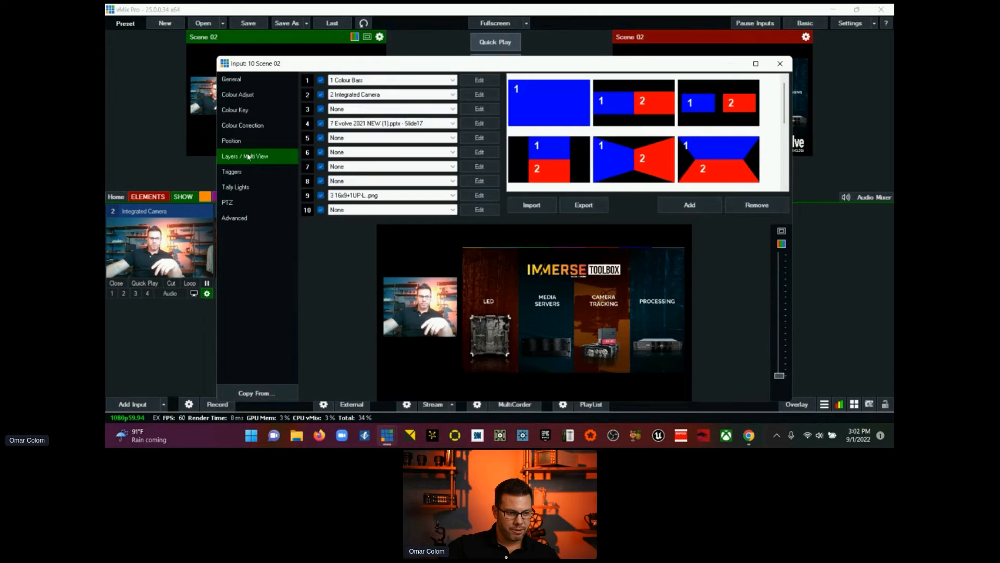
click(321, 195)
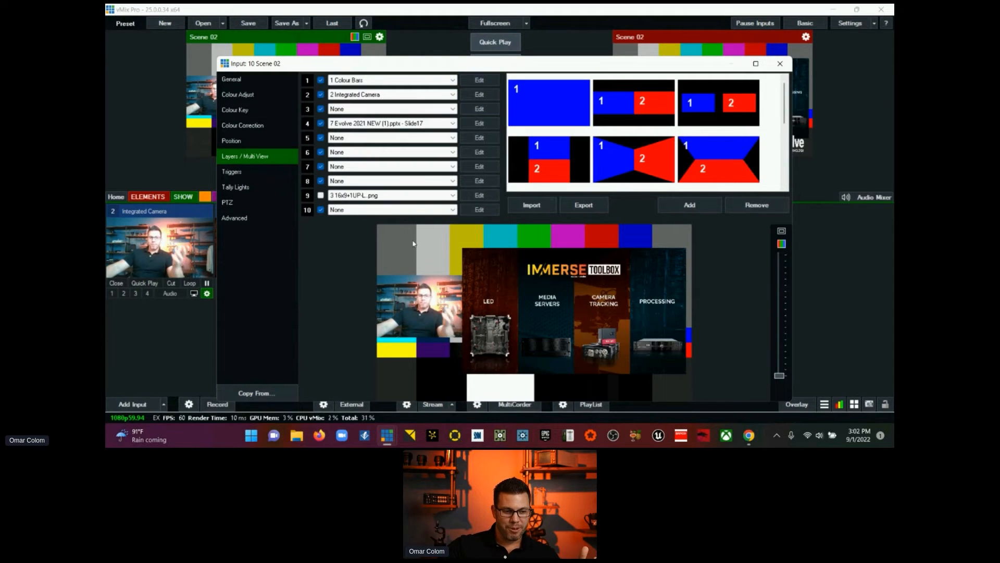
click(320, 195)
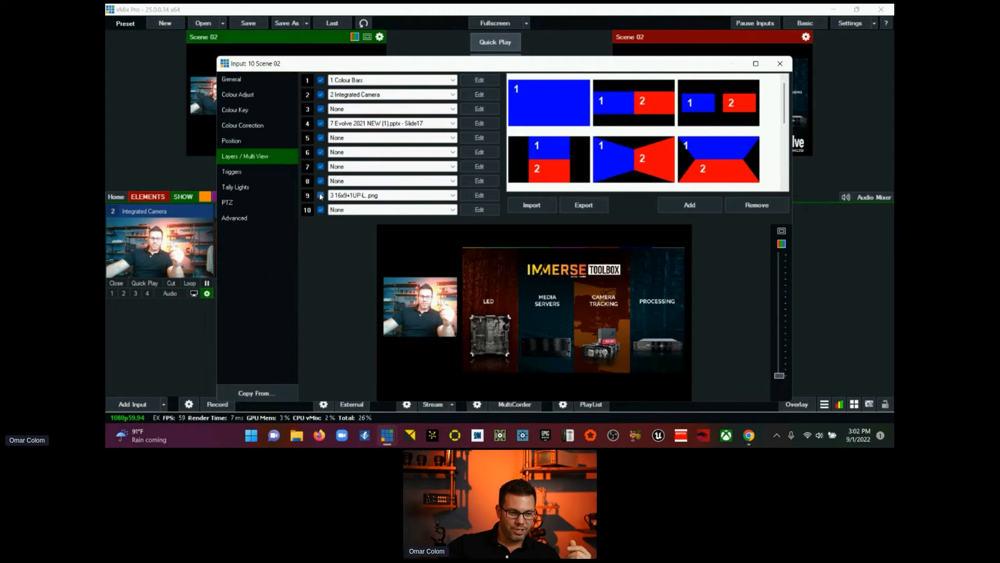
Step: Reposition the layer 2 camera of Scene 02 to a pan of about -0.676, 0.084 and close the settings
click(468, 95)
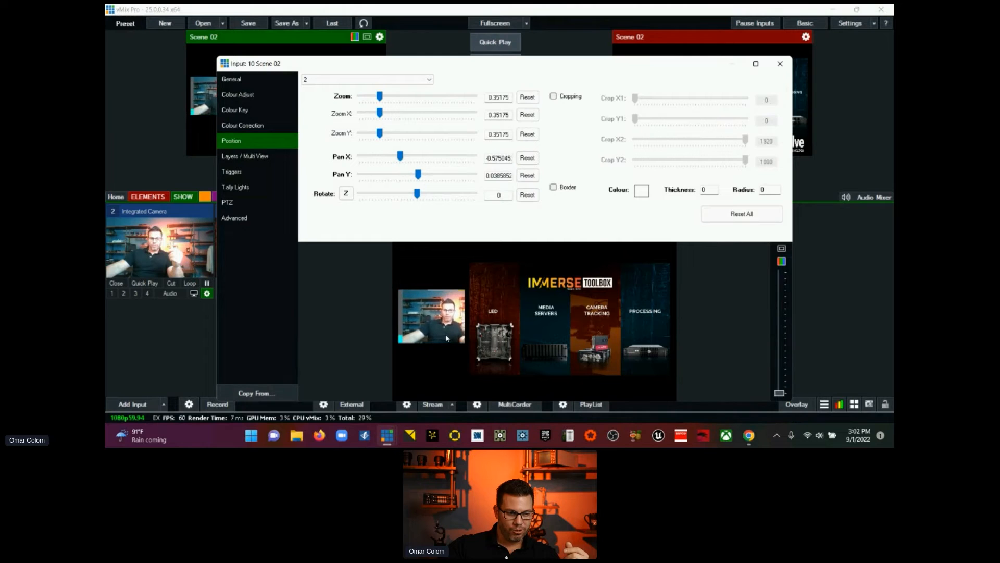
drag(446, 335, 430, 335)
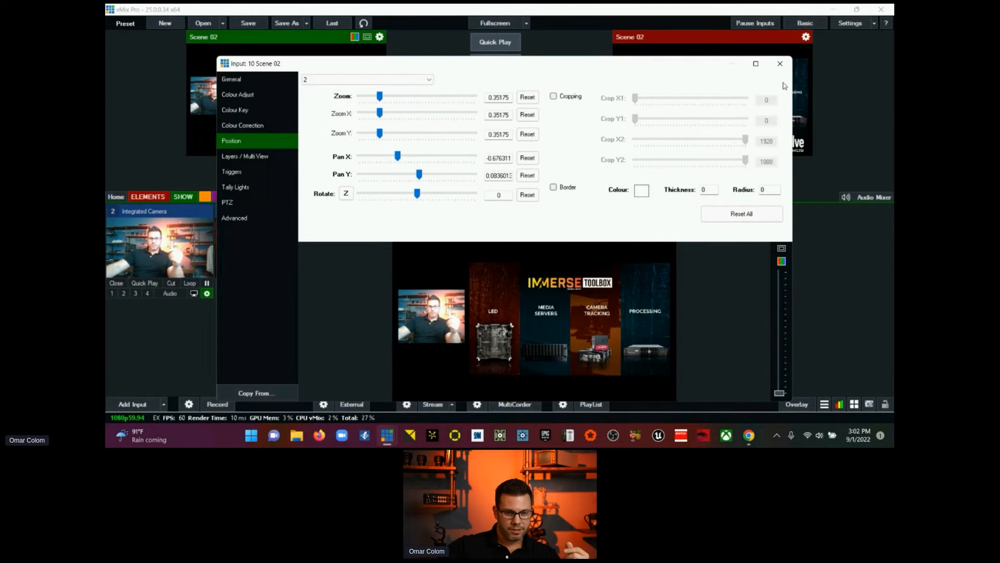
click(780, 63)
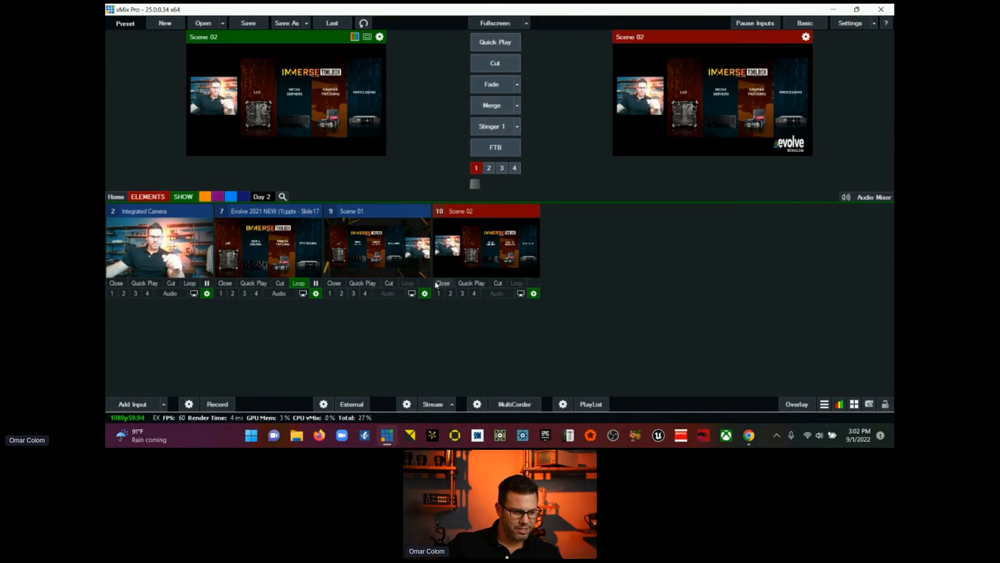
Step: Check the Colour Key settings of the 16x9+1UP+R frame in the ELEMENTS category and send that frame to preview
click(161, 202)
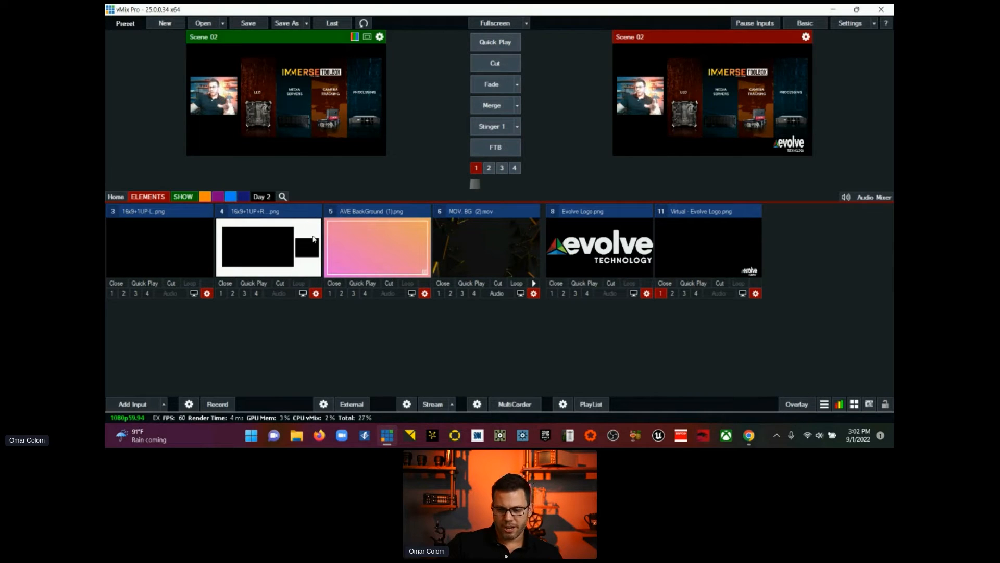
click(316, 293)
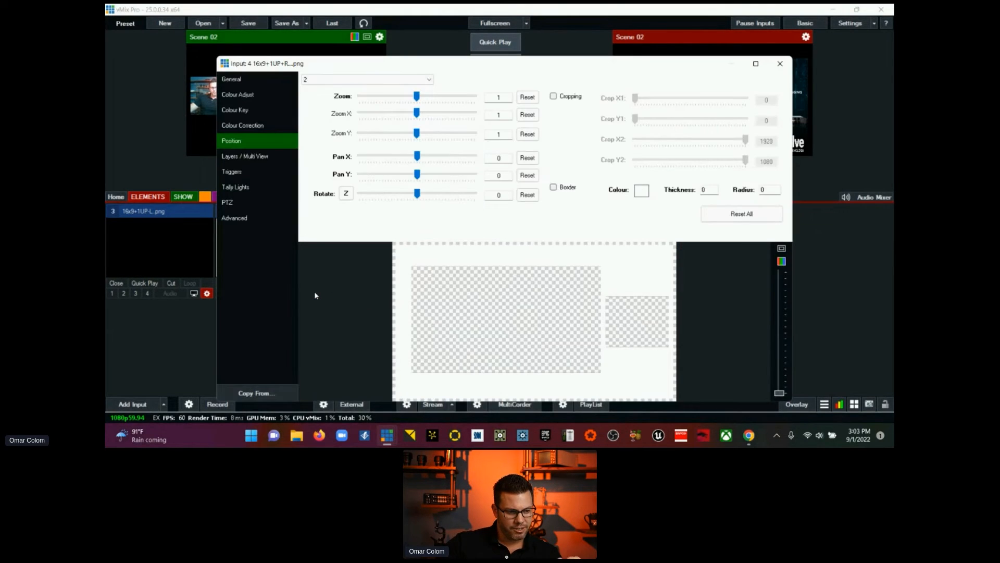
click(249, 115)
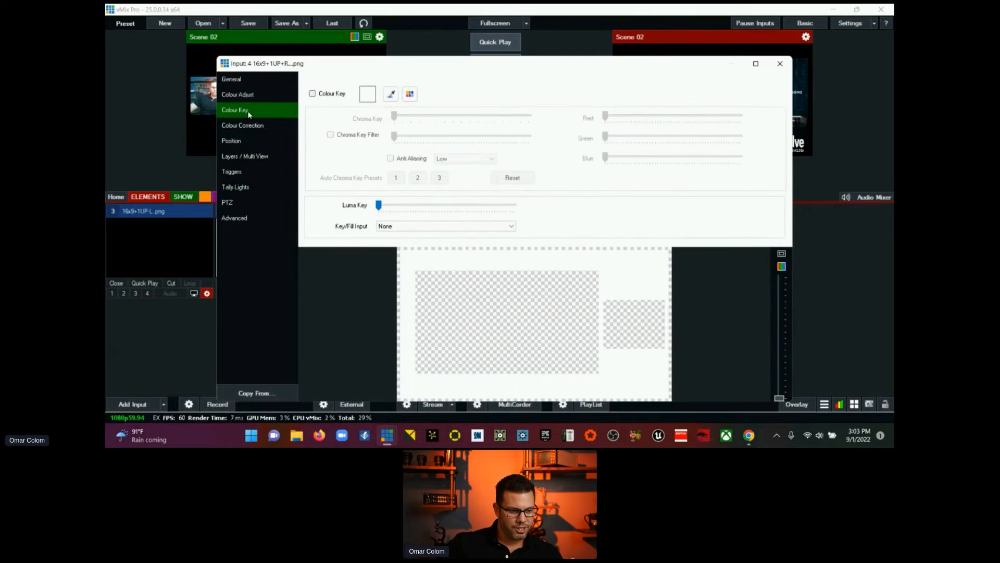
click(780, 64)
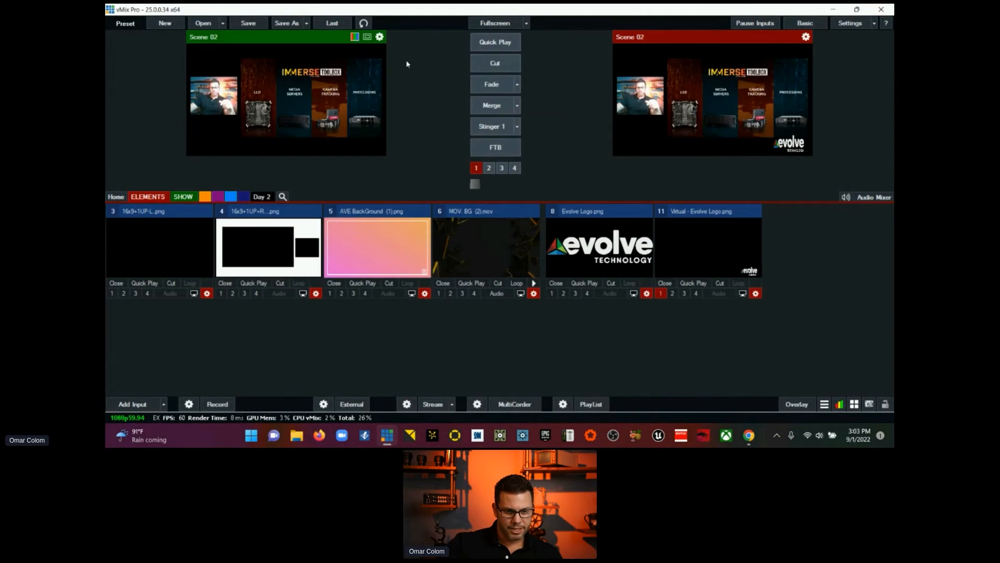
click(298, 217)
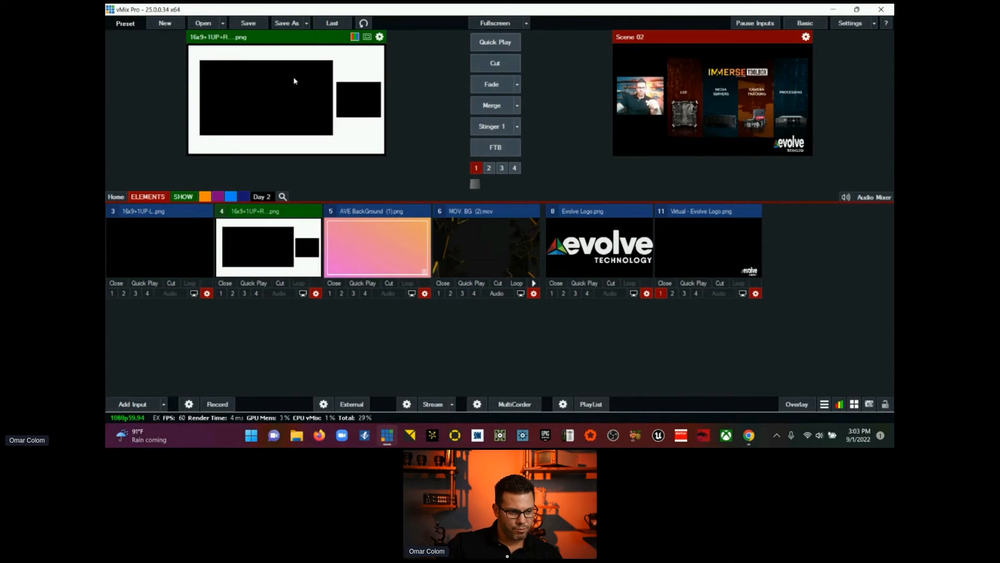
Step: Set the Key/Fill Input of the 16x9+1UP+R frame to 5 AVE BackGround (1).png and close its settings
click(316, 294)
drag(339, 73, 507, 45)
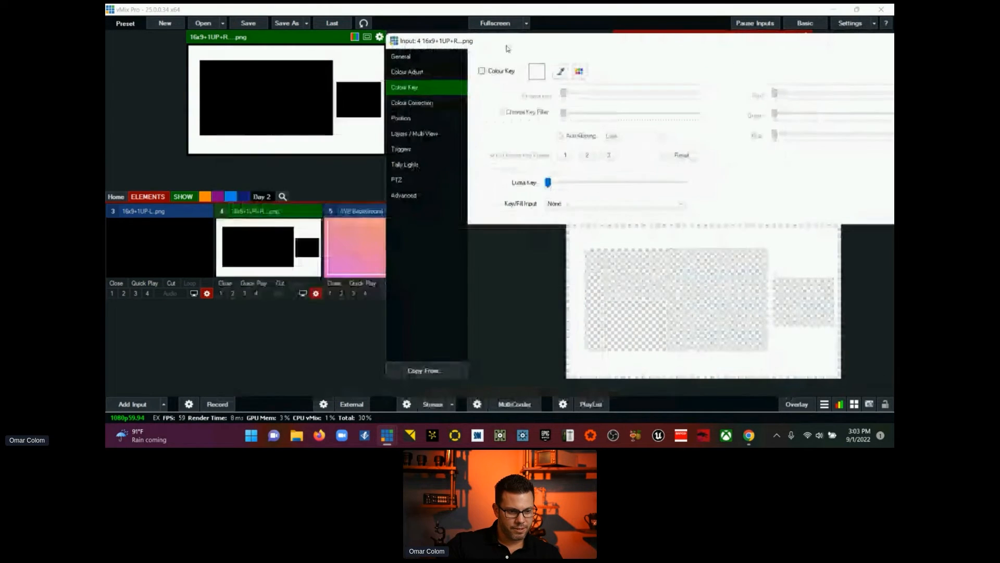
click(607, 204)
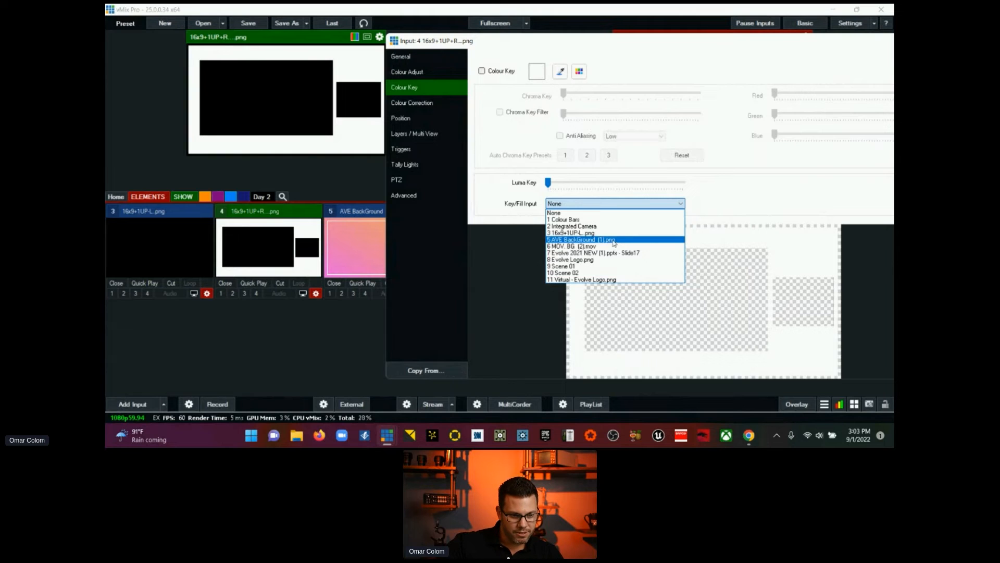
click(616, 240)
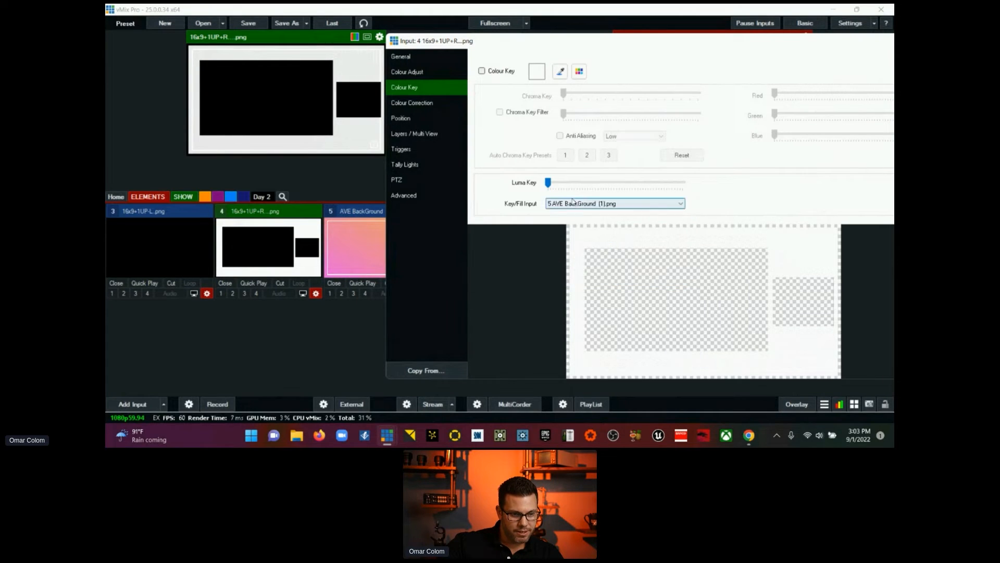
drag(860, 45, 718, 47)
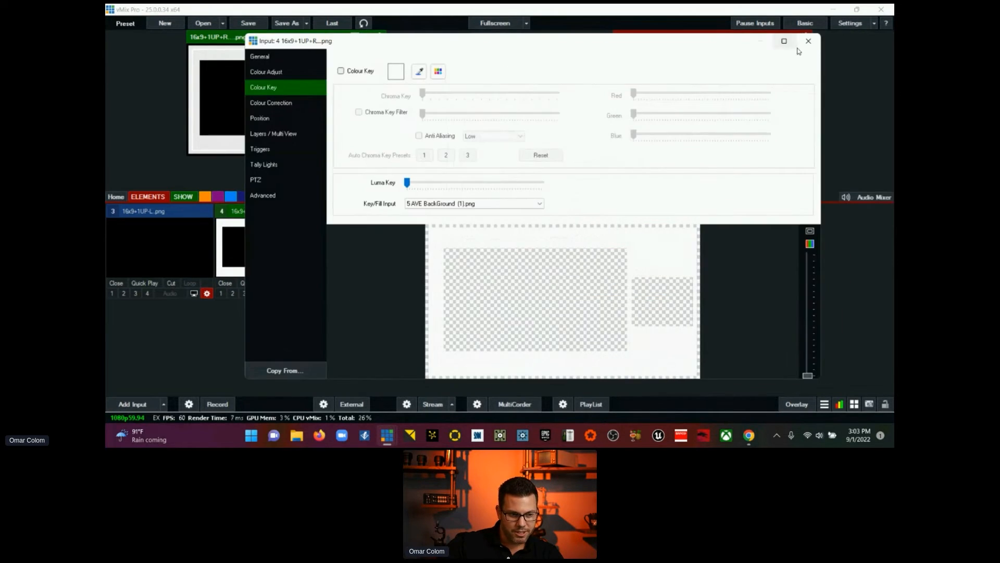
click(809, 42)
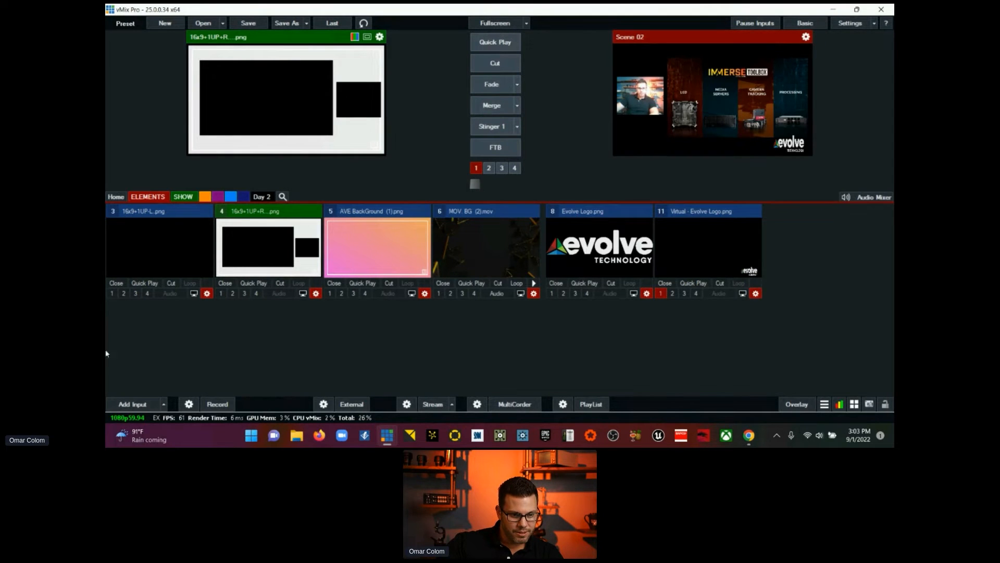
Step: Shrink the vMix window to reveal the desktop and look through the Client Elements, ORG and THEME PACK GFX folders for a background image
click(857, 9)
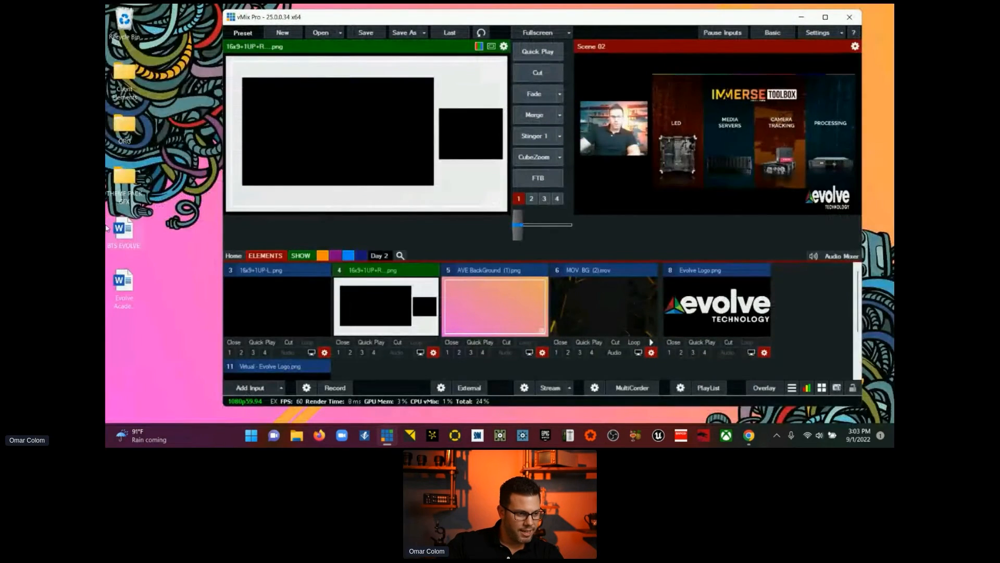
double_click(125, 79)
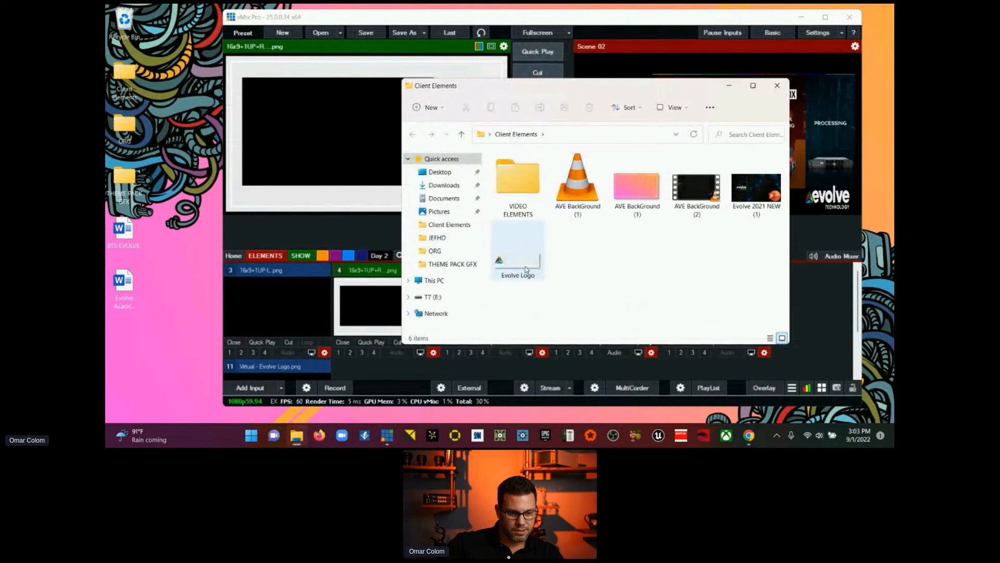
click(778, 86)
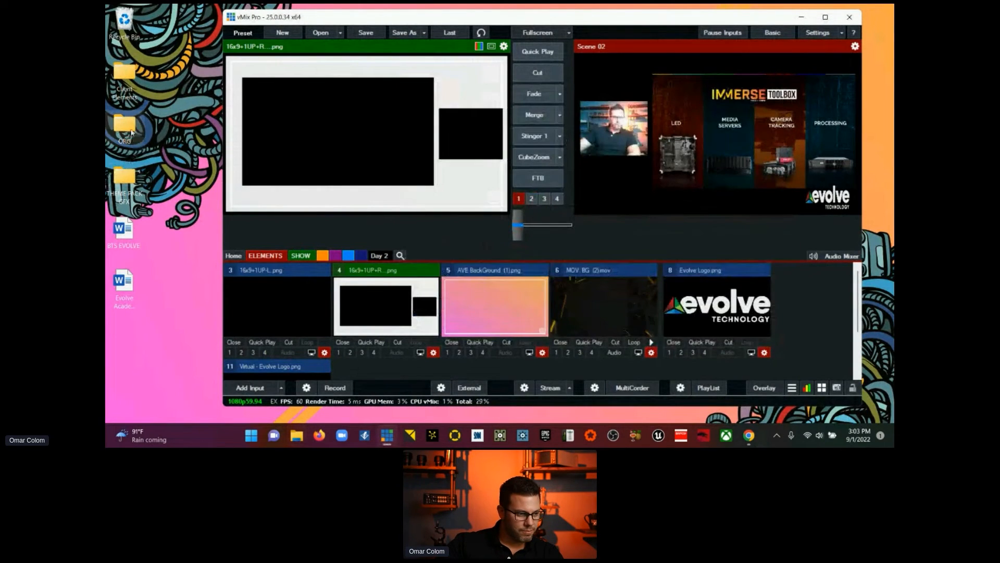
double_click(125, 128)
scroll(588, 241, down, 2)
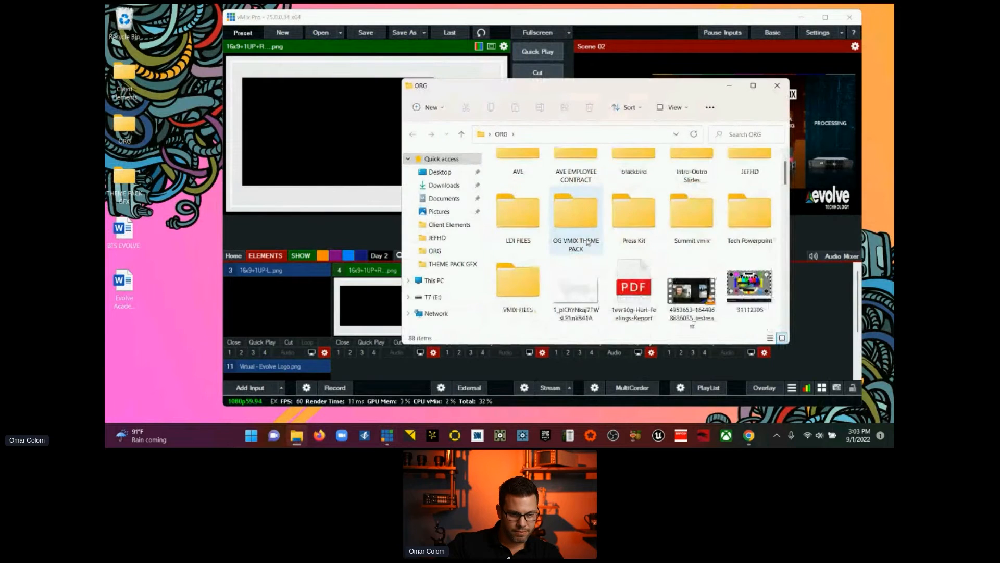
scroll(587, 241, down, 3)
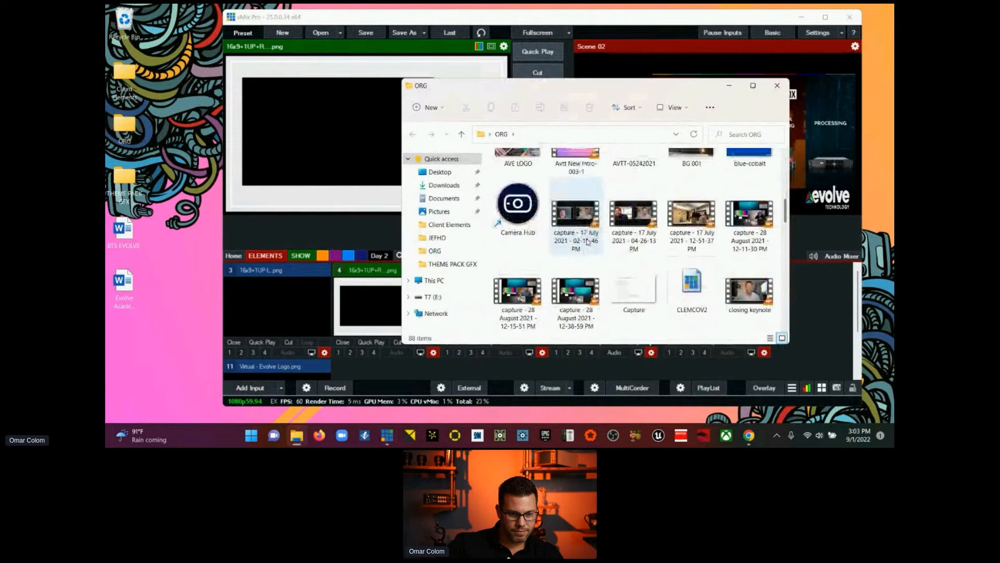
scroll(588, 241, up, 4)
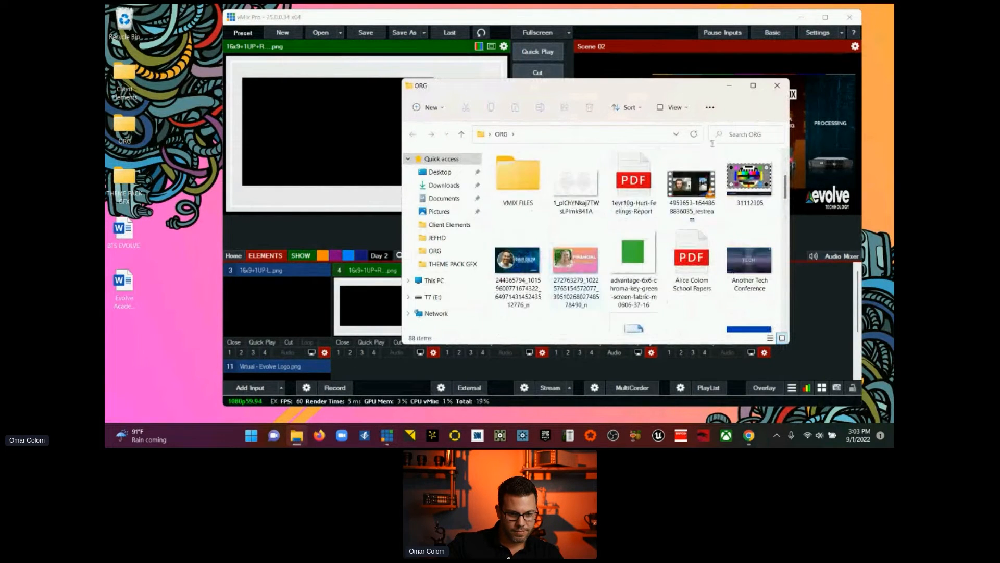
click(777, 85)
double_click(130, 183)
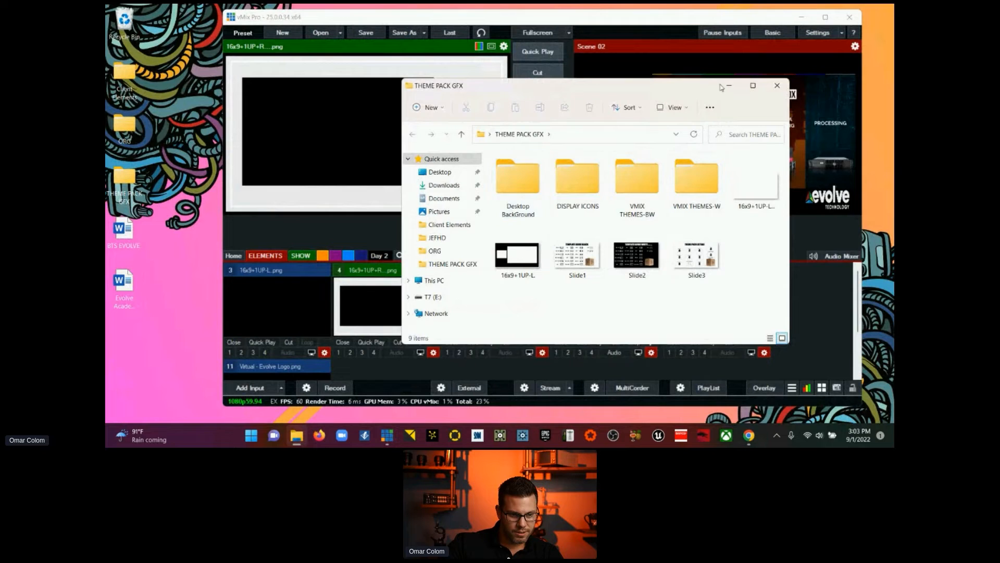
click(777, 86)
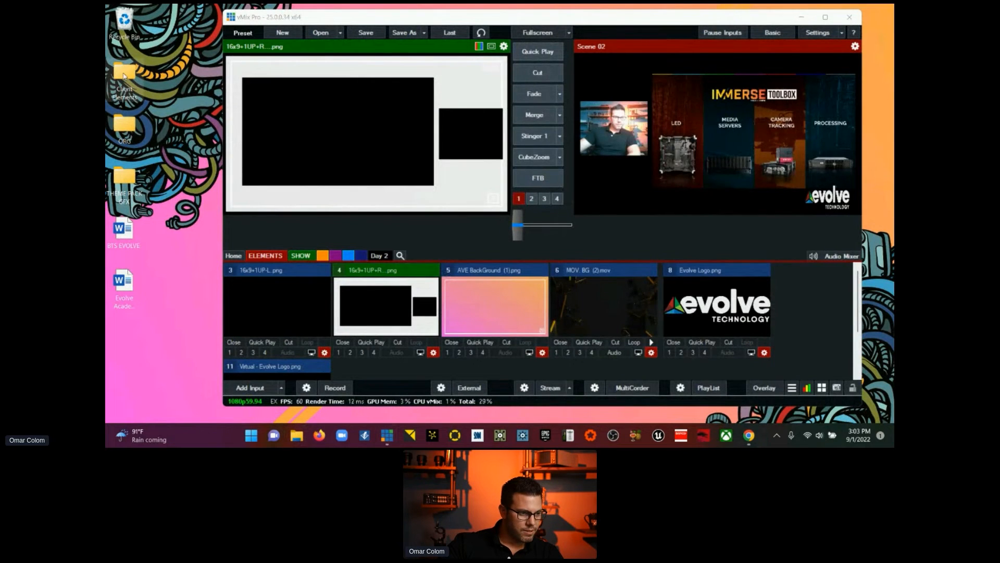
double_click(125, 77)
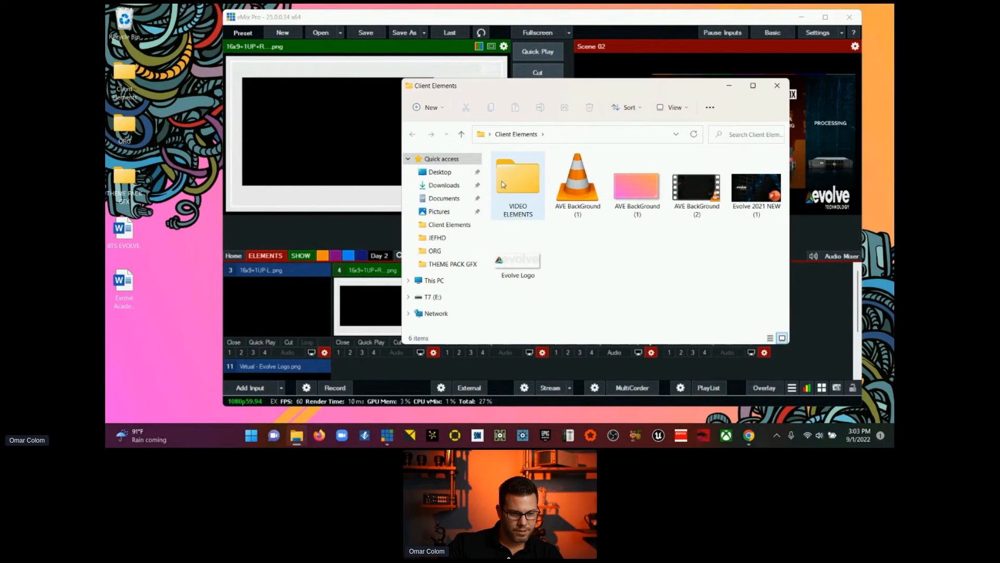
click(777, 86)
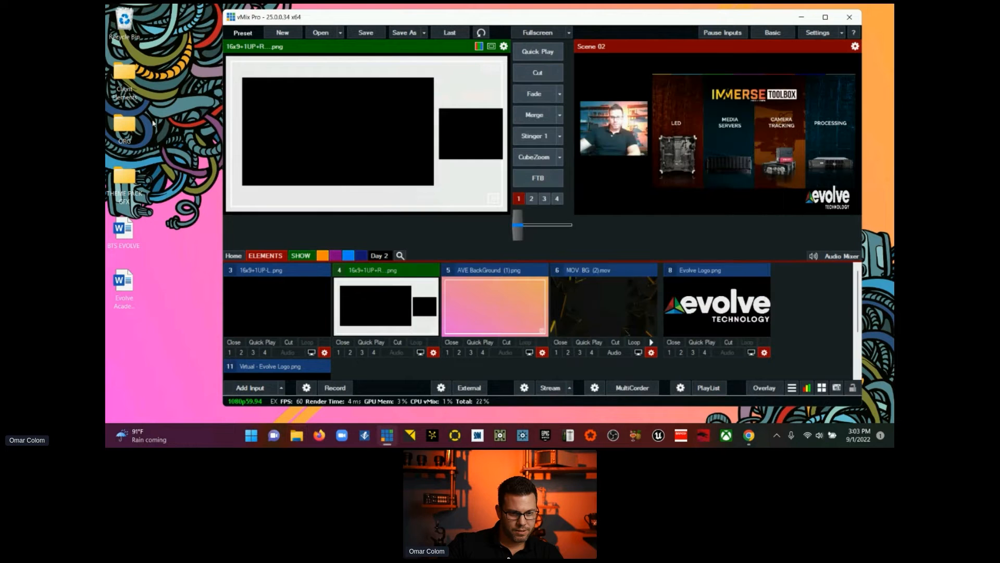
Step: Add the NETWORKING AVTT image from the desktop's ORG folder to the show as an input and close the folder
double_click(125, 125)
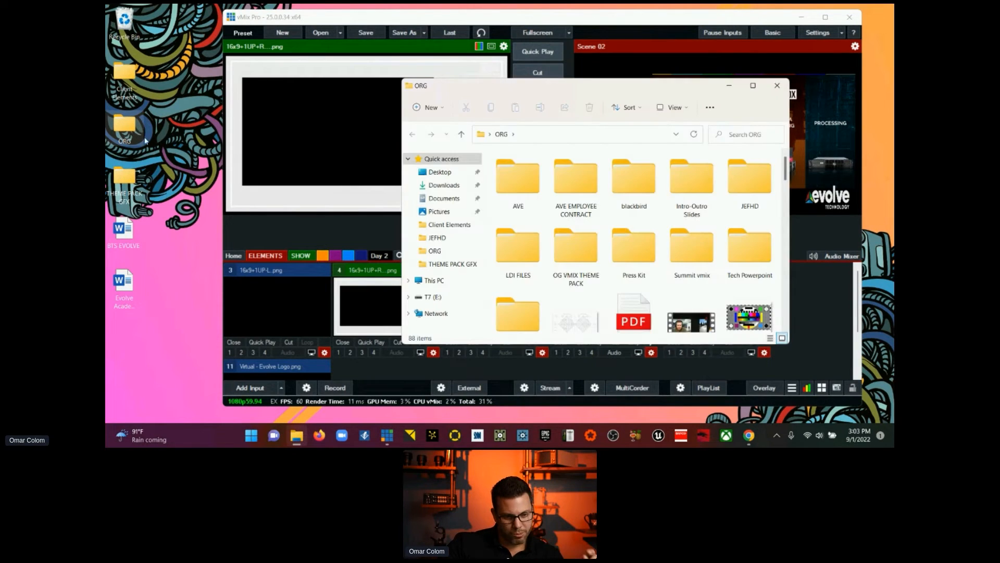
scroll(495, 277, down, 1)
scroll(495, 277, up, 1)
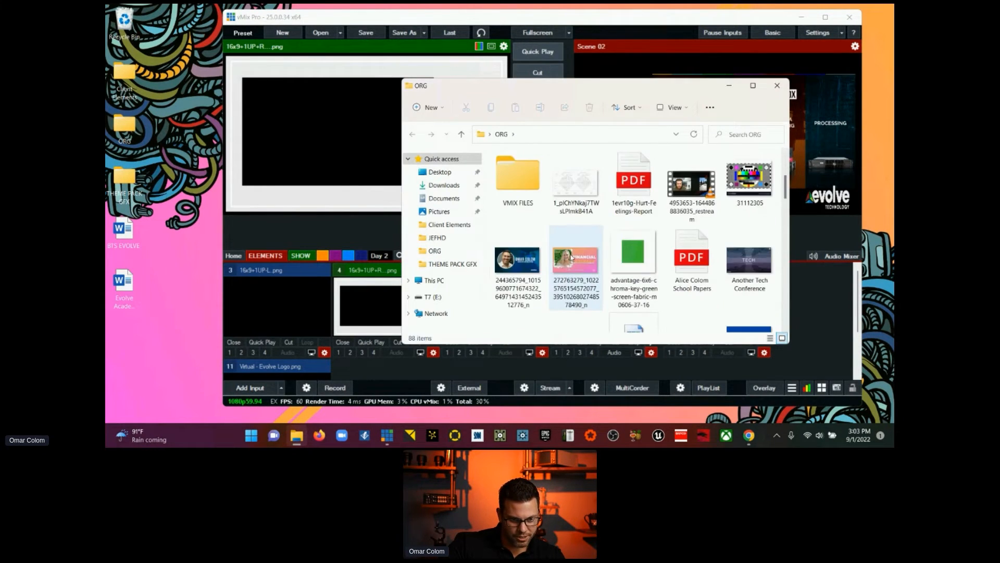
scroll(572, 257, down, 5)
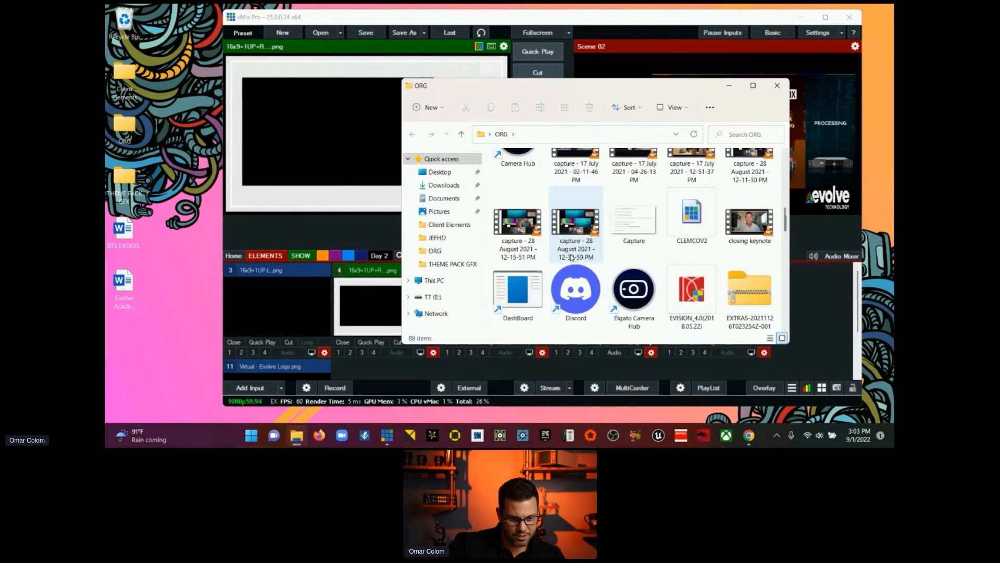
scroll(572, 257, down, 6)
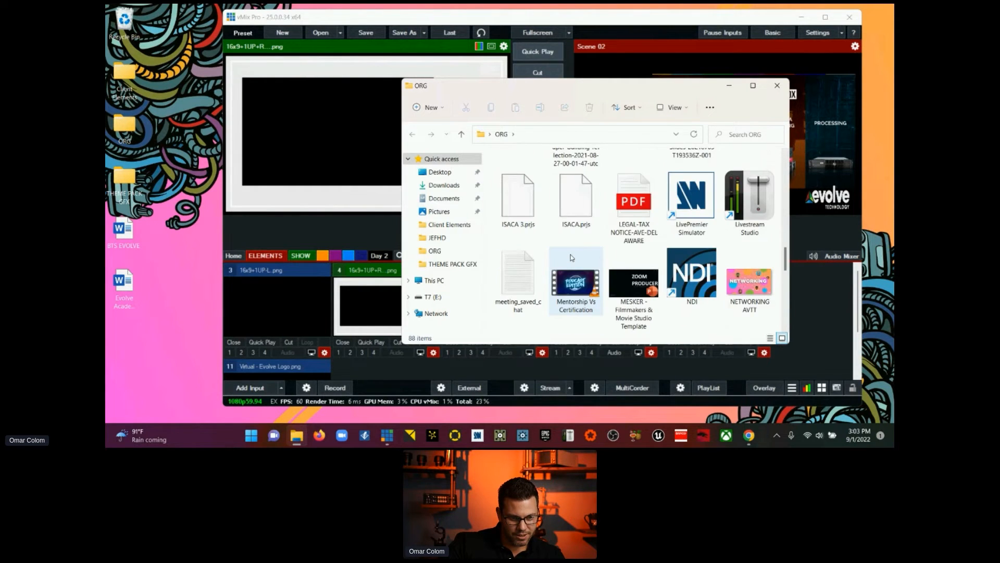
scroll(572, 257, down, 1)
click(746, 204)
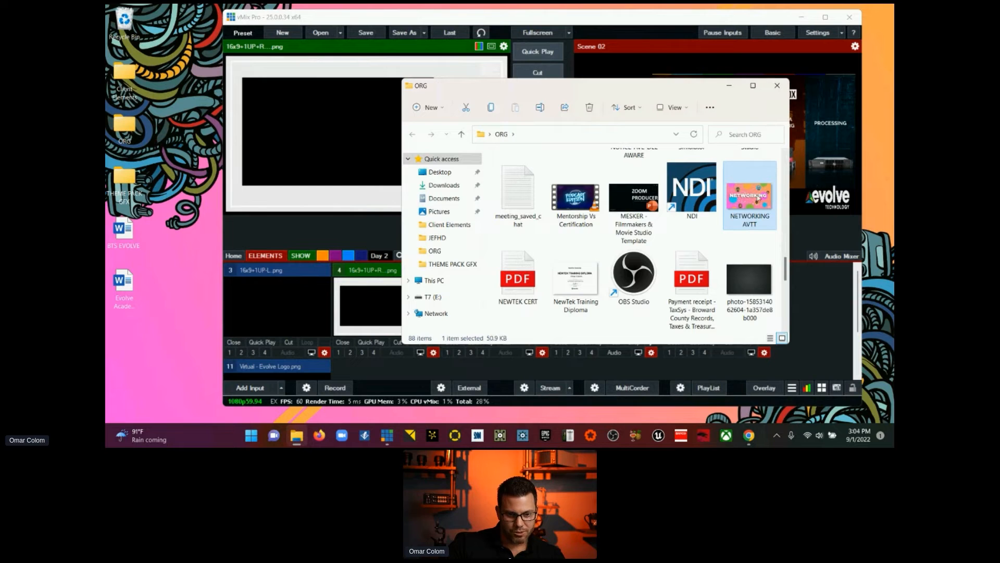
drag(801, 290, 802, 291)
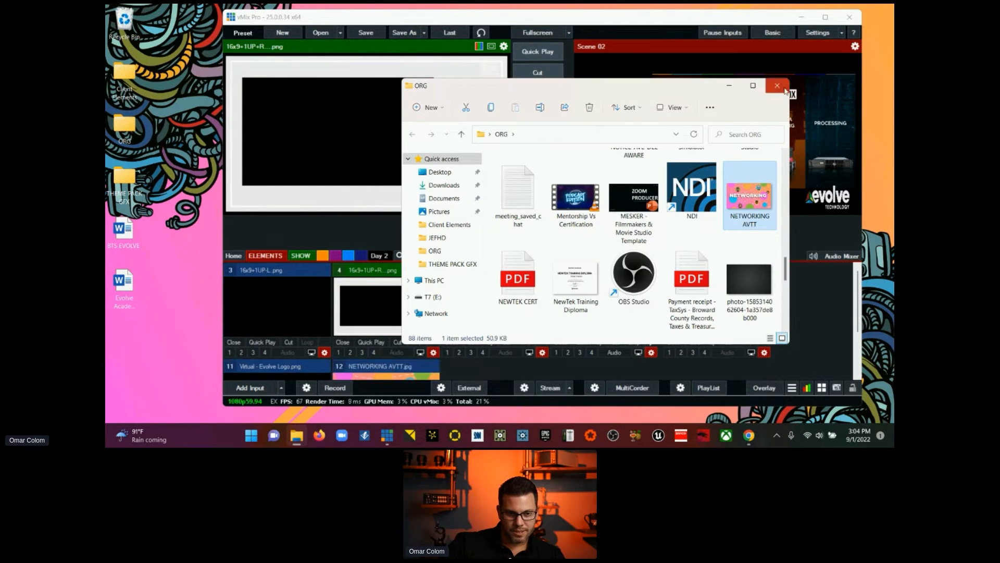
click(778, 85)
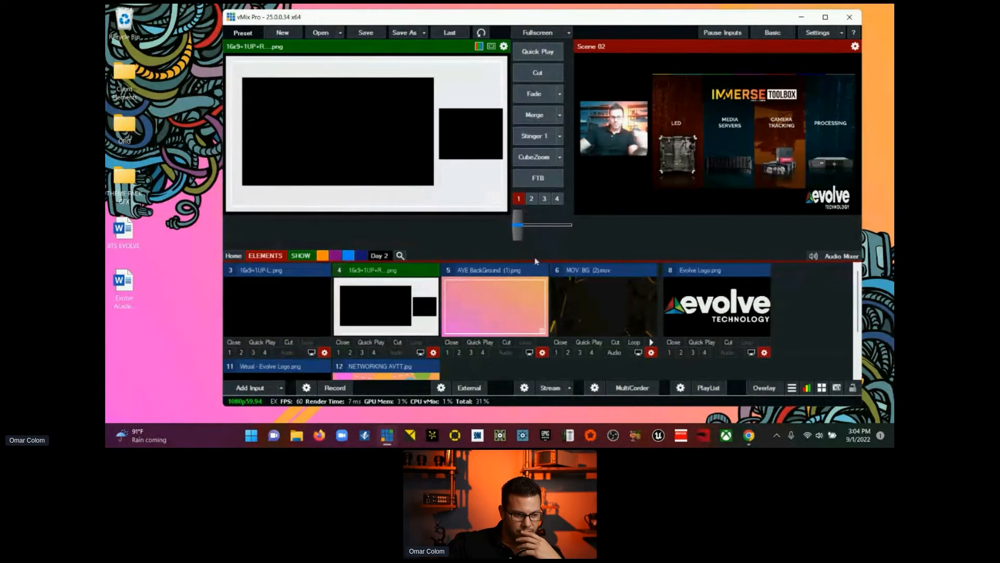
Step: Switch the Key/Fill Input of the 16x9+1UP+R frame to 12 NETWORKING AVTT.jpg and close its settings
scroll(535, 261, down, 1)
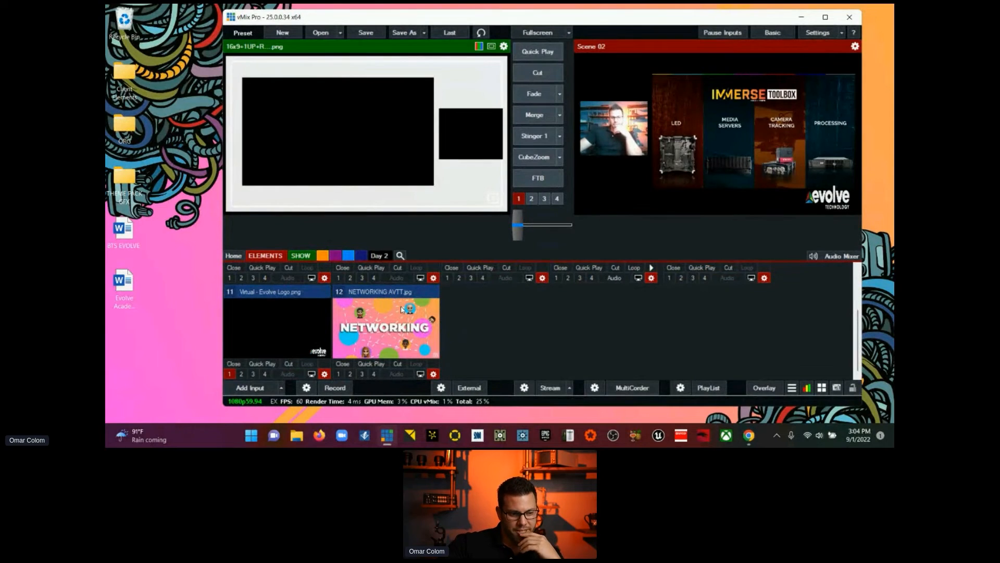
scroll(340, 297, up, 1)
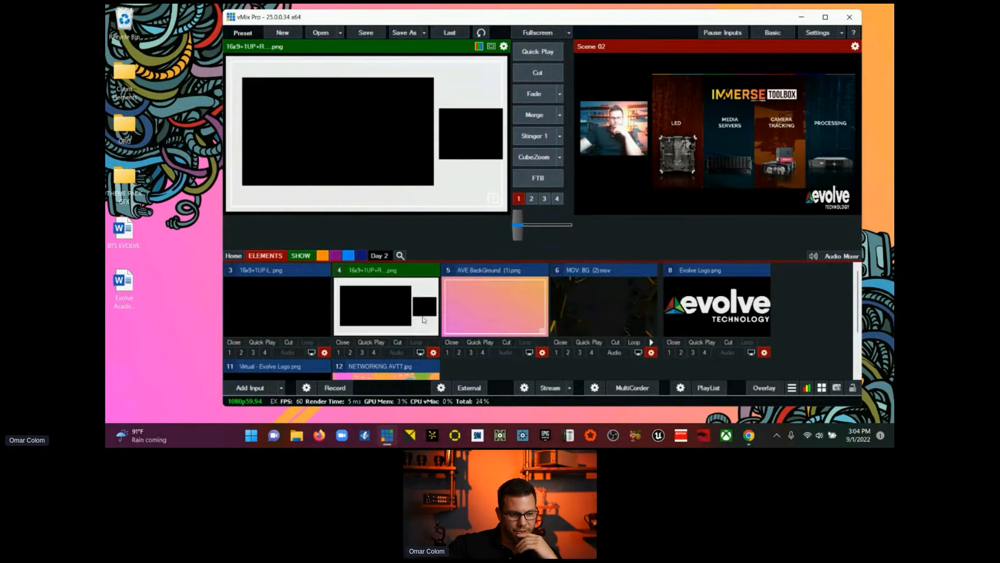
click(433, 353)
click(426, 205)
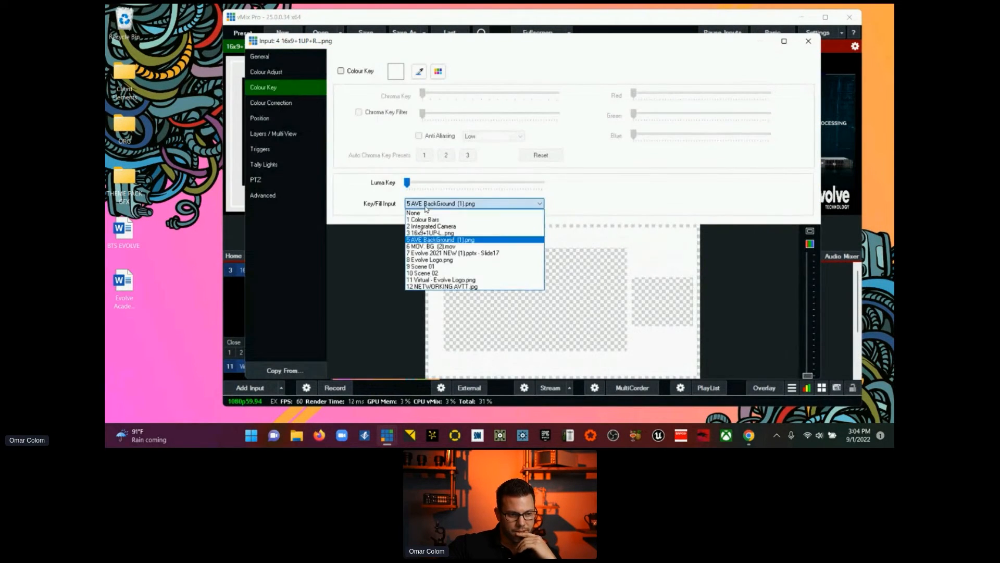
click(446, 286)
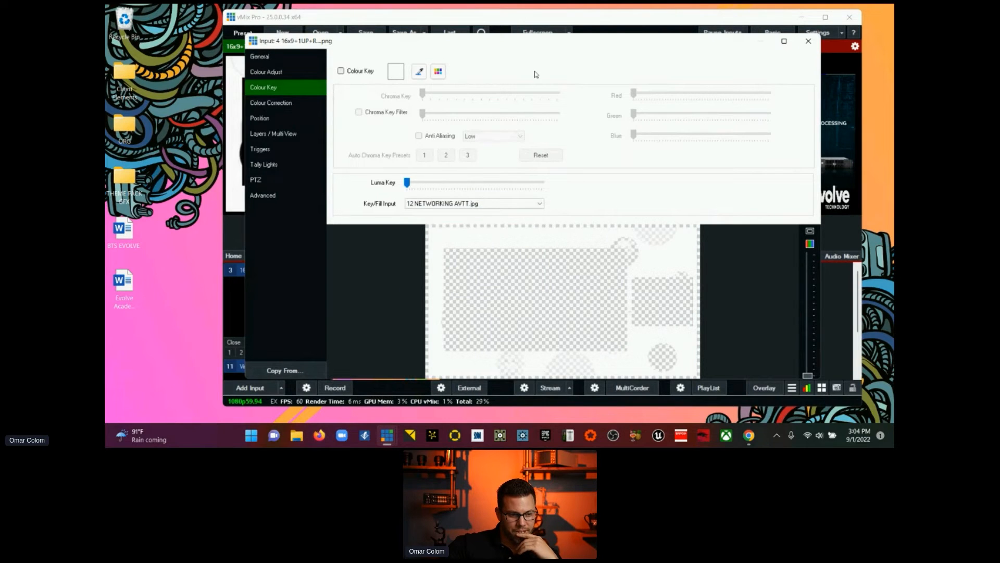
drag(544, 51, 775, 66)
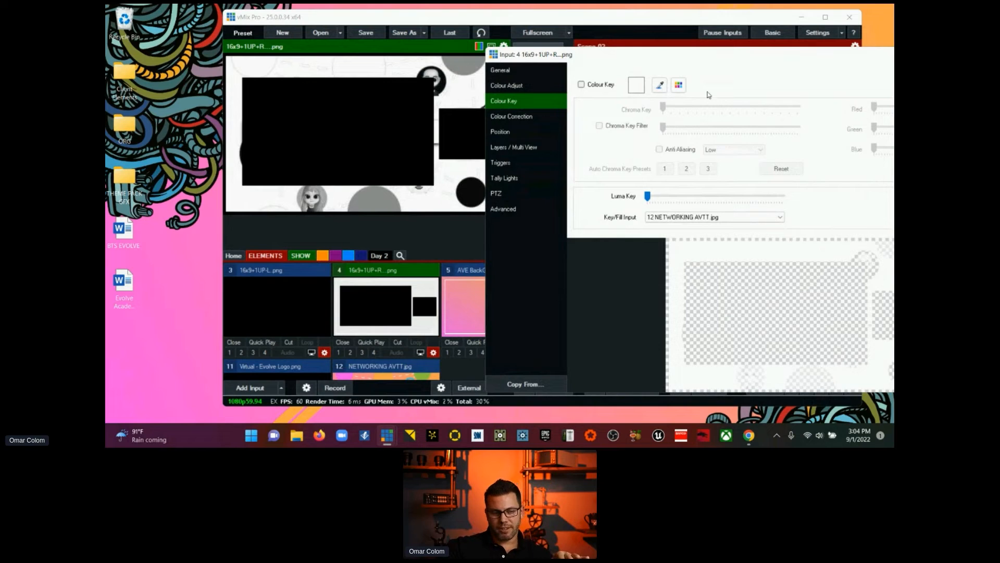
drag(731, 61, 494, 51)
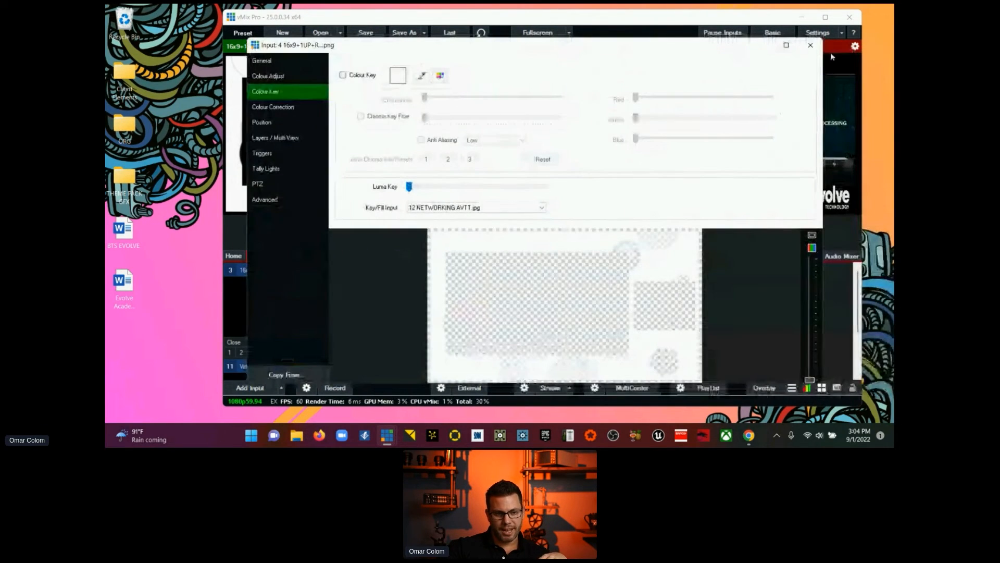
click(812, 48)
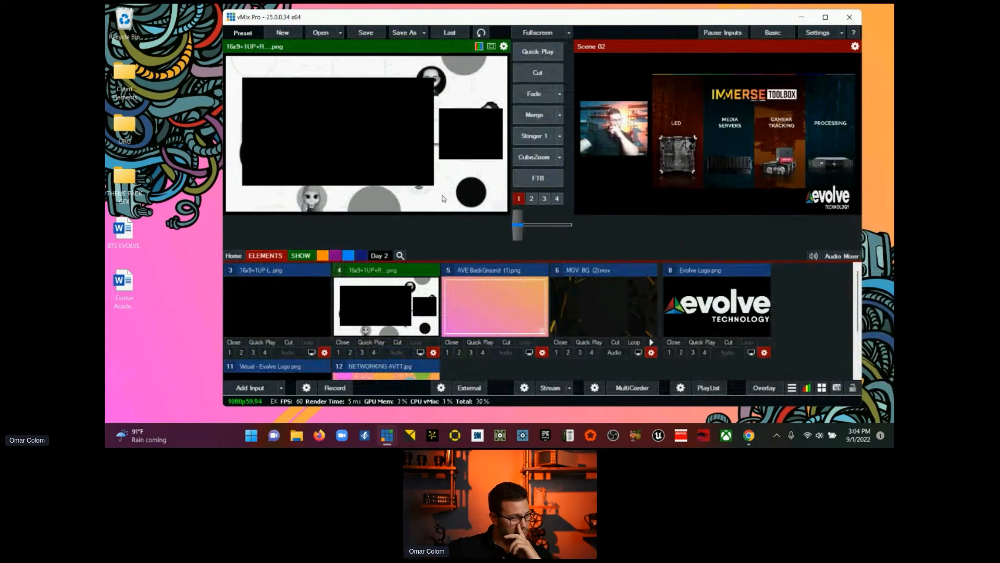
Step: Reset the Key/Fill Input of the 16x9+1UP+R frame to None and close its settings
scroll(427, 281, down, 2)
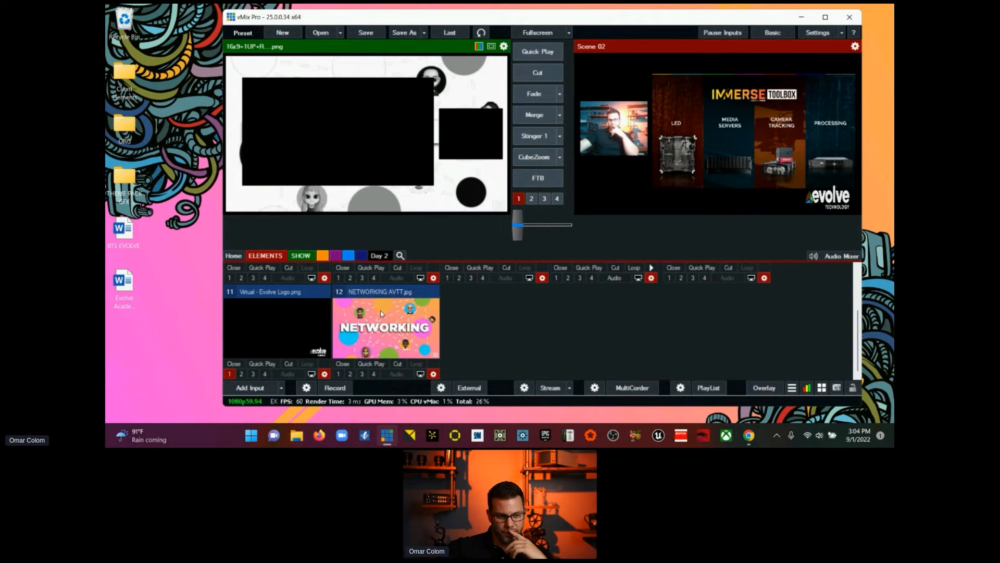
scroll(381, 314, up, 2)
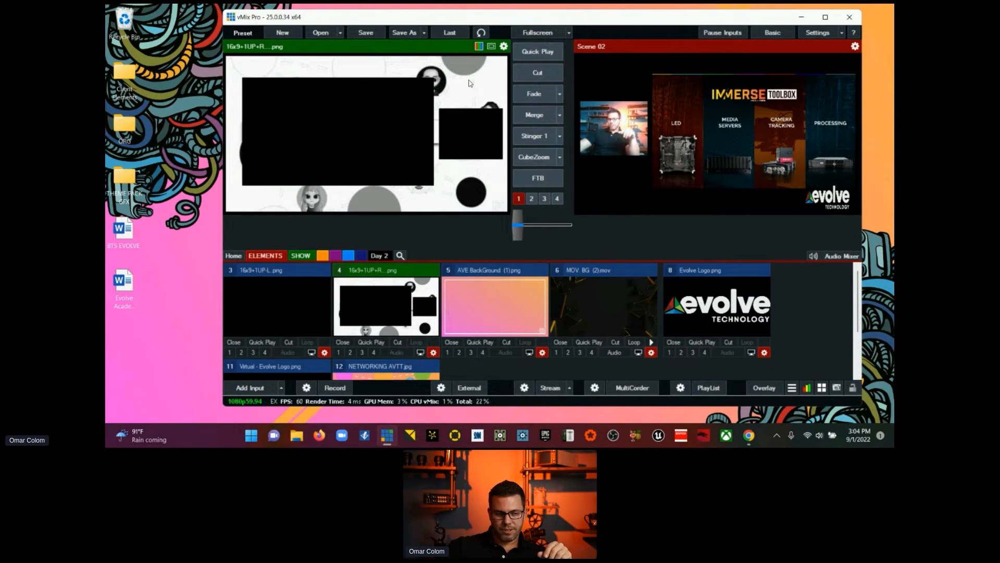
scroll(489, 317, down, 1)
scroll(488, 316, up, 1)
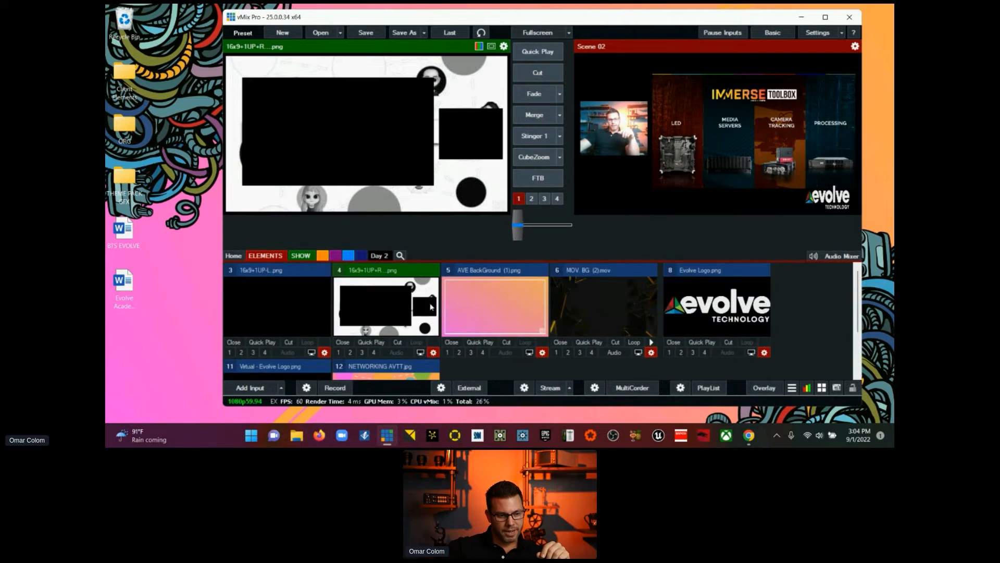
click(434, 353)
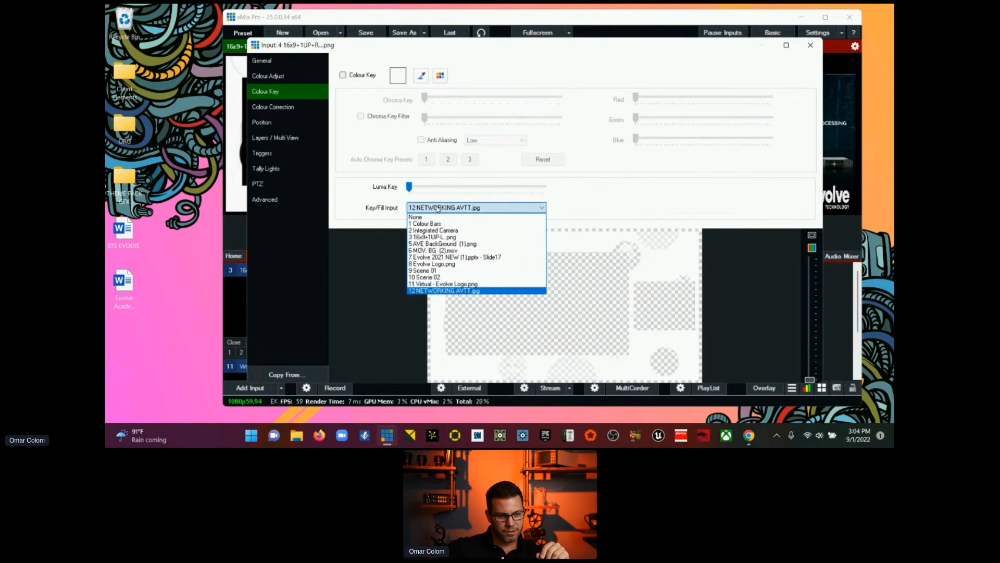
click(811, 45)
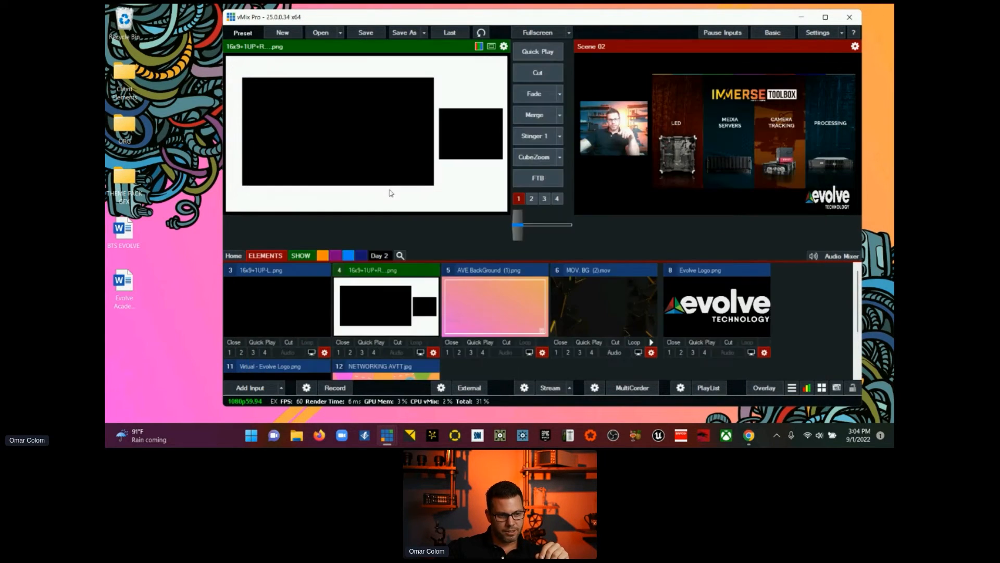
Step: Set the Key/Fill Input of 12 NETWORKING AVTT.jpg to the 4 16x9+1UP+R frame in its Colour Key settings
scroll(440, 315, down, 1)
click(432, 374)
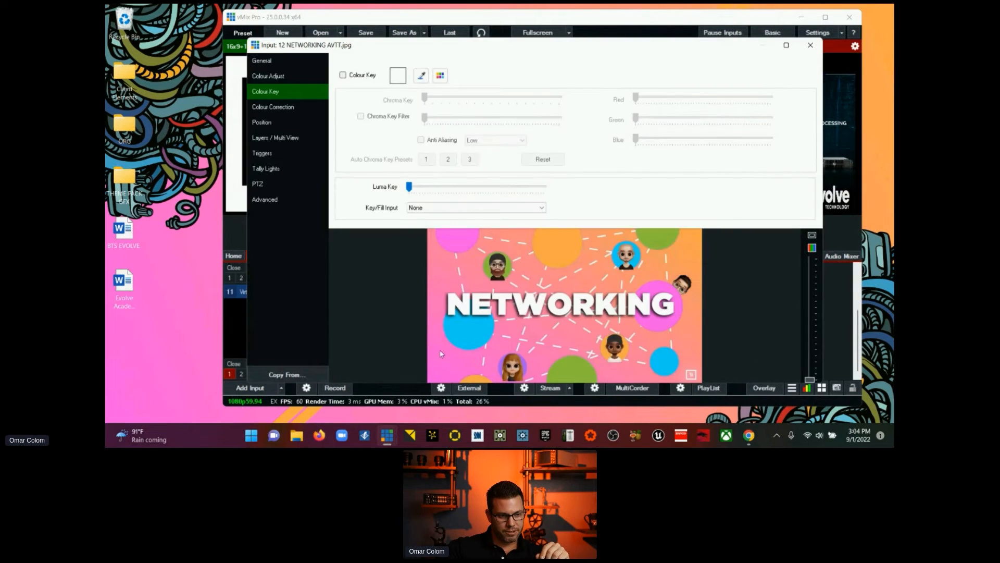
click(435, 209)
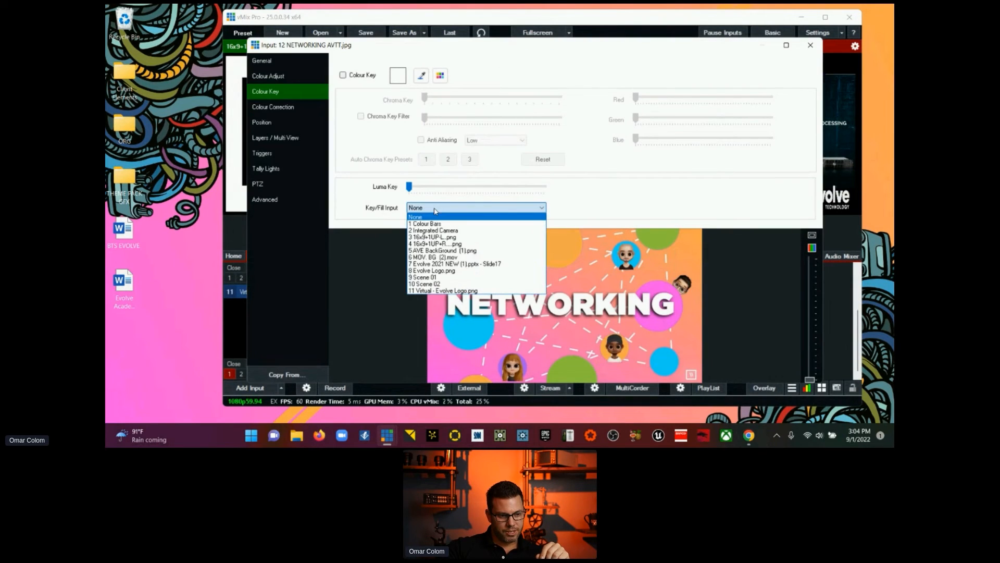
click(487, 243)
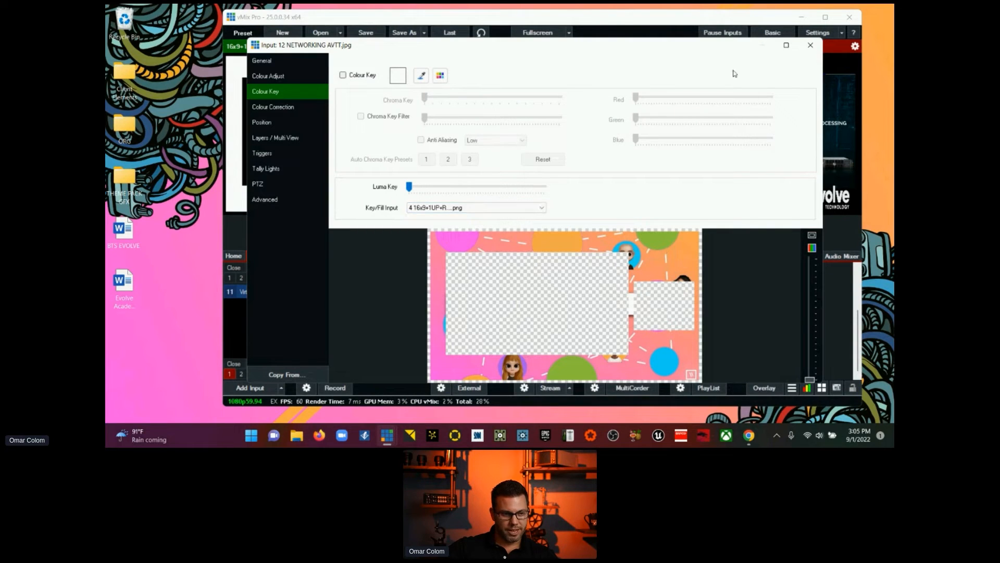
Step: Reset the Key/Fill Input of 12 NETWORKING AVTT.jpg to None and close its settings
click(541, 209)
click(524, 216)
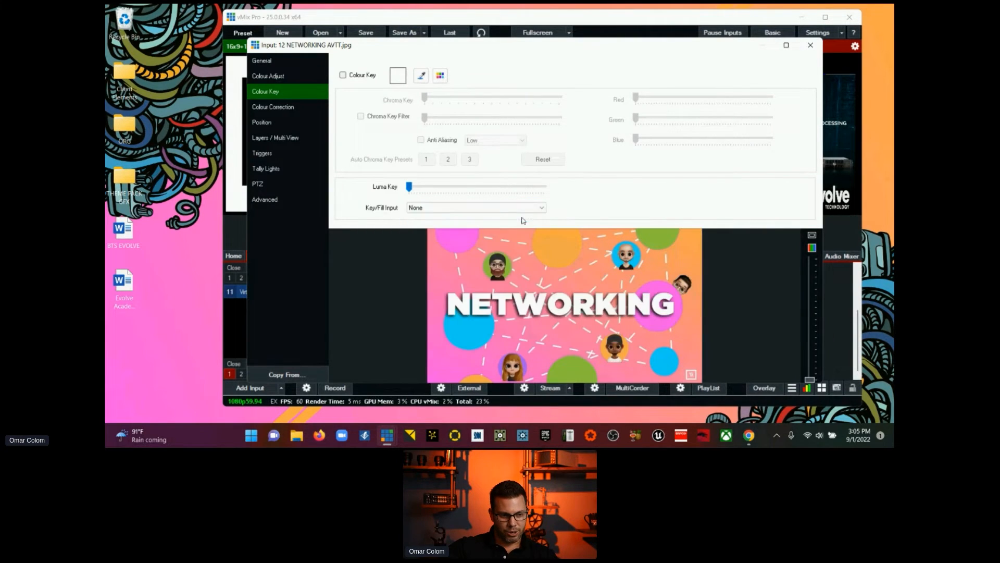
click(810, 45)
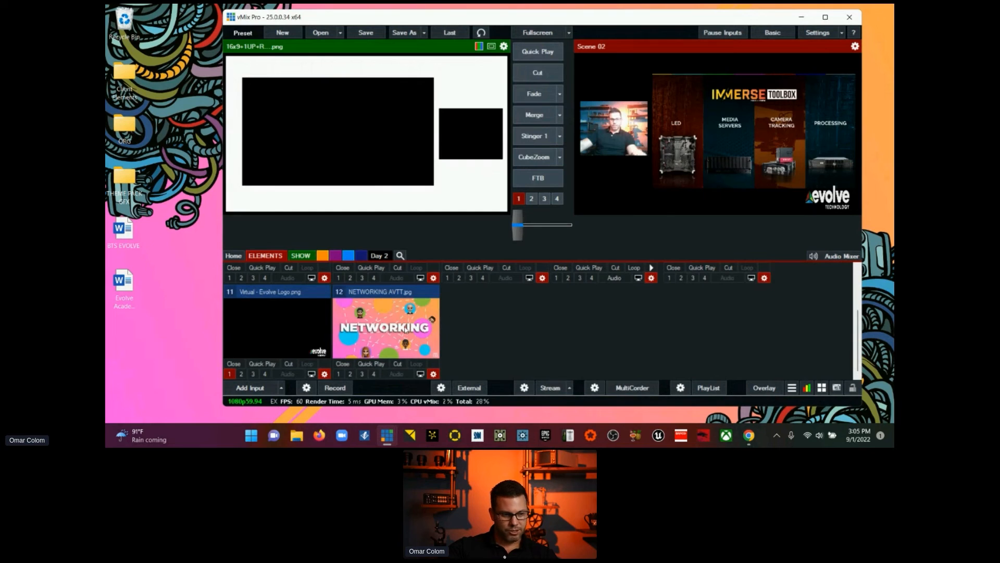
Step: Try the 3 16x9+1UP-L frame as Key/Fill Input of 12 NETWORKING AVTT.jpg, settle on the 4 16x9+1UP+R frame and close the settings
scroll(399, 328, up, 1)
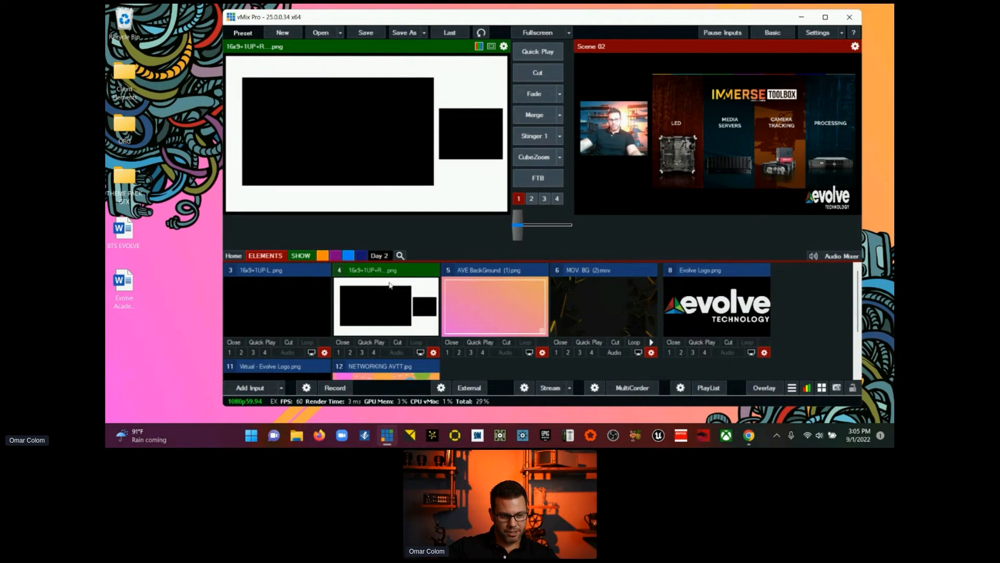
scroll(383, 300, down, 1)
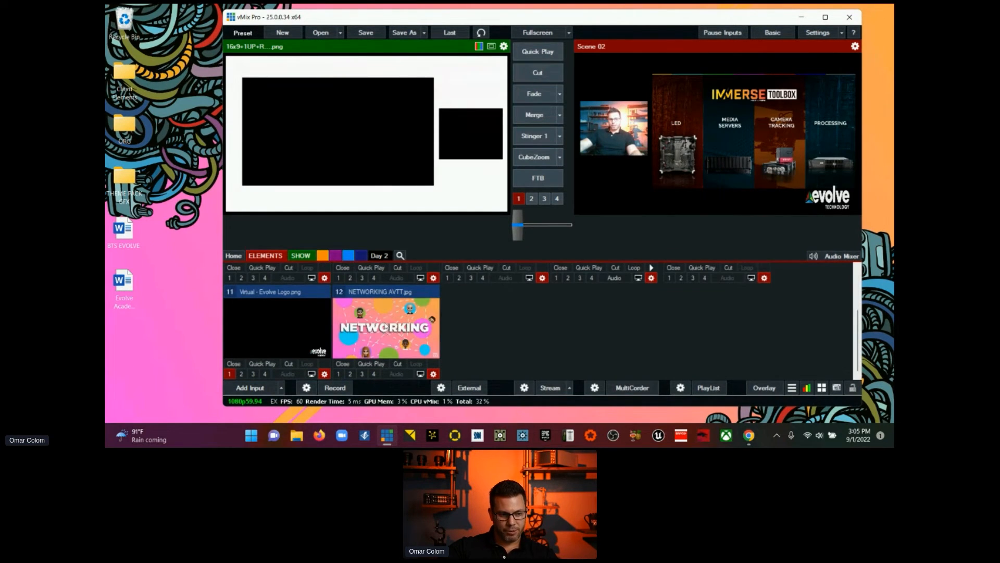
click(433, 375)
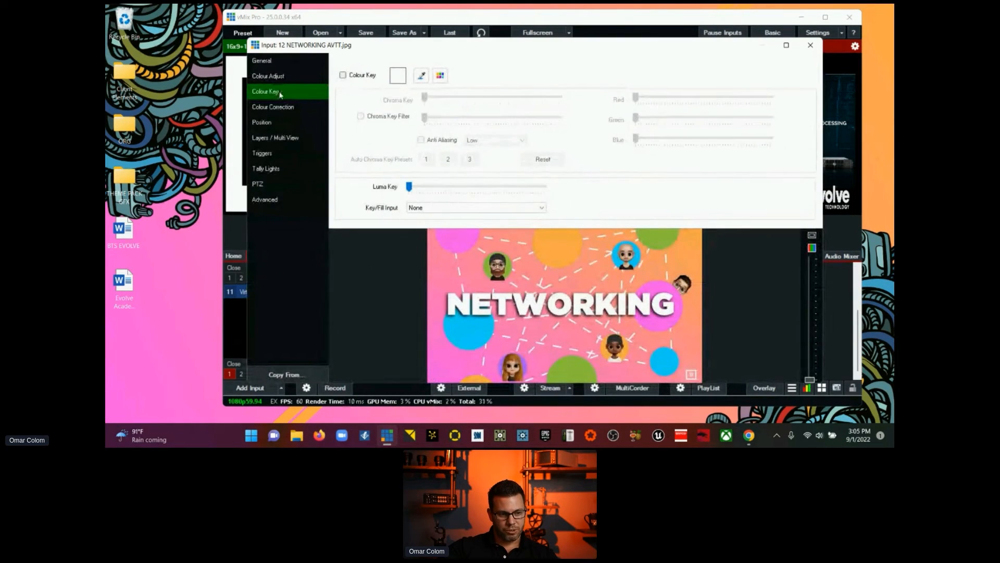
click(423, 209)
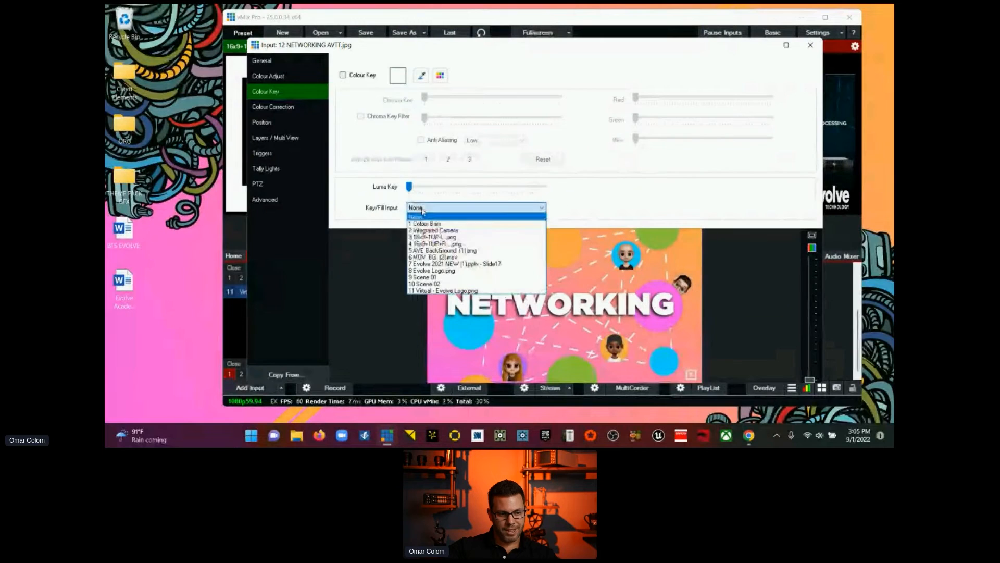
click(465, 243)
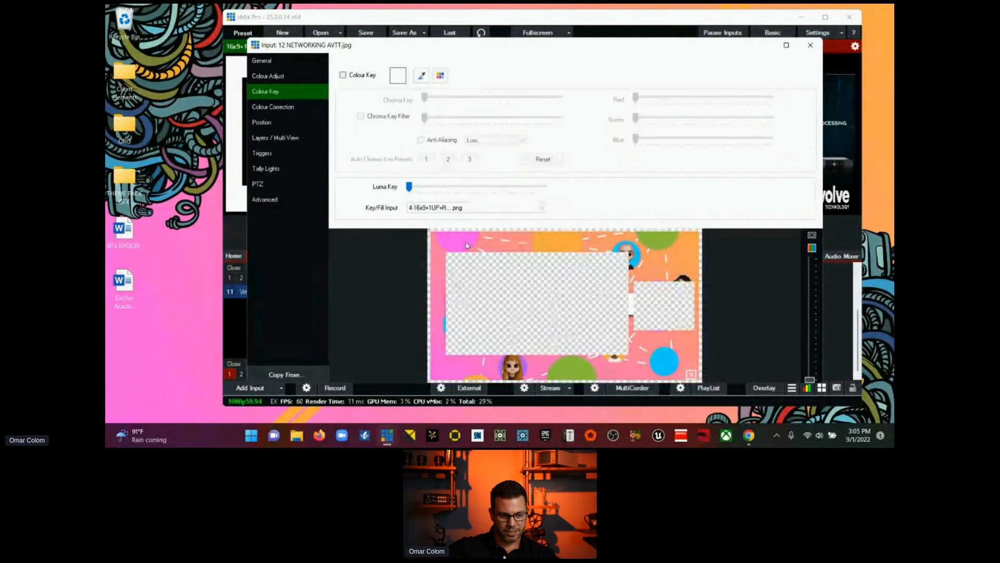
click(521, 208)
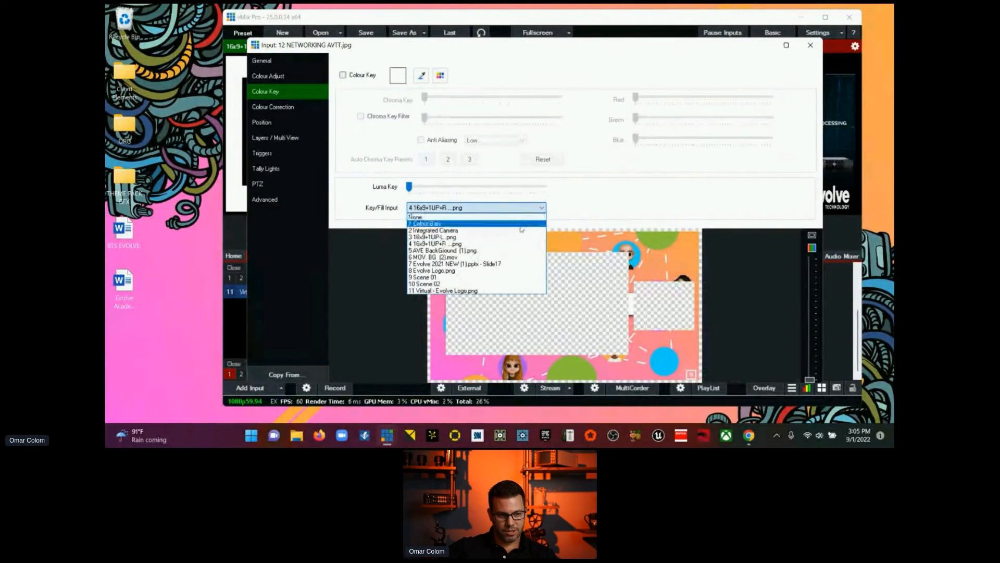
click(520, 238)
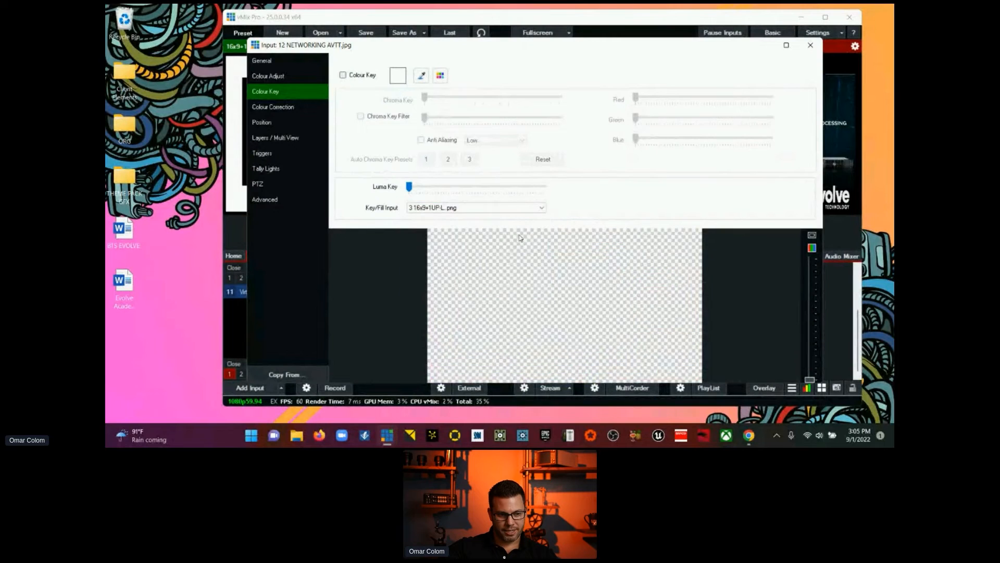
click(516, 209)
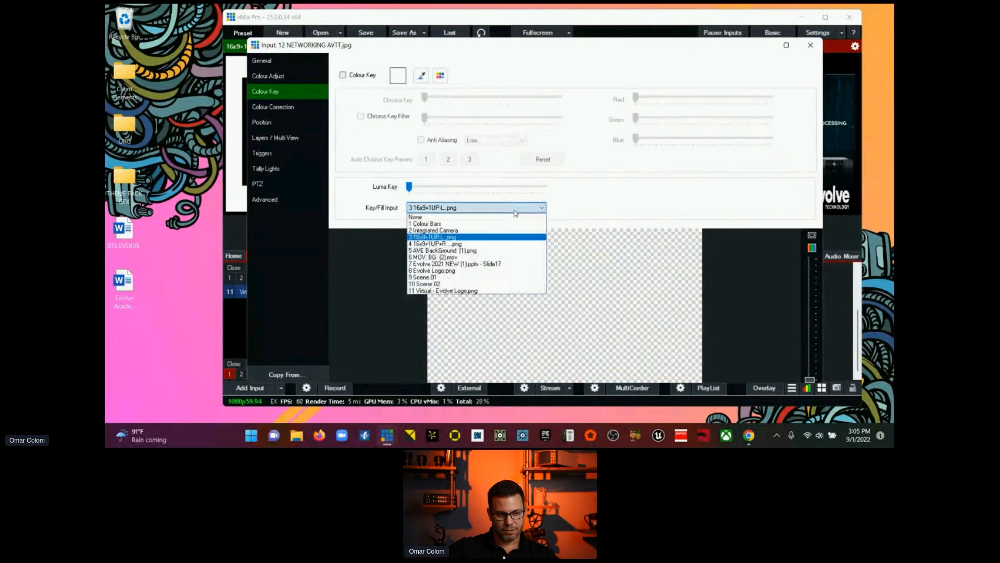
click(510, 244)
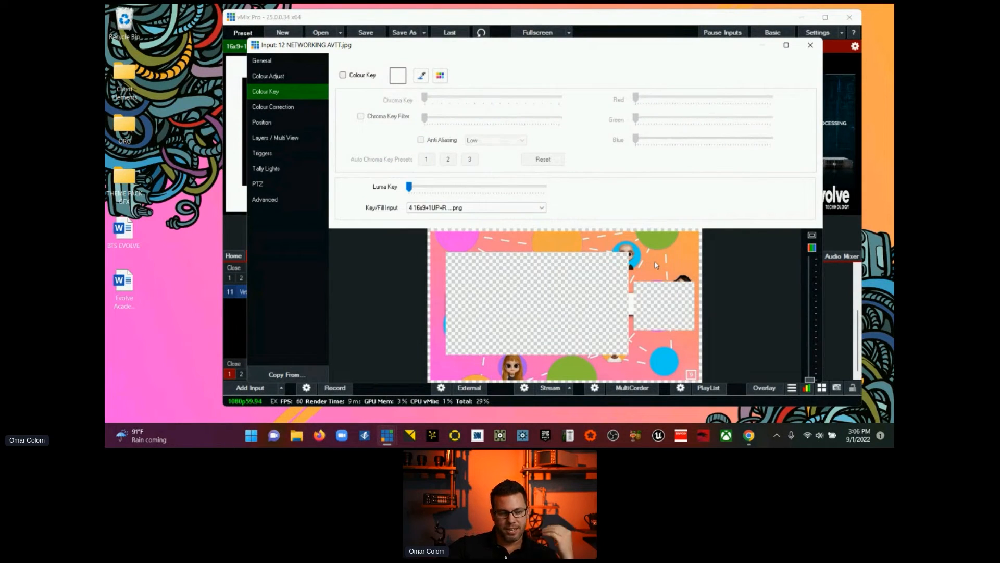
click(810, 45)
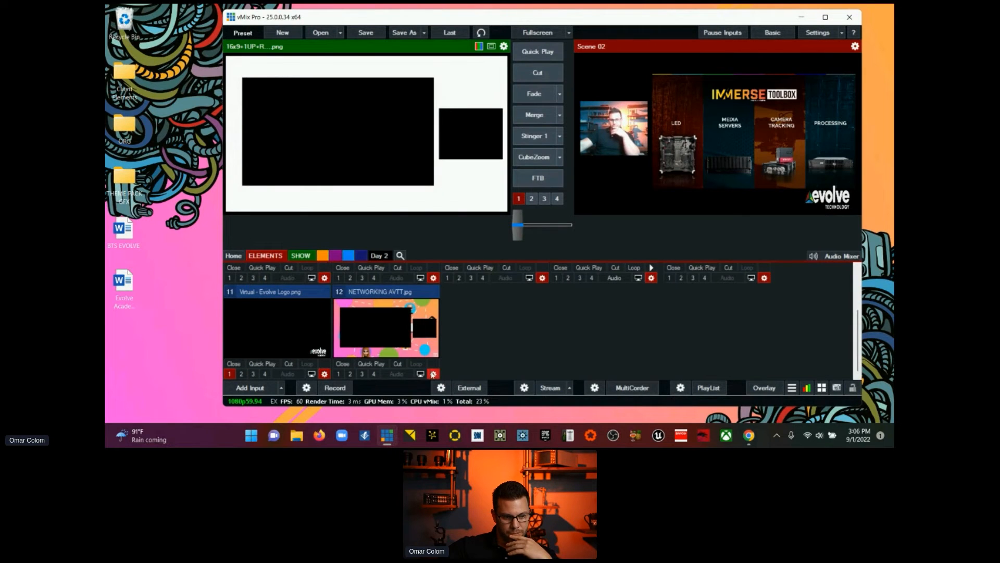
click(433, 374)
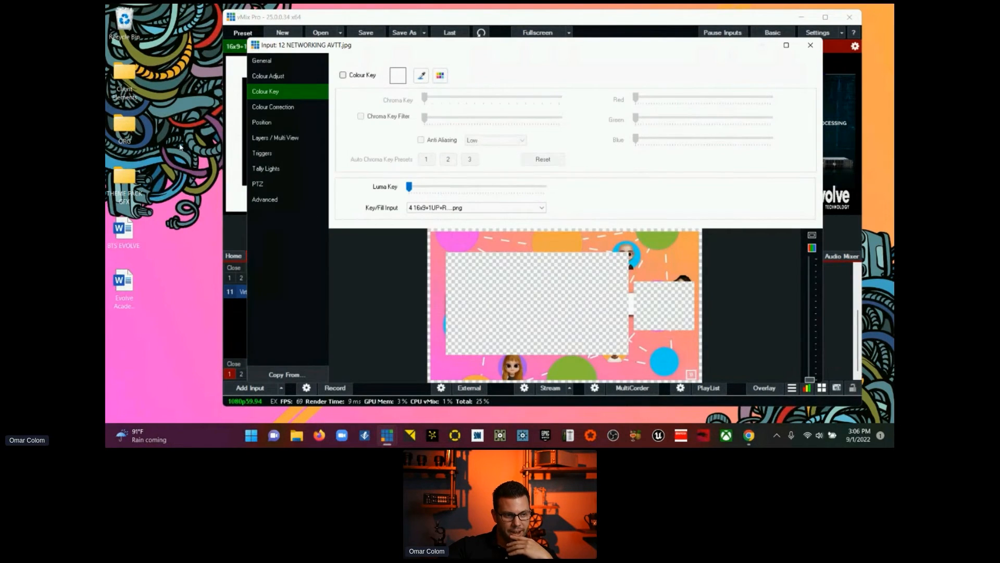
click(280, 138)
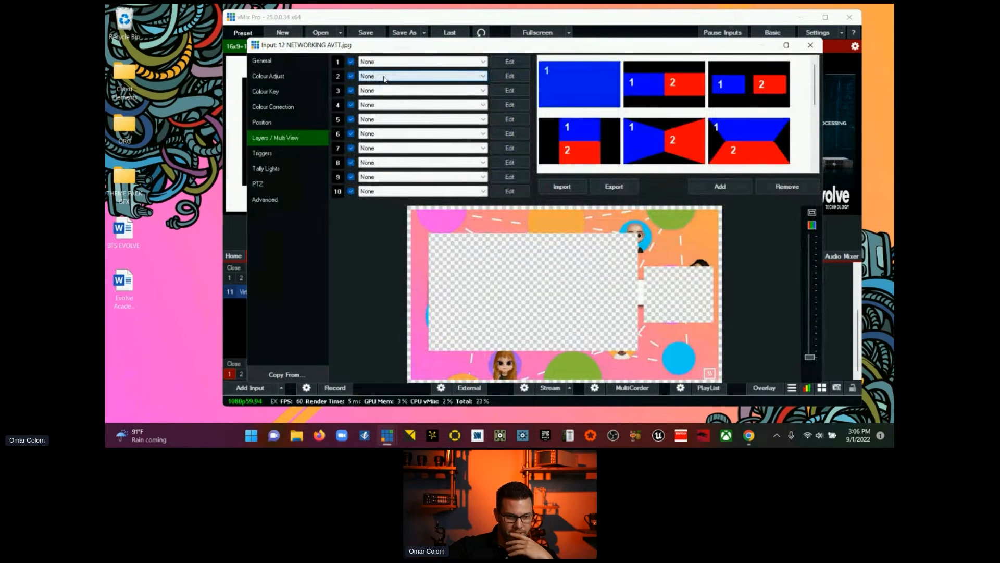
click(810, 46)
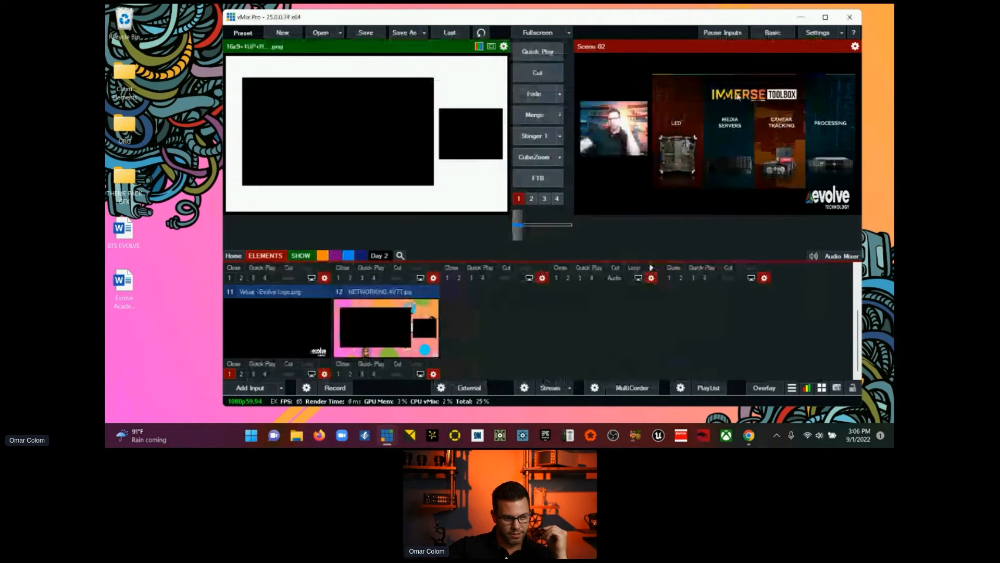
click(282, 388)
click(512, 368)
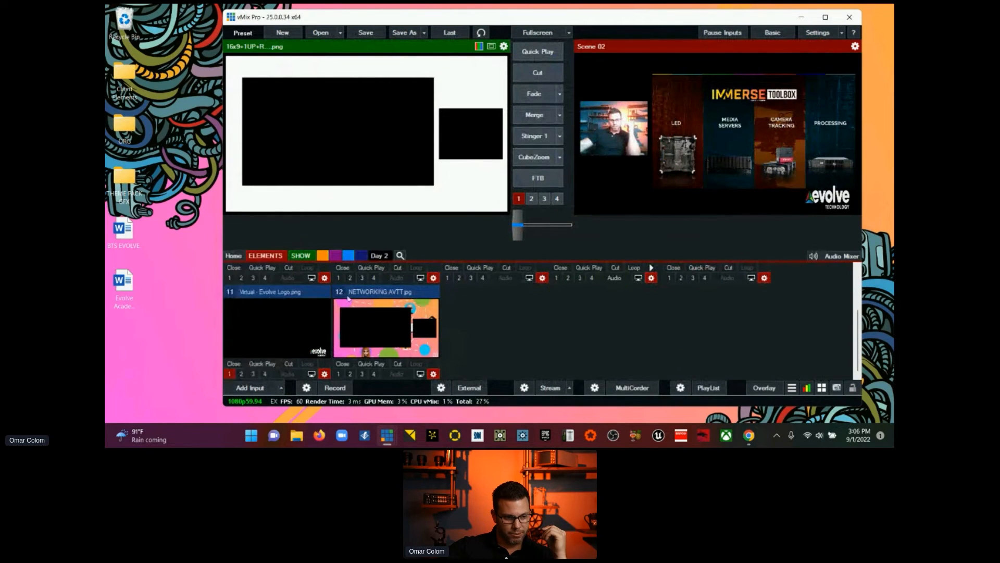
Step: Add a blank input to the SHOW category
click(302, 256)
click(282, 388)
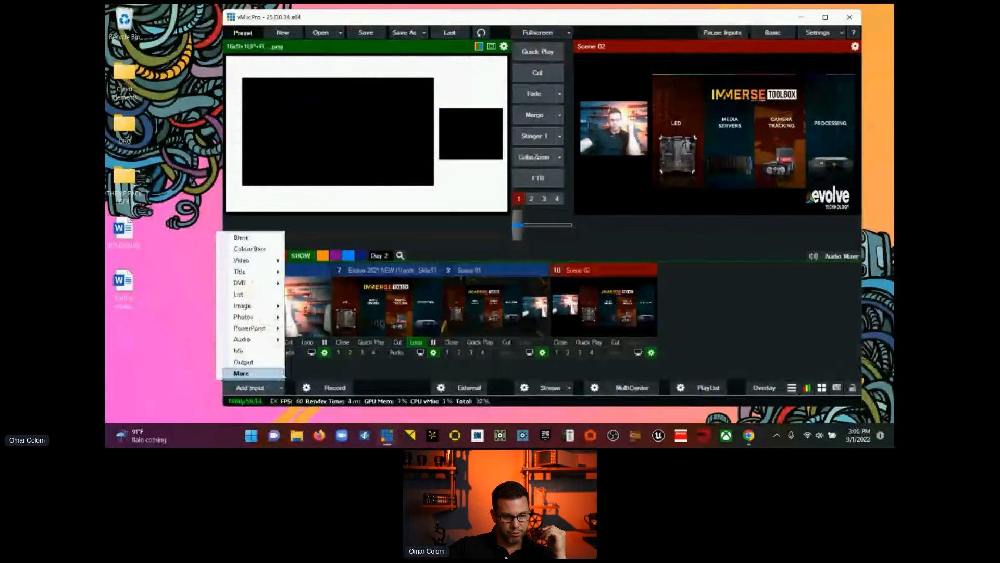
click(255, 241)
Step: Rename the new blank input in the SHOW category as SCENE 03
click(761, 352)
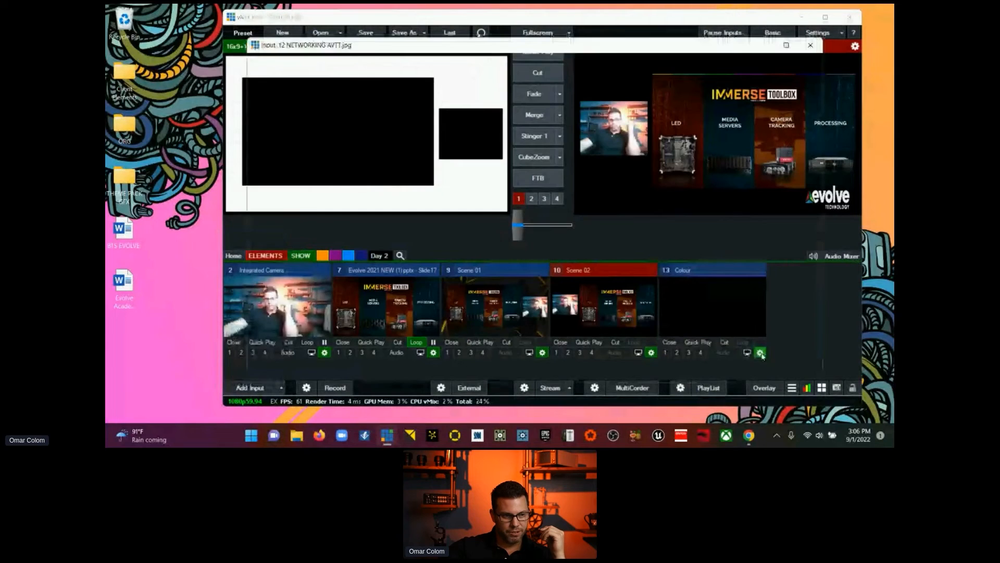
click(301, 62)
double_click(443, 80)
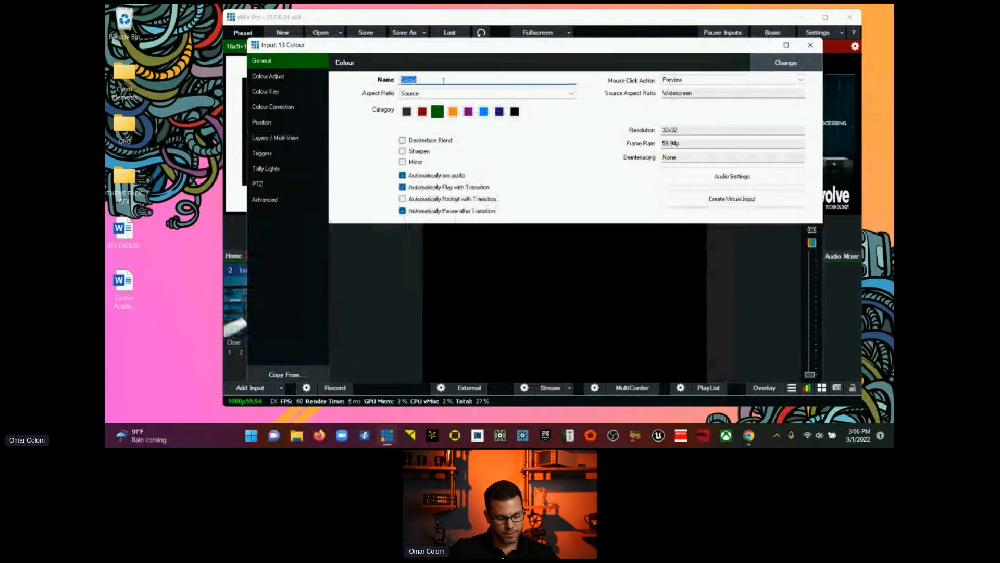
text(SCE)
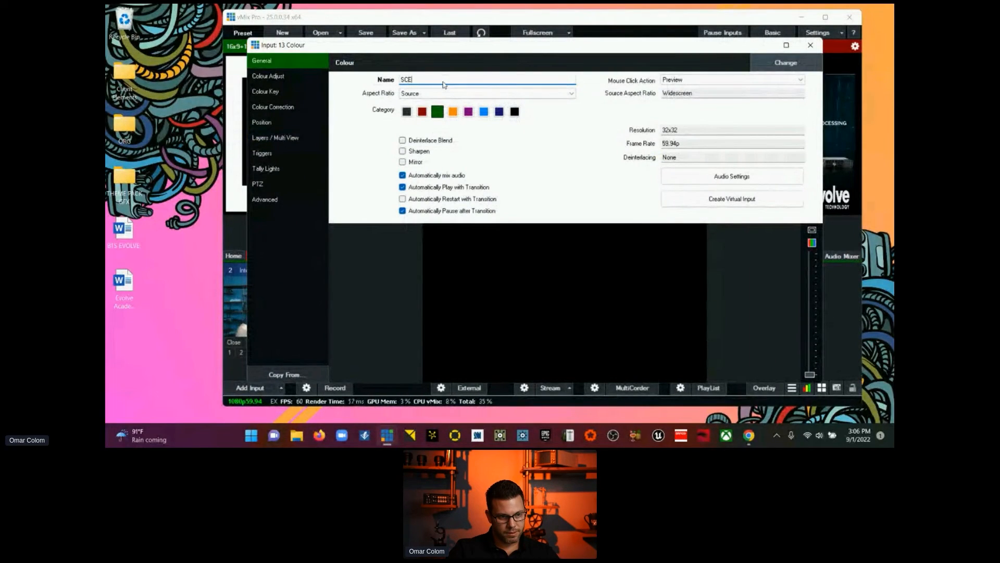
text(NE 03)
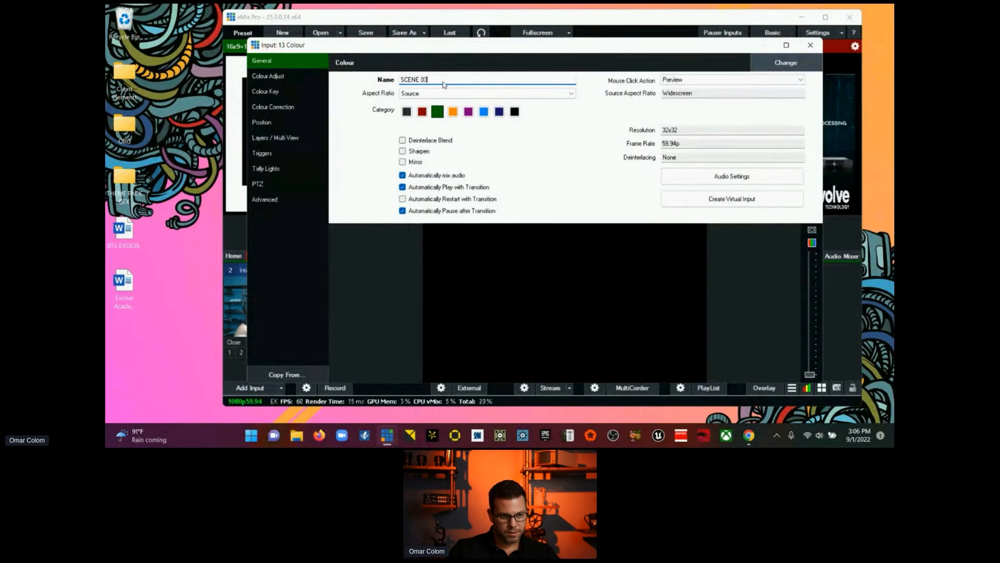
Step: Assign 12 NETWORKING AVTT.jpg to layer 9 and 2 Integrated Camera to layer 2 of SCENE 03
click(276, 138)
click(449, 178)
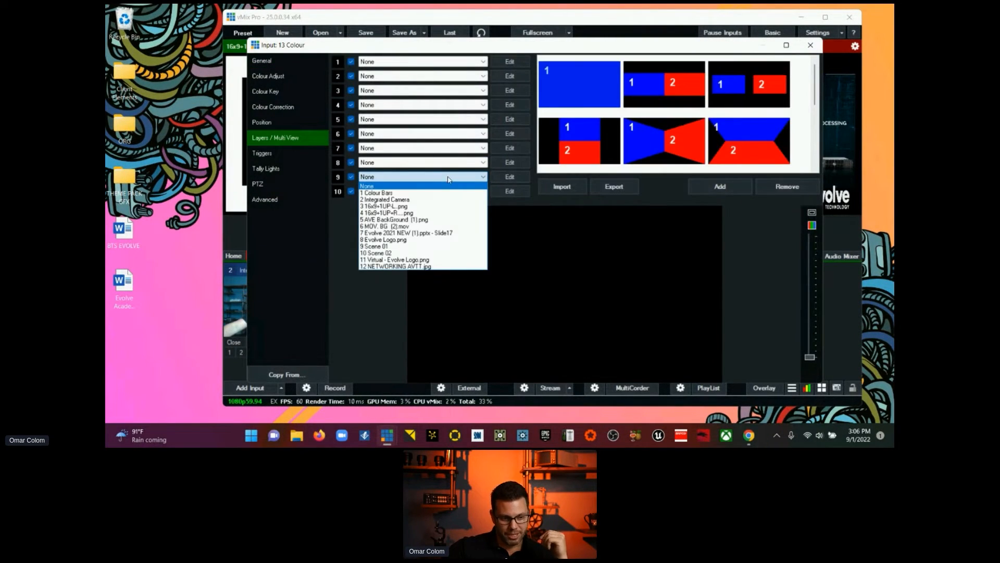
click(438, 267)
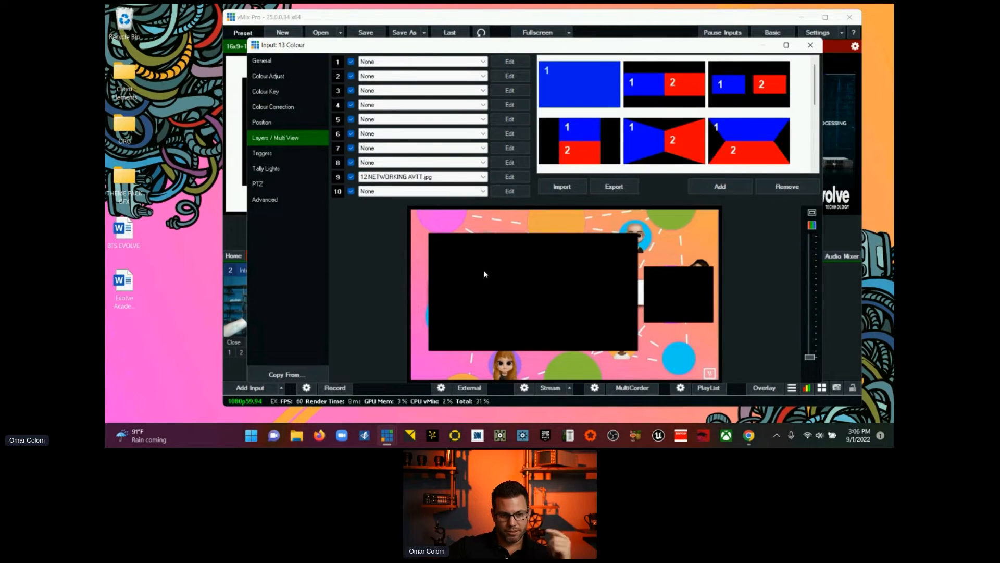
click(373, 77)
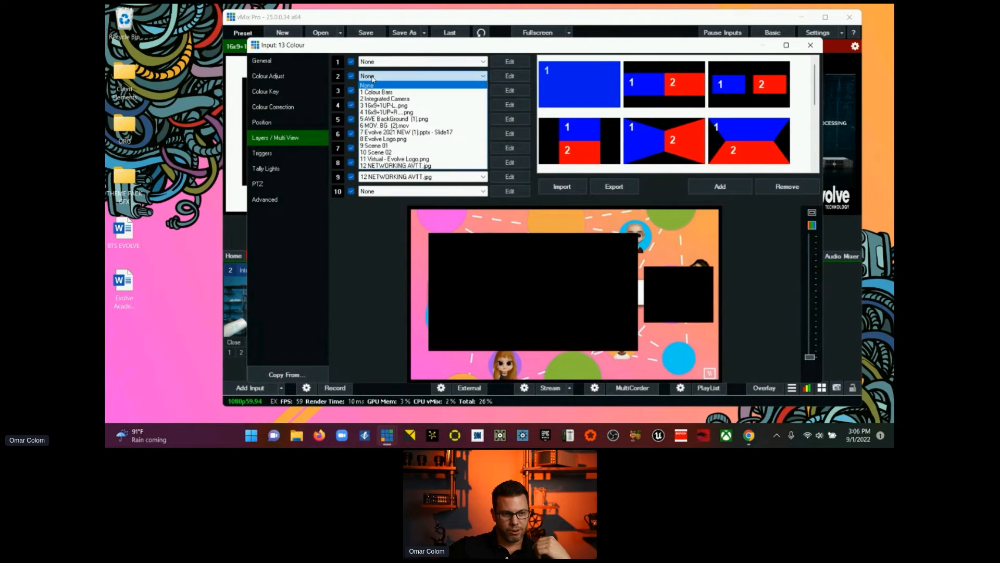
click(383, 98)
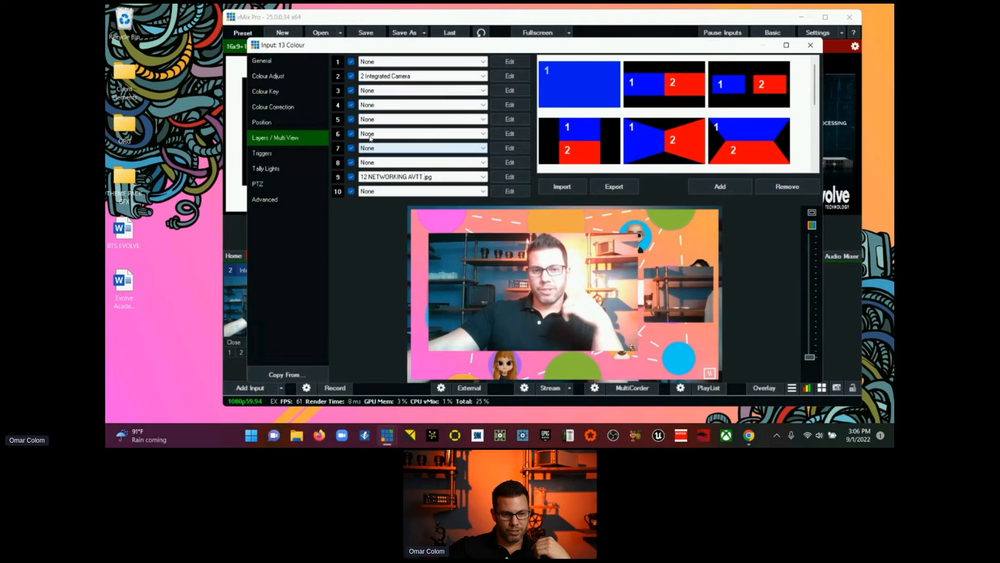
Step: Scale the layer 2 camera to a zoom of about 0.325 and move it into the frame's small window, Pan X about 0.77 and Pan Y about -0.01
click(510, 76)
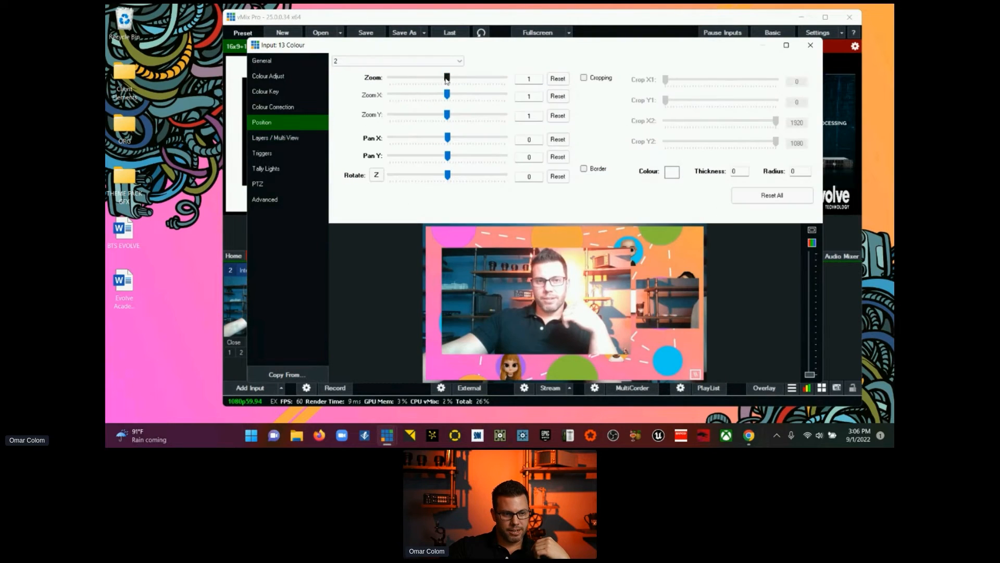
drag(446, 78, 405, 78)
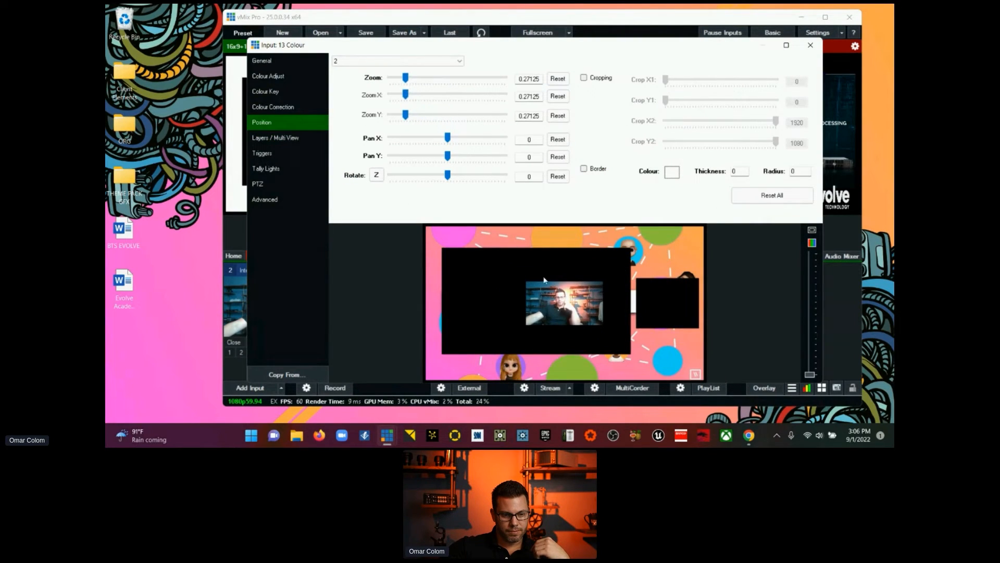
drag(544, 280, 647, 279)
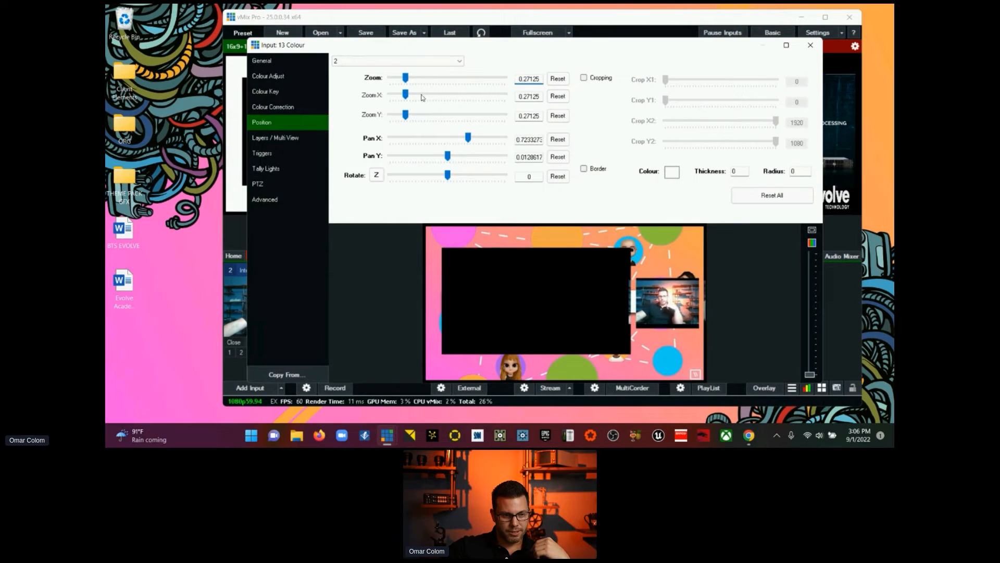
drag(406, 78, 410, 78)
drag(669, 306, 676, 311)
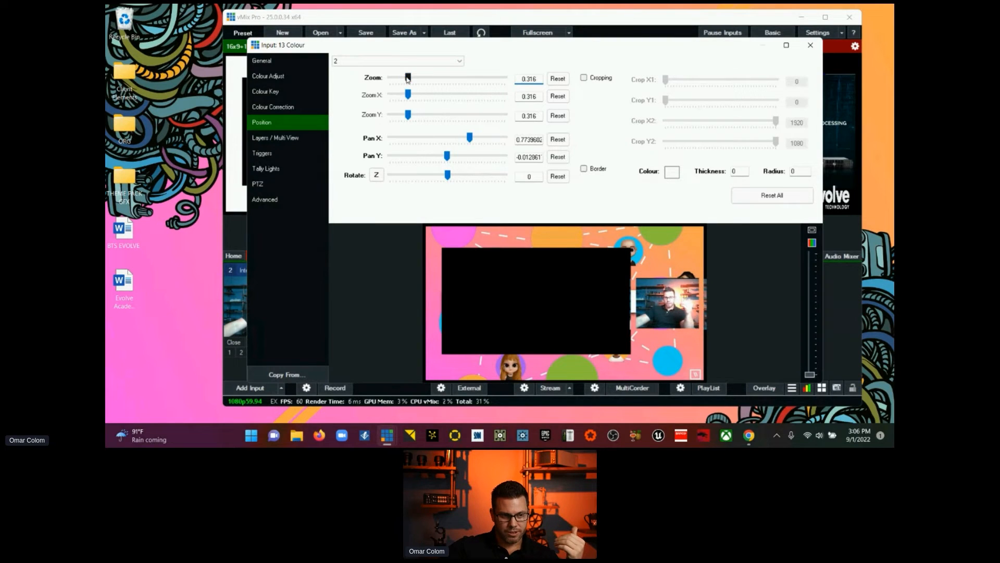
drag(408, 79, 408, 79)
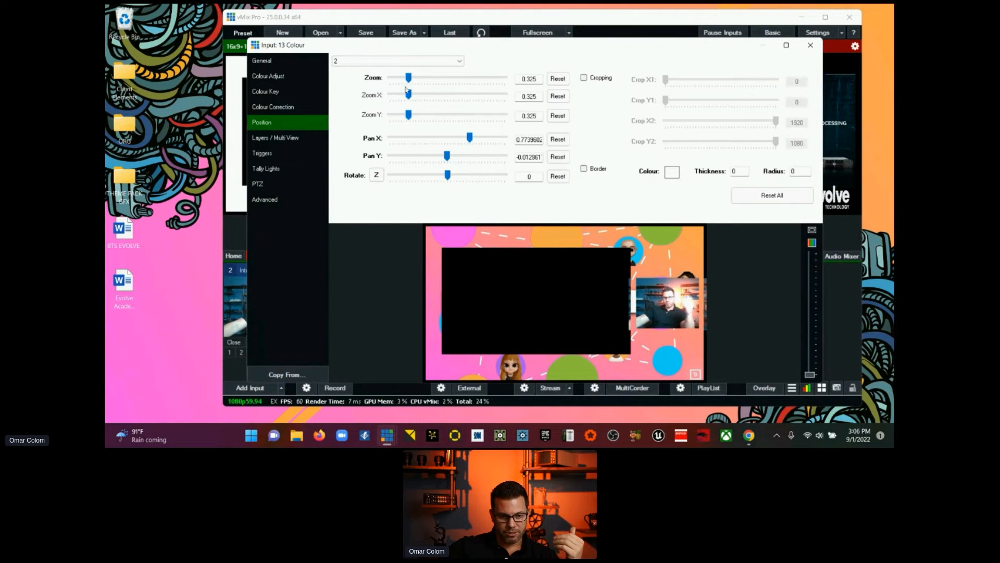
Step: Assign 7 Evolve 2021 NEW (1).pptx - Slide17 to layer 5 of SCENE 03 and scale it to a zoom of about 0.64
click(279, 139)
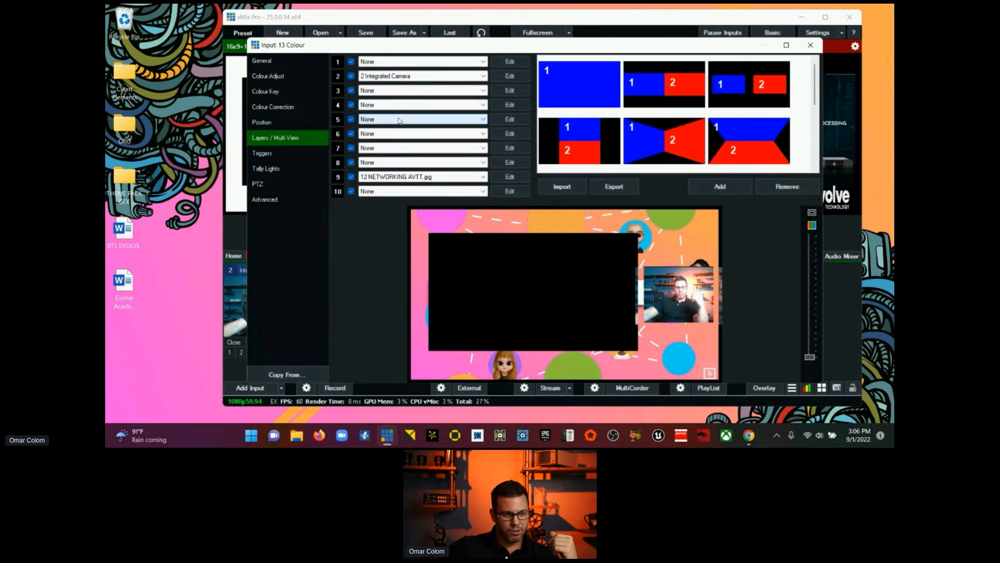
click(400, 119)
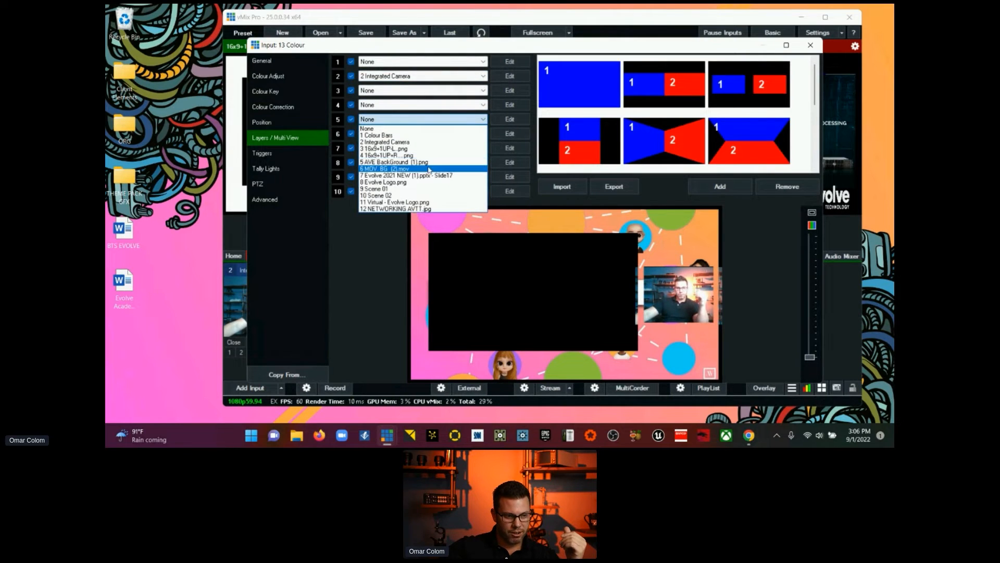
click(445, 176)
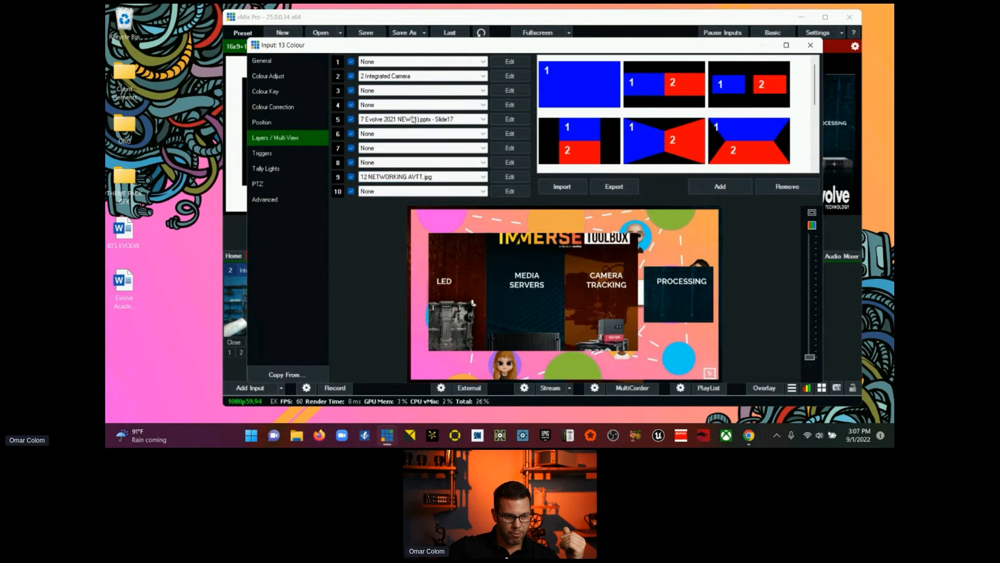
click(510, 120)
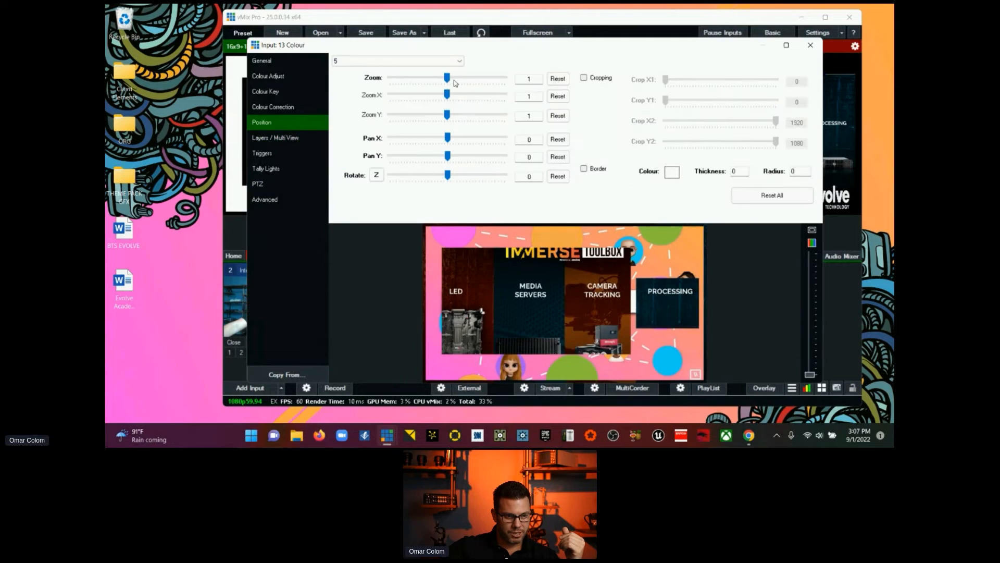
drag(447, 77, 426, 100)
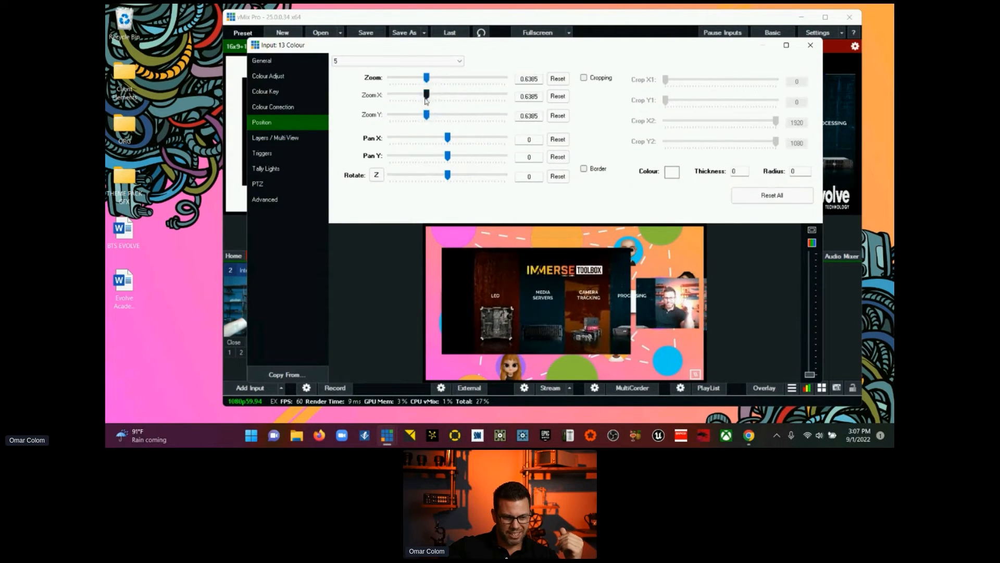
Step: Add a red border with a thickness of 5 to the layer 5 slide
click(583, 168)
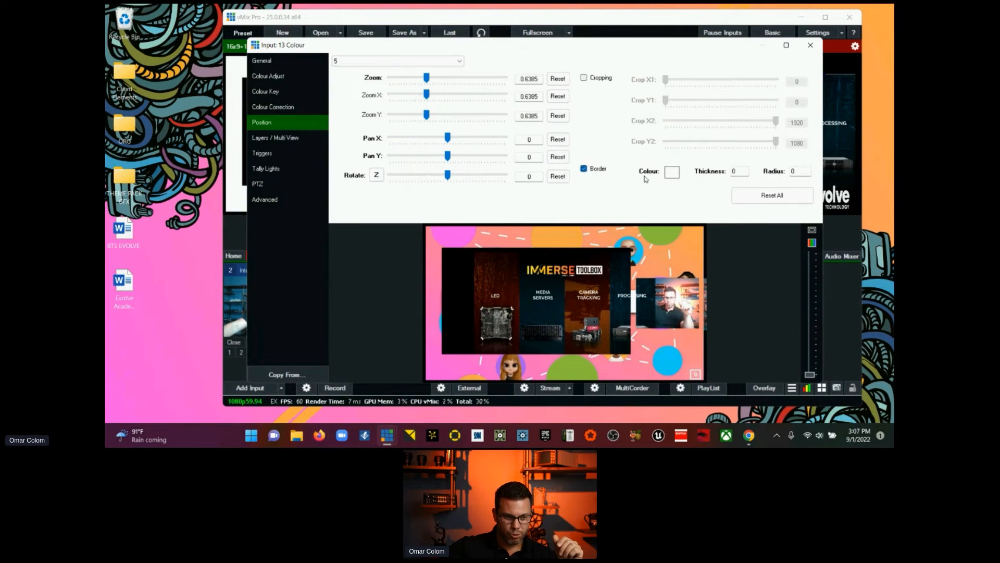
click(670, 174)
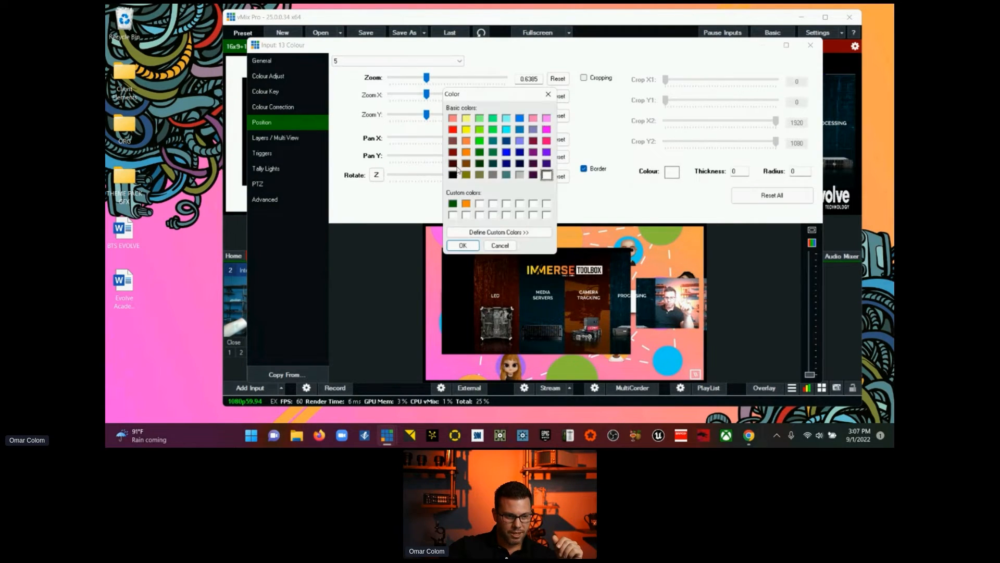
click(453, 130)
click(463, 245)
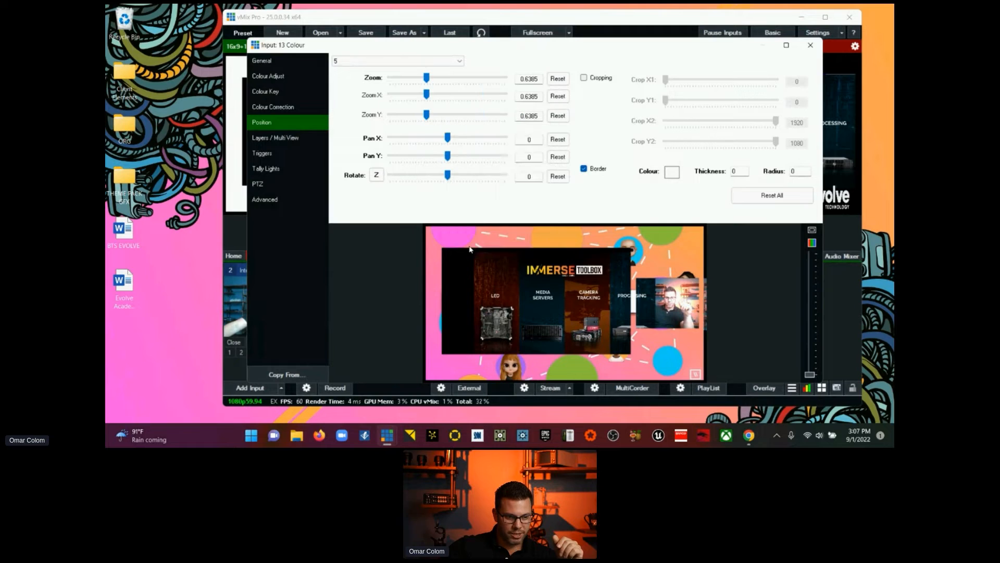
click(739, 172)
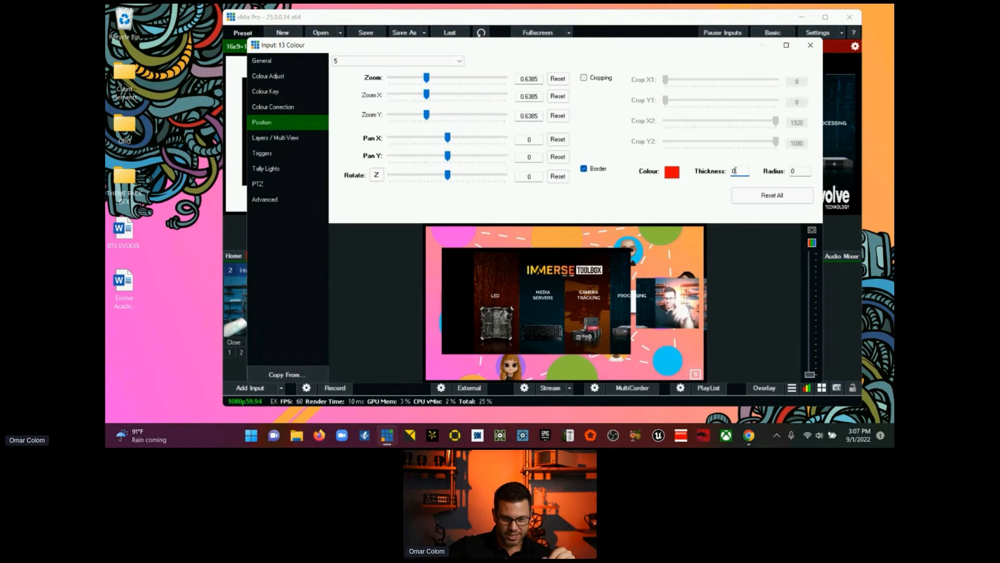
text(5)
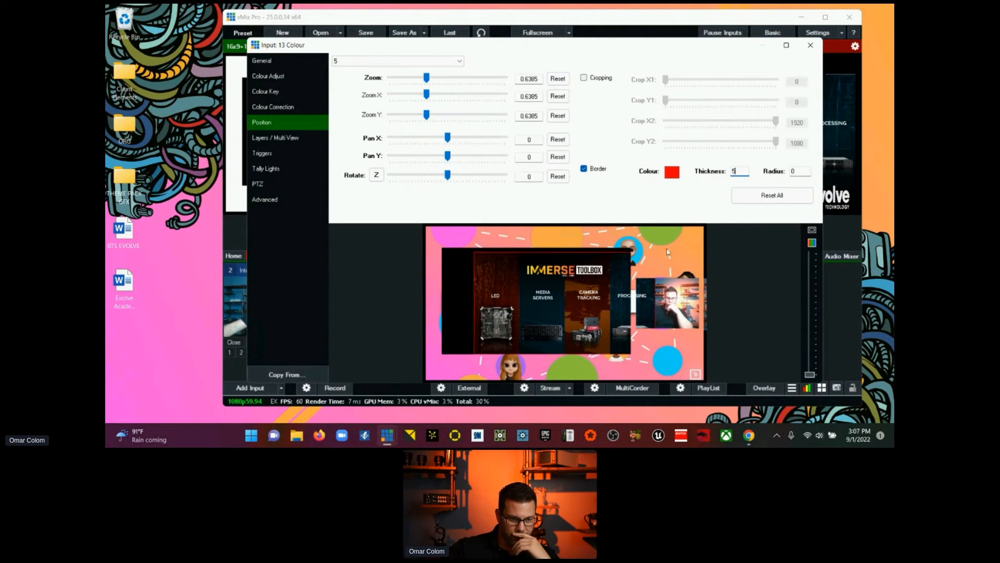
Step: Fit the layer 5 slide into the frame's large window with zoom about 0.674, Pan X about -0.20 and Pan Y about 0.03, and enable cropping
drag(593, 308, 565, 309)
drag(424, 79, 428, 80)
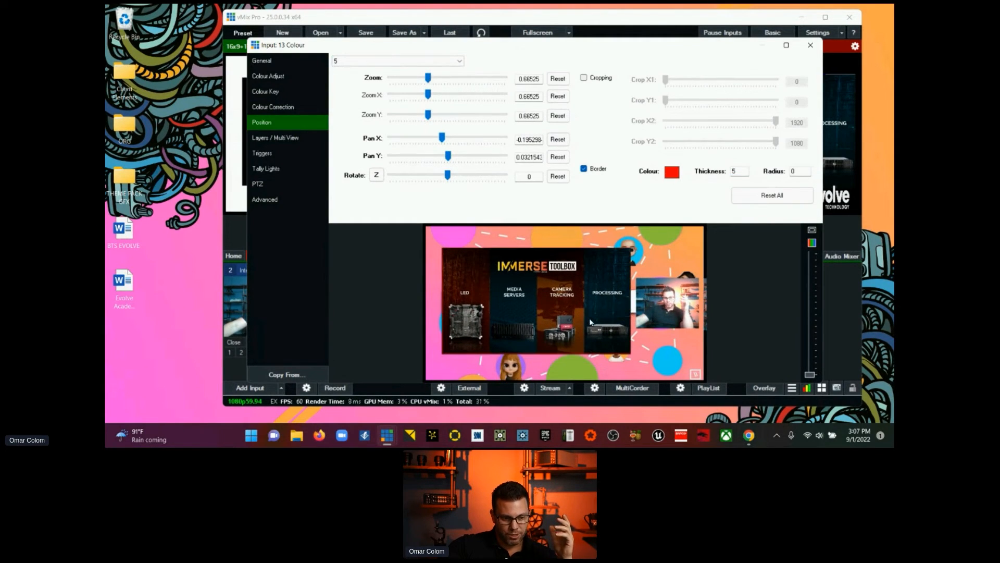
drag(590, 321, 589, 322)
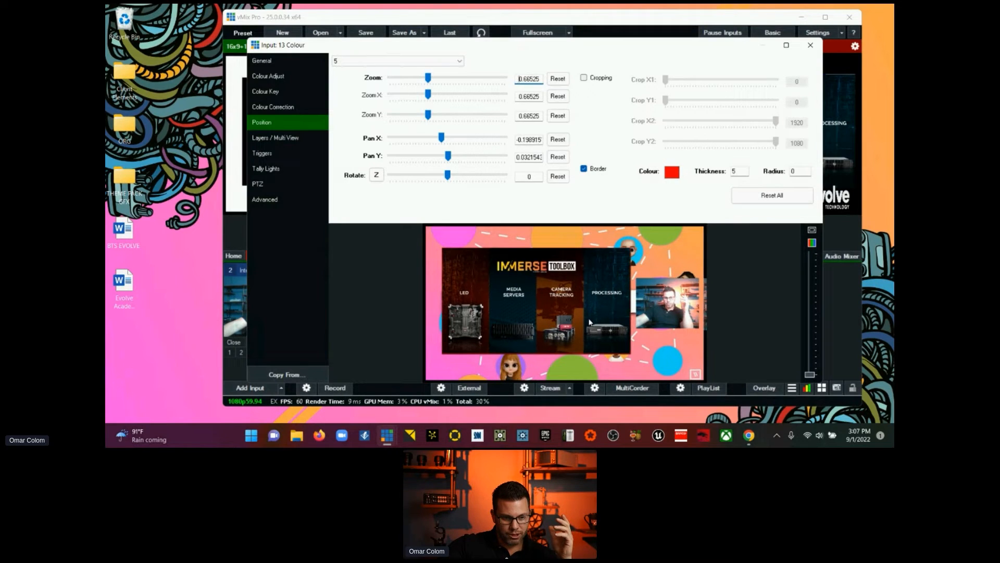
drag(426, 80, 427, 80)
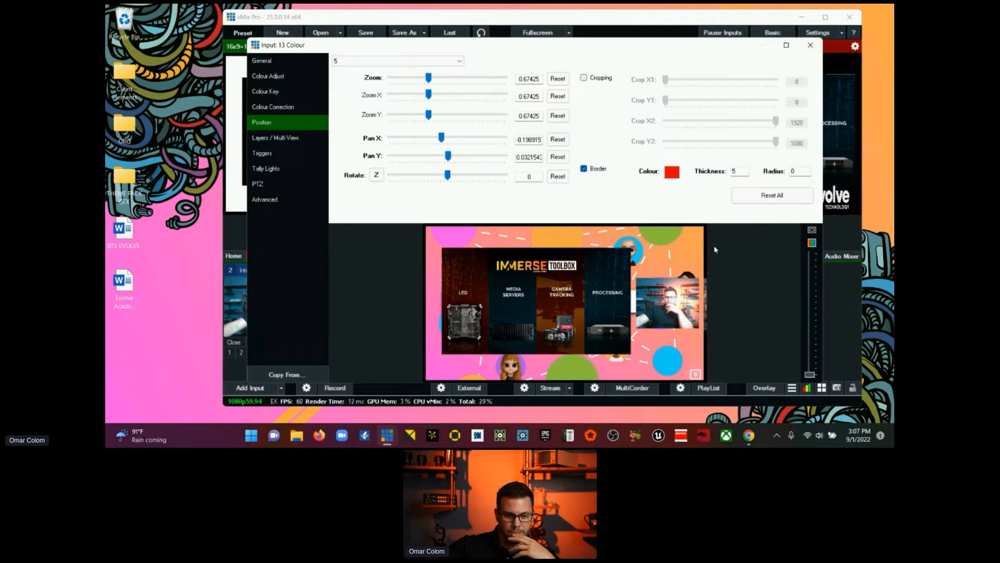
click(582, 78)
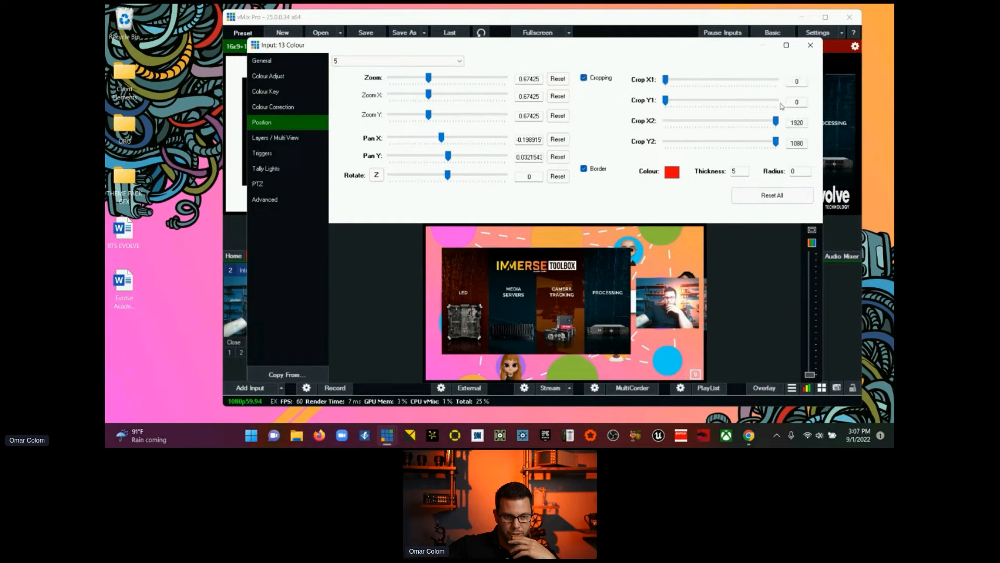
drag(776, 121, 779, 129)
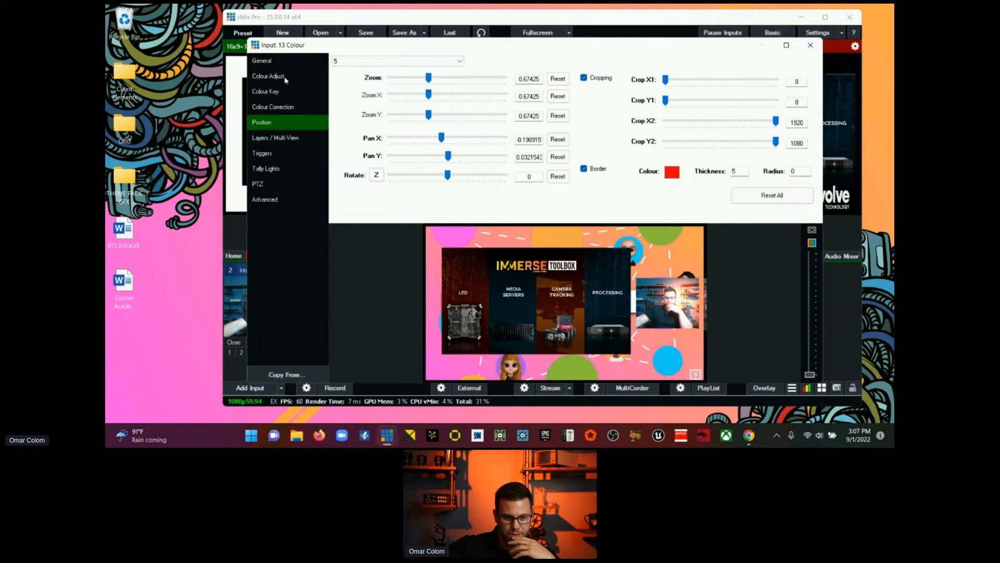
Step: Crop both sides of the layer 2 camera in SCENE 03, with Crop X2 at about 1491 and Crop X1 raised slightly
click(280, 137)
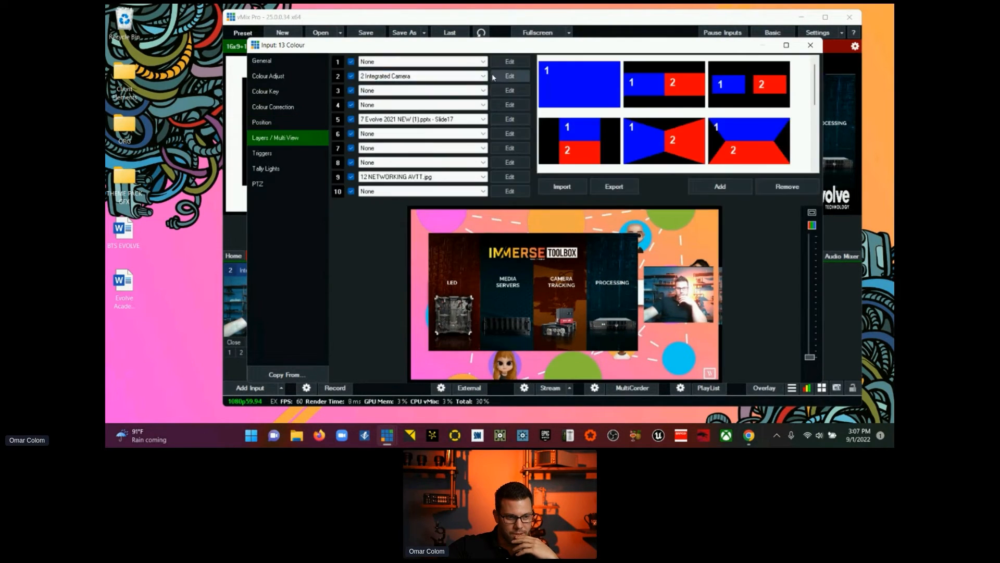
click(510, 76)
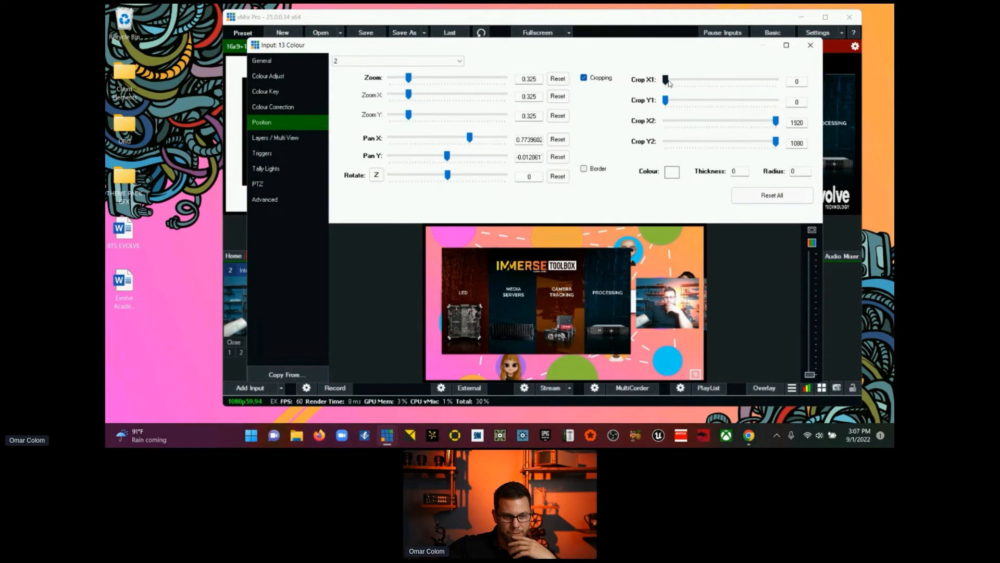
drag(775, 123, 751, 122)
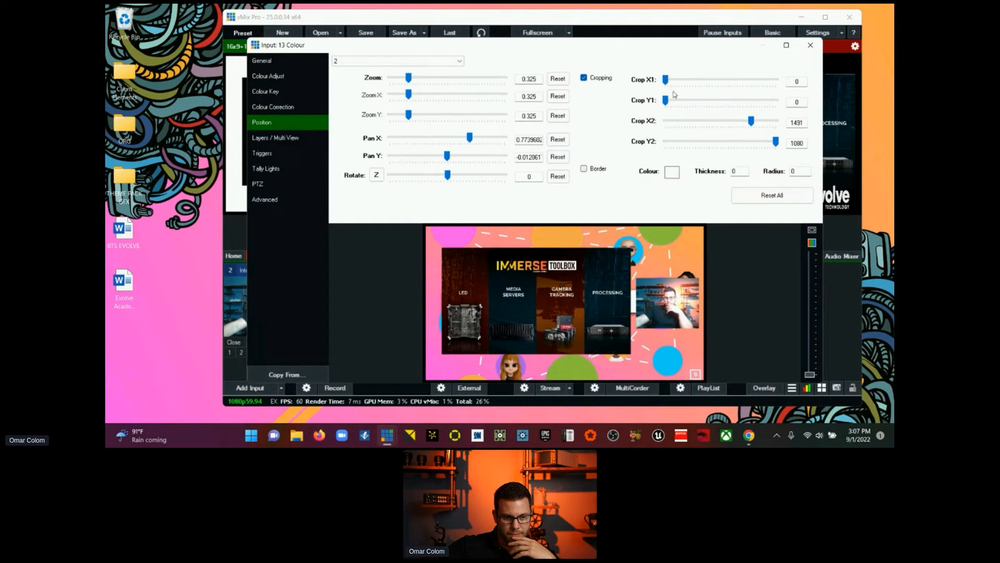
drag(665, 80, 675, 84)
click(810, 45)
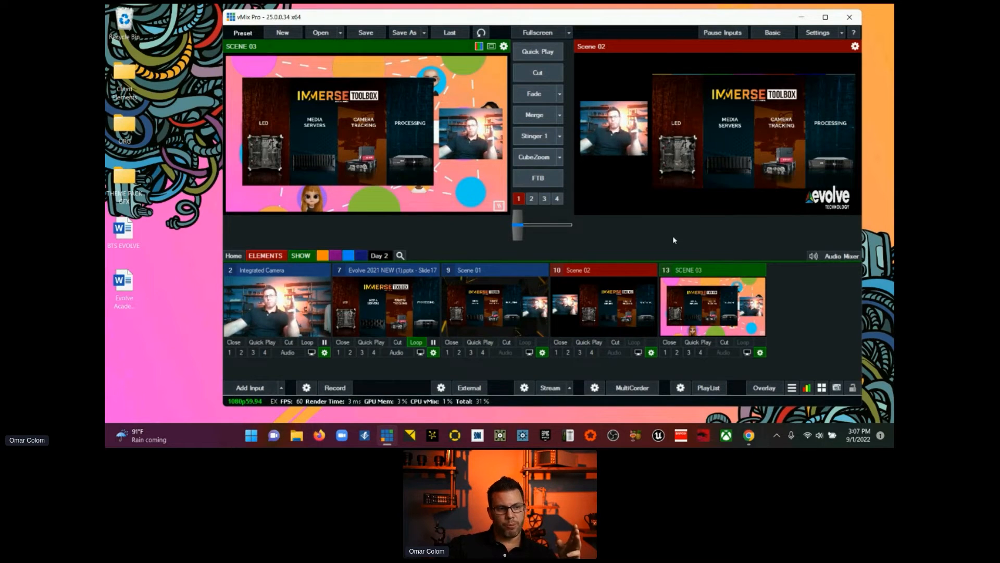
Step: Cut SCENE 03 to the output and assign 6 MOV. BG (2).mov to its layer 1
click(522, 72)
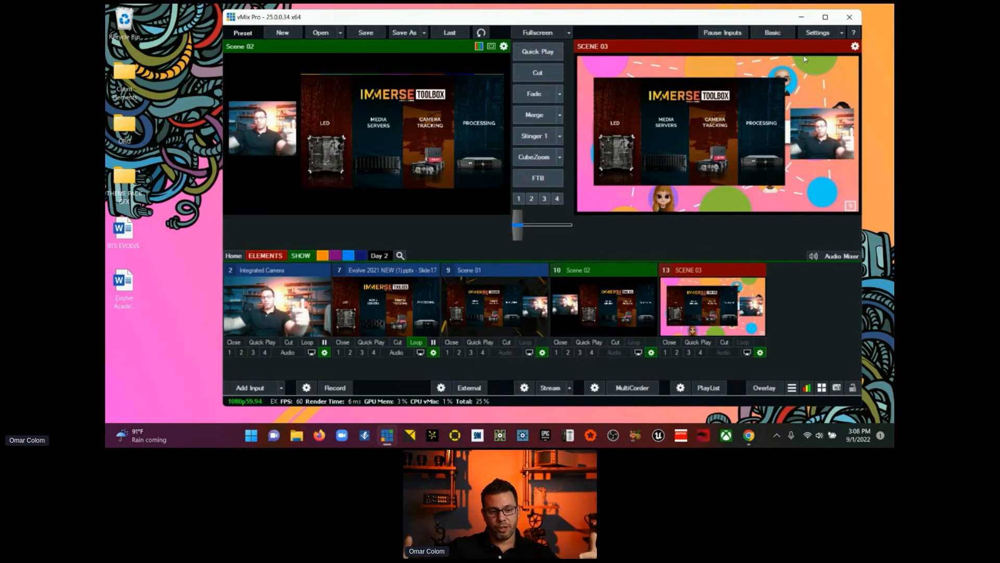
click(760, 353)
click(271, 137)
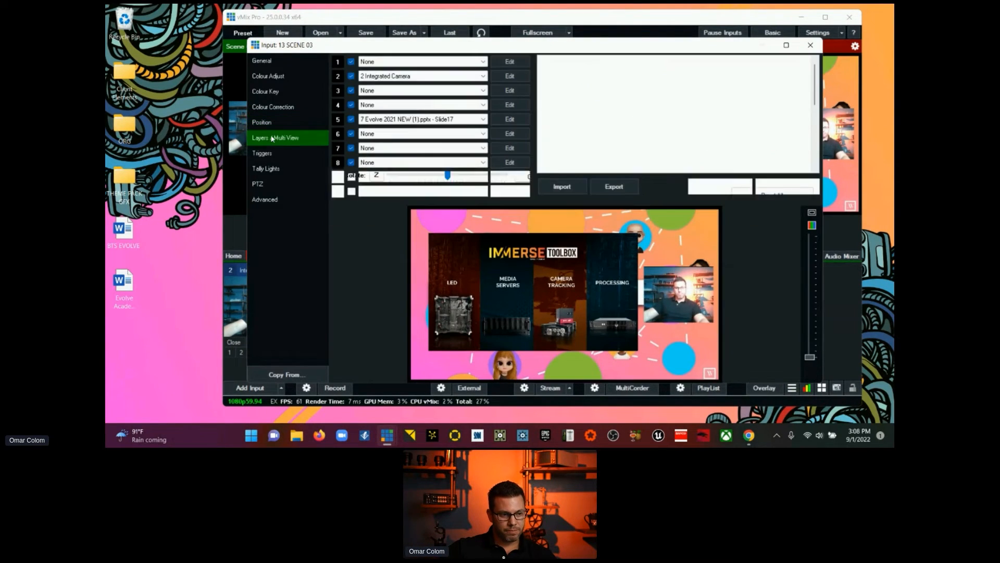
click(482, 63)
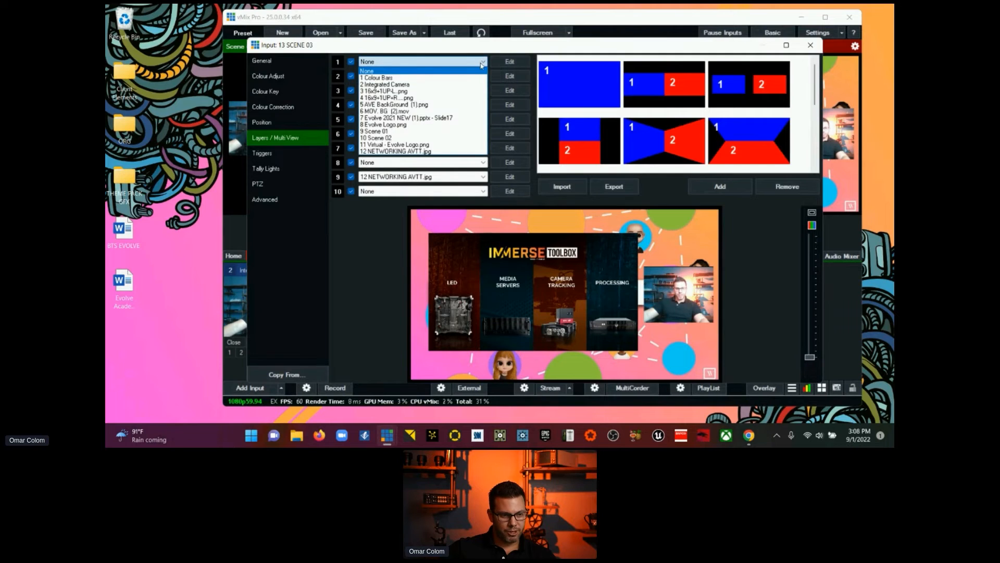
click(435, 111)
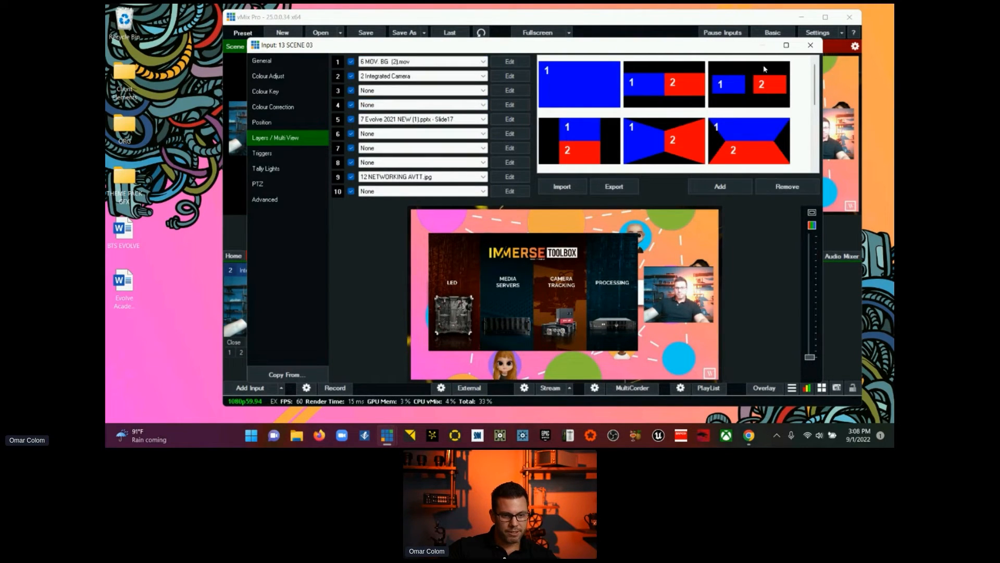
click(810, 45)
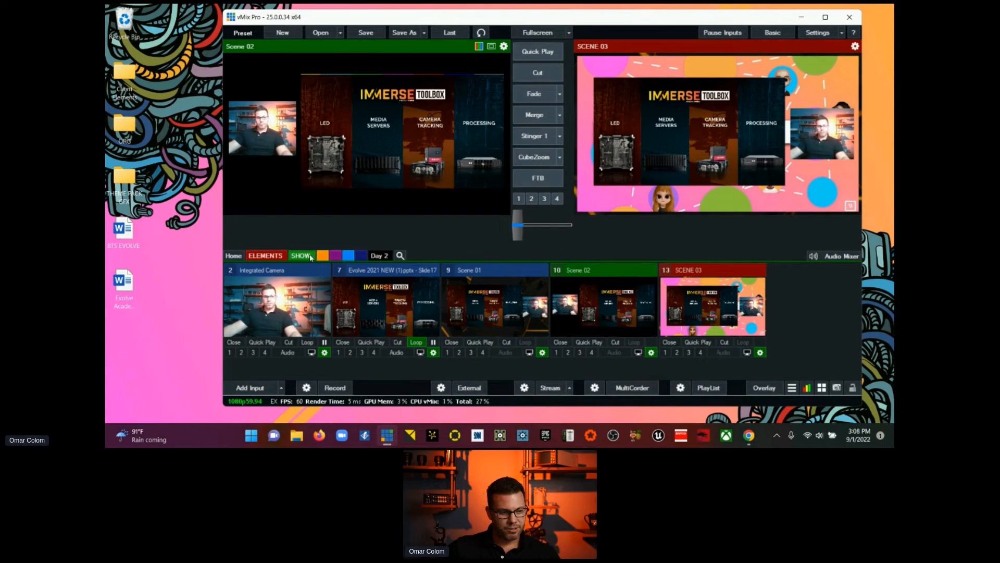
Step: Cut the output to Scene 02 and back to SCENE 03, and view the show briefly in a maximized window
click(540, 76)
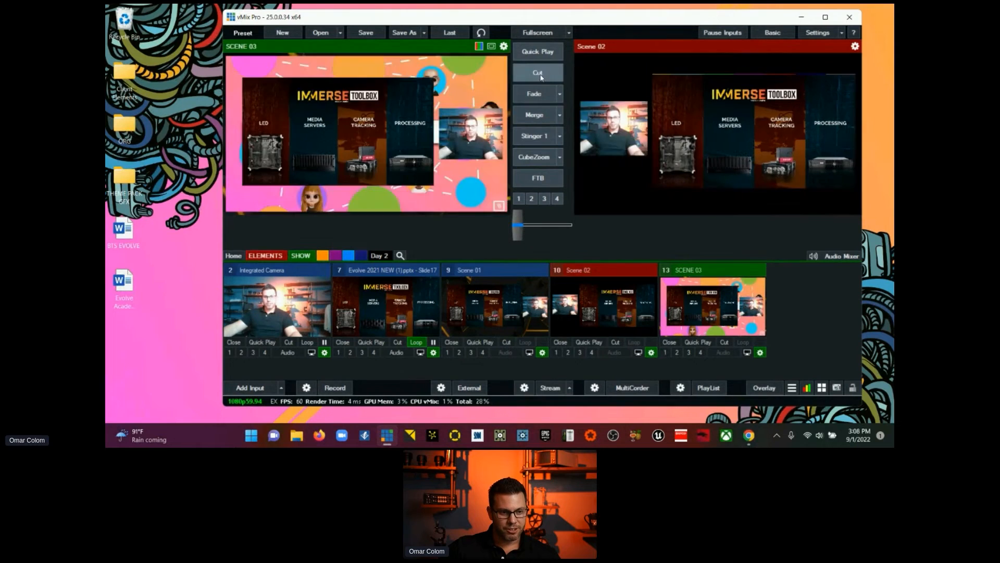
click(541, 78)
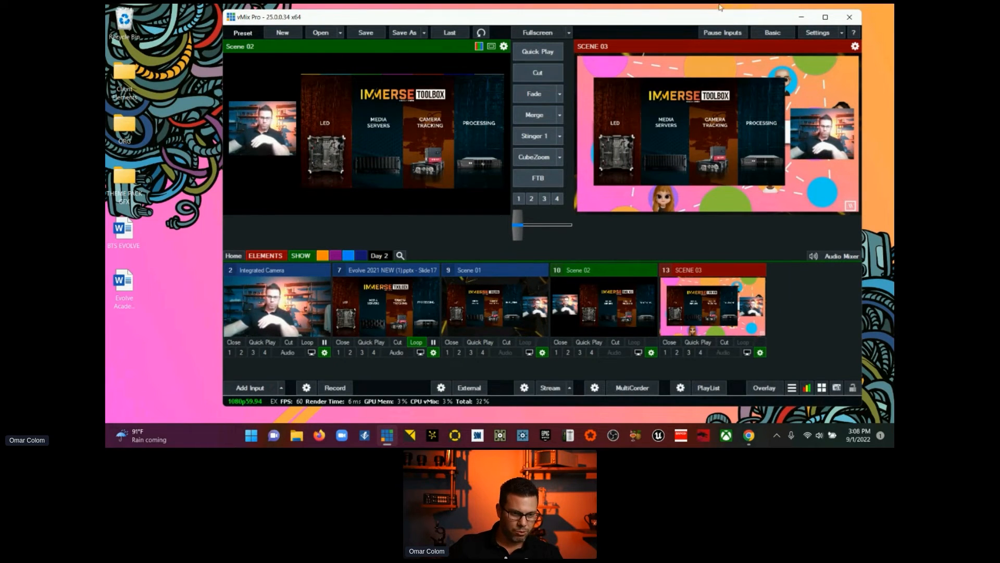
click(830, 17)
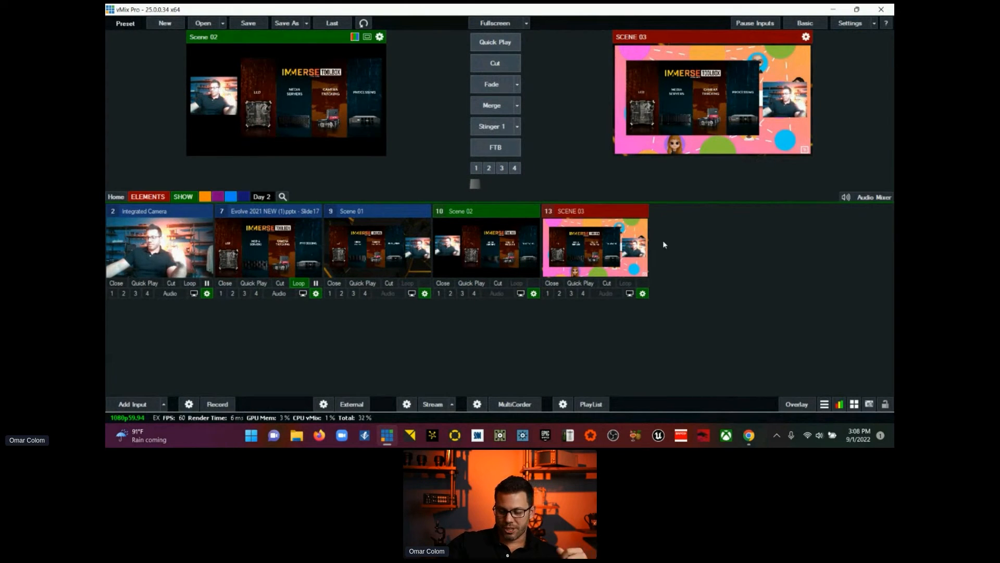
click(857, 10)
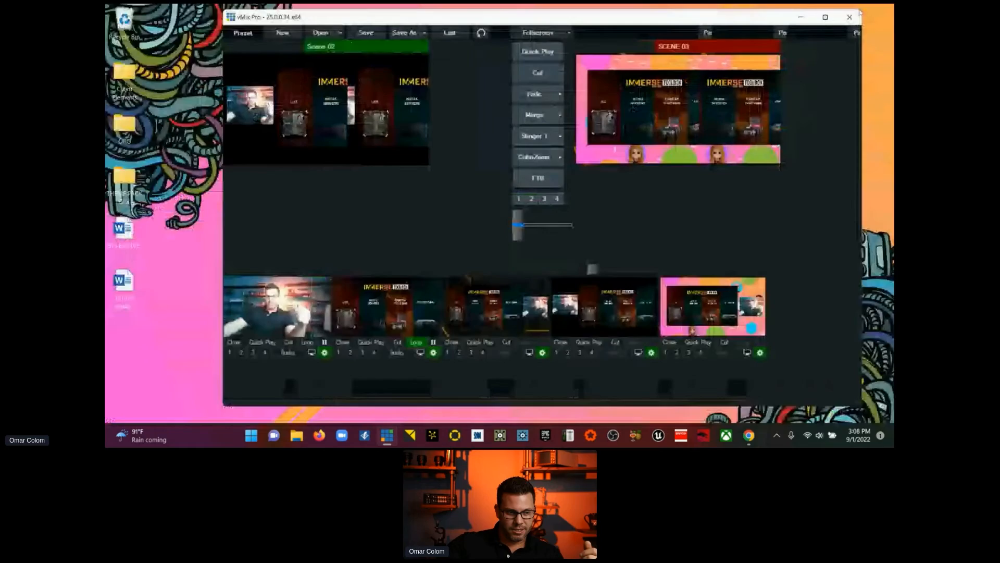
Step: Open the THEME PACK GFX folder and examine the template guide in Slide2 and the theme pack extras in Slide3
double_click(124, 180)
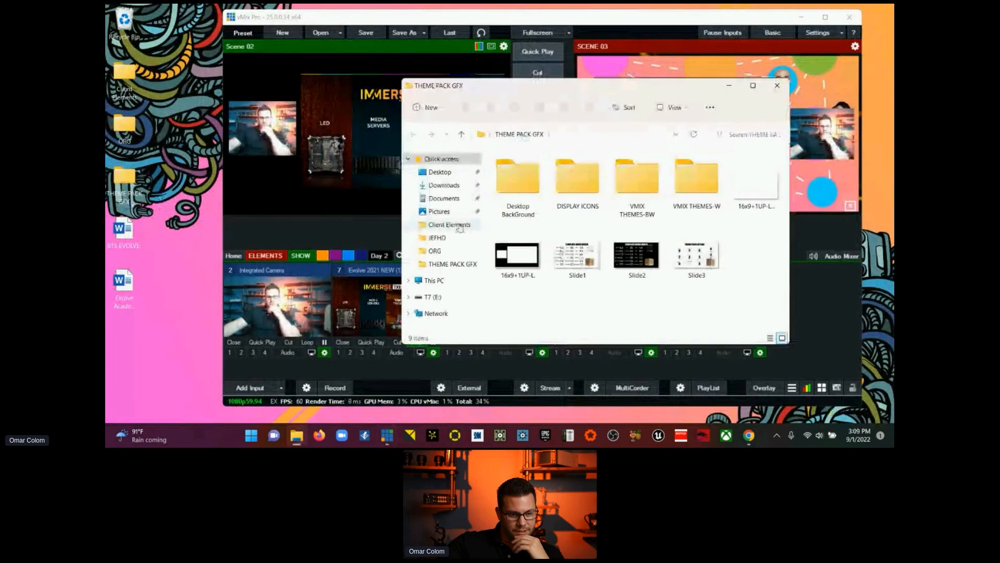
double_click(625, 259)
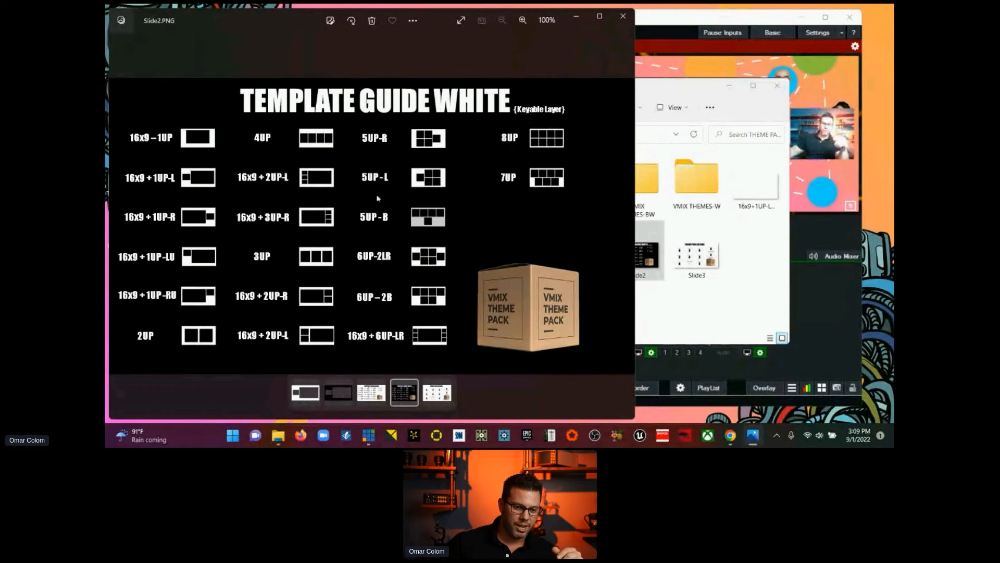
click(623, 17)
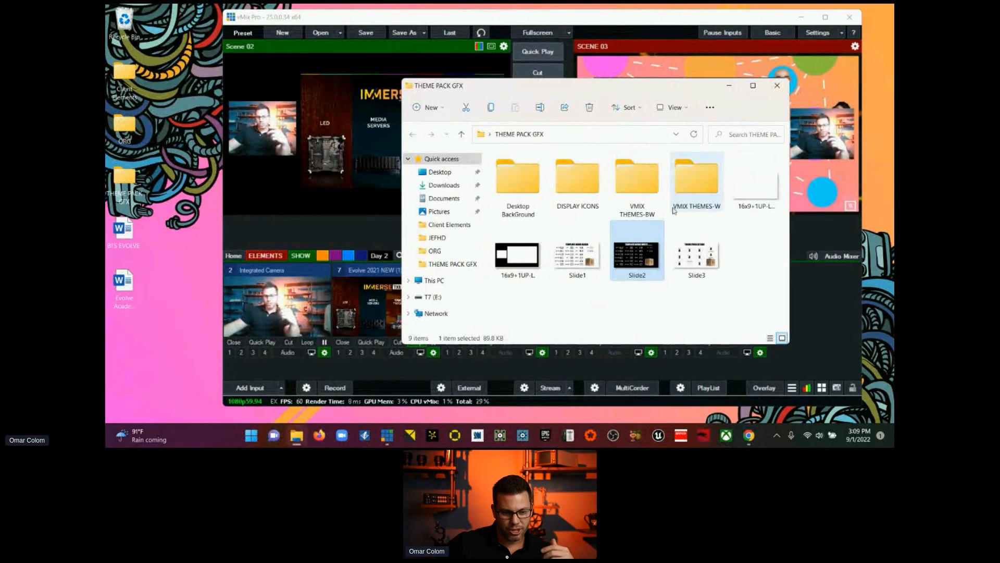
double_click(696, 256)
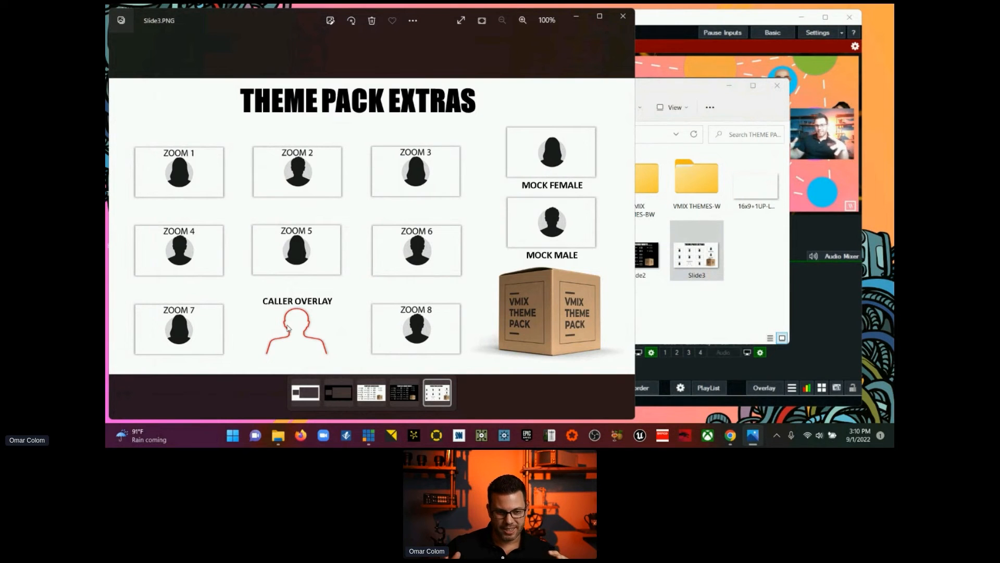
click(623, 16)
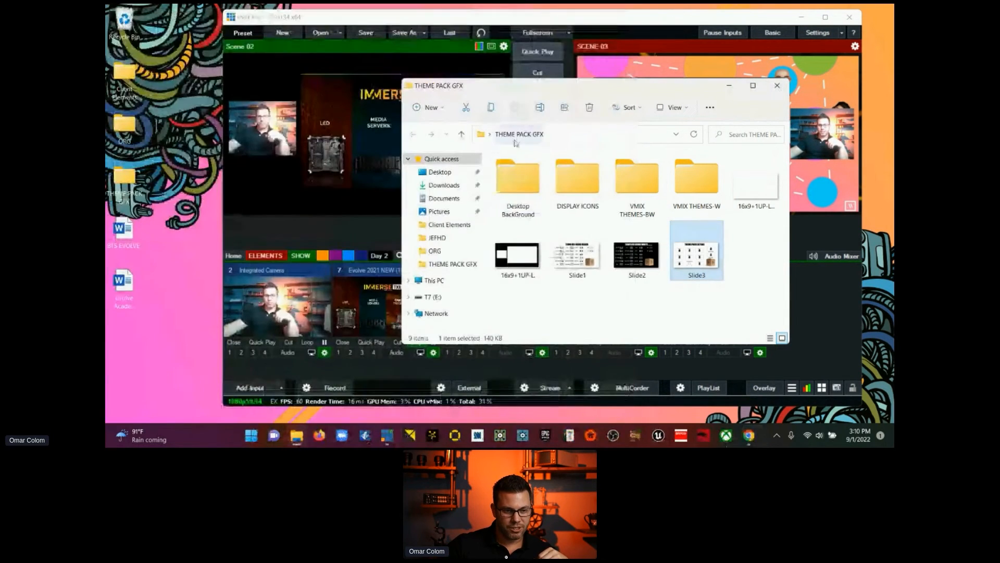
Step: Add ZOOM POSITION.png from the THEME PACK GFX folders as a new input in the vMix show
double_click(535, 182)
drag(518, 310, 807, 311)
click(777, 85)
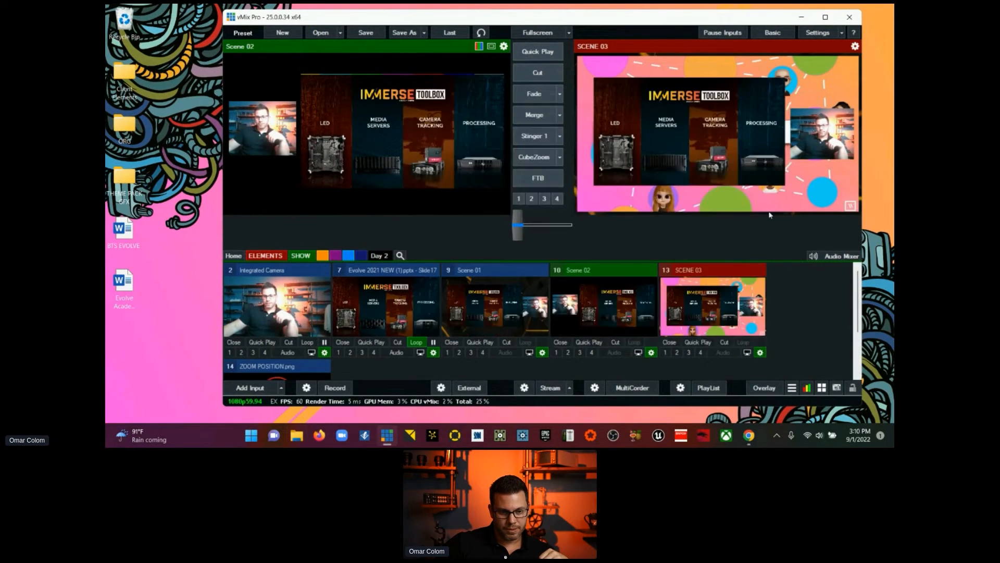
scroll(373, 329, down, 2)
scroll(395, 289, up, 3)
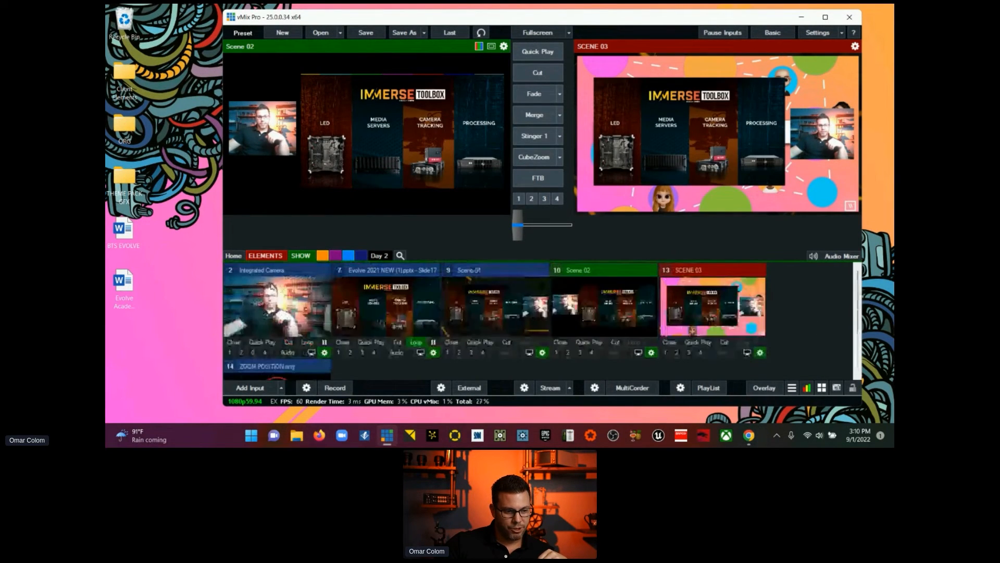
Step: List all inputs, put Integrated Camera in preview, and toggle ZOOM POSITION.png on and off over it as overlay 1
click(235, 256)
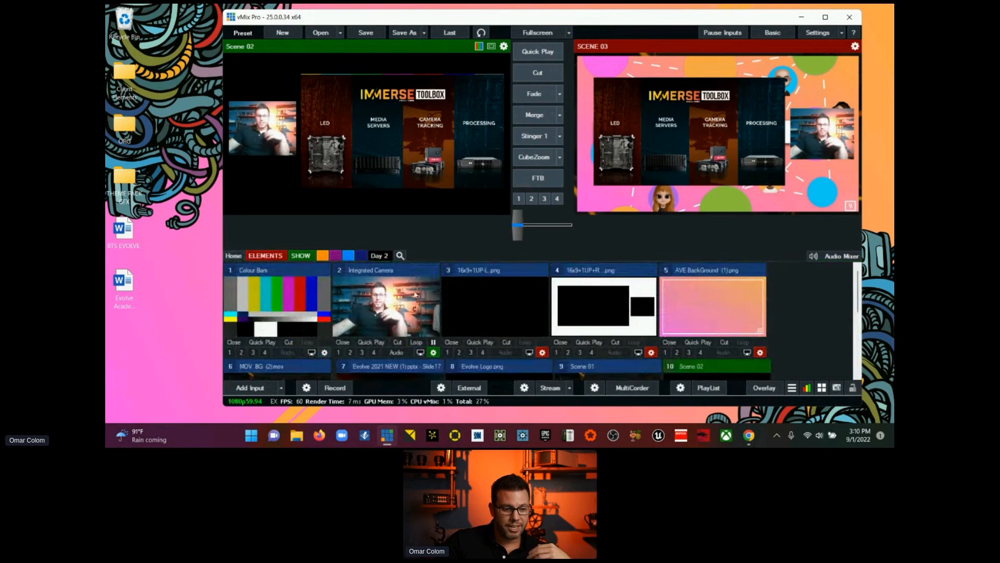
click(404, 296)
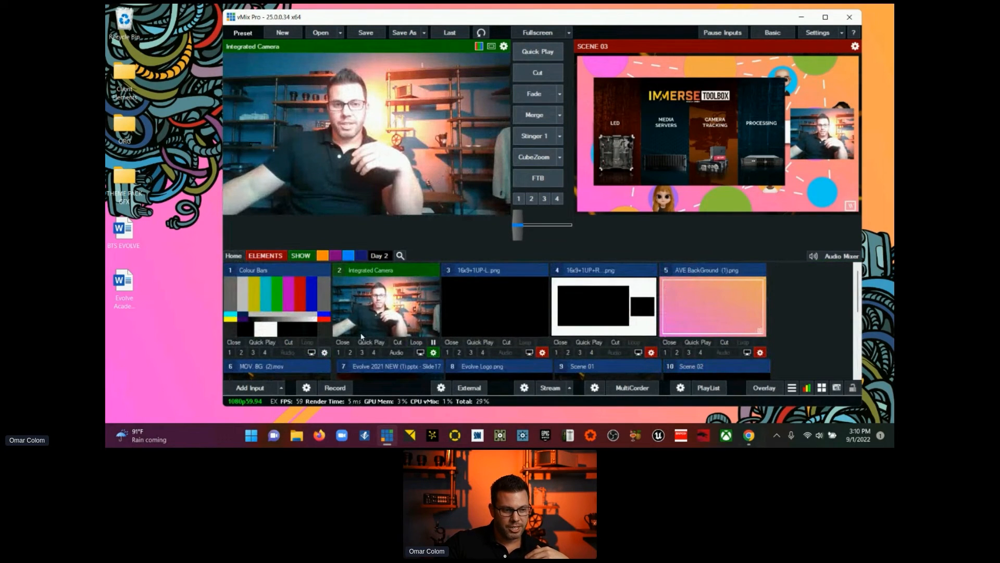
scroll(551, 334, down, 2)
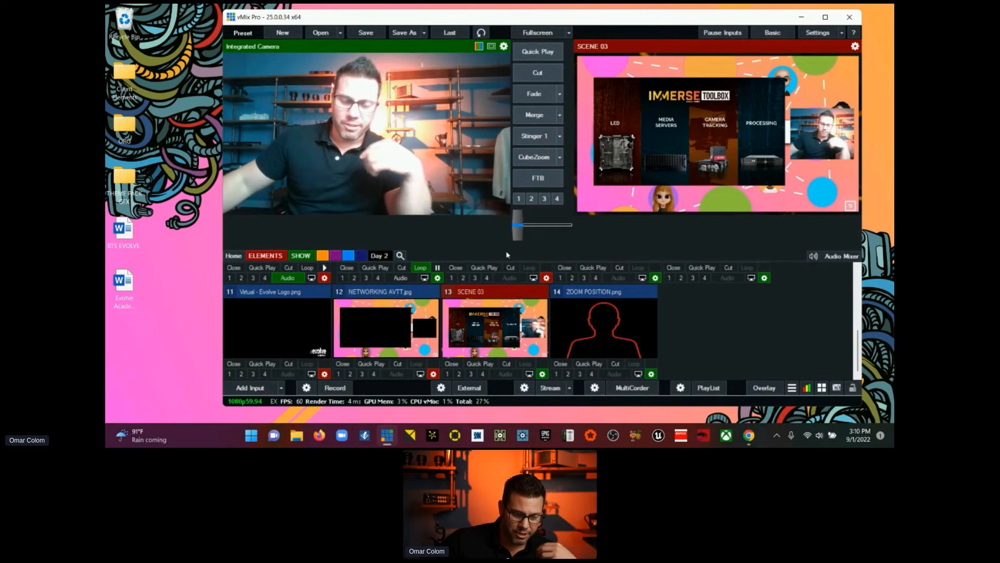
click(557, 374)
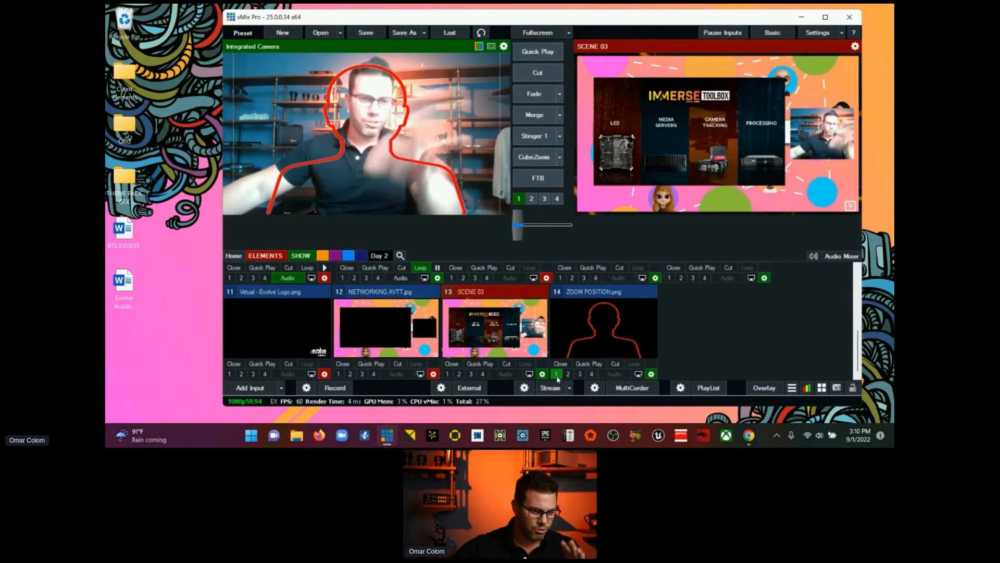
click(557, 375)
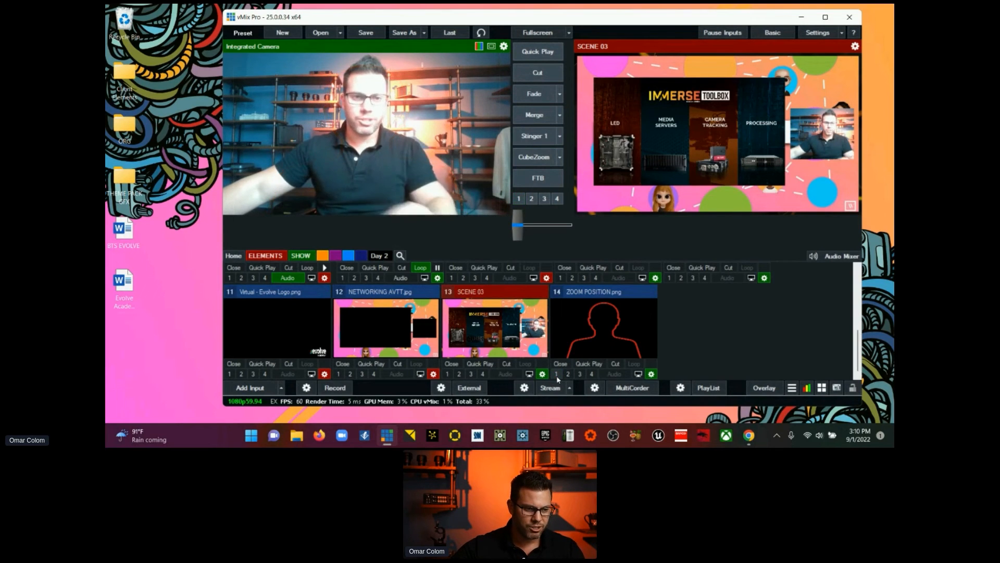
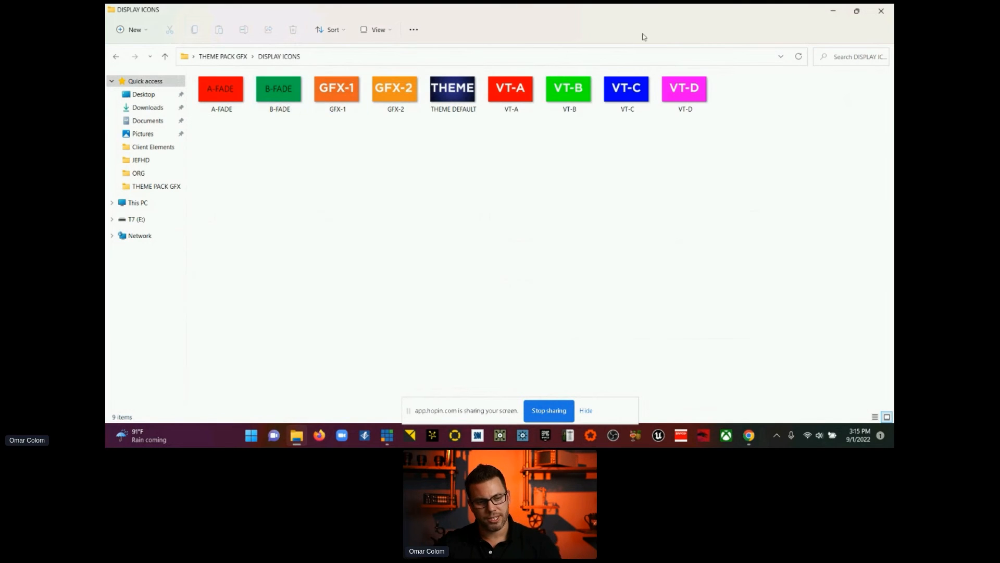
Step: Close the DISPLAY ICONS folder, view the vMix show maximized, and restore it to a smaller window
click(856, 19)
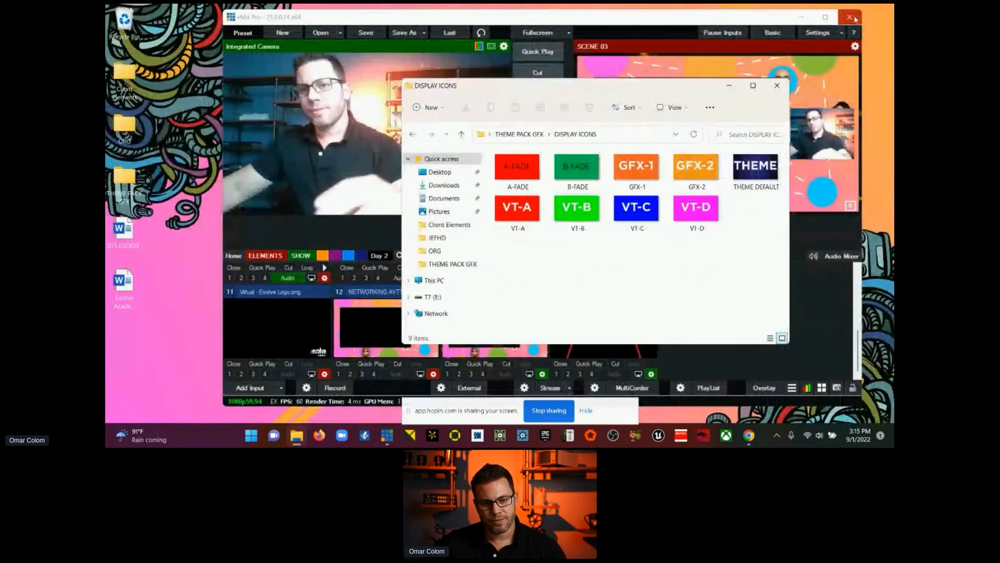
click(777, 85)
click(826, 20)
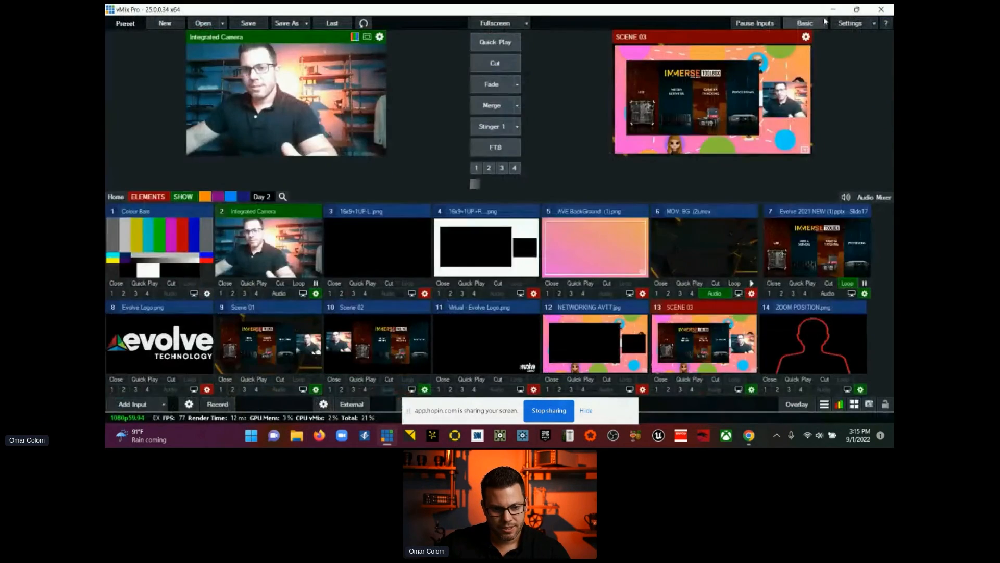
click(857, 9)
Step: Open the ORG folder from the desktop and close vMix, discarding the changes to the untitled preset
double_click(132, 122)
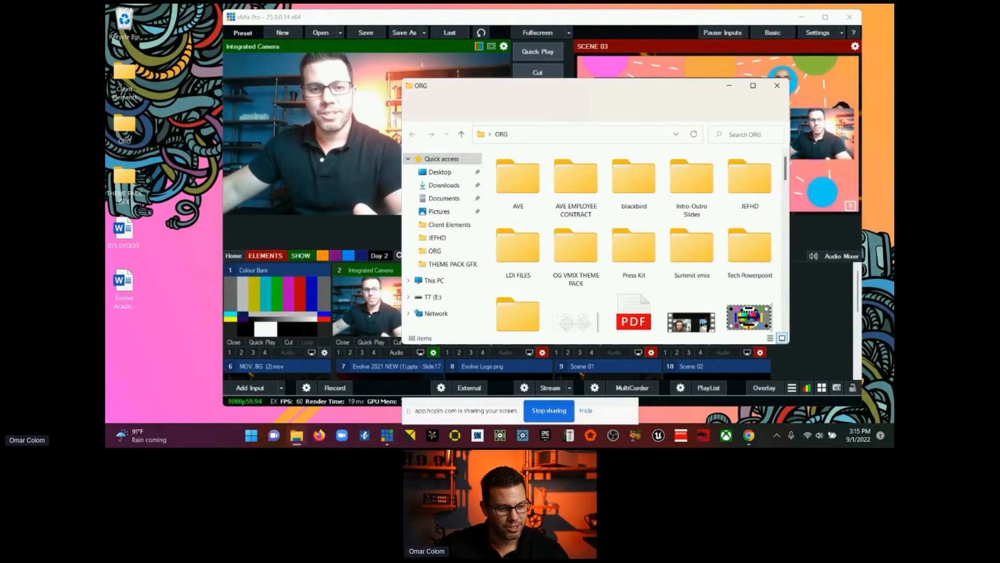
click(849, 17)
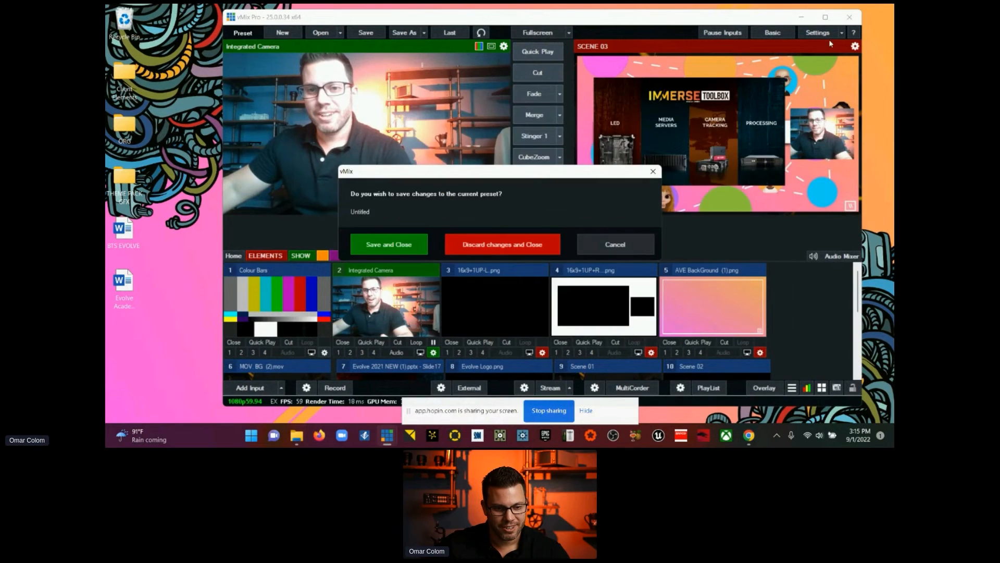
click(524, 247)
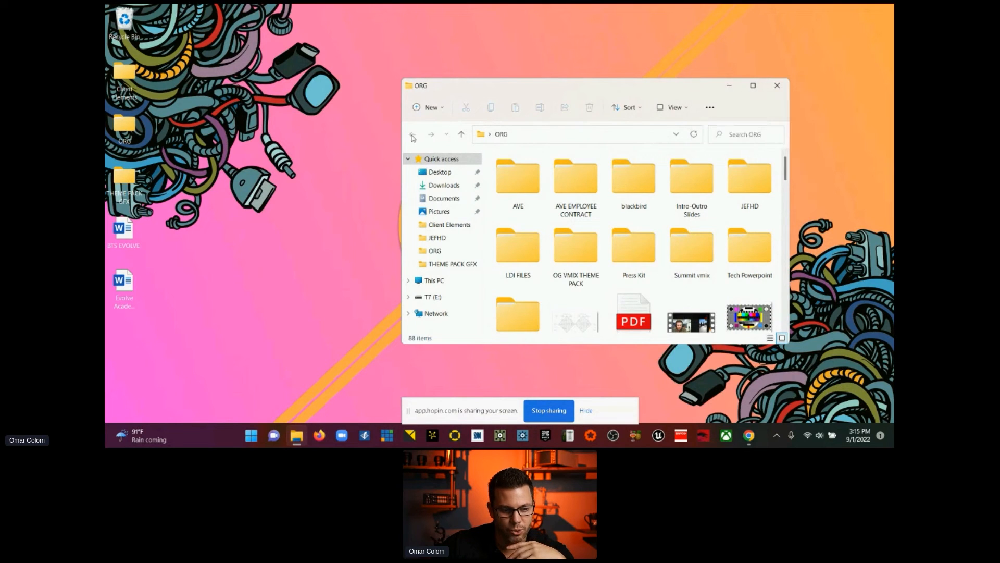
Step: Load the vMix Default OC preset from the VMIX FILES folder in ORG, changing the video format to the preset's 1080p29.97
drag(401, 118, 286, 120)
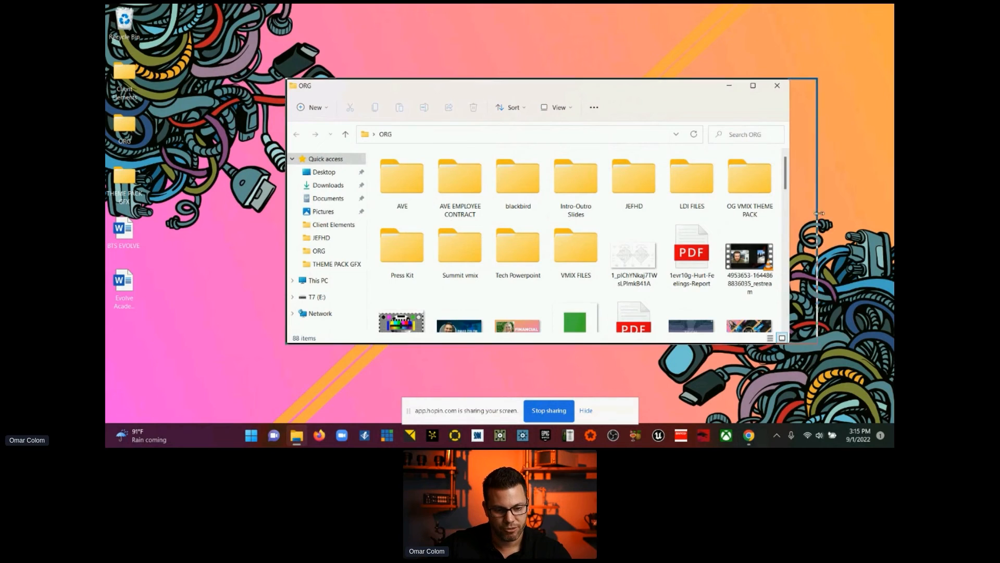
drag(790, 214, 858, 213)
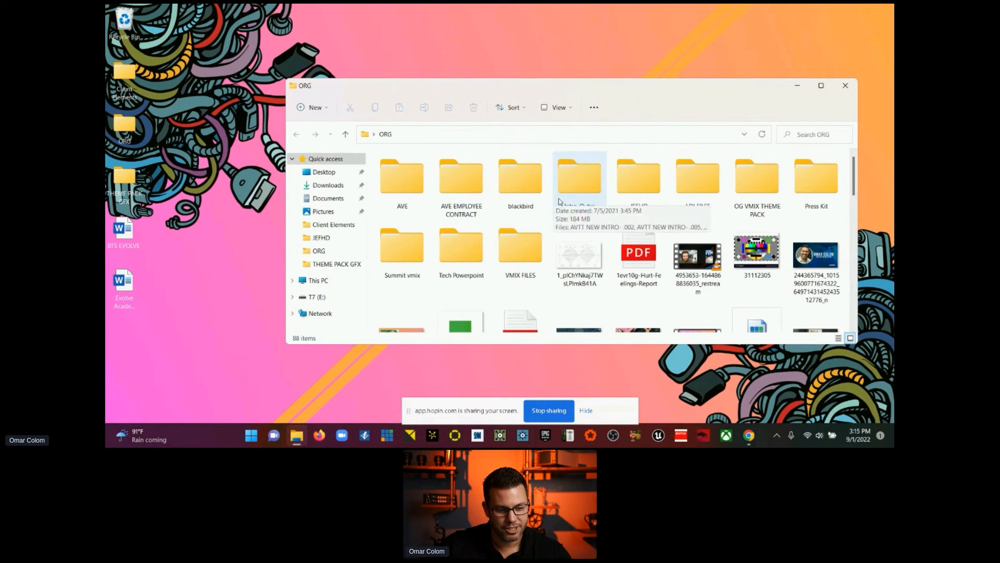
scroll(413, 206, down, 1)
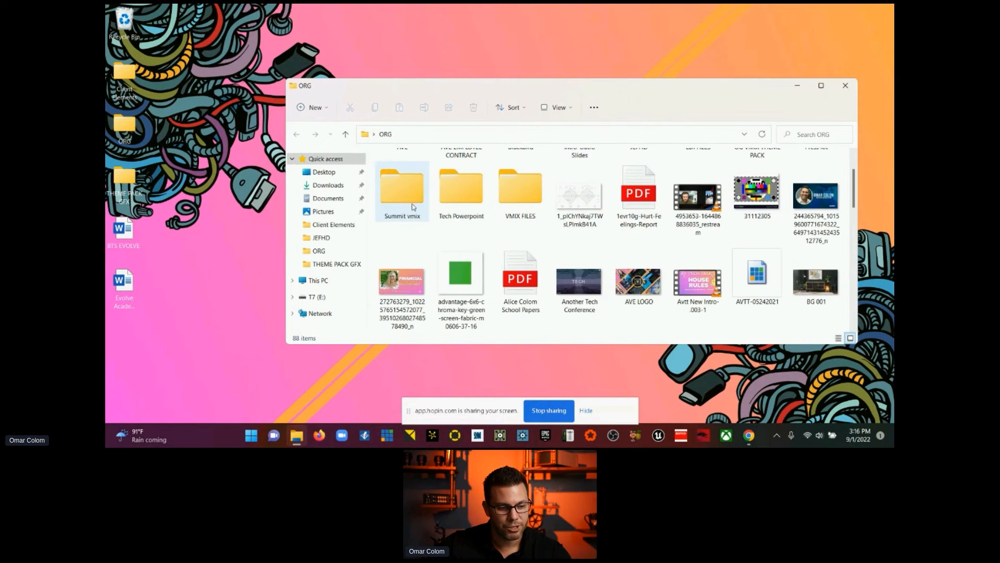
double_click(516, 203)
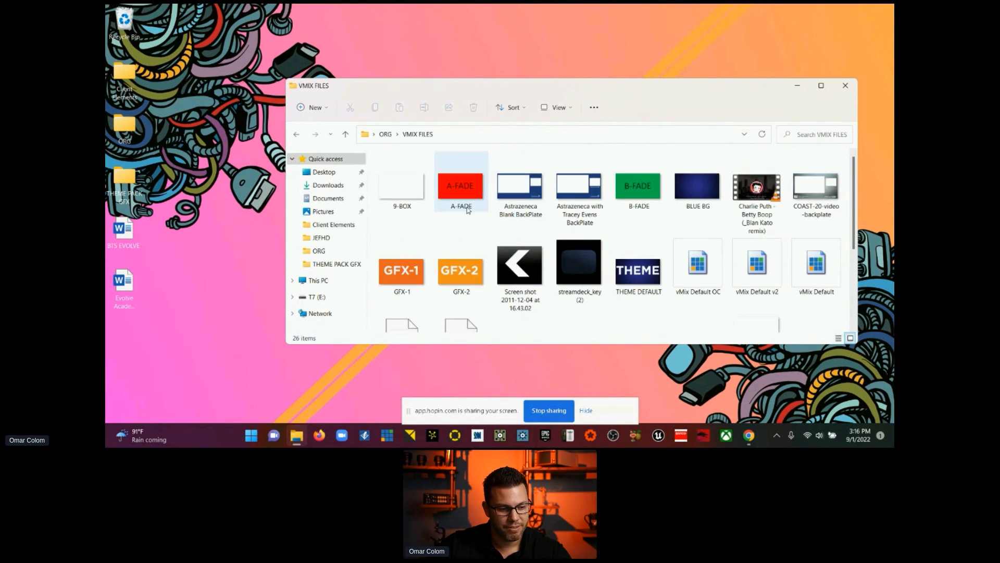
scroll(468, 209, down, 1)
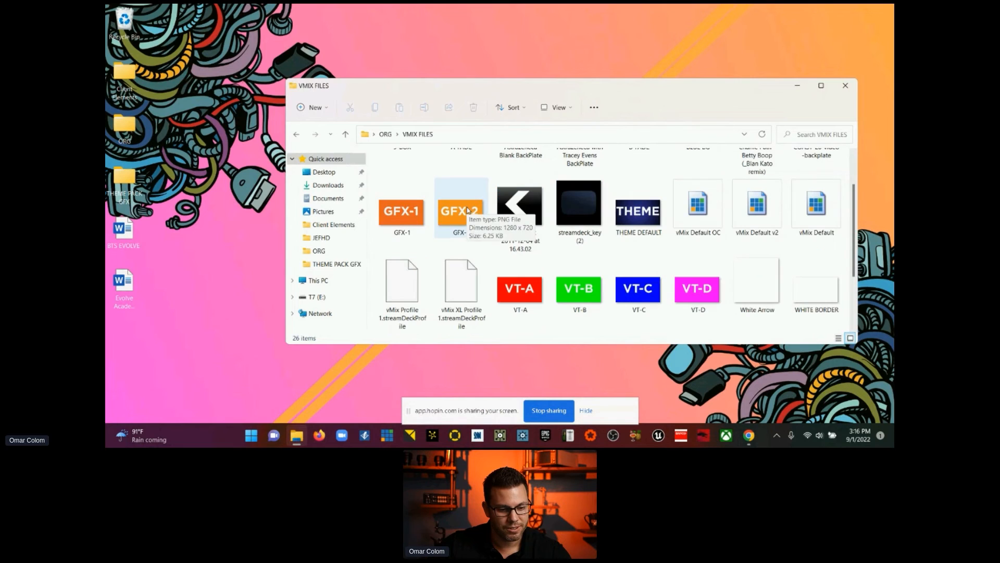
double_click(699, 224)
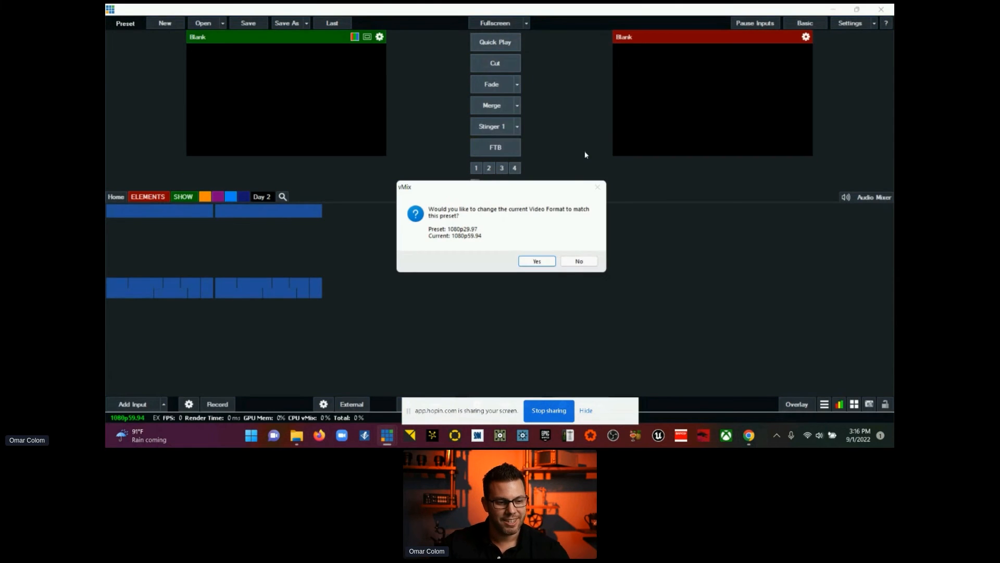
click(537, 260)
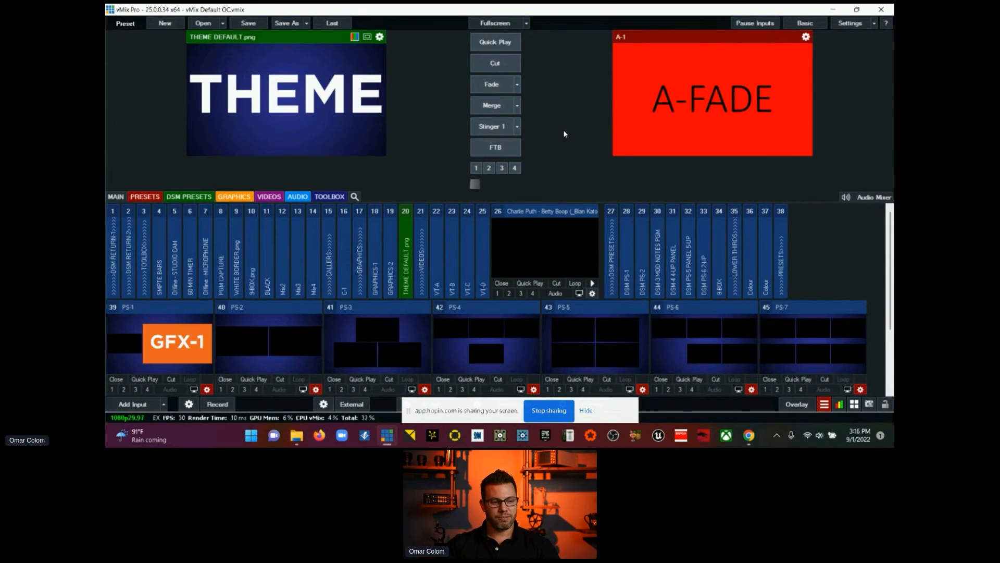
Step: Preview the DSM RETURN-1, DSM RETURN-2 and SMPTE BARS inputs, ending with DSM RETURN-2 in preview
click(115, 267)
click(131, 271)
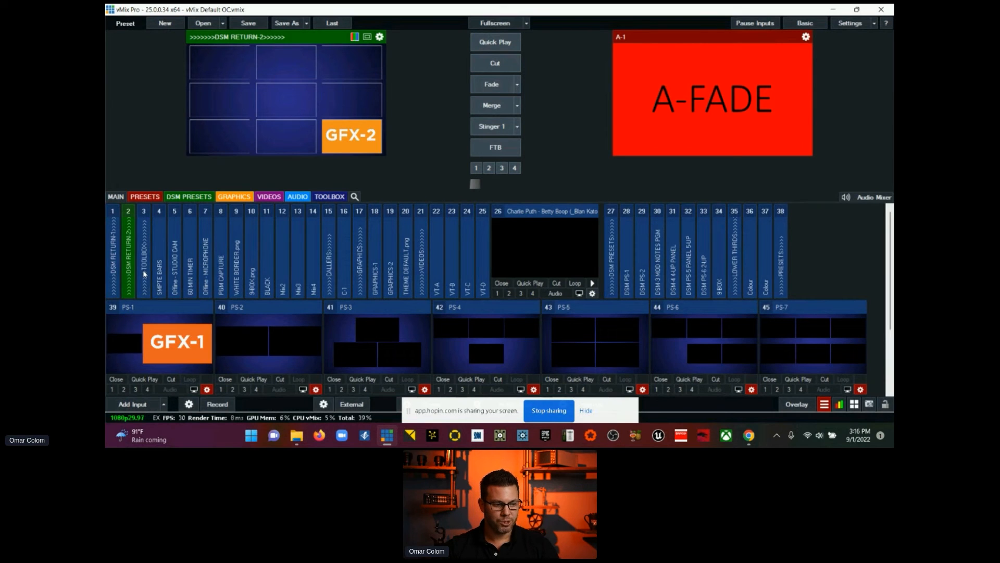
click(161, 254)
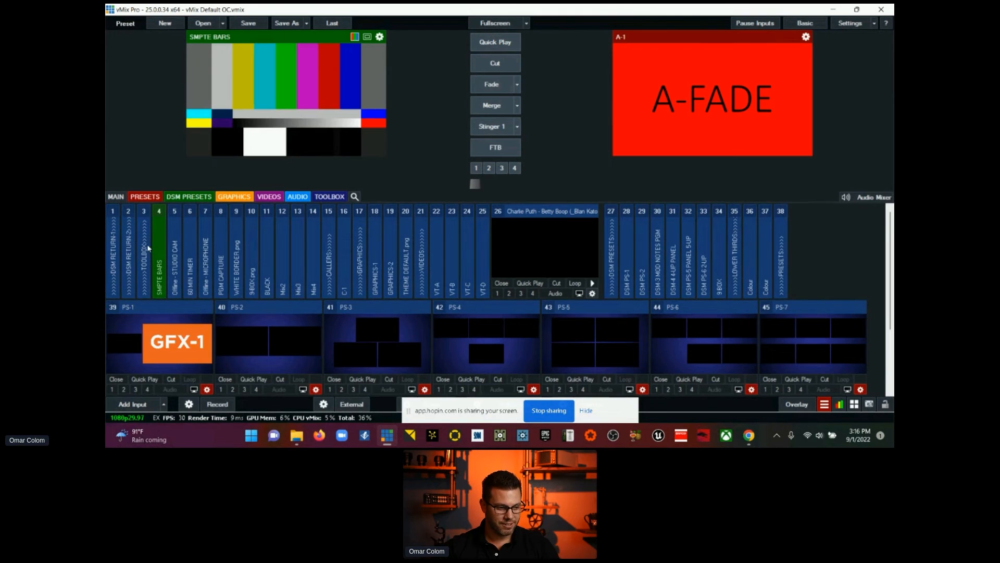
click(131, 246)
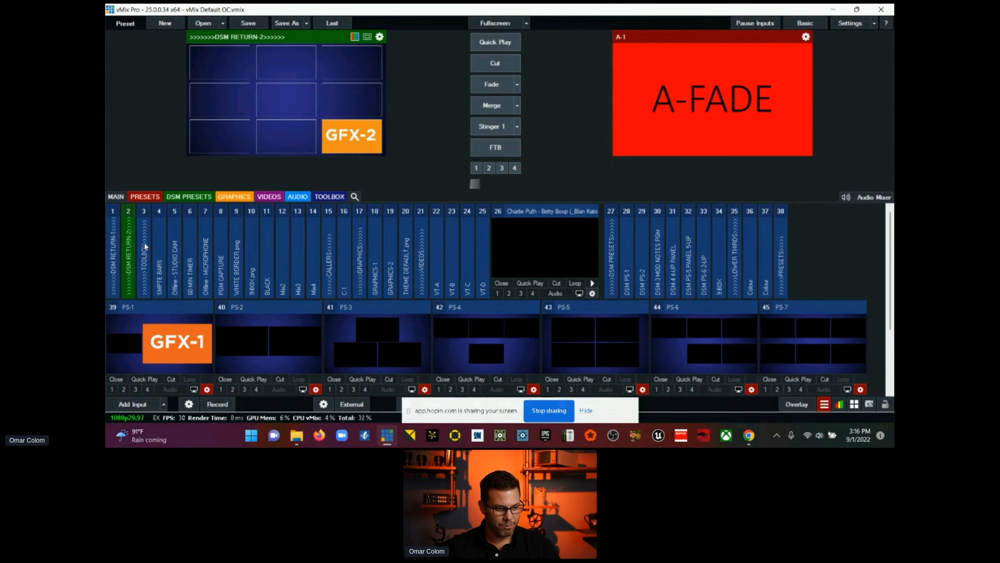
Step: Open the settings of the TOOLBOX divider input to examine its general options, and close them
mouse_move(145, 247)
click(238, 293)
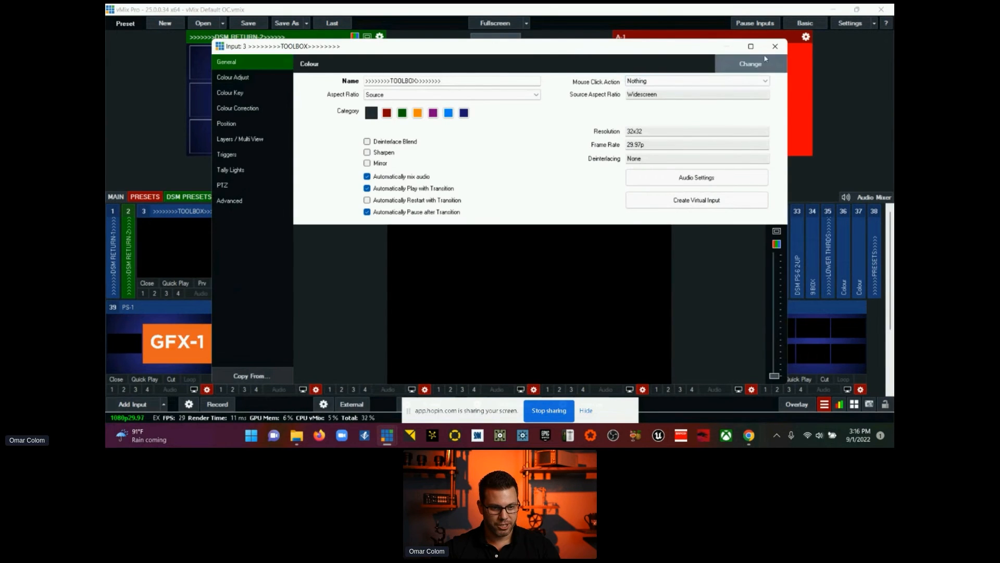
click(775, 46)
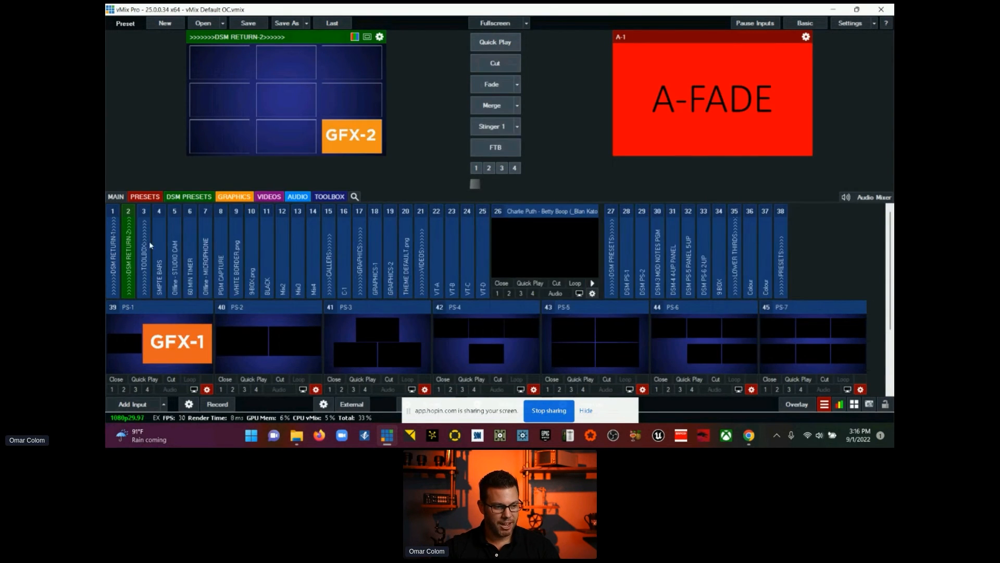
Step: Preview the toolbox inputs SMPTE BARS, STUDIO CAM, 60 MIN TIMER, MICROPHONE and PGM CAPTURE one after another
click(161, 251)
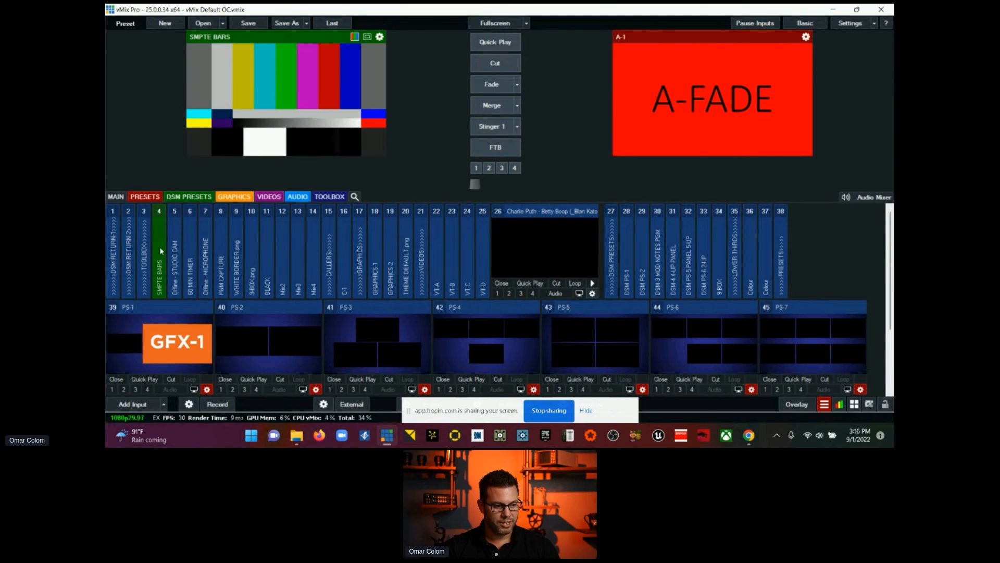
click(175, 249)
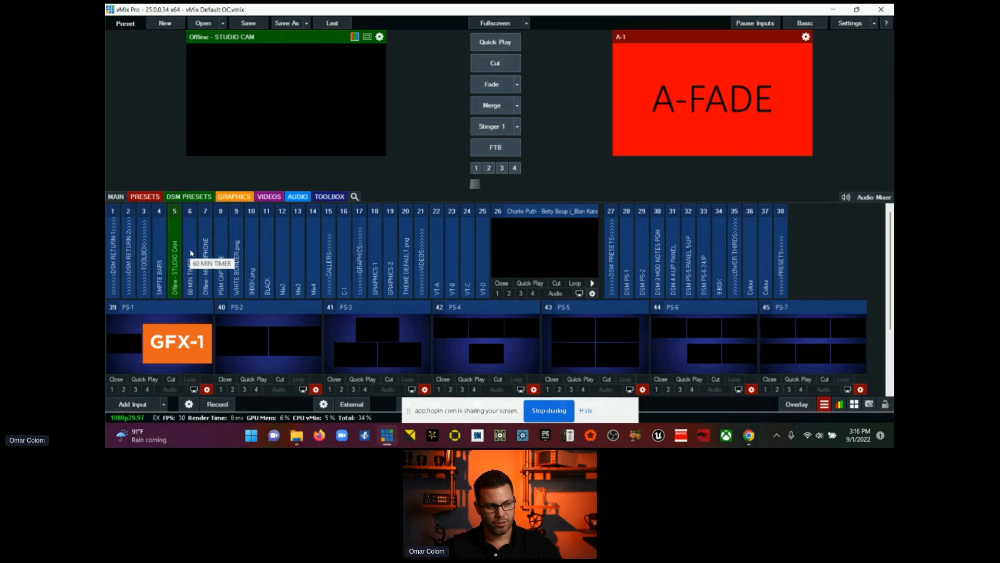
click(190, 253)
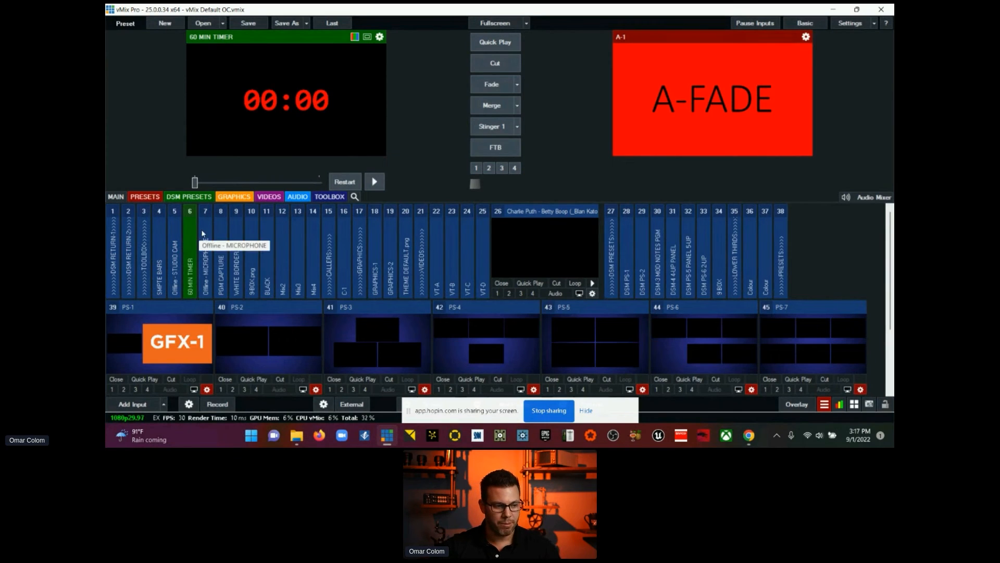
click(205, 234)
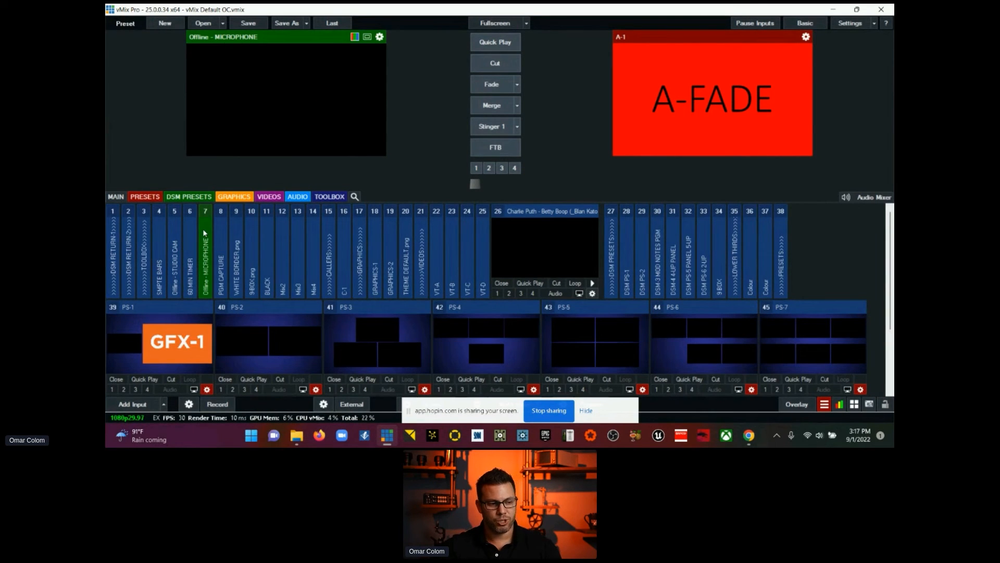
click(226, 234)
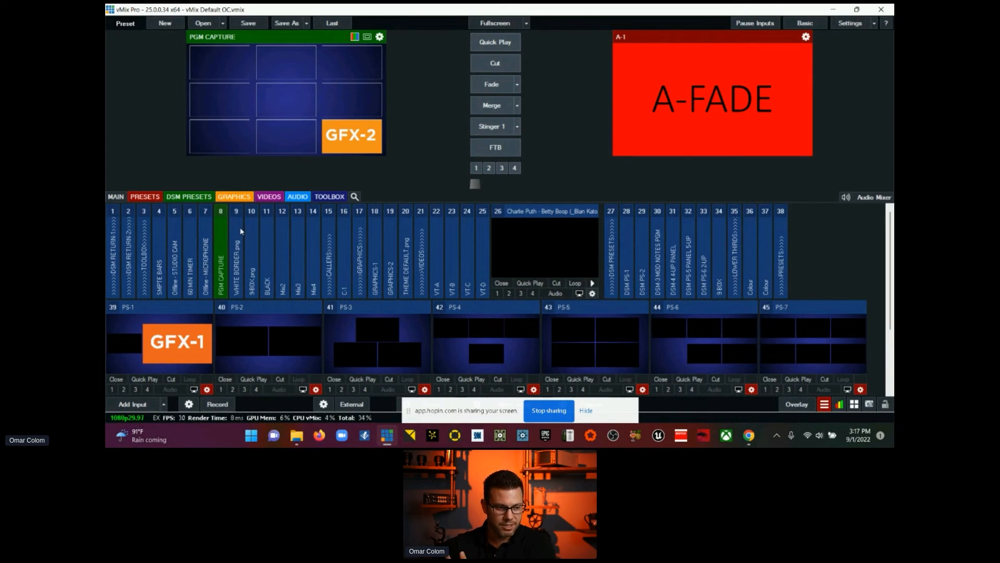
Step: Preview WHITE BORDER.png, 9-BOX.png, BLACK, Mix3 and Mix4, and briefly show the audio mixer
click(240, 231)
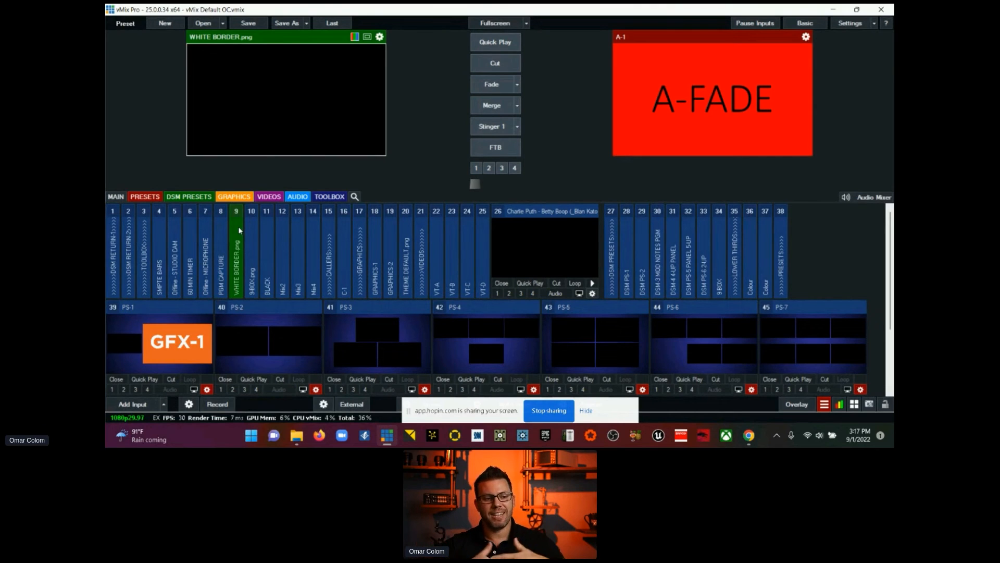
click(253, 236)
click(271, 236)
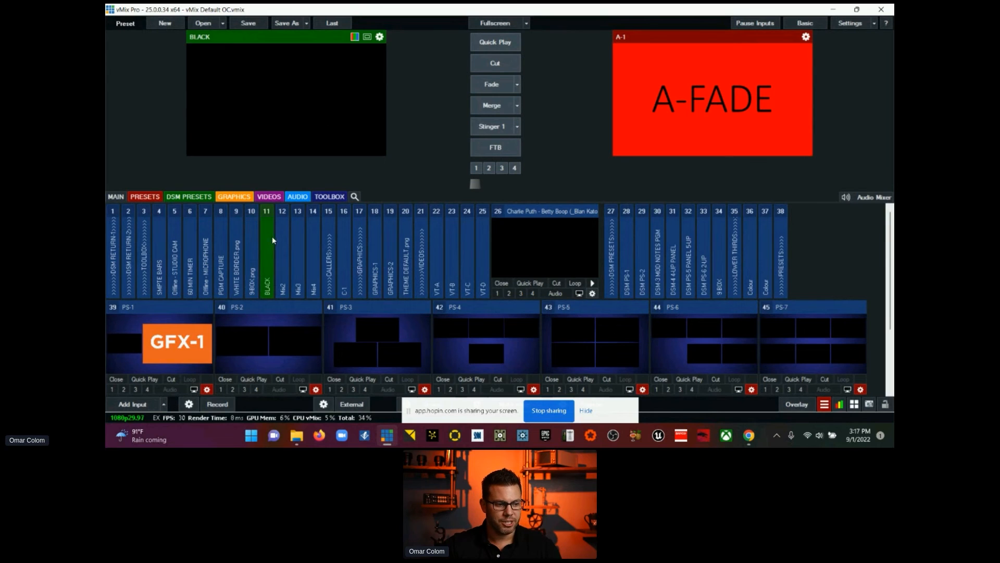
click(302, 240)
click(316, 248)
click(867, 198)
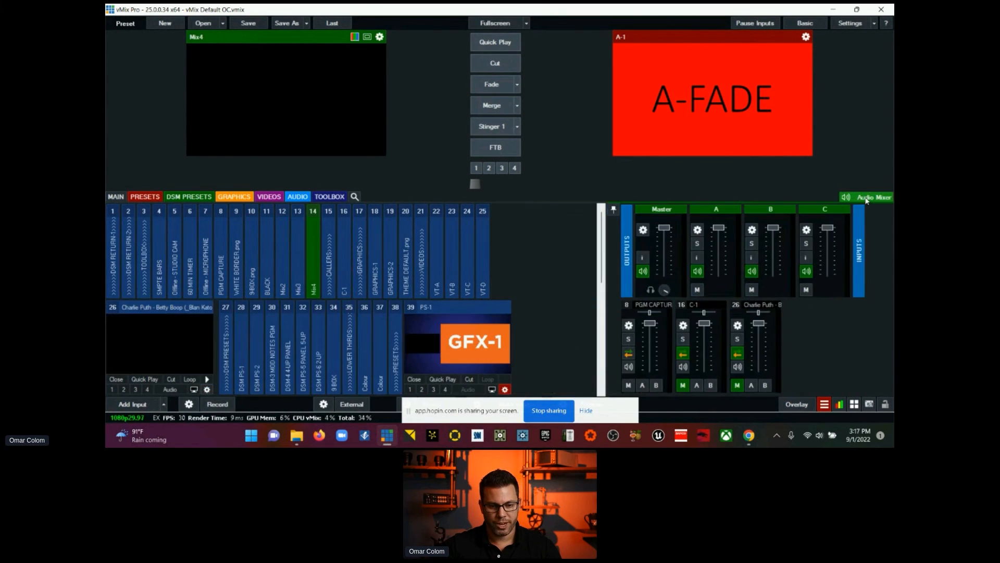
click(867, 198)
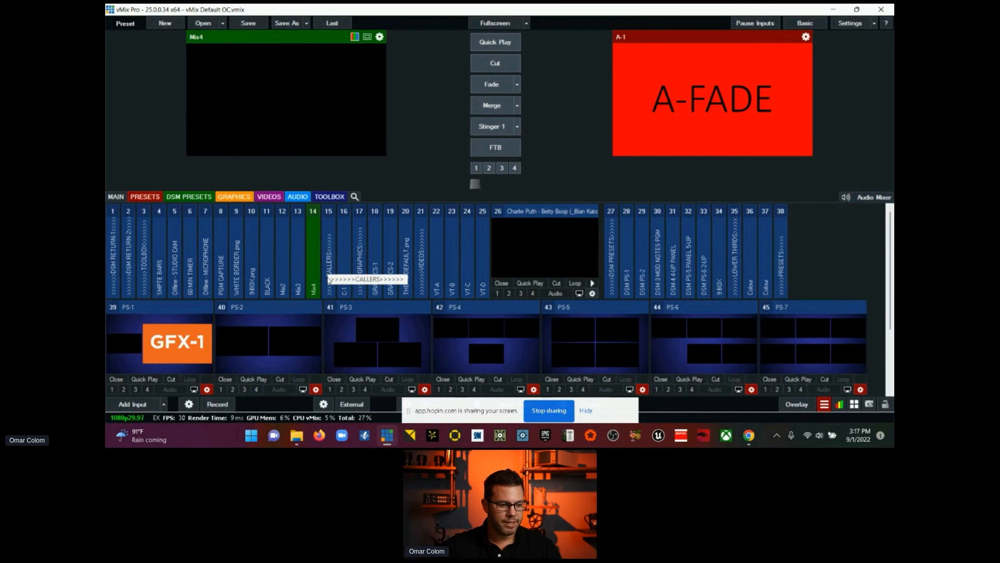
Step: Preview the caller input C-1 and the graphics inputs GRAPHICS-1, GRAPHICS-2 and THEME DEFAULT.png
click(346, 283)
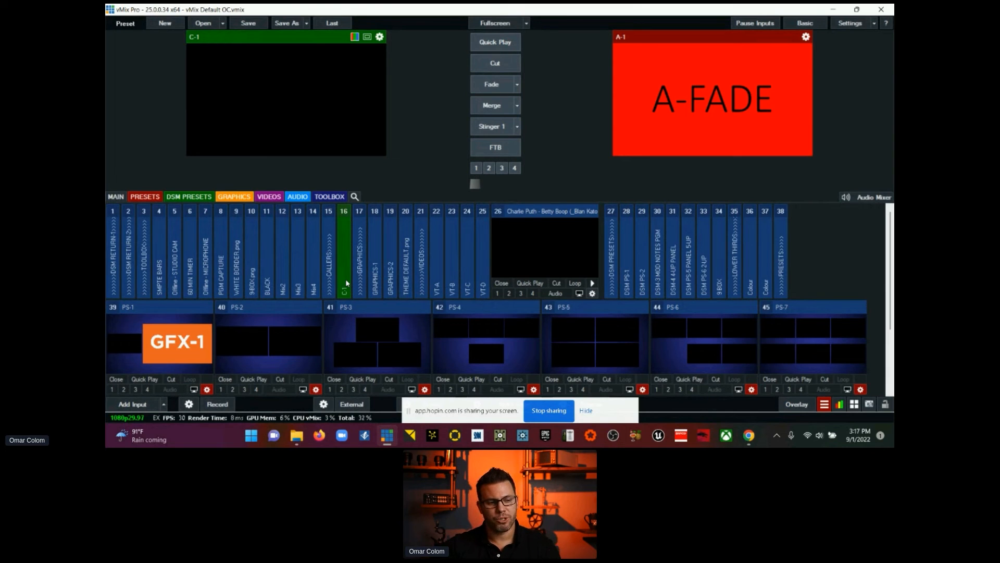
click(371, 258)
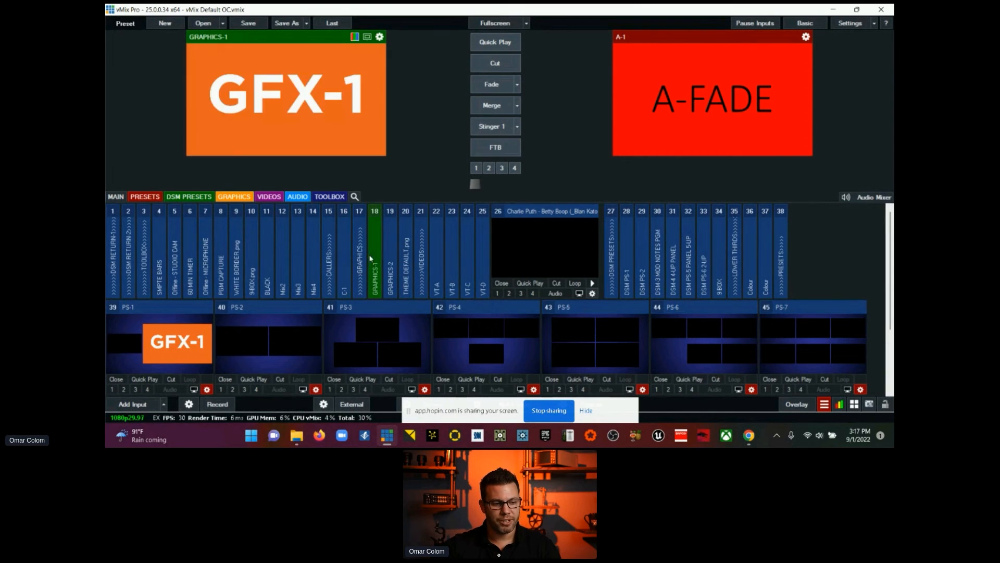
click(392, 251)
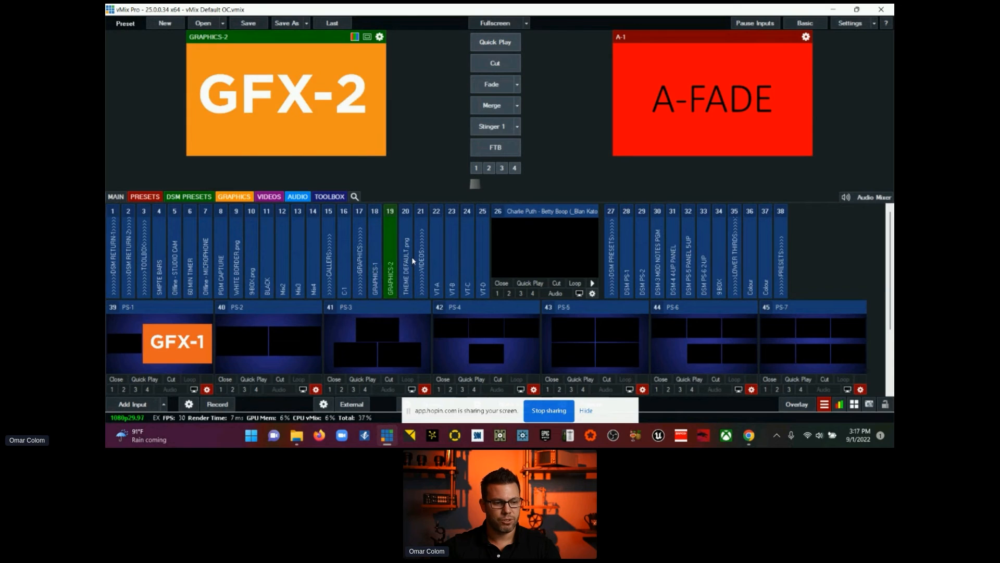
click(411, 257)
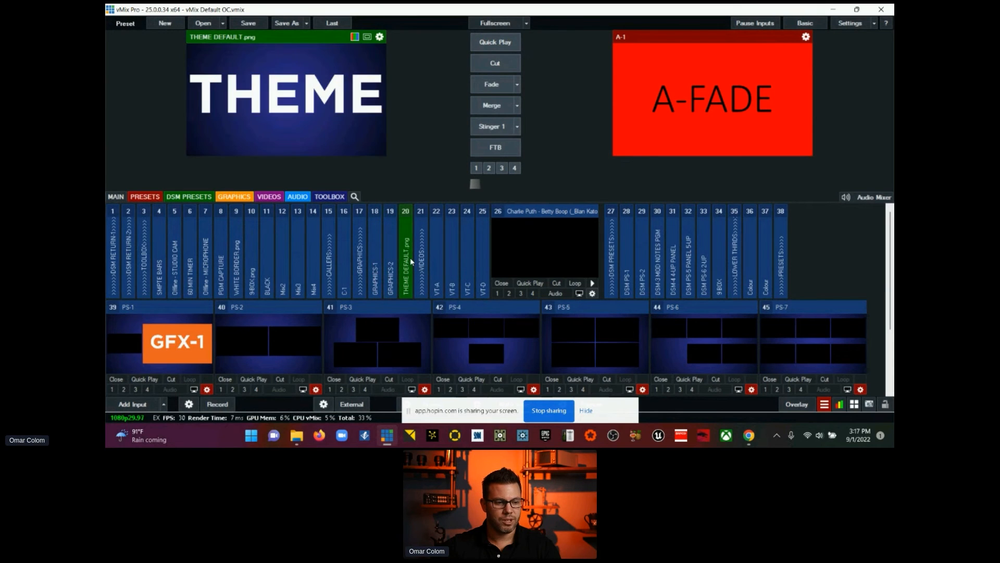
Step: Put GRAPHICS-1 in preview and examine where its source image can be replaced in its settings, leaving GFX-1.png in place
click(380, 251)
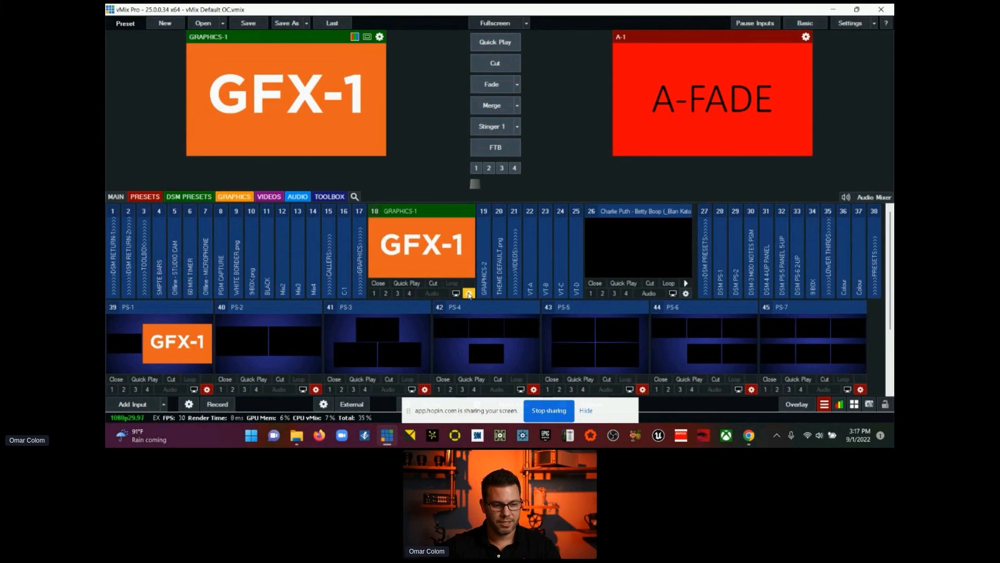
click(469, 294)
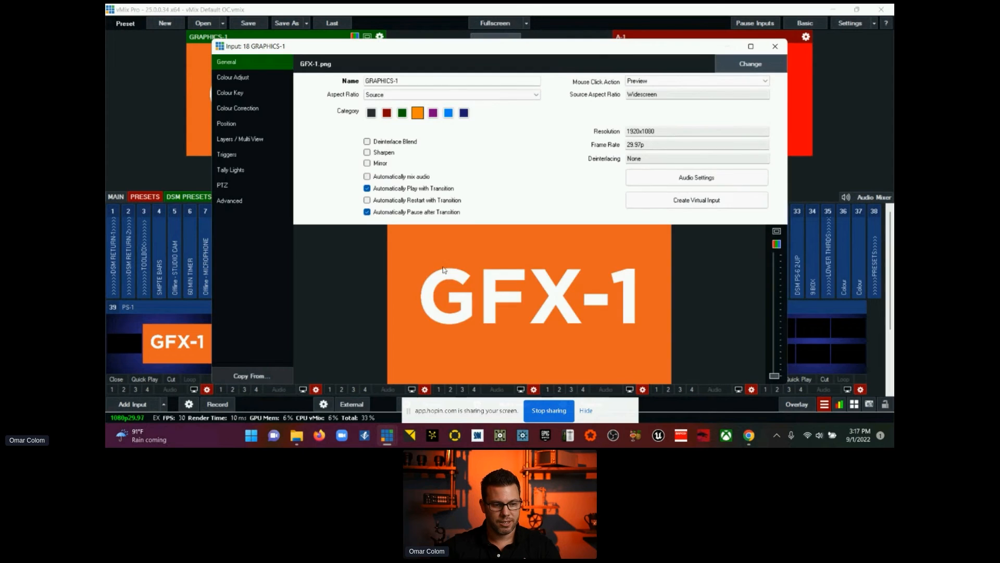
click(753, 64)
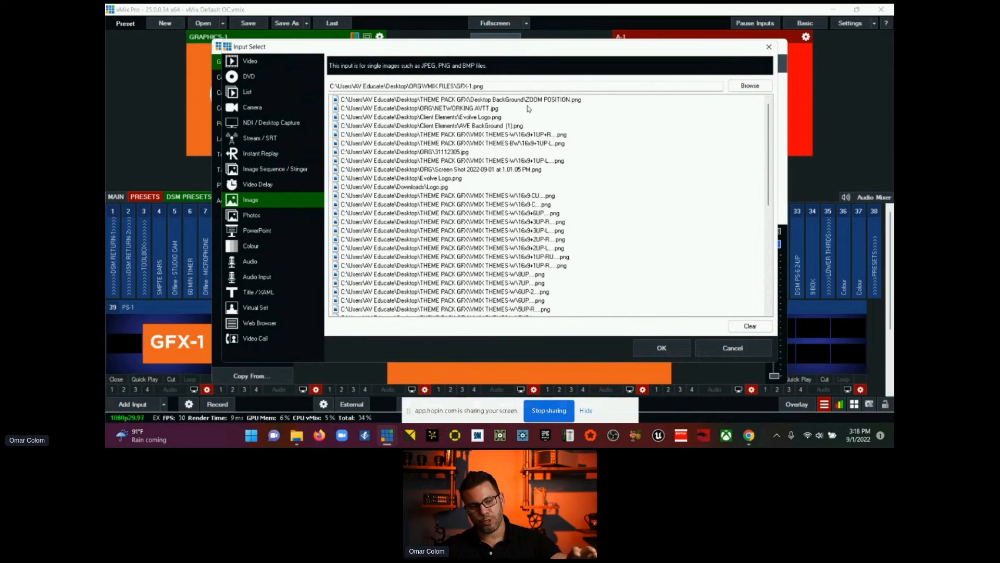
click(731, 349)
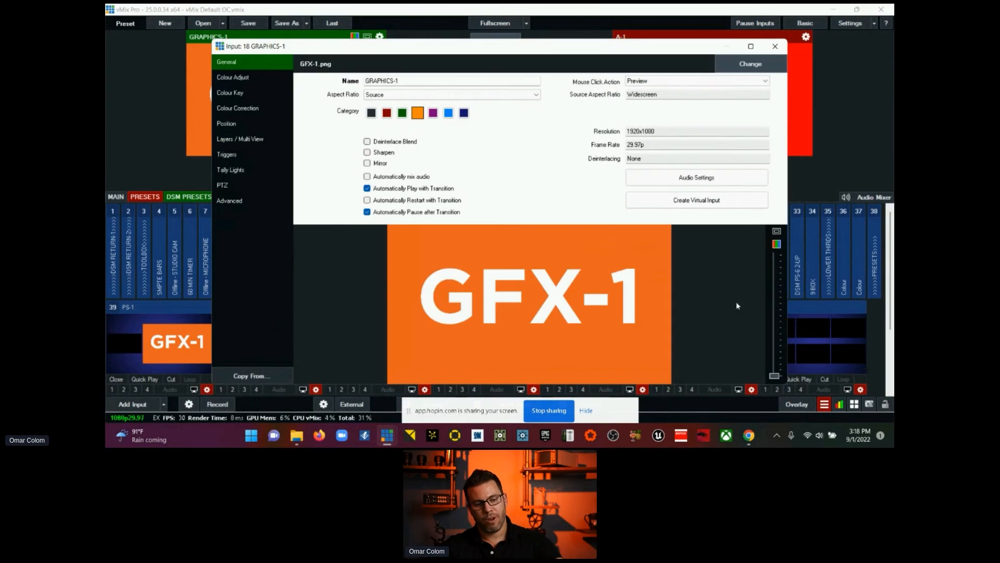
click(775, 46)
scroll(132, 280, down, 1)
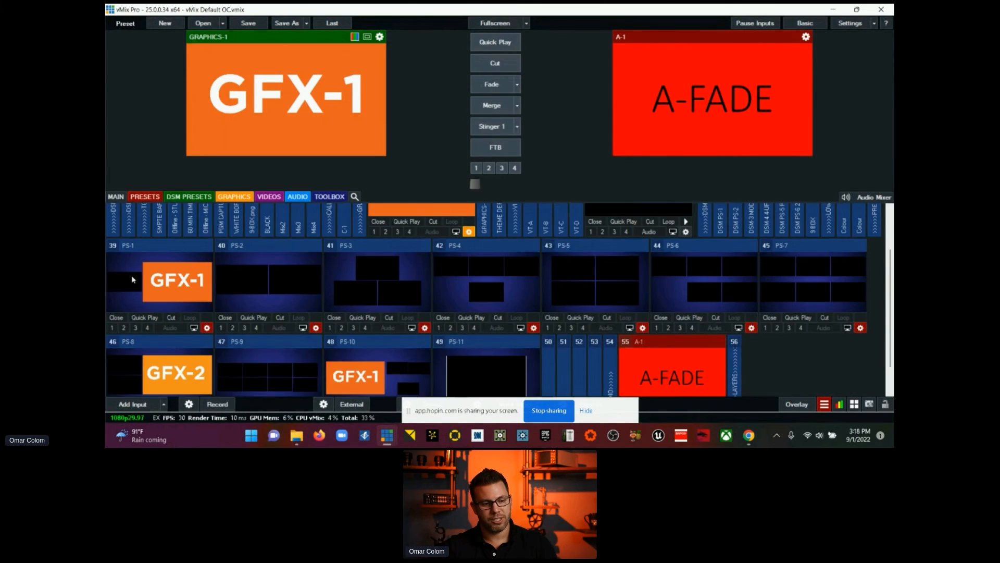
Step: Collapse the GRAPHICS-1 tile and expand the tiles of the video inputs VT-A, VT-B, VT-C and VT-D
scroll(270, 338, down, 1)
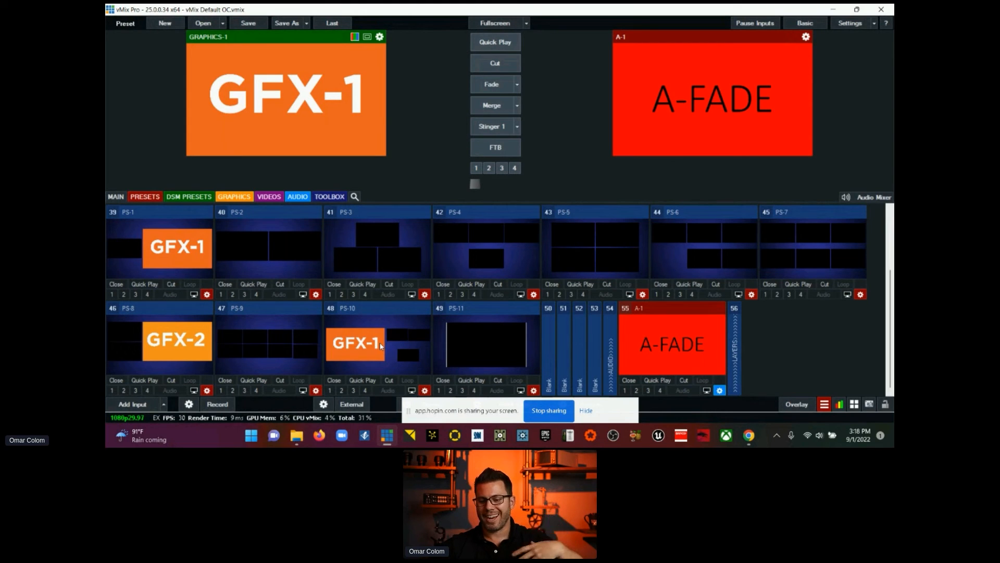
scroll(381, 346, up, 2)
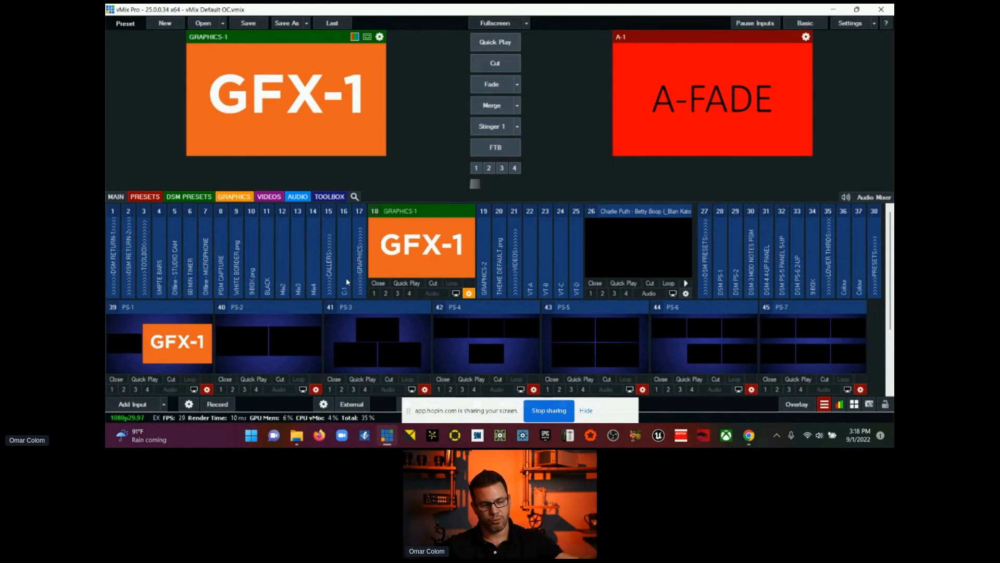
double_click(435, 215)
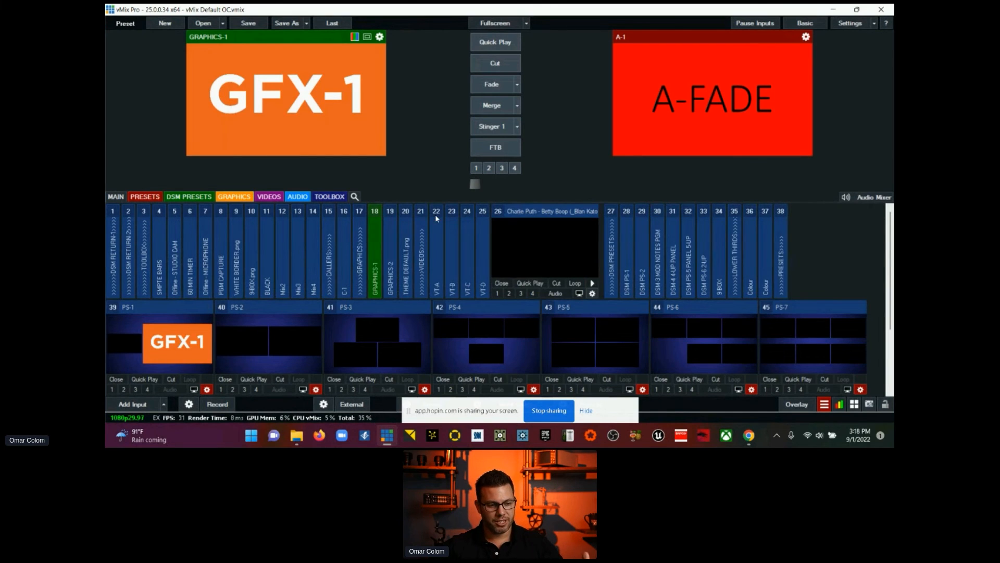
double_click(440, 256)
double_click(549, 252)
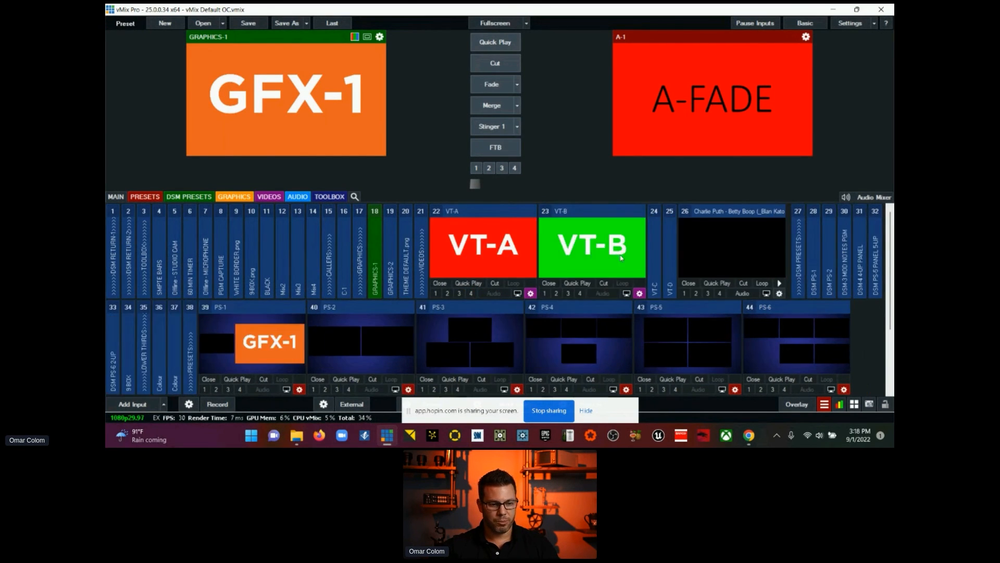
double_click(652, 254)
double_click(764, 258)
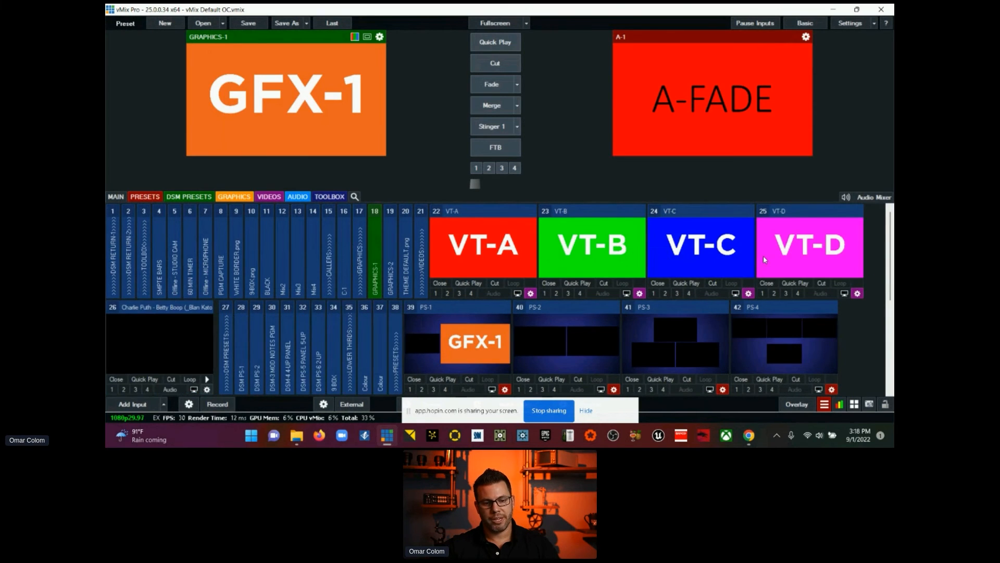
Step: Examine in the VT-C settings how its placeholder image can be swapped for a video source, leaving VT-C.png in place
click(749, 293)
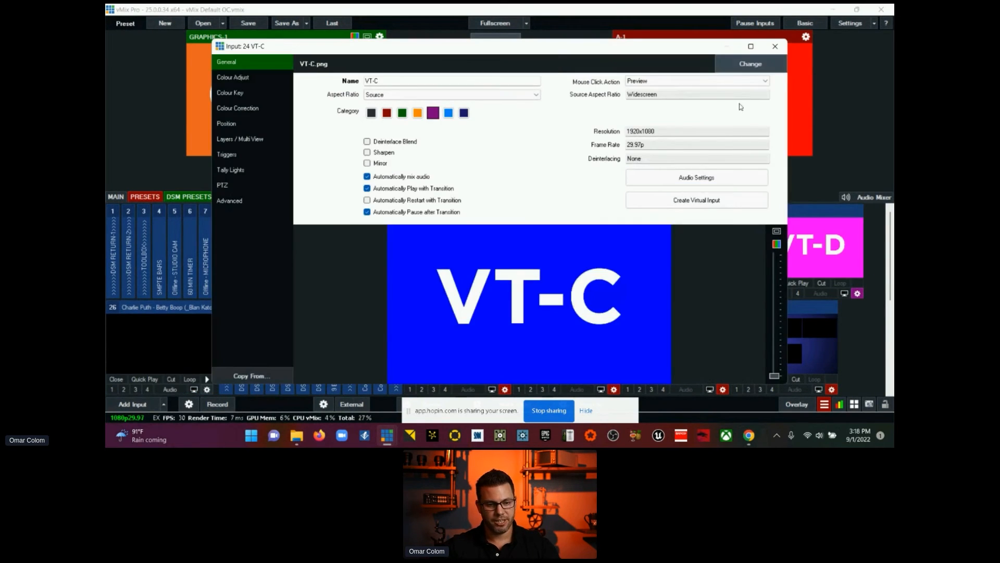
click(750, 47)
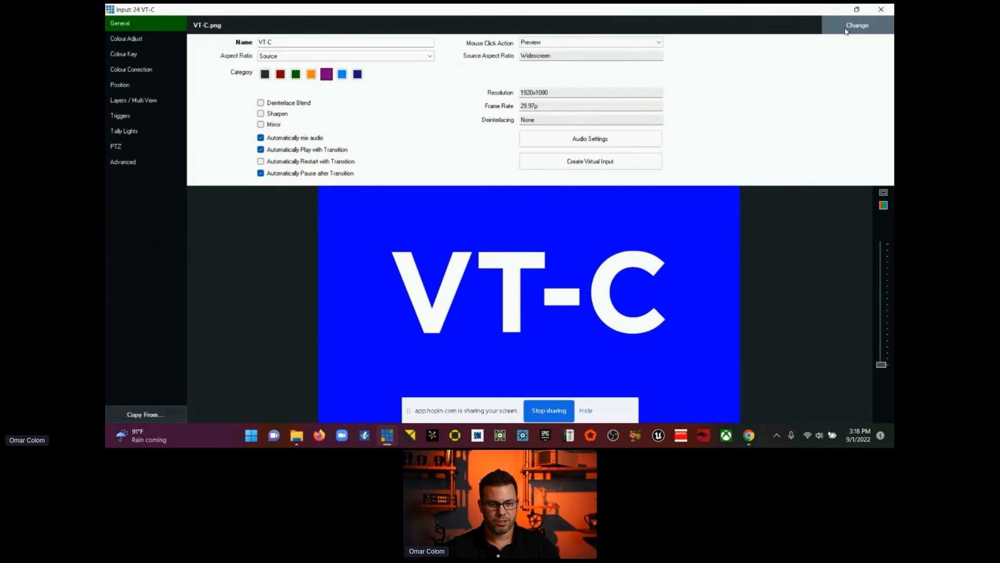
click(846, 31)
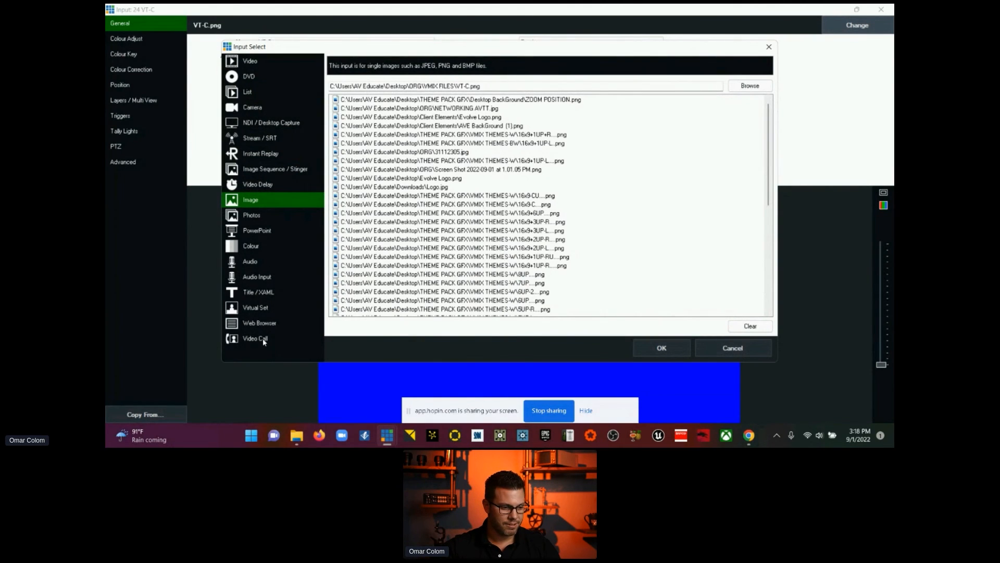
click(258, 63)
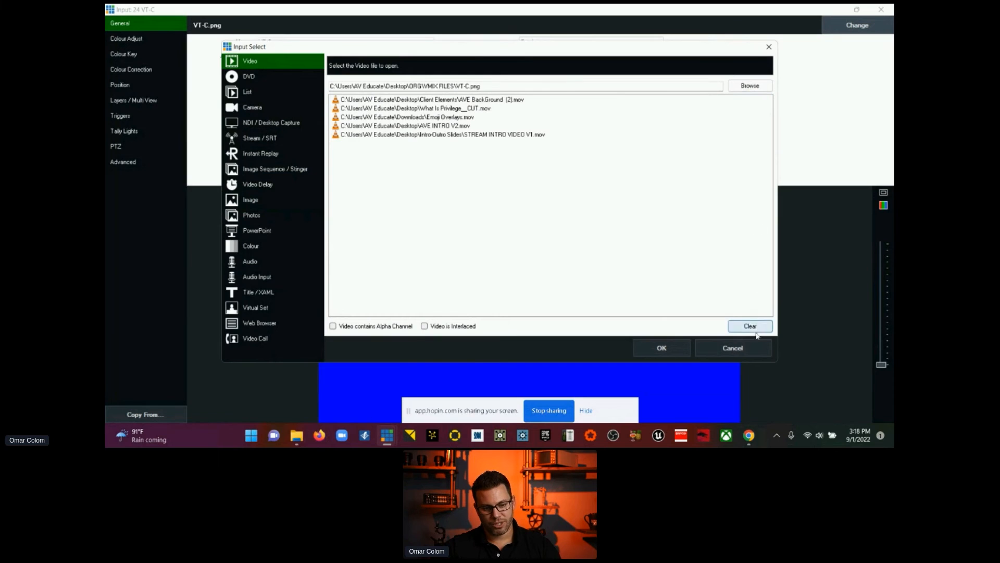
click(730, 348)
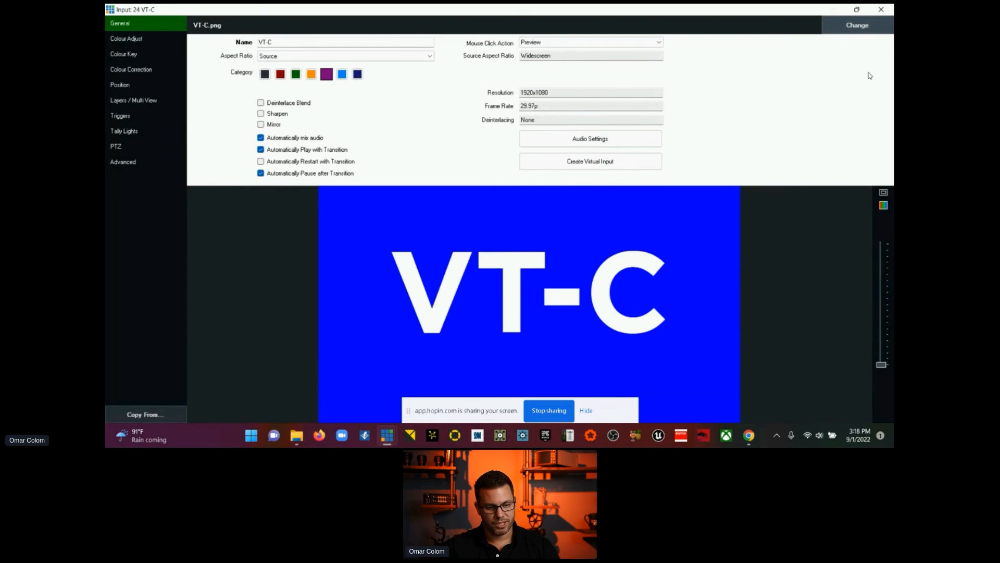
click(881, 9)
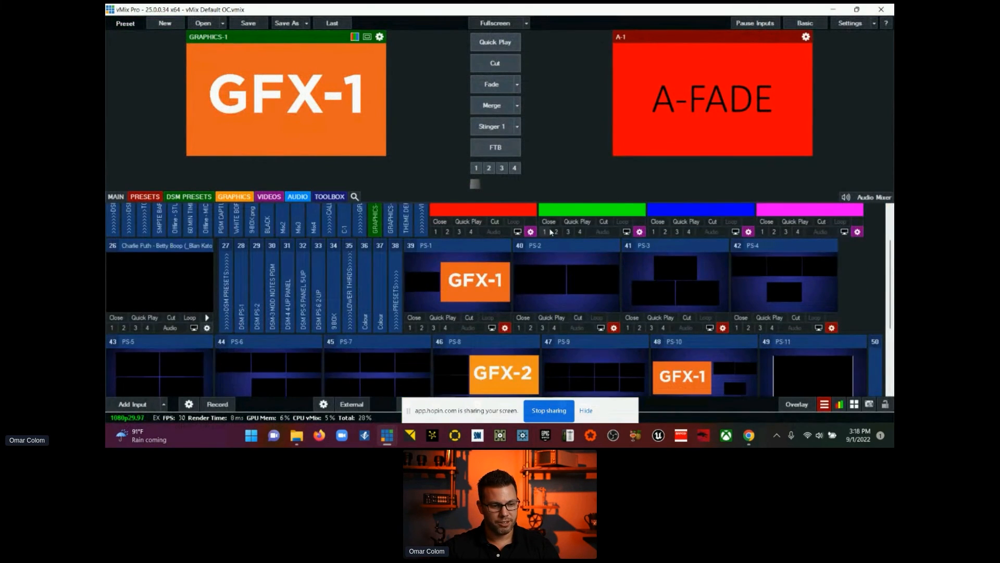
Step: Collapse the VT-A, VT-B, VT-C and VT-D tiles and the Betty Boop video tile, putting that video in preview
scroll(552, 233, down, 2)
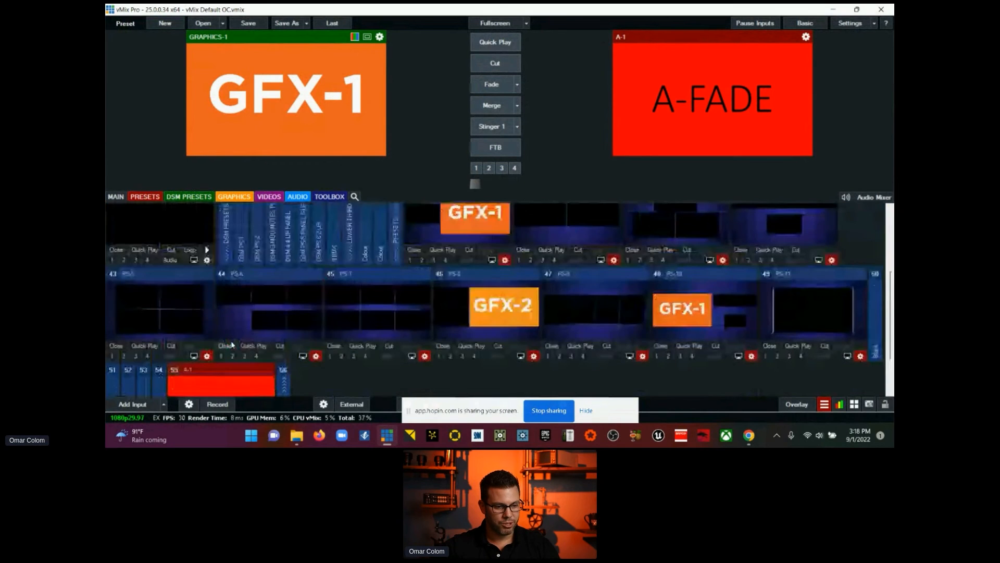
scroll(229, 344, up, 4)
click(485, 213)
click(487, 213)
click(496, 212)
click(510, 212)
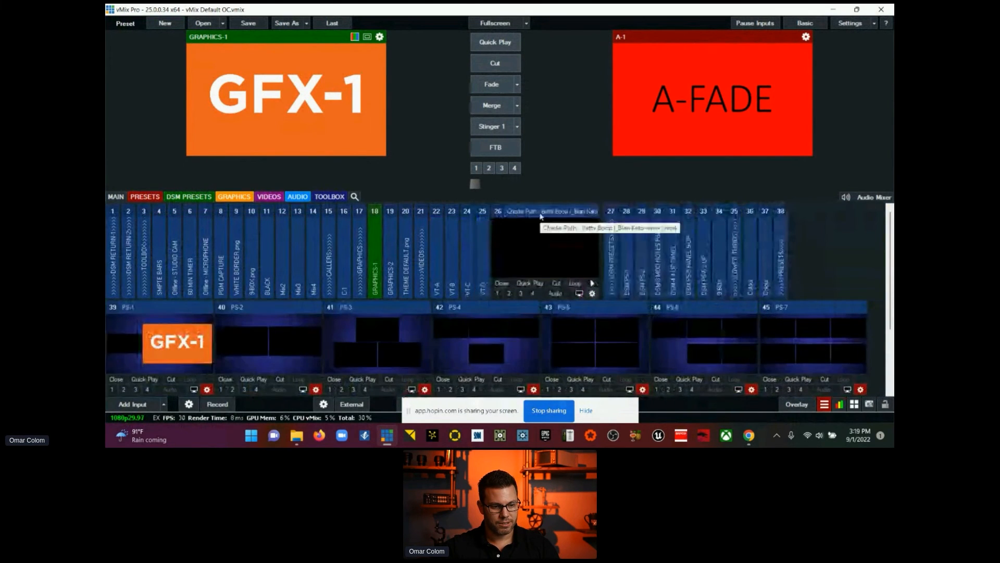
click(567, 212)
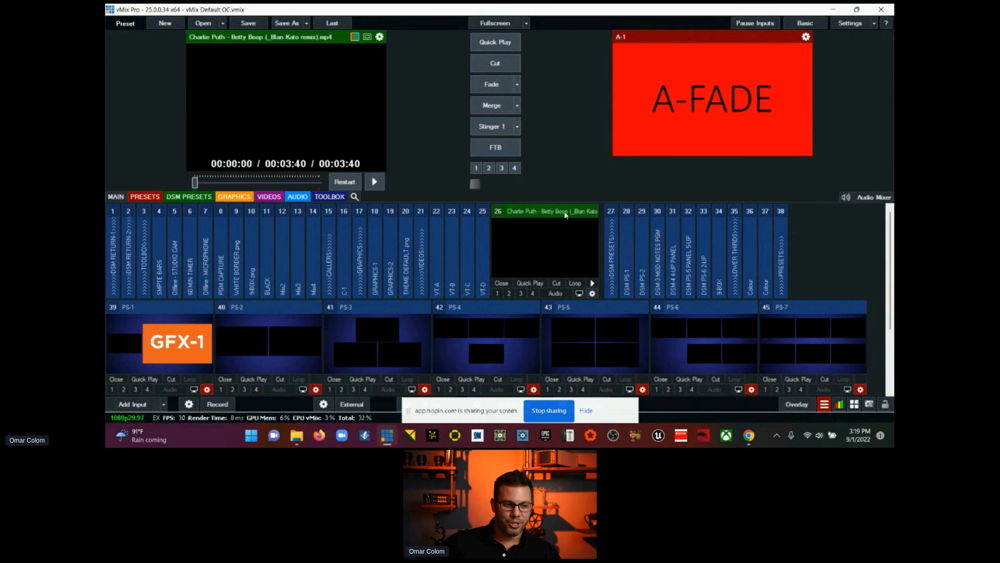
click(567, 215)
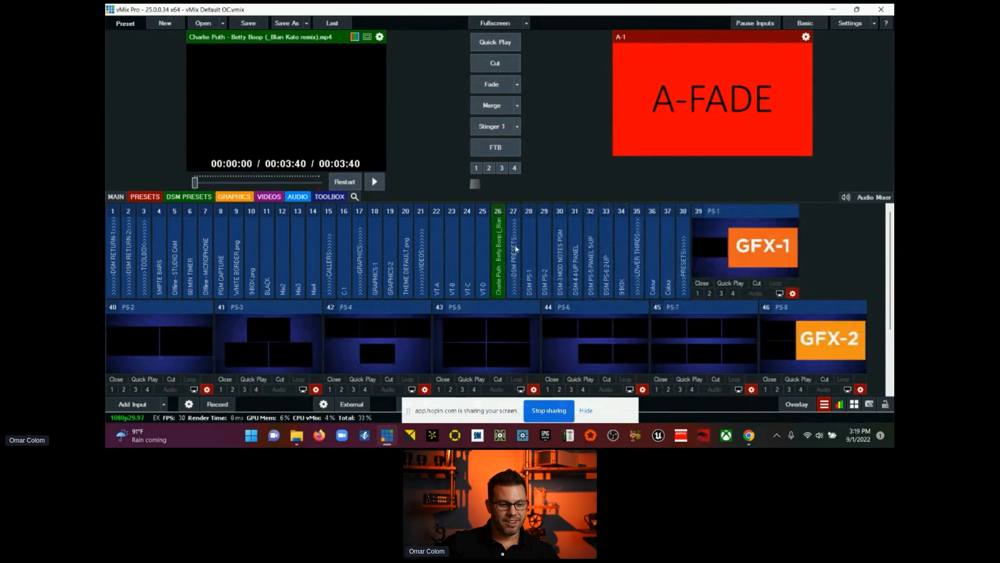
Step: Put DSM PS-1 in preview from its expanded tile, briefly view the DSM PS-2 tile, and collapse both
click(531, 245)
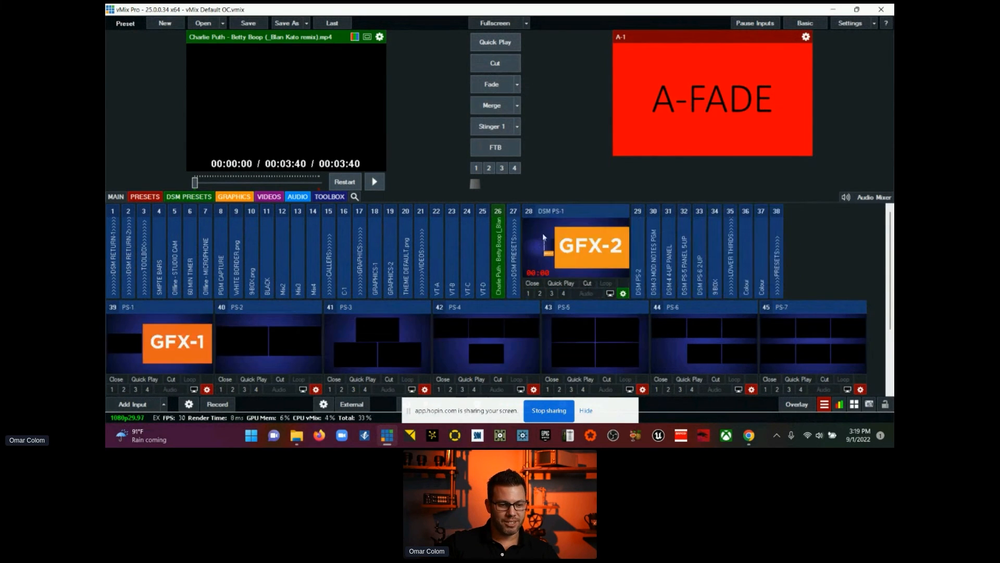
click(569, 212)
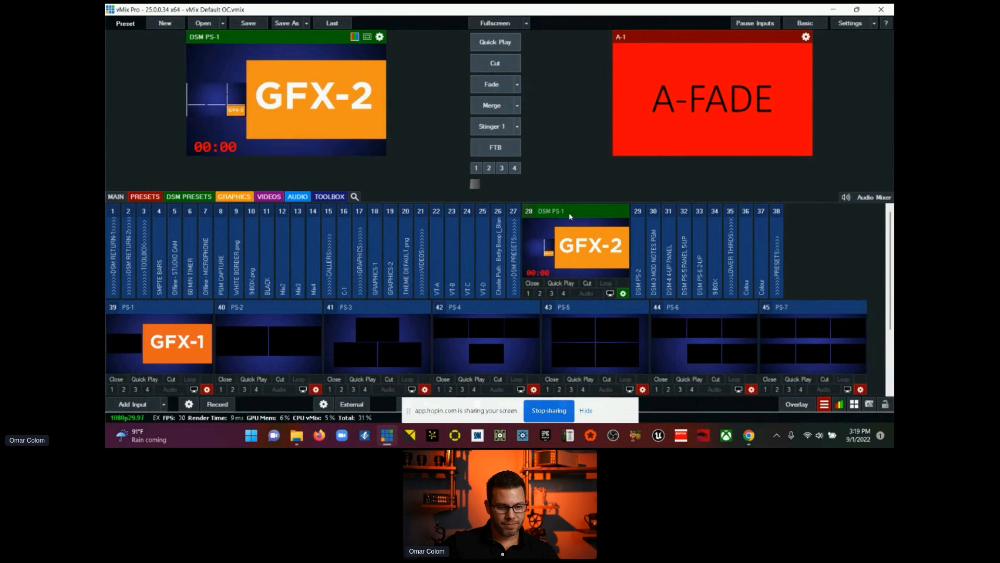
click(637, 224)
click(683, 212)
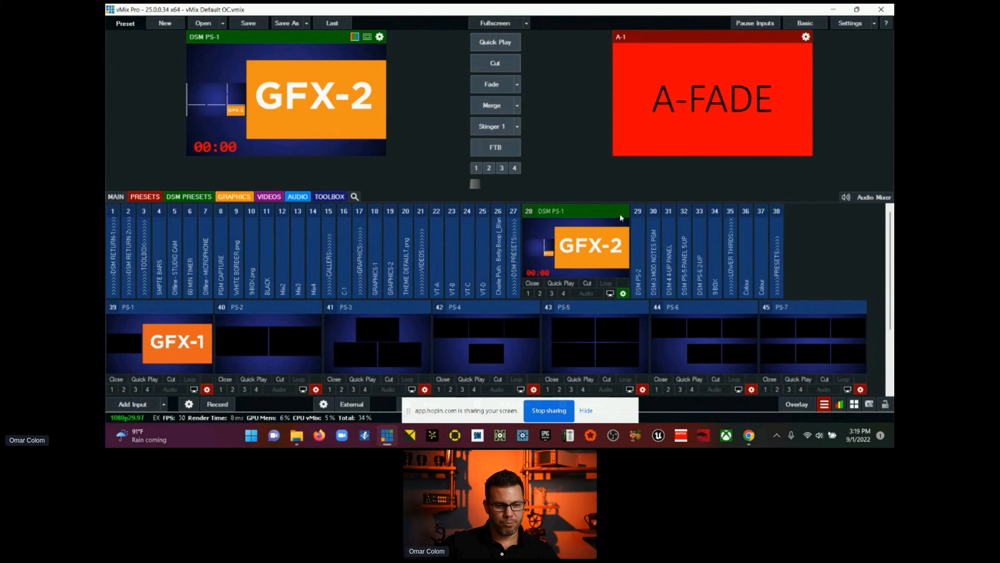
click(606, 213)
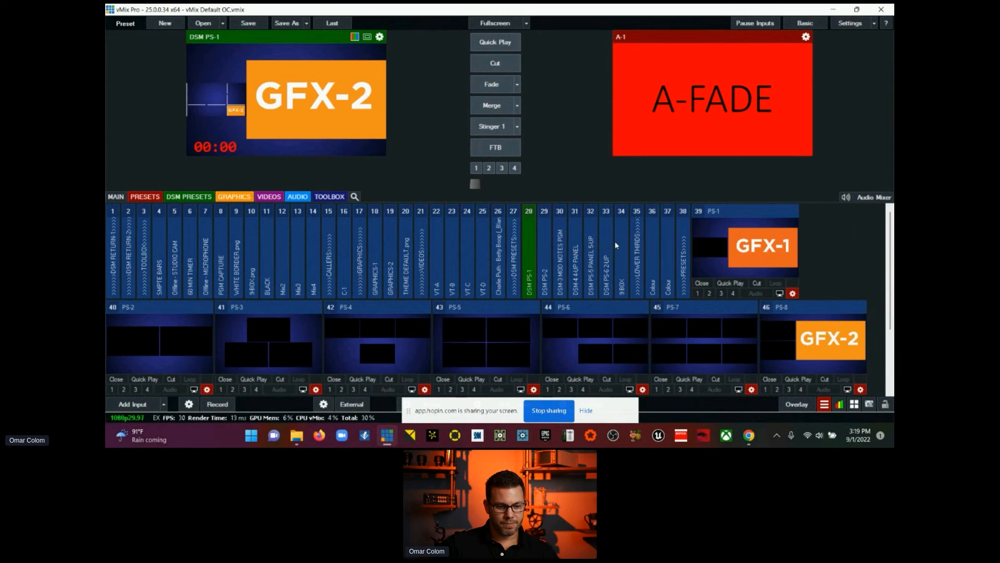
Step: View the two Colour inputs 36 and 37 in the lower thirds section by briefly expanding their tiles
click(660, 247)
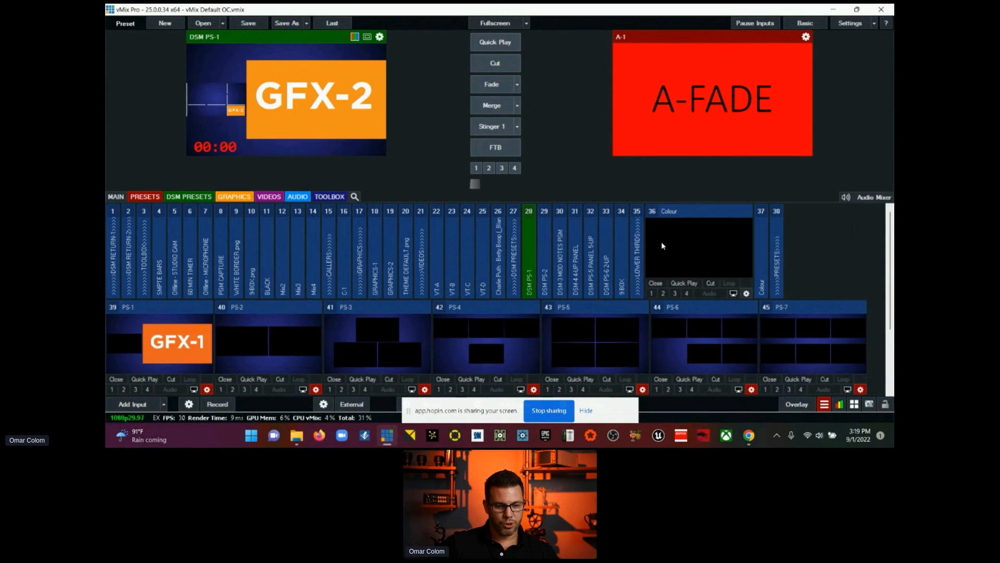
click(763, 238)
click(731, 213)
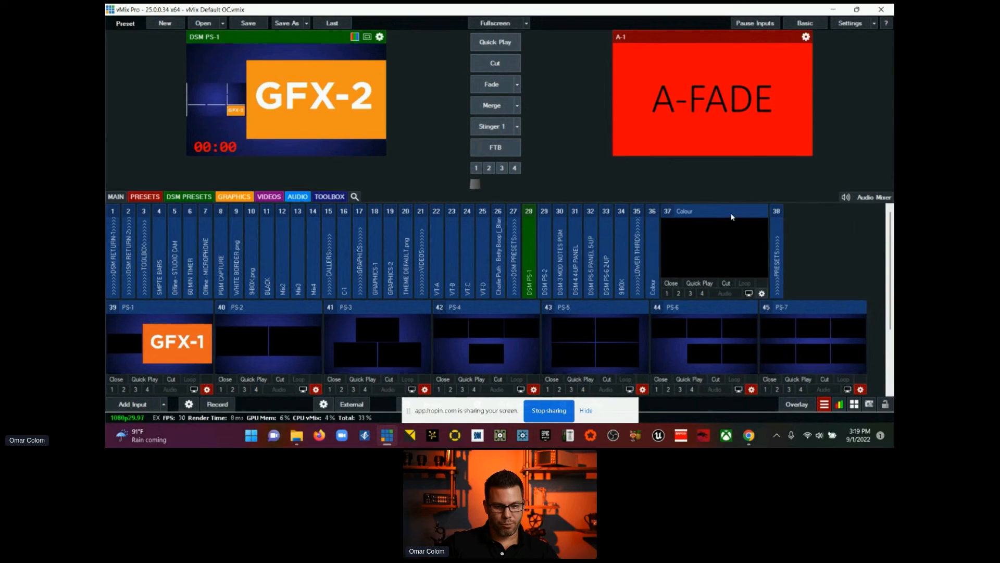
click(730, 213)
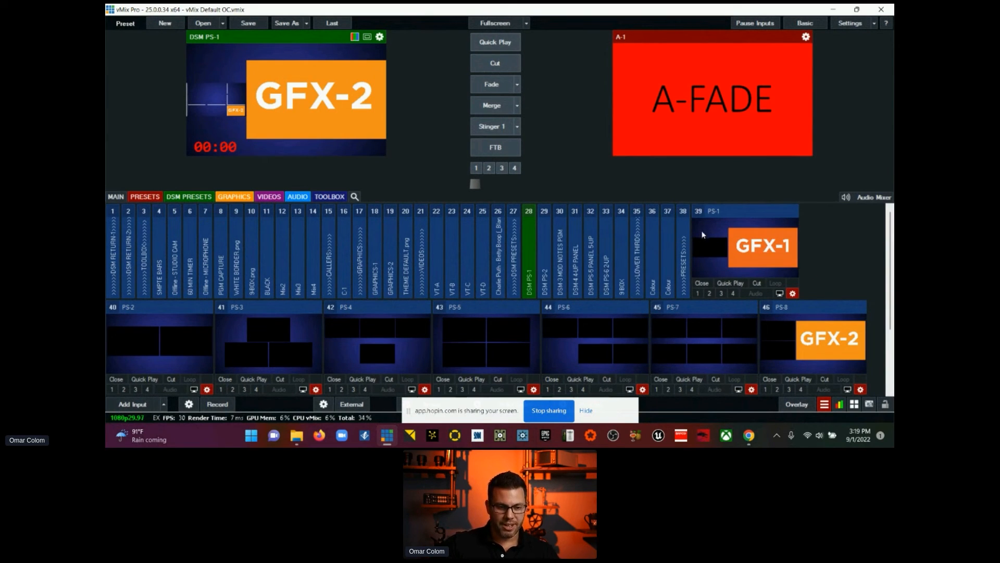
Step: Collapse the preset scene tiles PS-1 through PS-8 in the input list
click(737, 214)
click(750, 214)
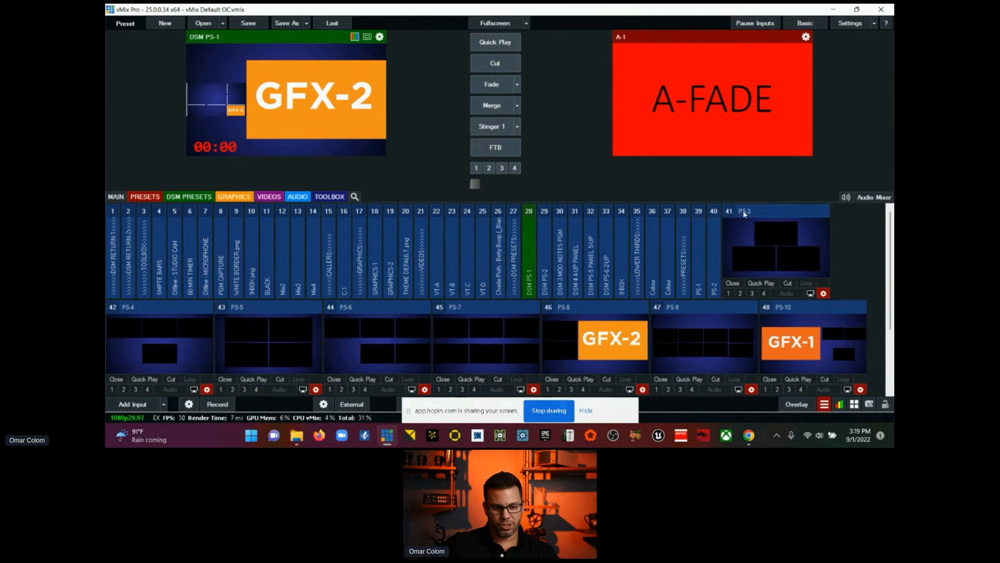
click(762, 214)
click(775, 213)
click(784, 211)
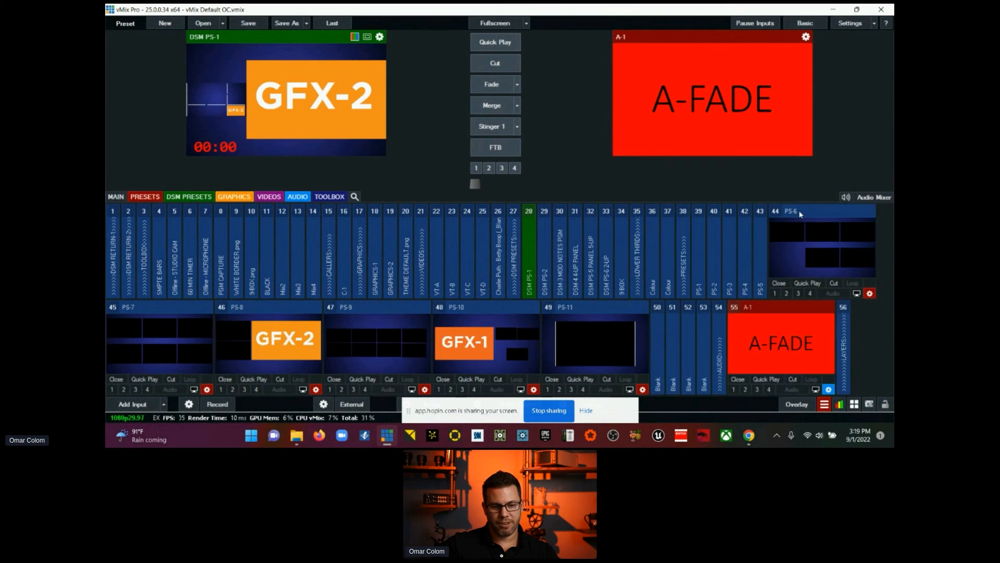
click(797, 213)
click(183, 309)
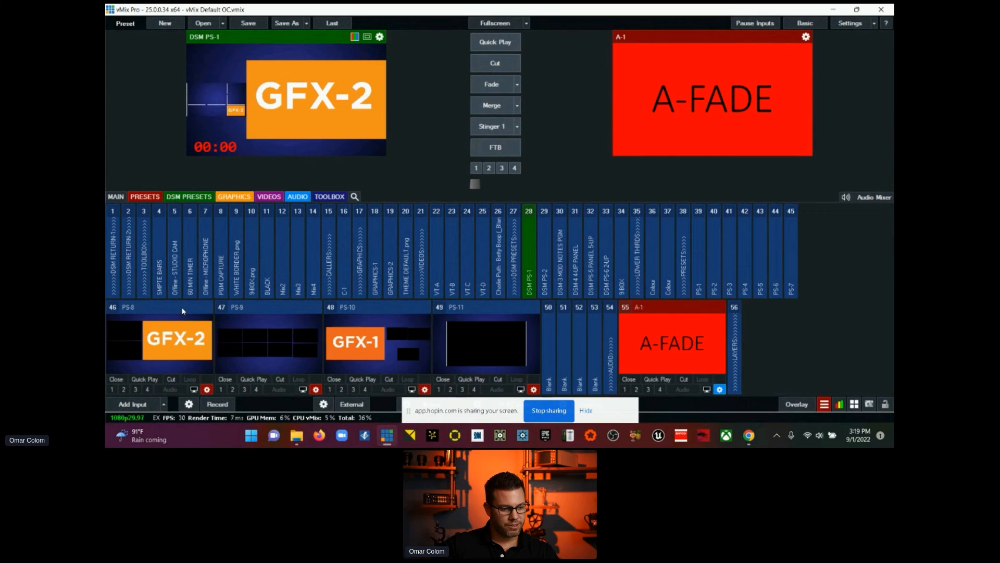
click(182, 310)
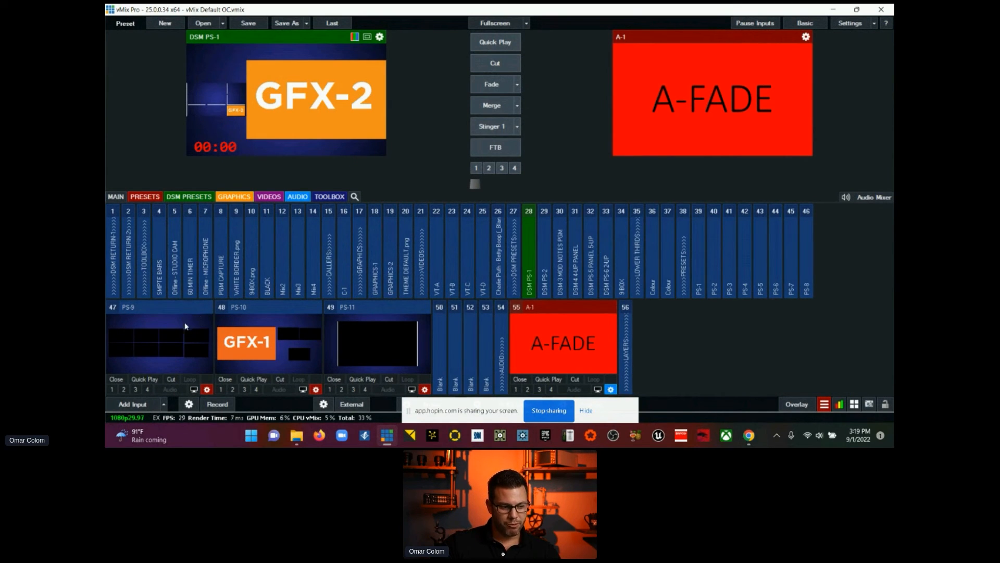
Step: Examine the layer assignments of the eight-box preset scene PS-9 in its settings
click(207, 389)
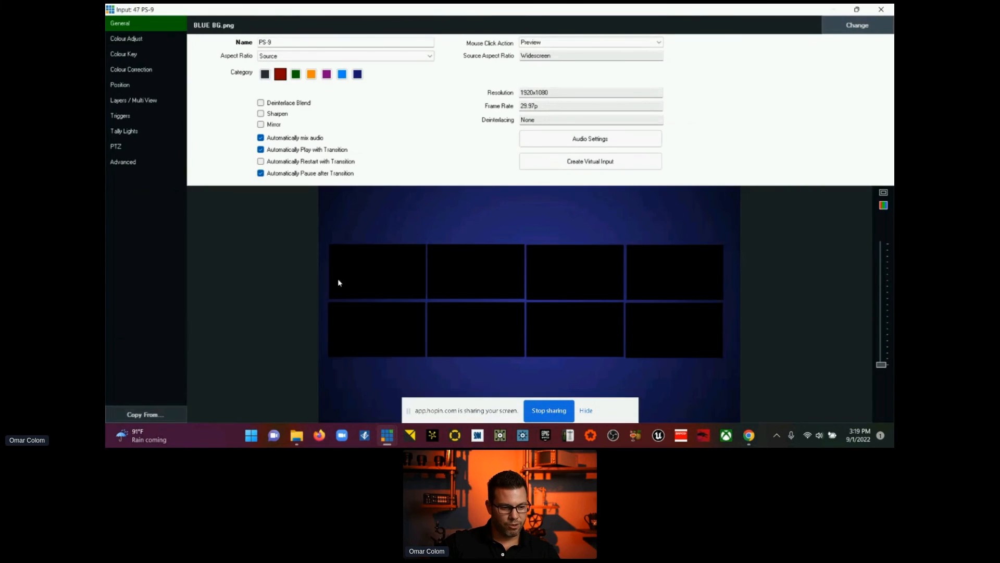
click(140, 86)
click(142, 102)
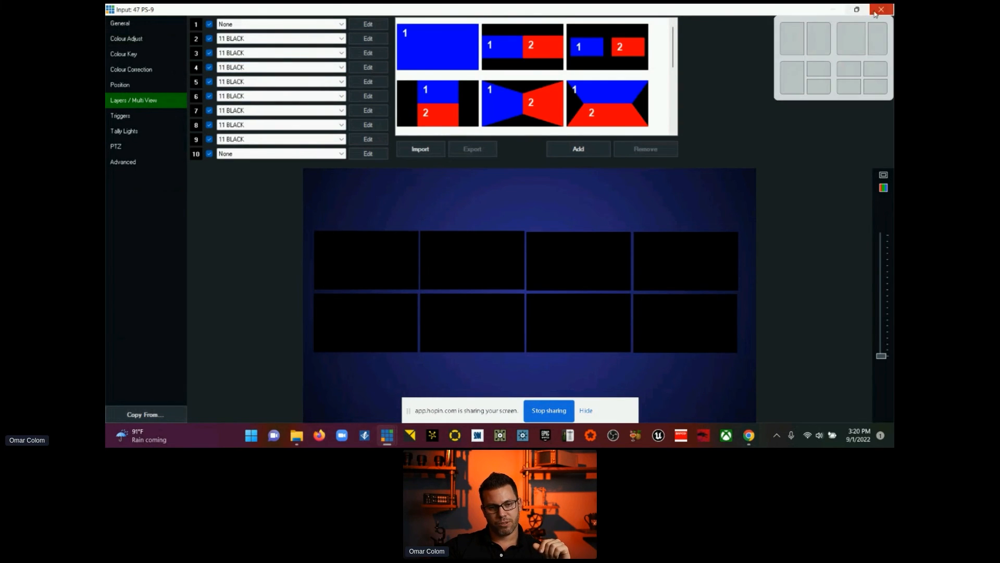
click(855, 11)
click(775, 47)
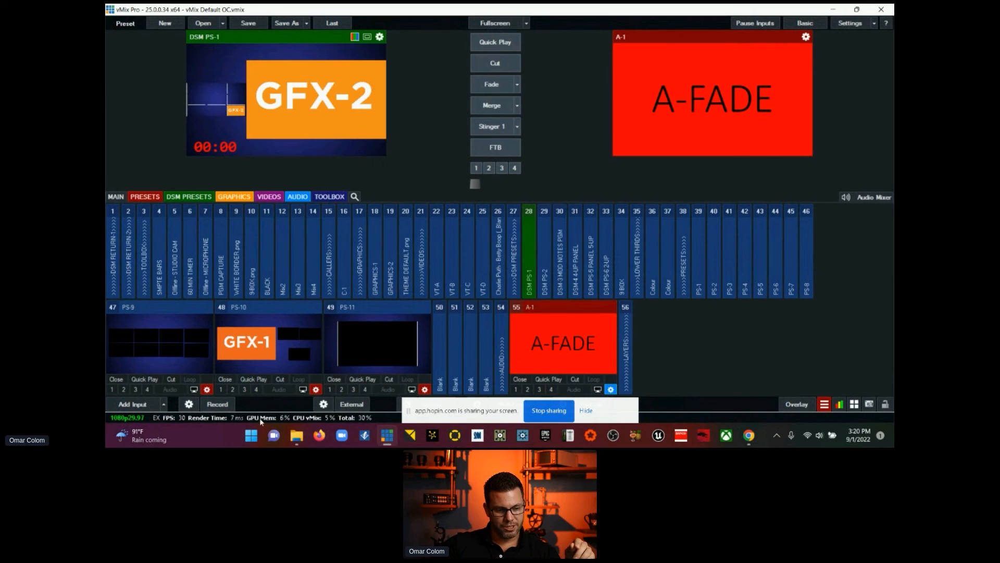
Step: Hide the screen-sharing bar and collapse the remaining PS-9, PS-10, PS-11 and A-1 tiles, putting Blank input 53 in preview
click(585, 411)
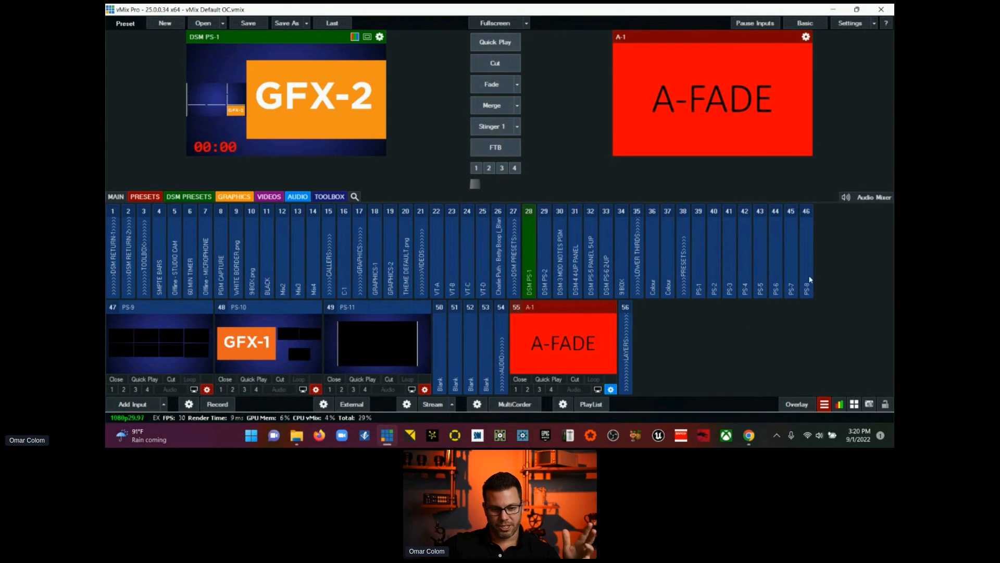
click(158, 307)
click(157, 307)
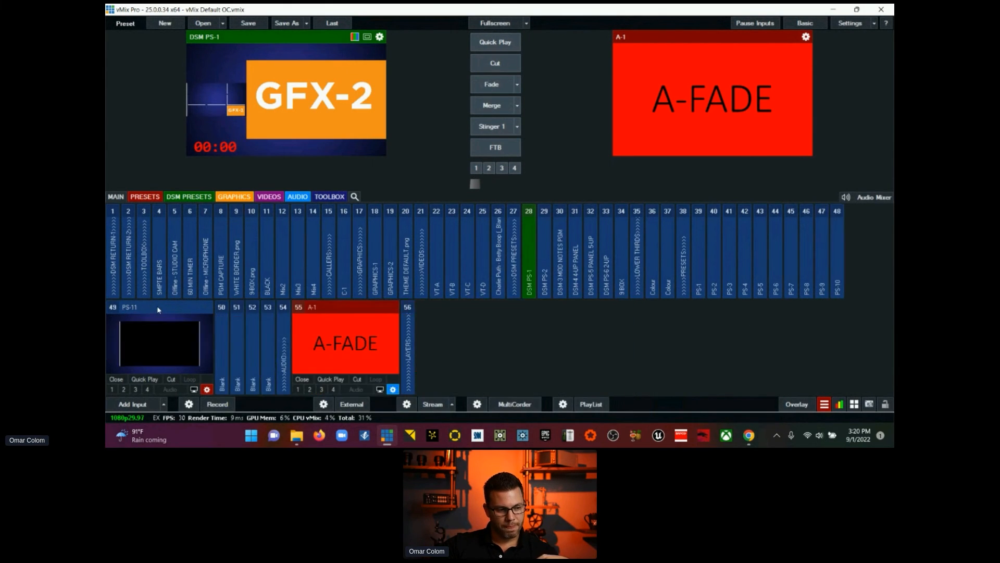
click(158, 307)
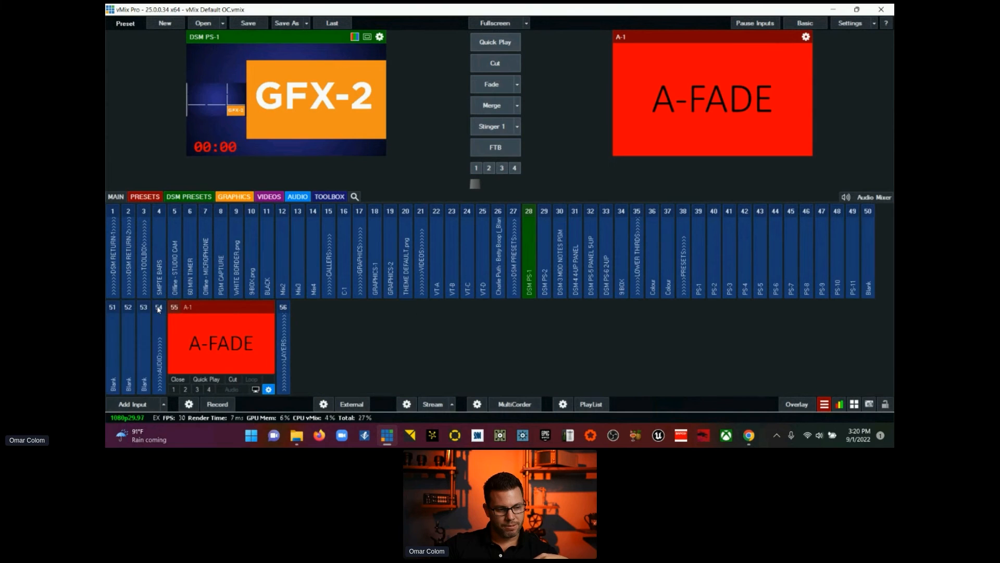
click(144, 338)
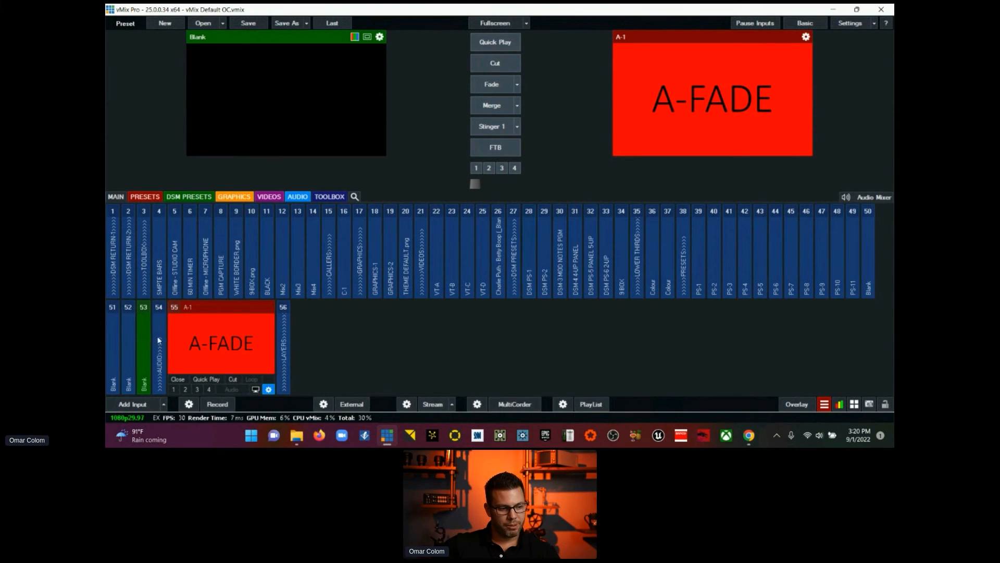
click(206, 307)
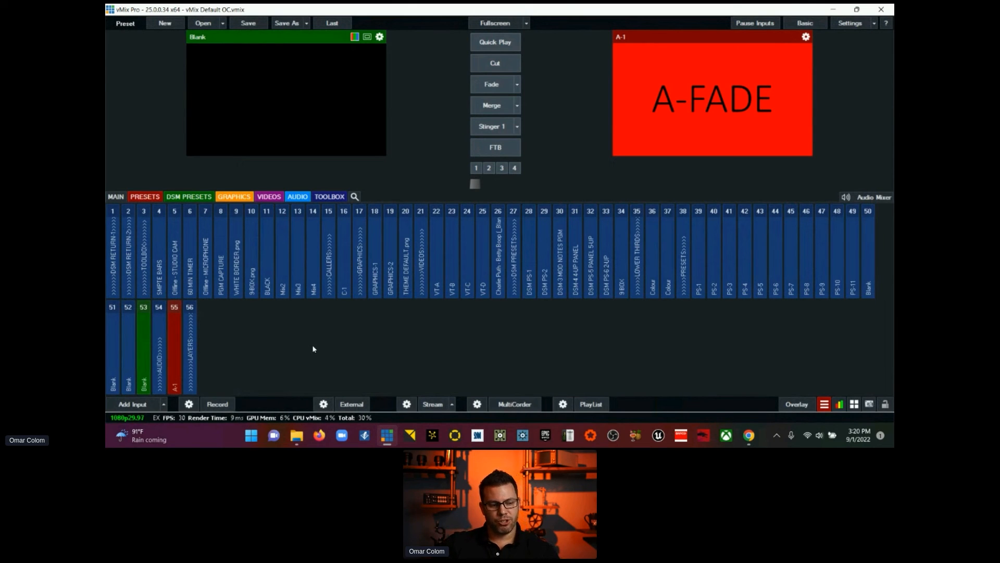
Step: View the inputs assigned to the Presets and DSM Presets categories
click(130, 198)
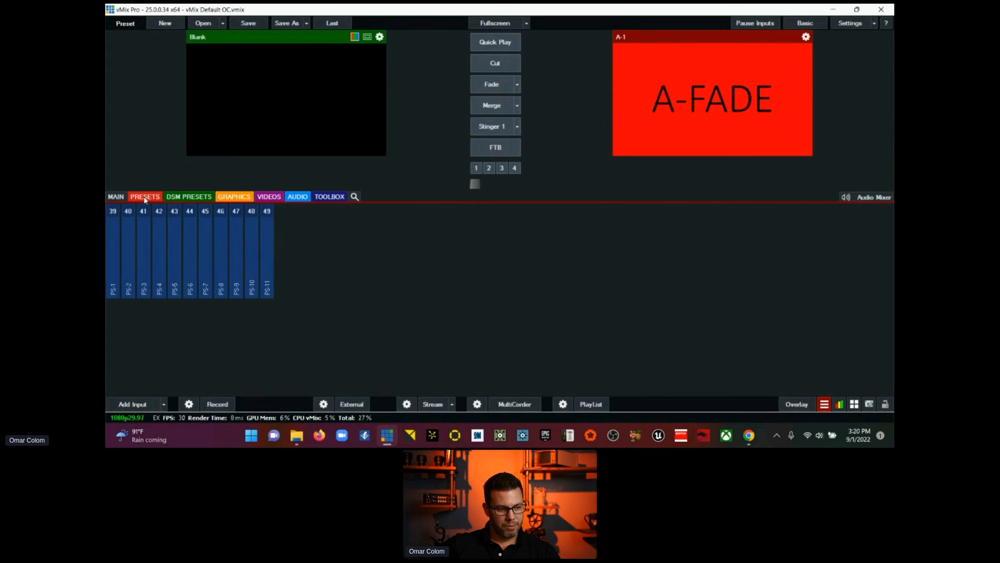
click(175, 199)
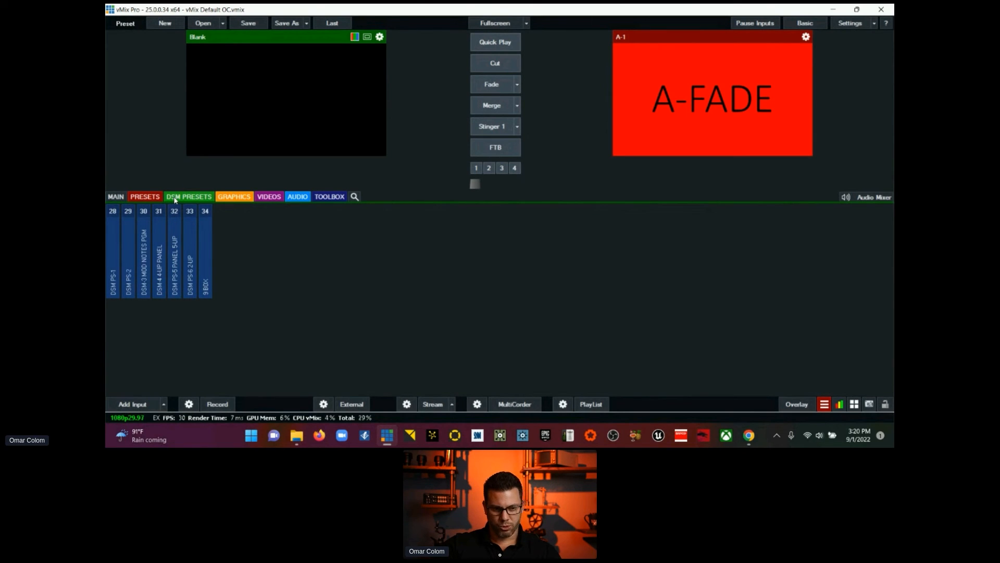
Step: Examine the output sources and NDI options in the Outputs / NDI / SRT settings, then leave without saving changes
click(851, 24)
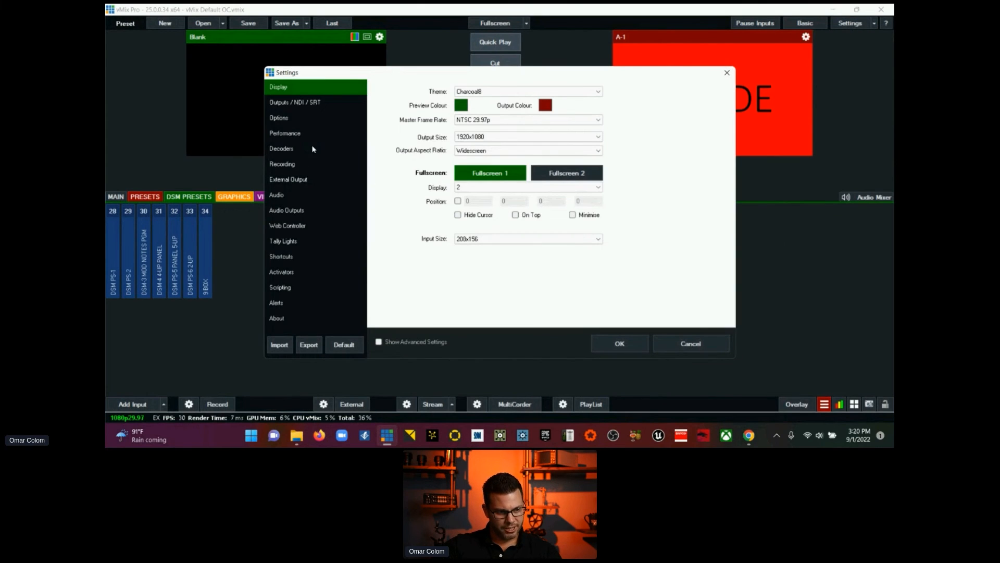
click(313, 103)
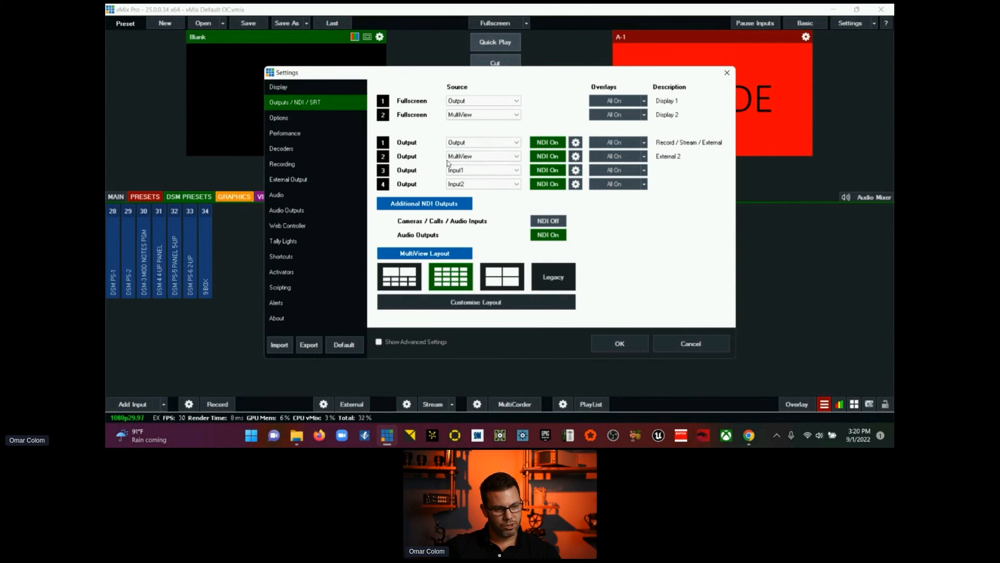
click(495, 144)
click(495, 144)
click(495, 144)
click(495, 144)
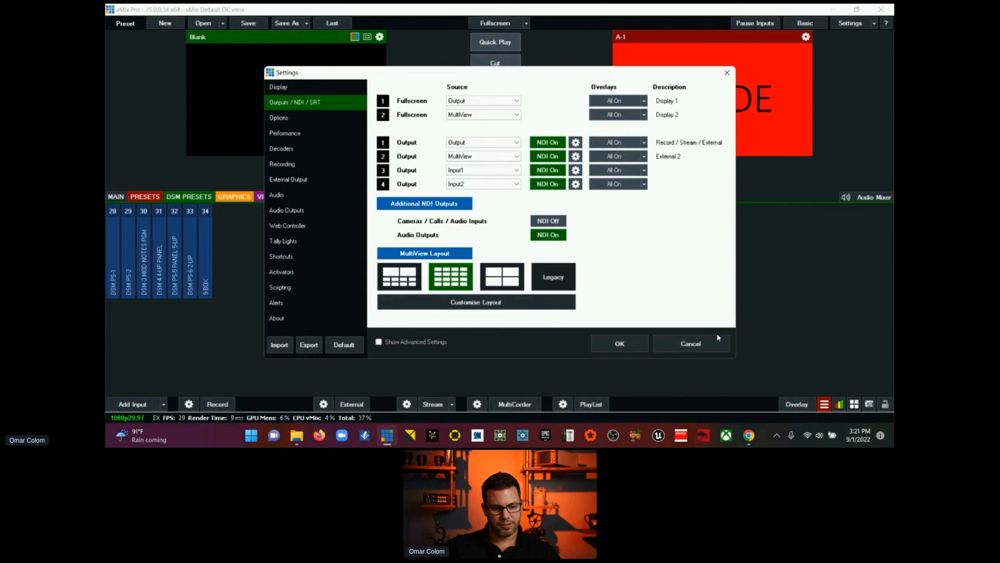
click(707, 342)
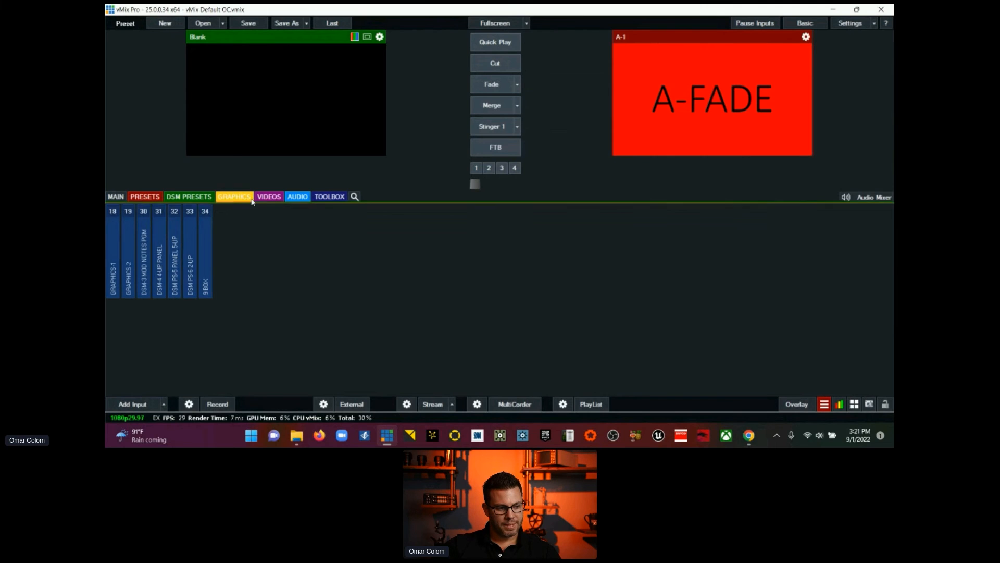
Step: View the inputs in the Graphics, Videos, Audio and Toolbox categories and return to the Main category
click(234, 197)
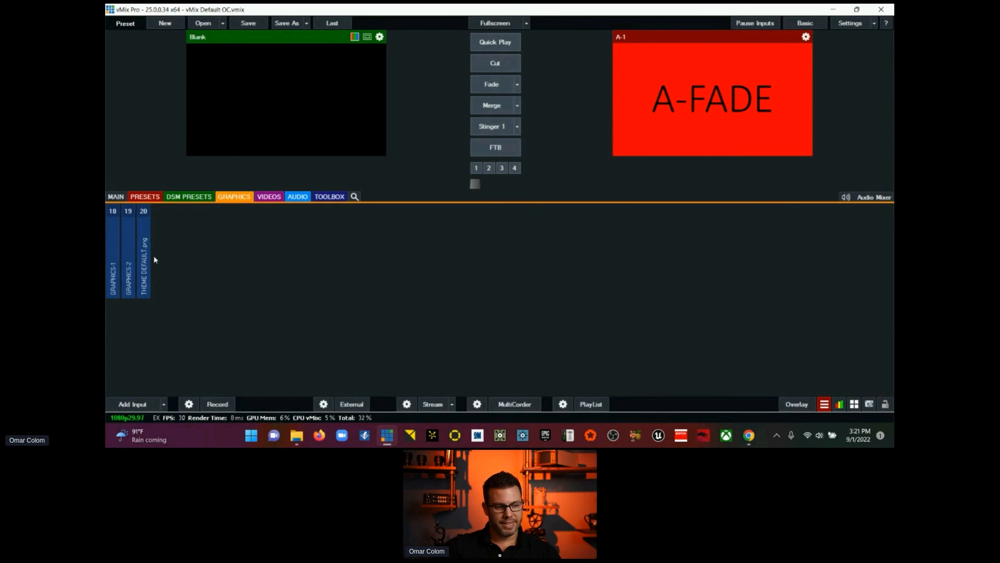
click(269, 197)
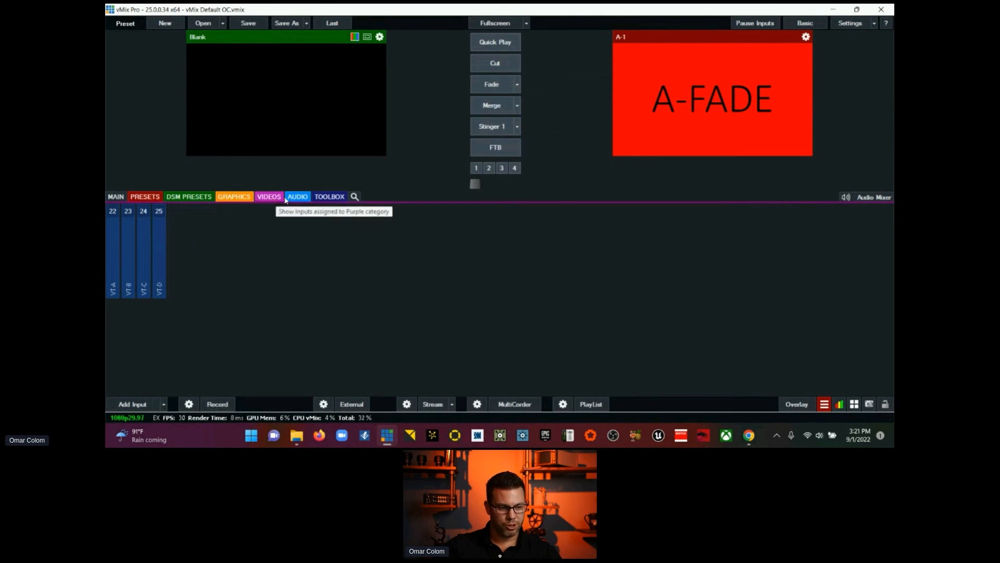
click(294, 198)
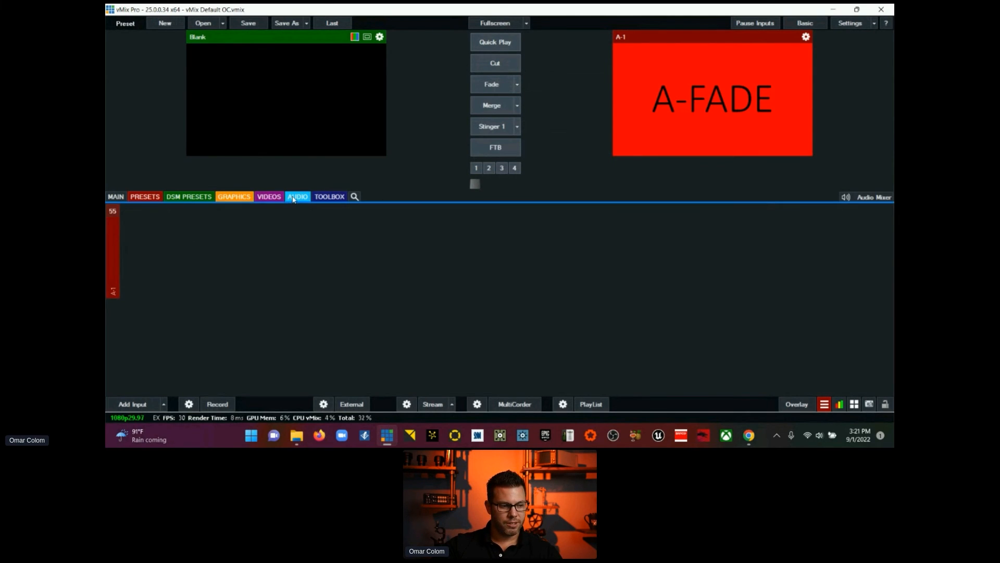
click(323, 197)
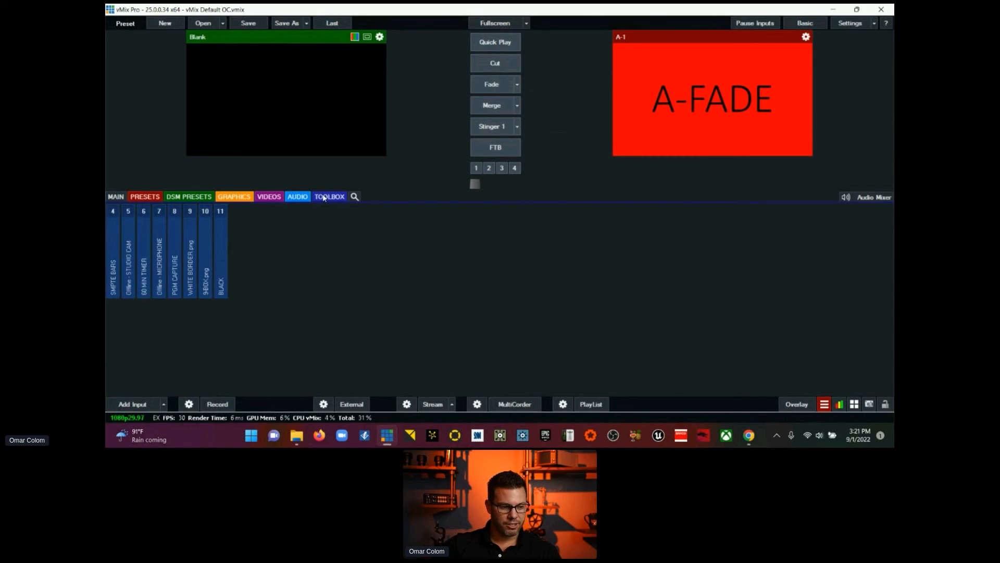
click(115, 197)
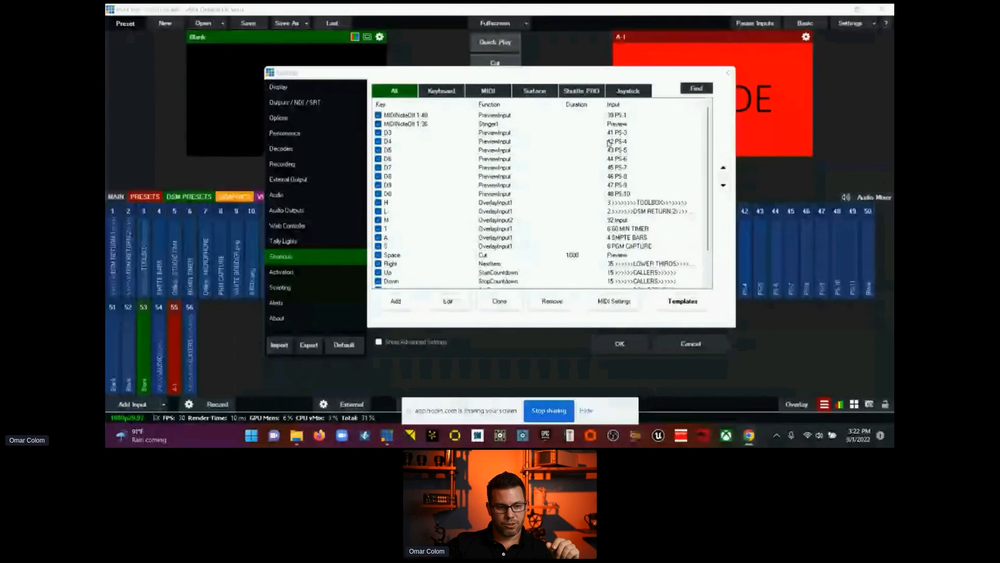
Step: Examine the full list of keyboard and MIDI shortcuts in the settings and close the dialog
mouse_move(708, 136)
mouse_down()
mouse_move(714, 168)
mouse_move(713, 130)
mouse_up()
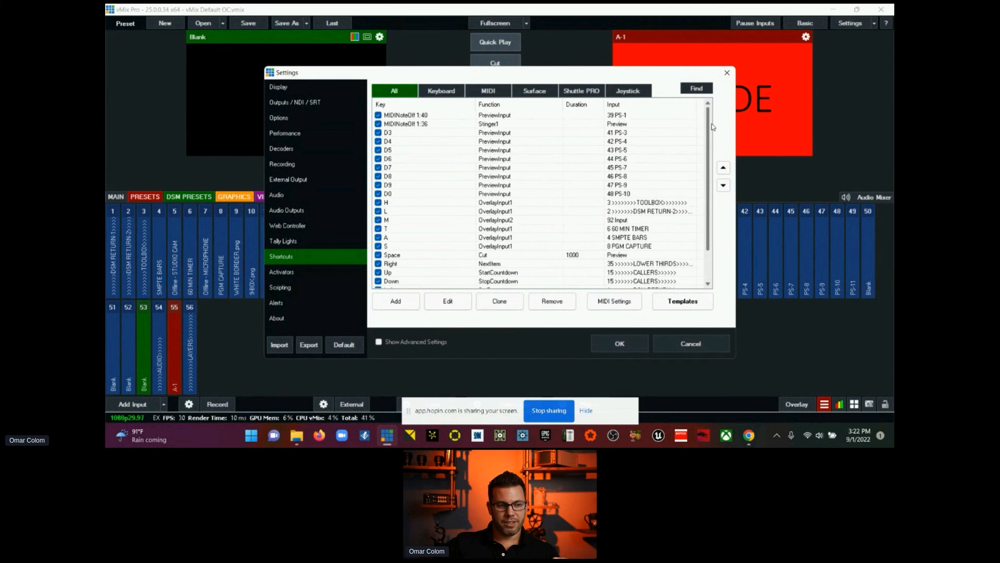
drag(712, 133, 711, 159)
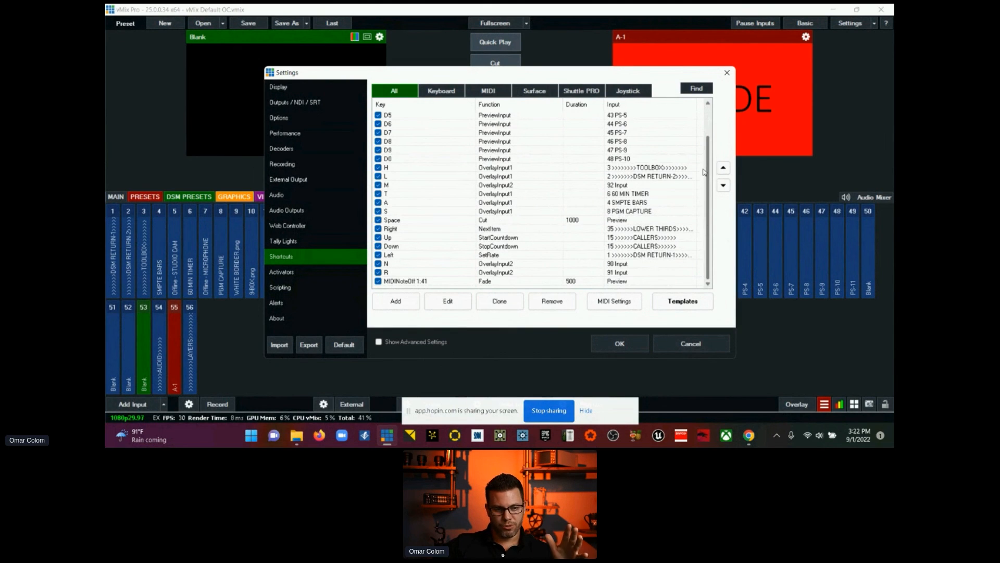
scroll(710, 142, up, 1)
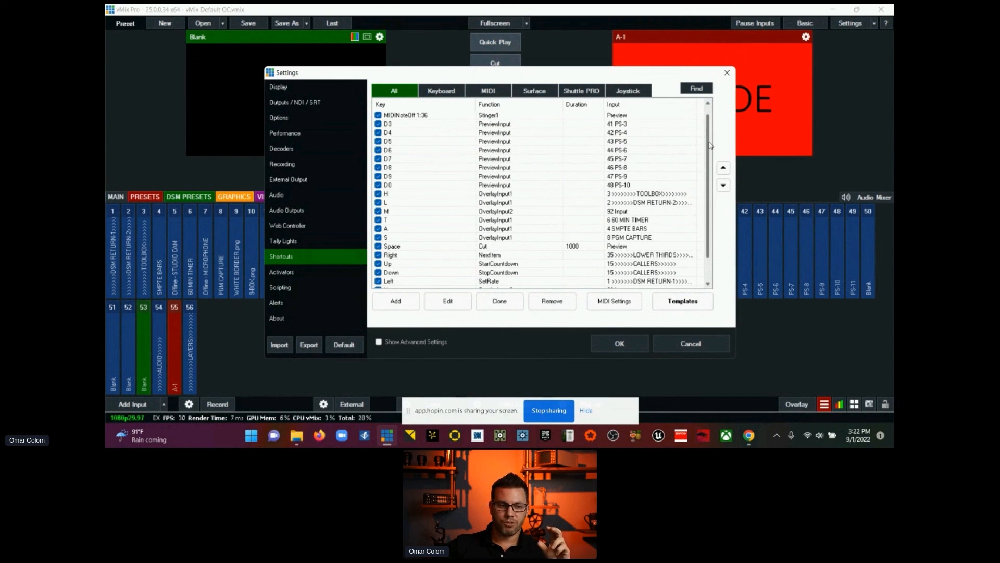
scroll(708, 147, up, 1)
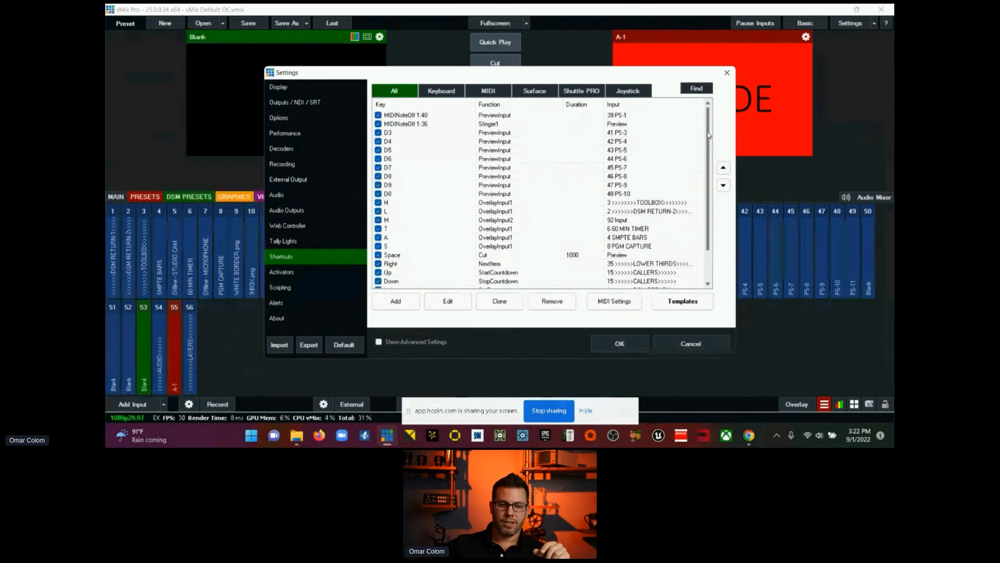
click(726, 73)
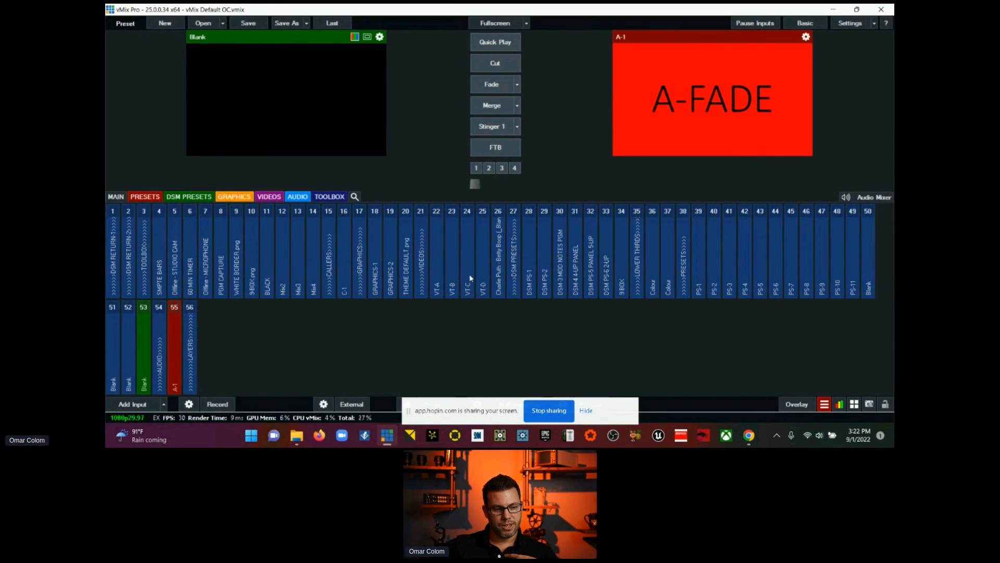
Step: Close the vMix Default OC session and exit to the VMIX FILES folder
click(881, 10)
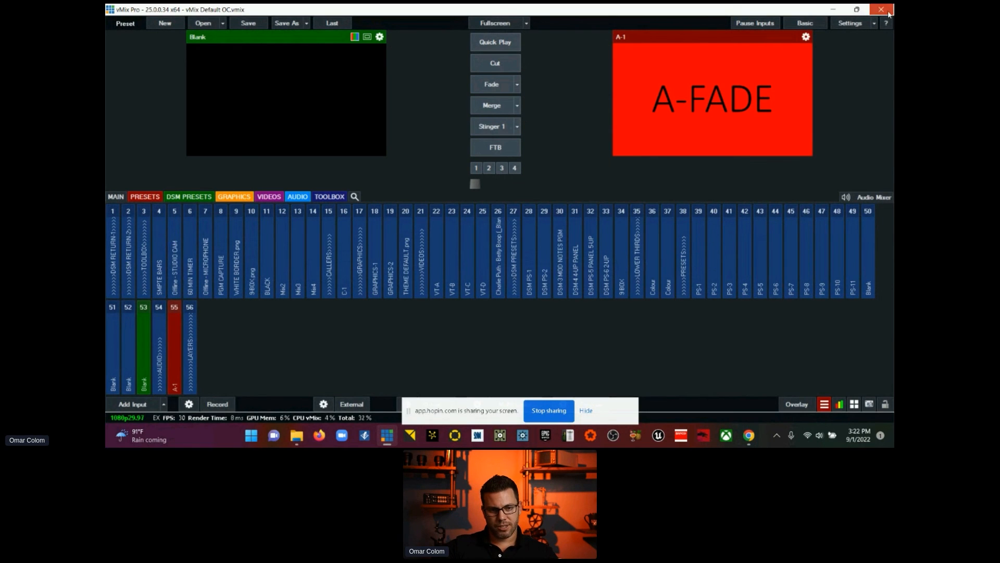
click(494, 245)
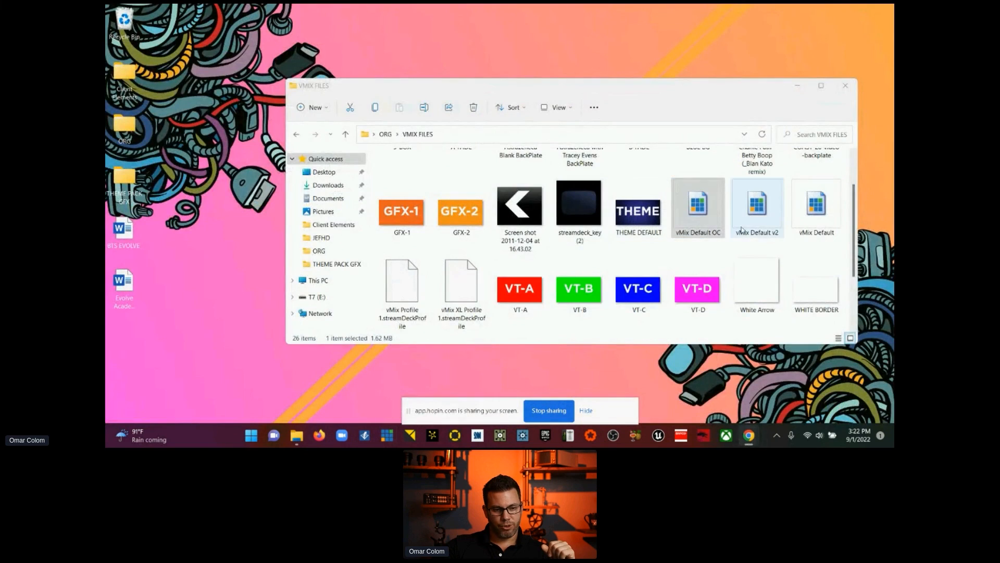
Step: Compare the vMix Default OC, vMix Default v2 and vMix Default show files in the VMIX FILES folder
click(758, 222)
click(825, 226)
click(784, 222)
click(699, 220)
click(744, 220)
click(806, 222)
click(738, 222)
click(715, 222)
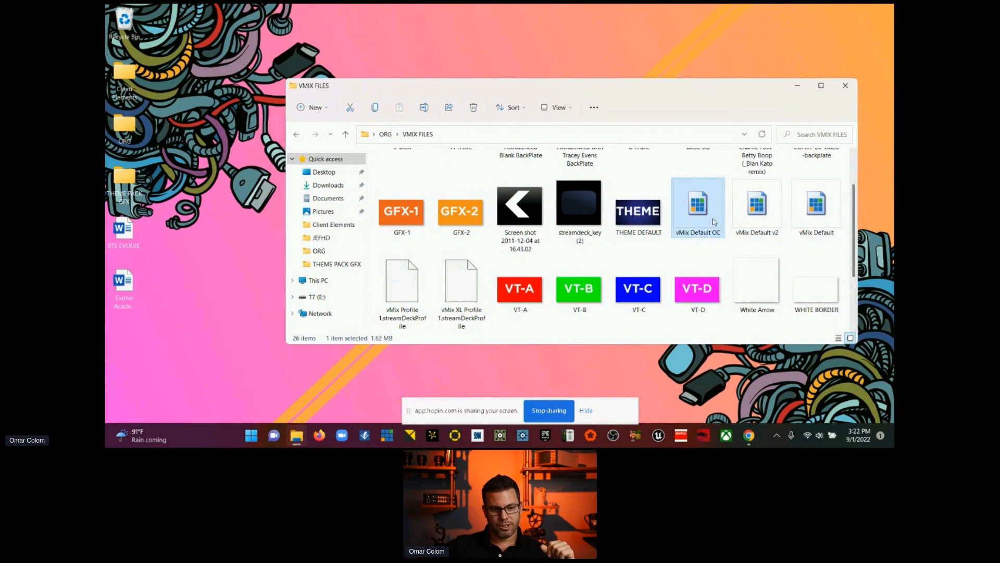
click(759, 218)
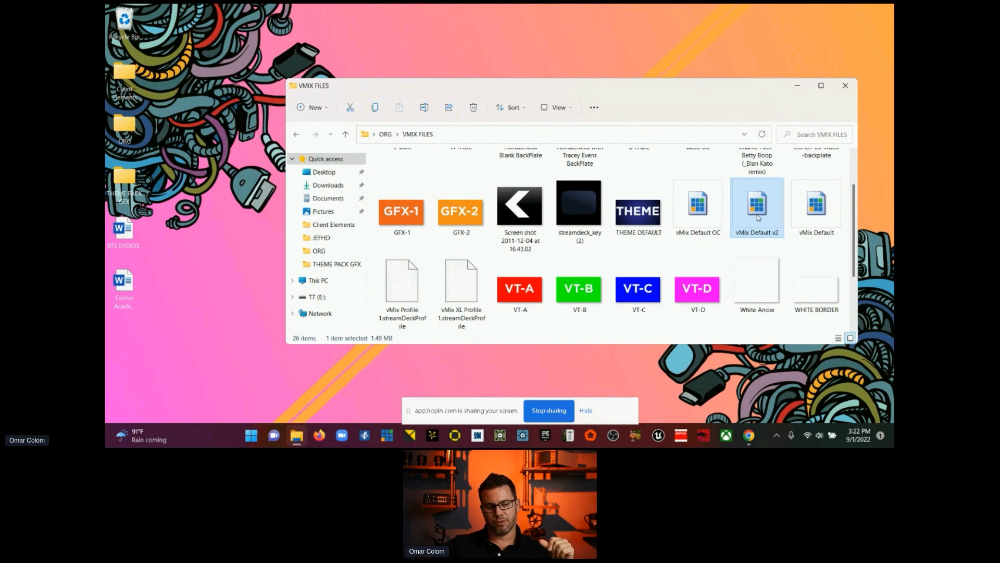
click(708, 217)
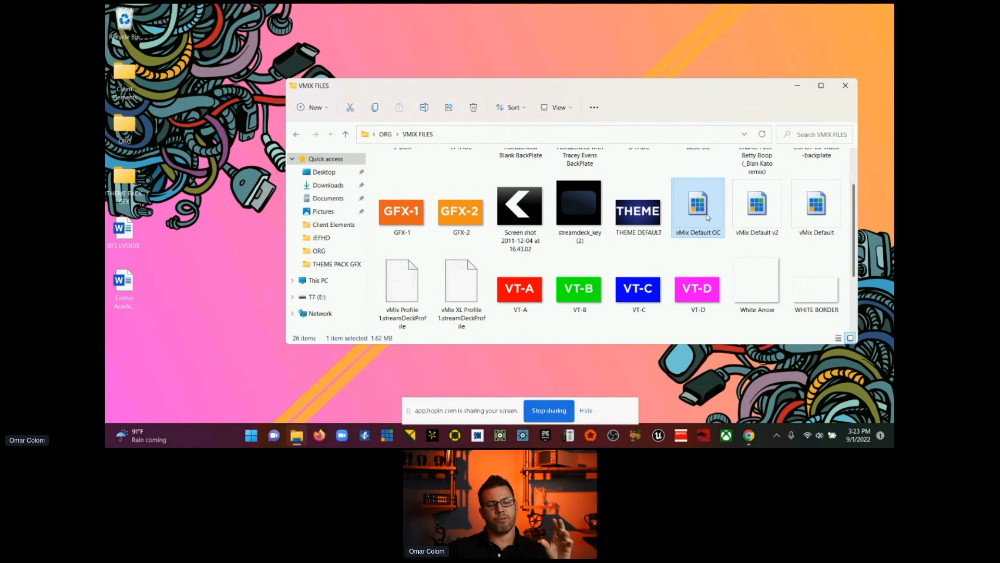
click(774, 216)
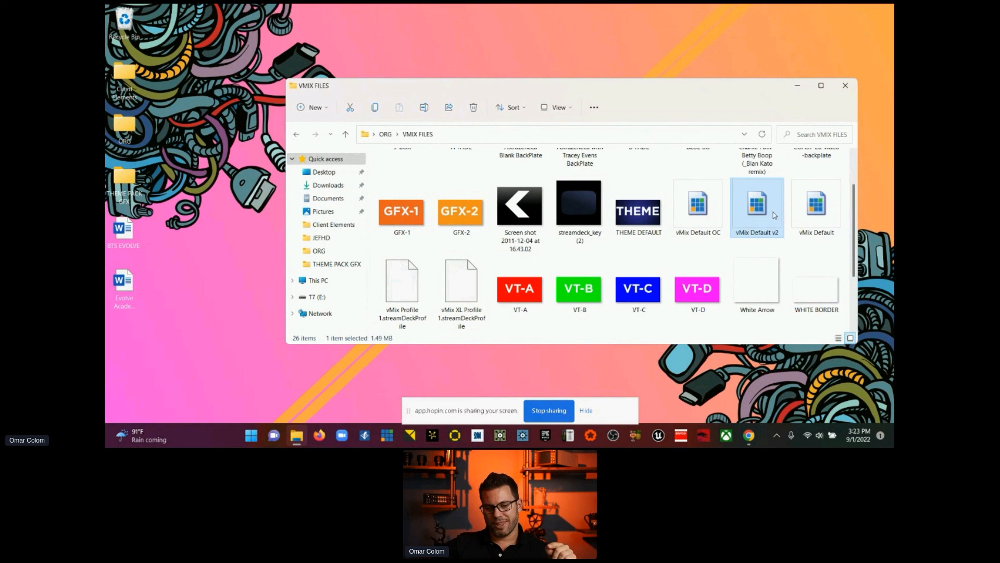
Step: Clear the desktop by closing the VMIX FILES folder and hiding the screen-sharing bar, and launch vMix with an empty session
click(845, 87)
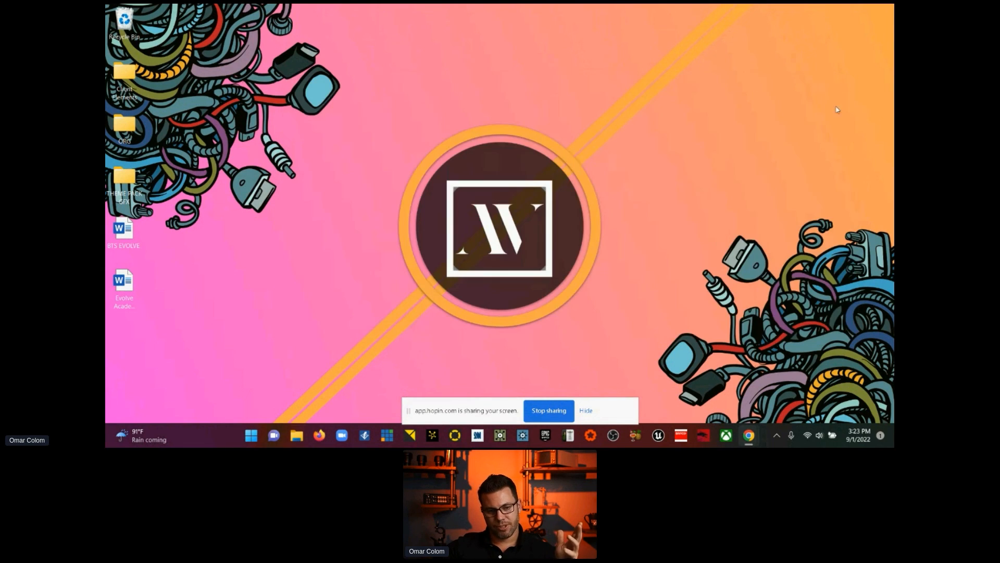
click(586, 410)
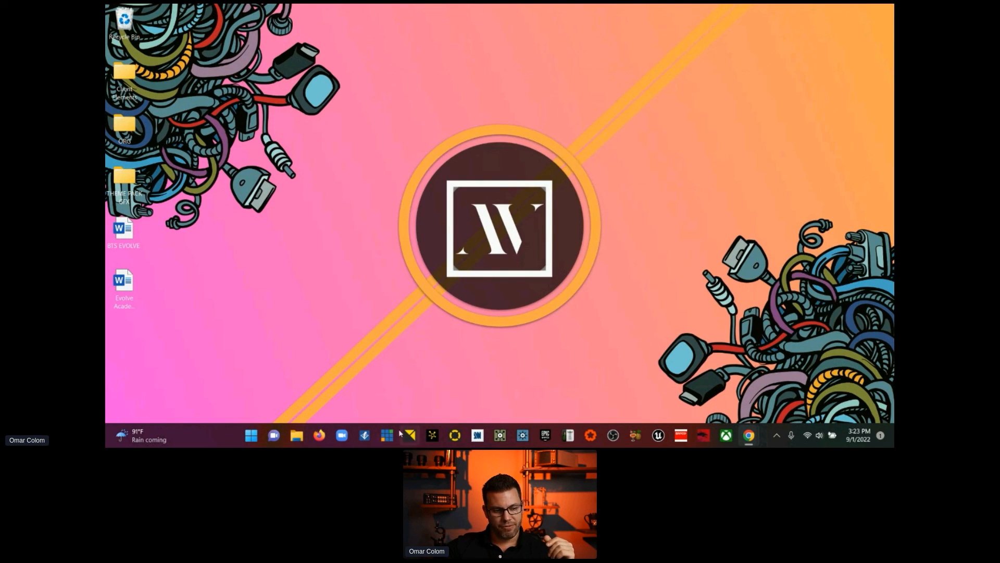
click(384, 434)
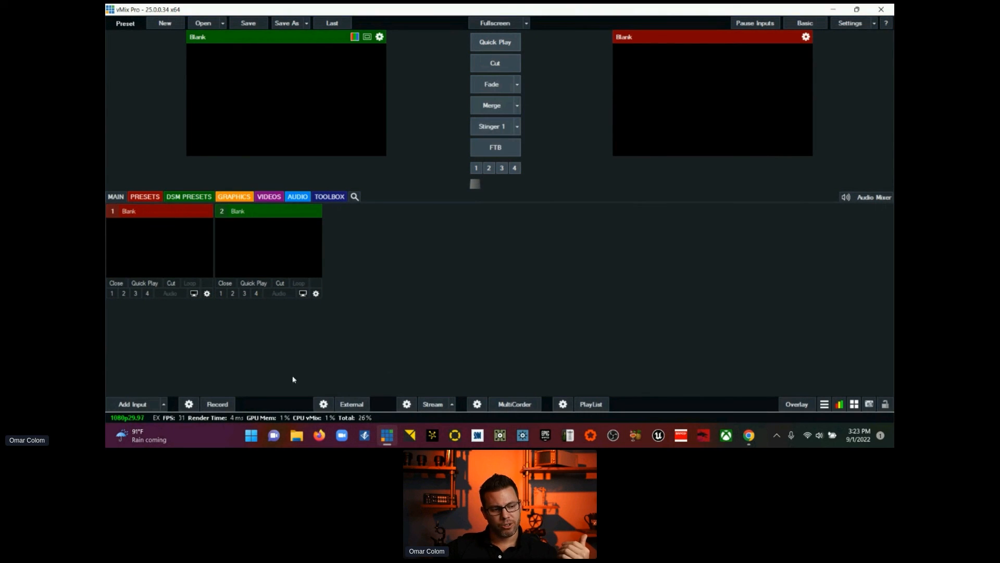
Step: Add a Mix input to the empty session and put it in preview
click(165, 404)
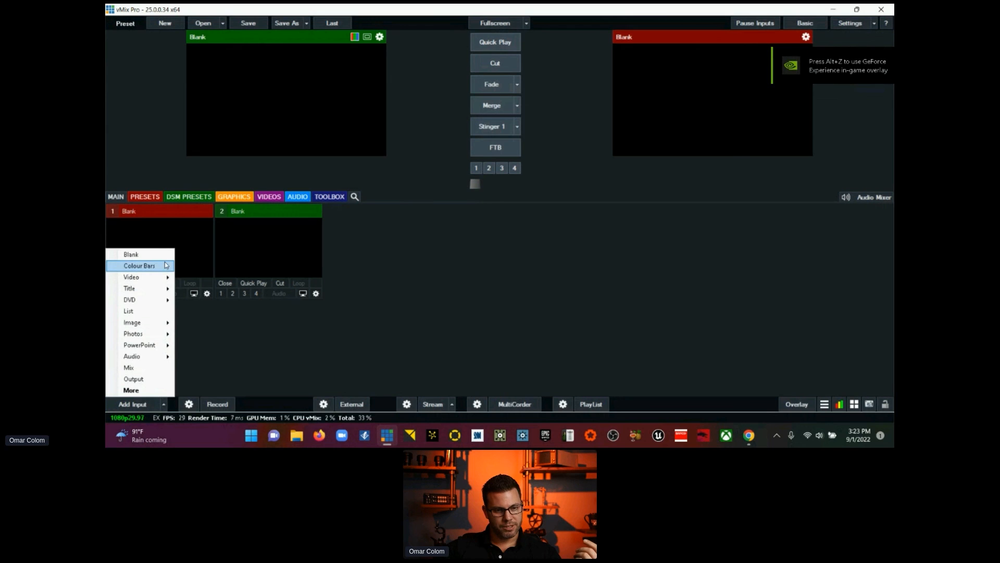
click(163, 369)
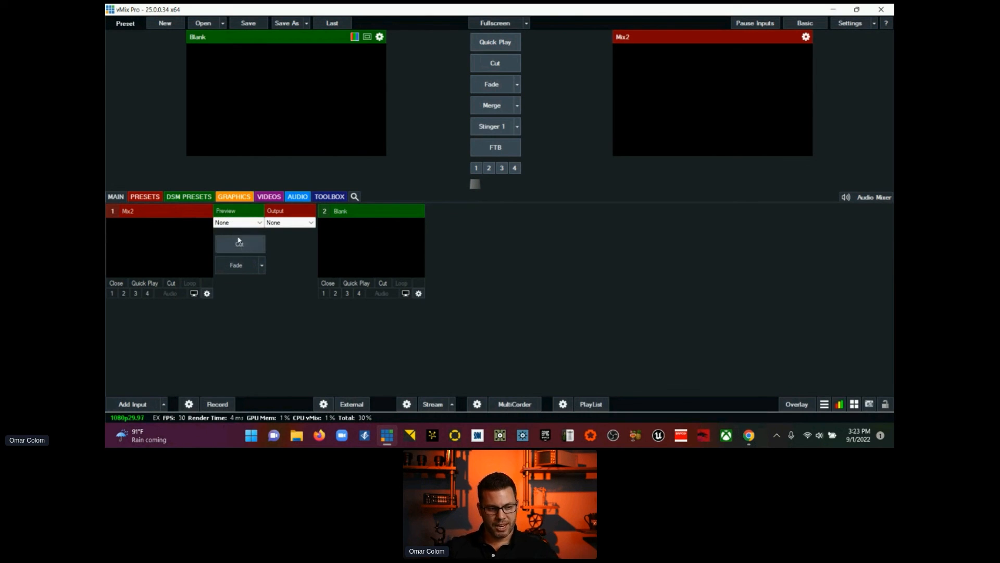
click(174, 207)
click(227, 223)
click(227, 223)
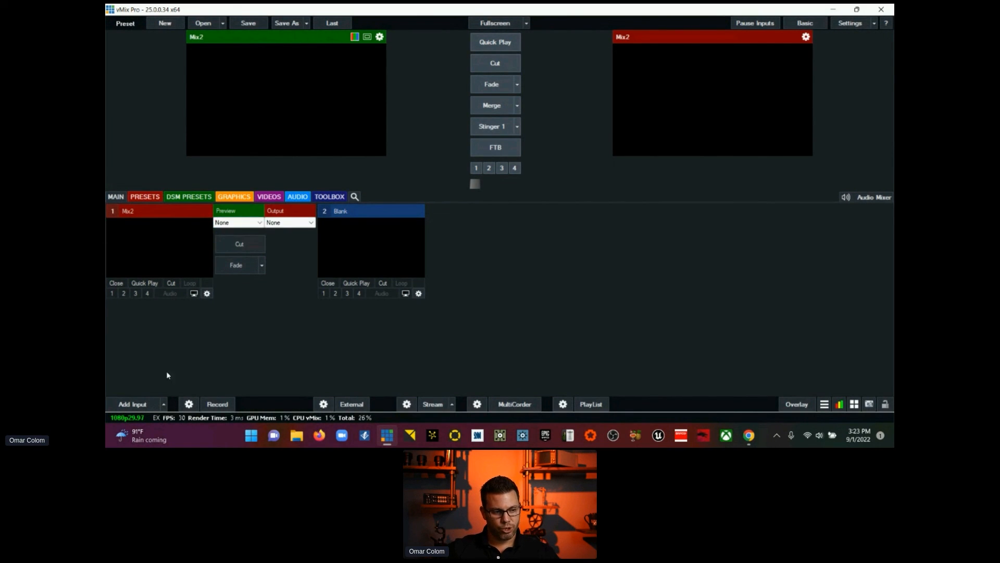
Step: Add a Colour Bars input and put it in preview
click(132, 404)
click(130, 266)
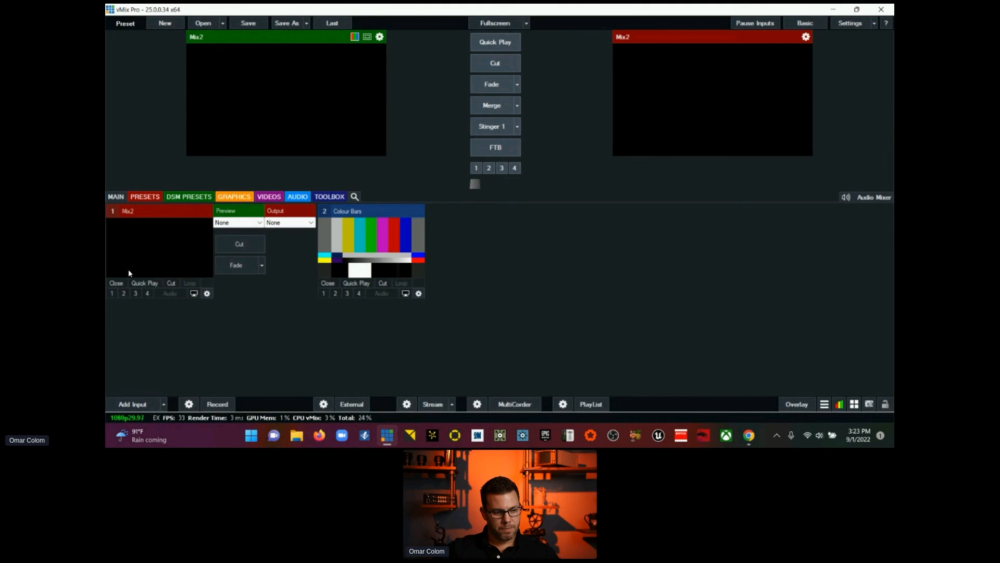
click(337, 259)
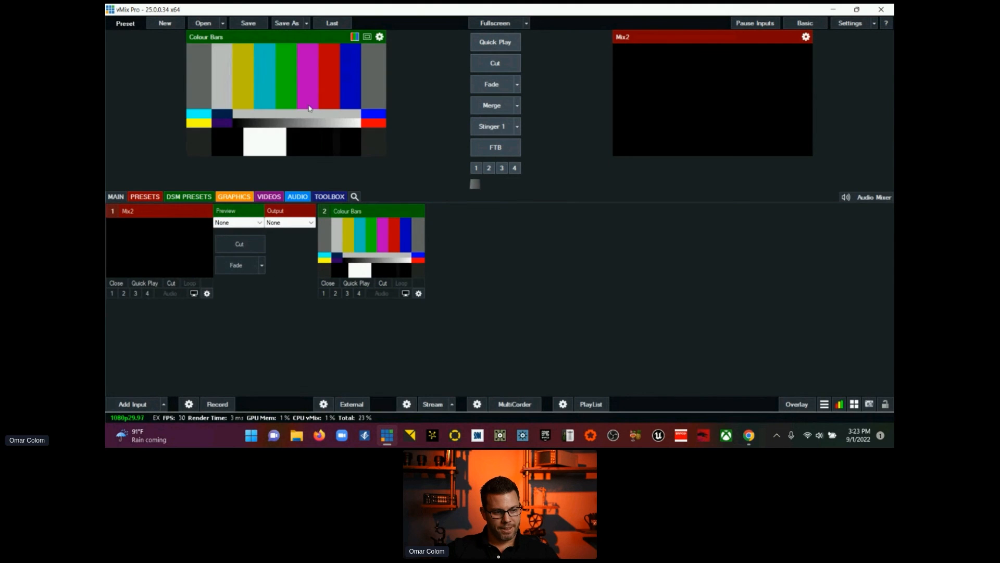
Step: Set Mix2's preview source to 2 Colour Bars and try the mix's own Cut transition
click(233, 223)
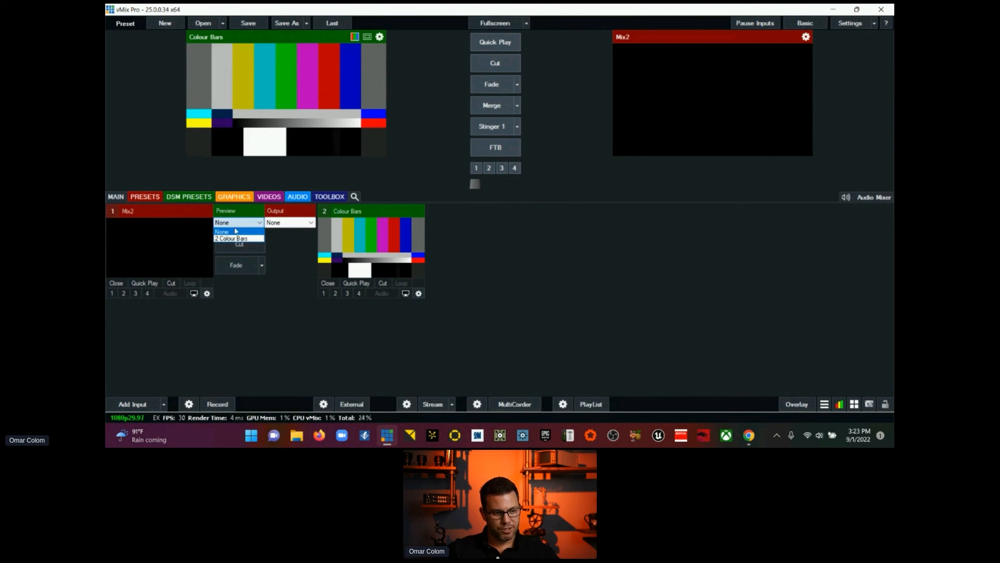
click(237, 238)
click(233, 245)
click(233, 245)
click(232, 245)
click(232, 245)
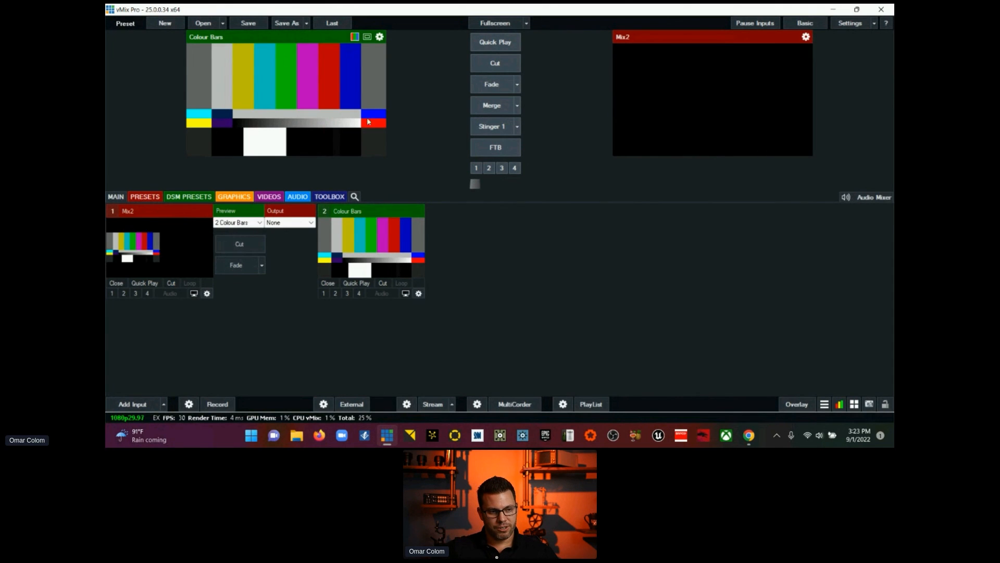
Step: Try the main Cut and Mix2's own Cut transitions, reselect 2 Colour Bars as Mix2's preview source and switch away from vMix
click(483, 62)
click(482, 62)
click(238, 242)
click(238, 243)
click(238, 243)
click(238, 243)
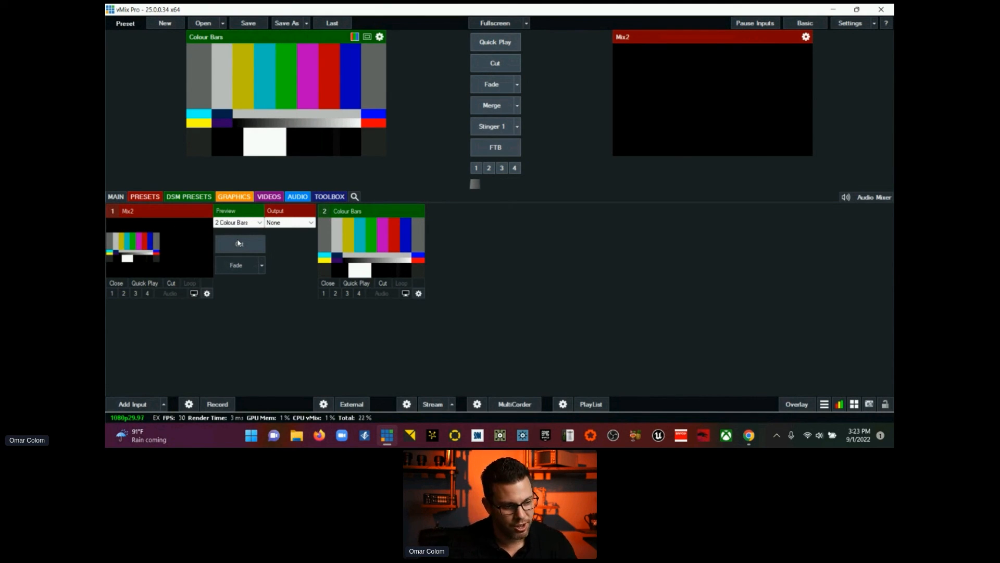
click(245, 222)
click(248, 237)
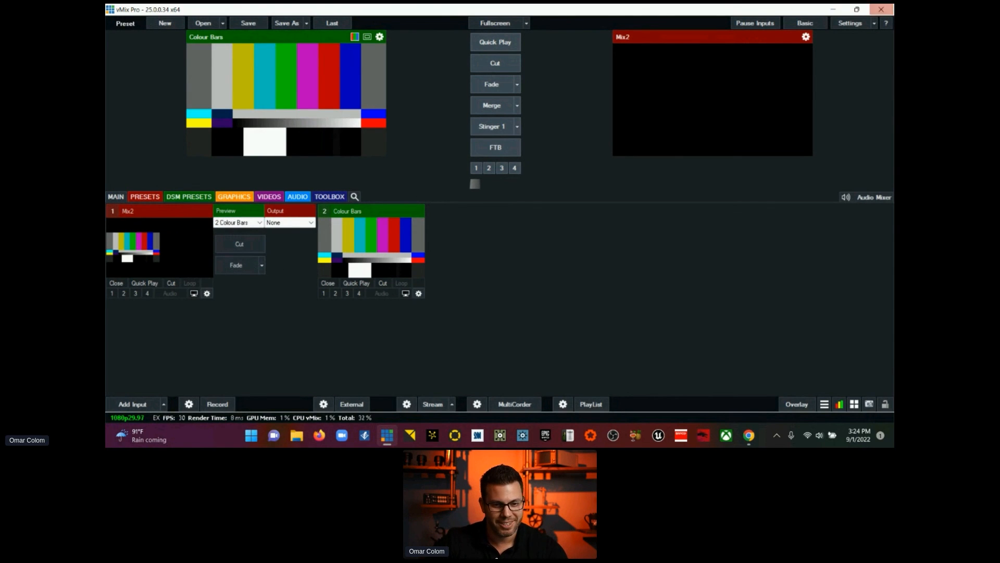
key(alt+Tab)
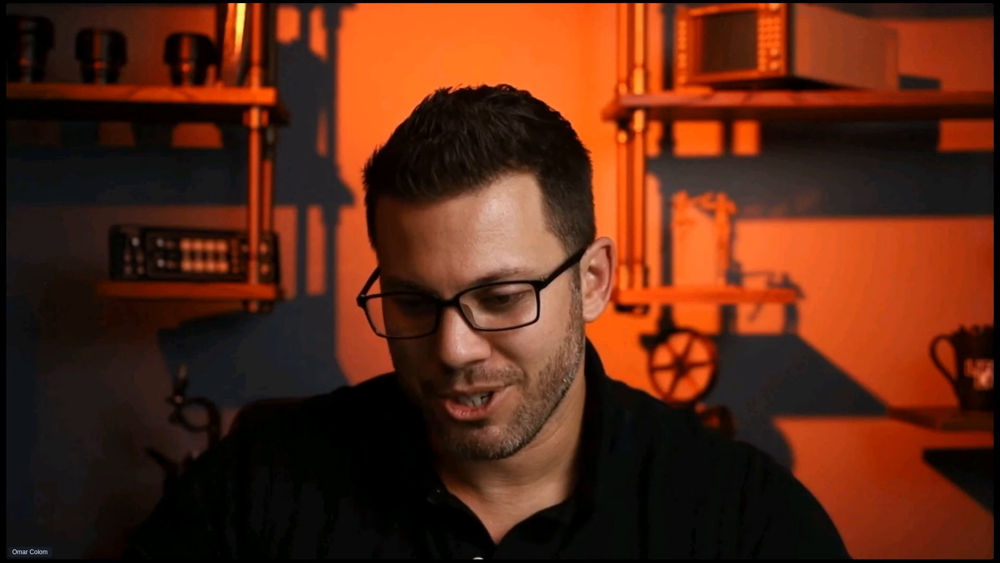